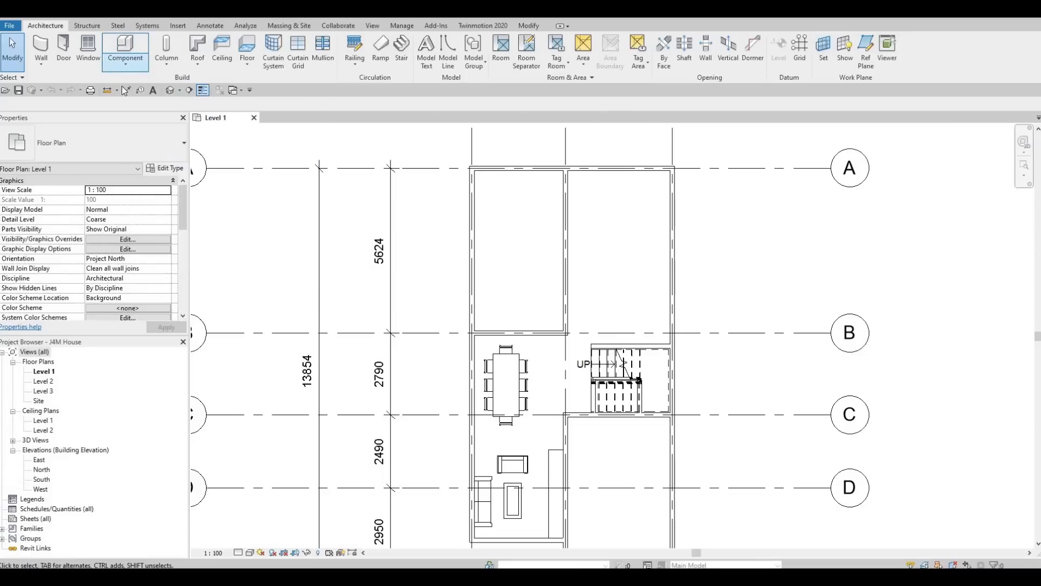
Step: Start a Model In-Place family in the Generic Models category from the Component menu
left_click(114, 66)
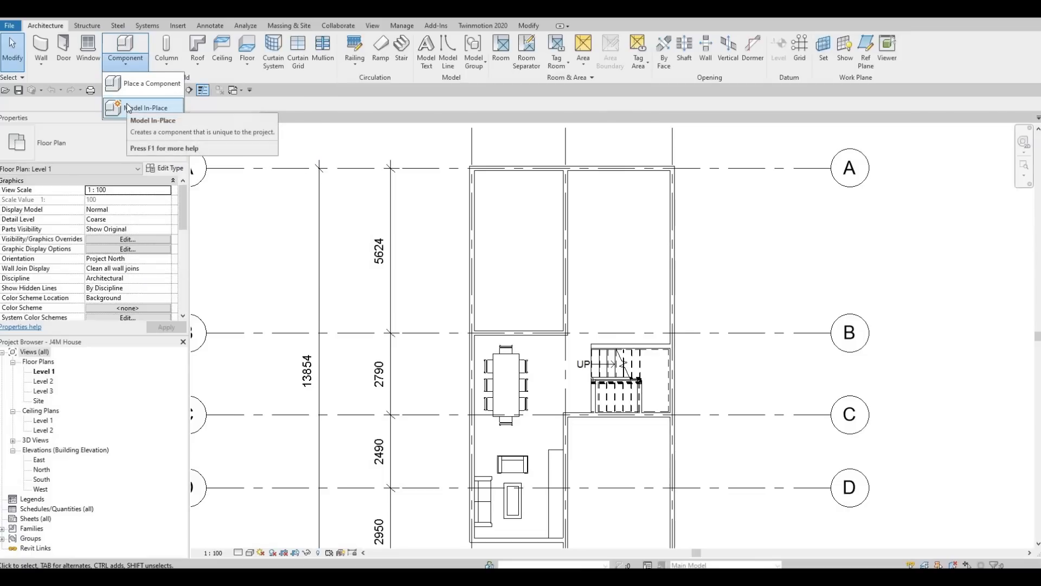
left_click(128, 108)
scroll(487, 258, "down", 2)
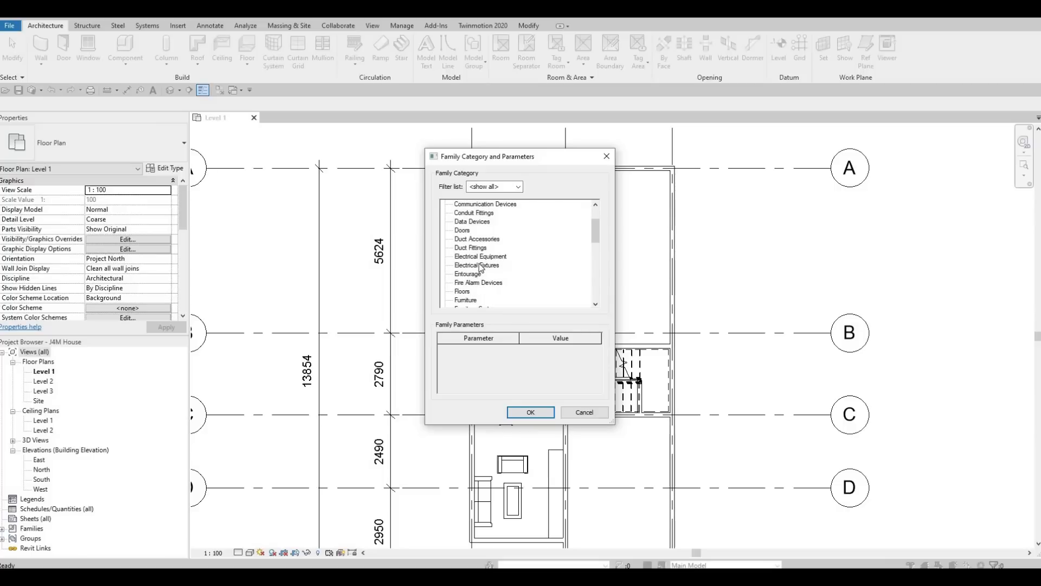
scroll(478, 273, "down", 1)
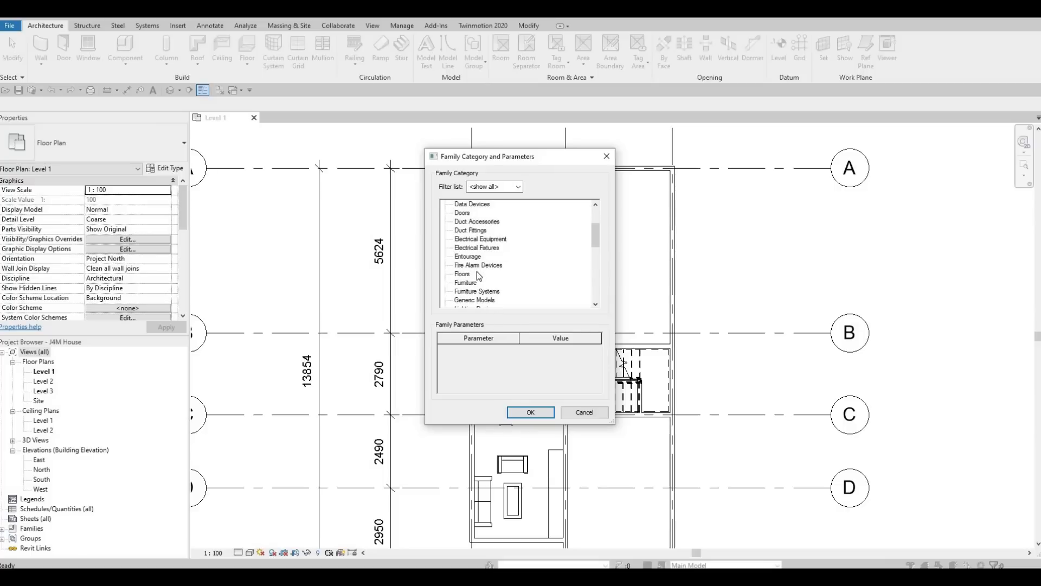
scroll(476, 292, "down", 1)
key("g")
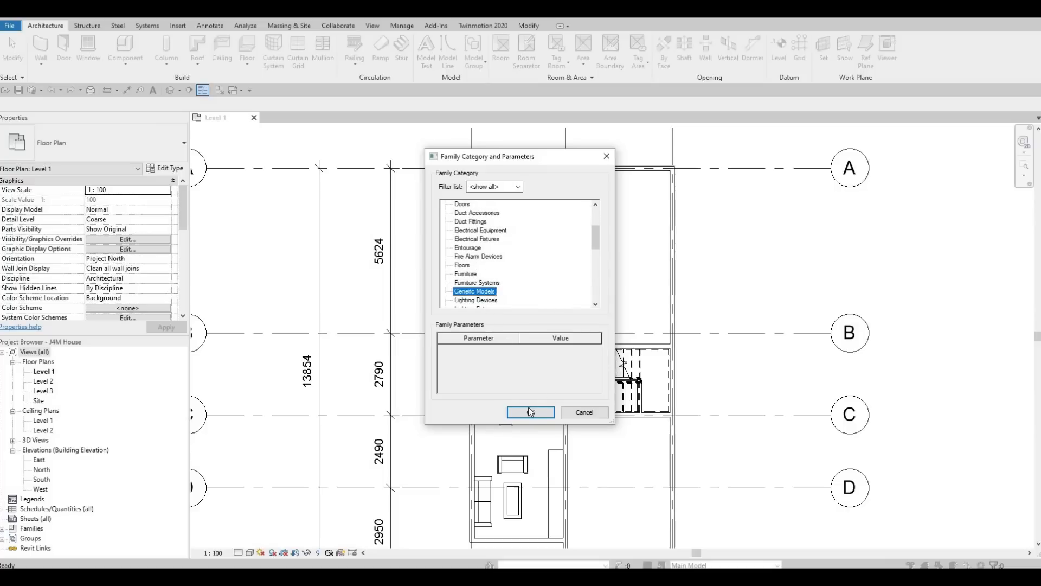
left_click(530, 412)
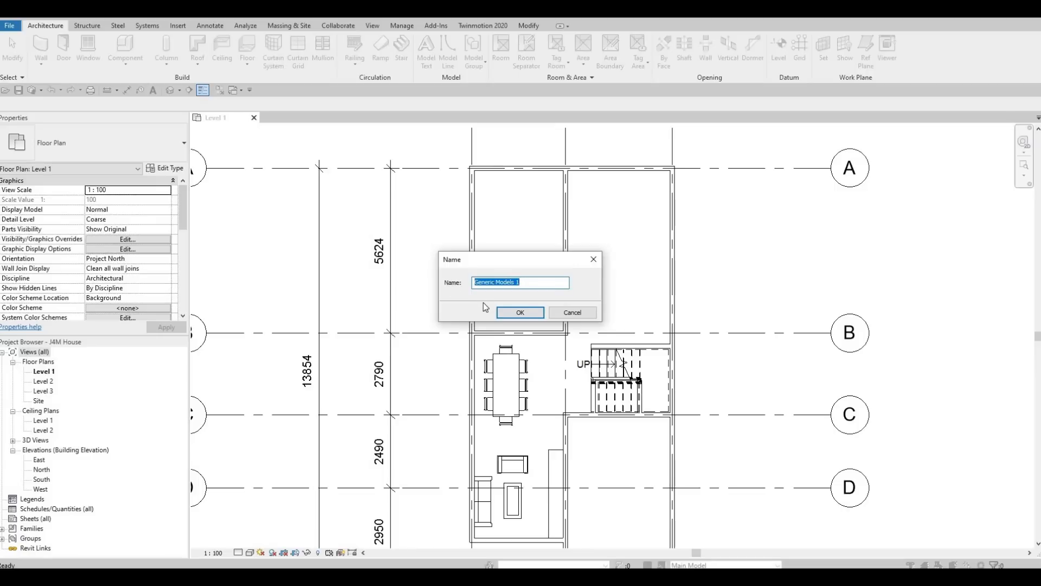
left_click(512, 314)
Step: Accept the default name 'Generic Models 1' and start an Extrusion
left_click(512, 315)
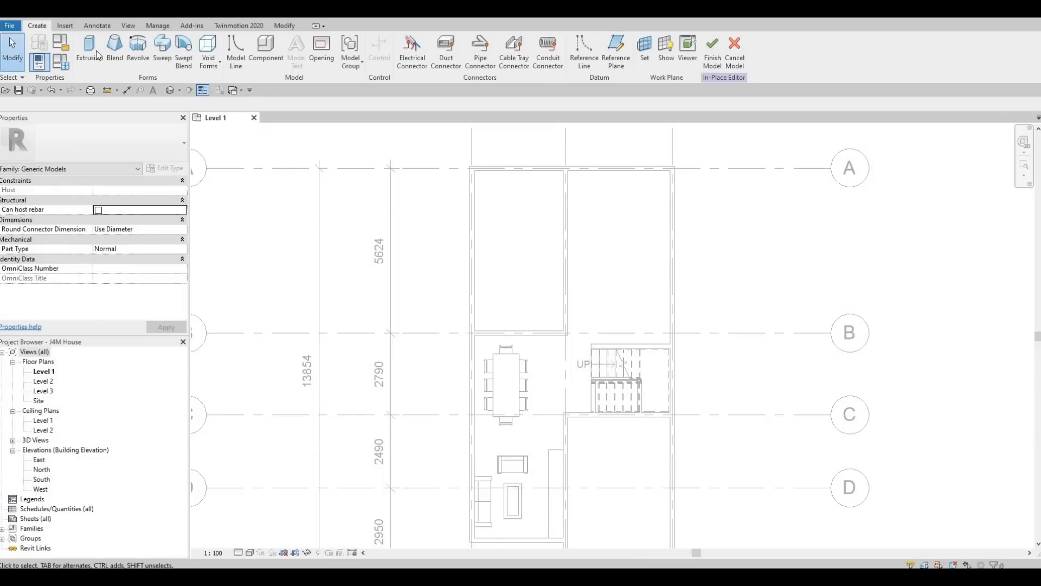
left_click(93, 52)
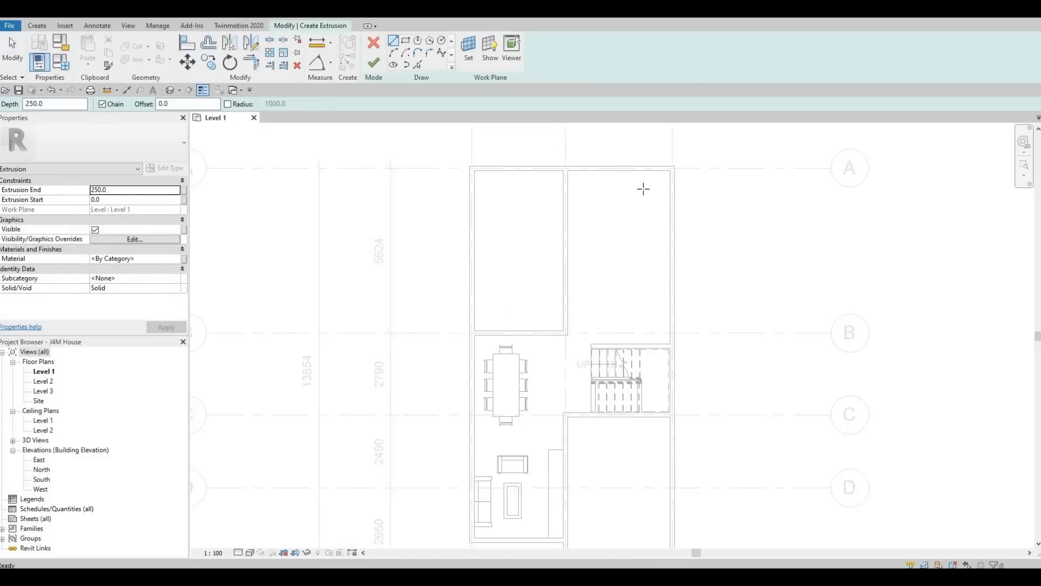
scroll(670, 174, "up", 1)
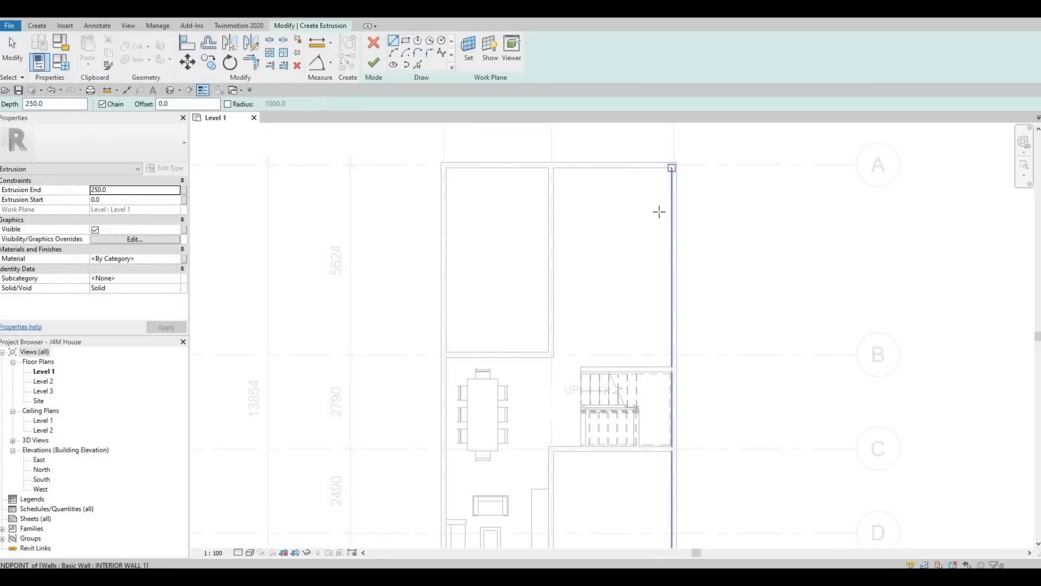
Step: Sketch a tall rectangle running down the right wall from its corner as the extrusion profile
left_click(672, 168)
key("Escape")
left_click(408, 43)
left_click(673, 172)
left_click(644, 337)
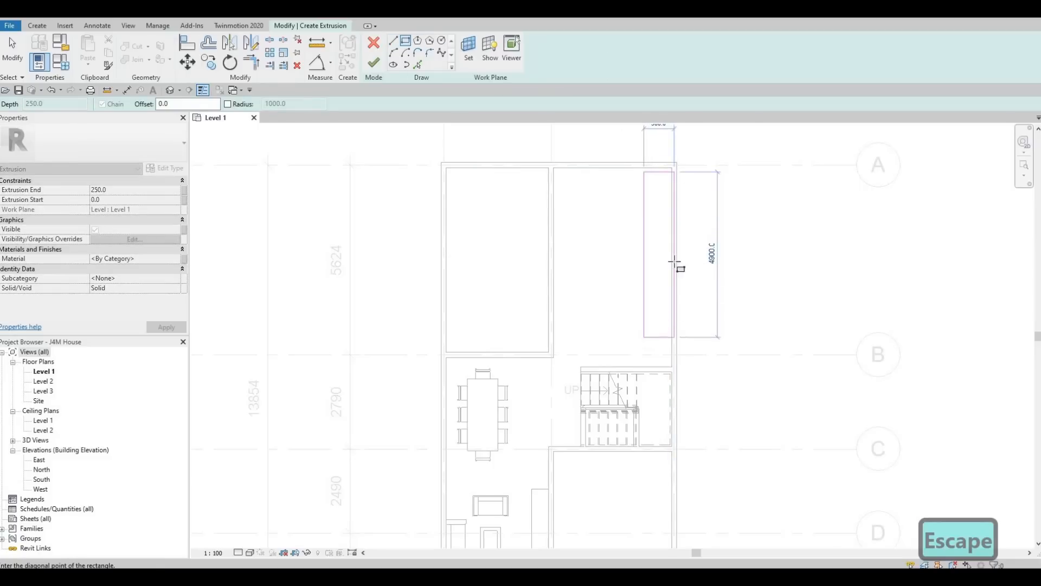
key("Escape")
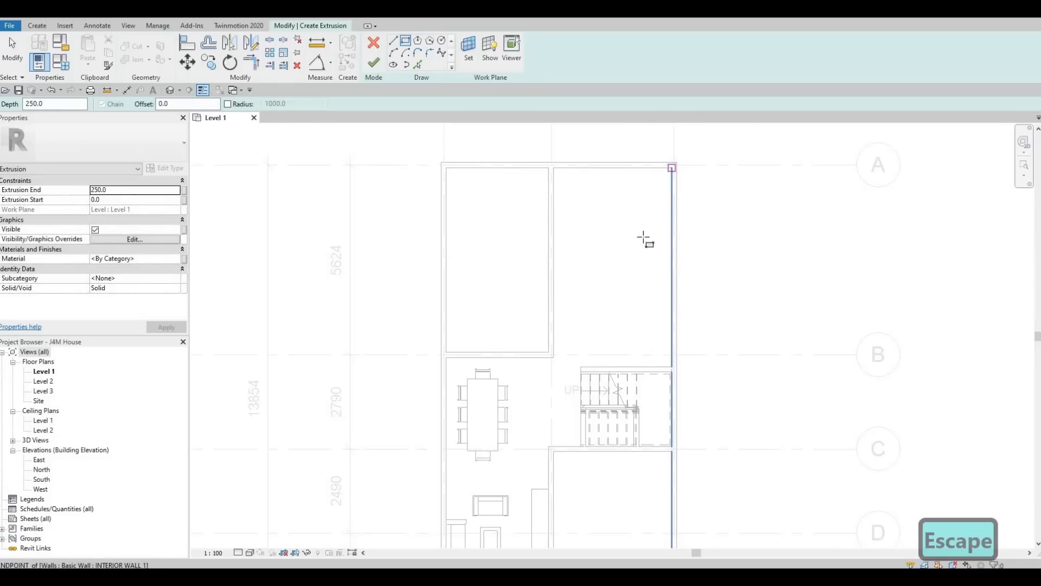
left_click(644, 239)
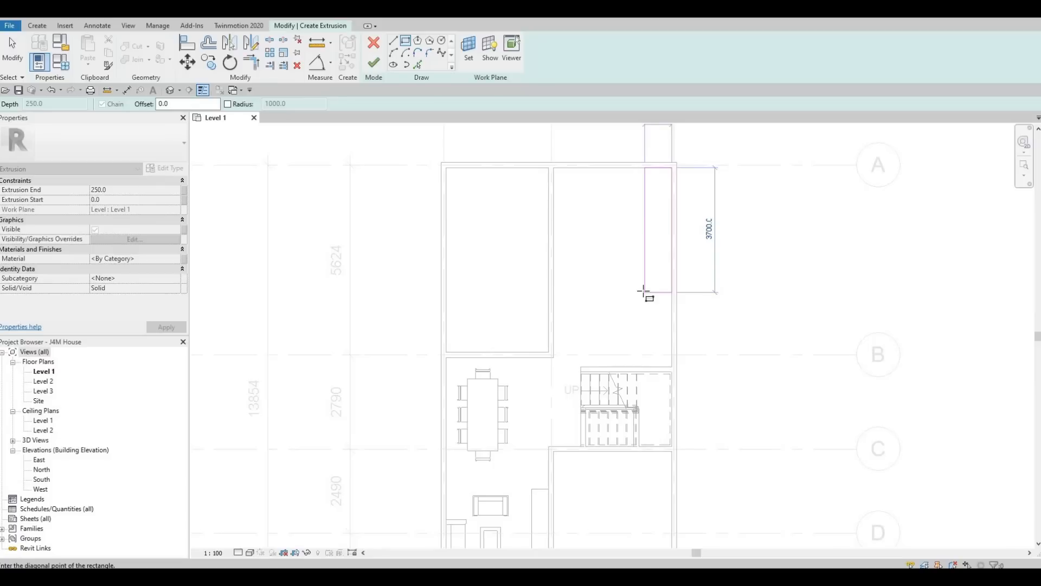
left_click(643, 291)
key("Escape")
key("Escape")
key("Escape")
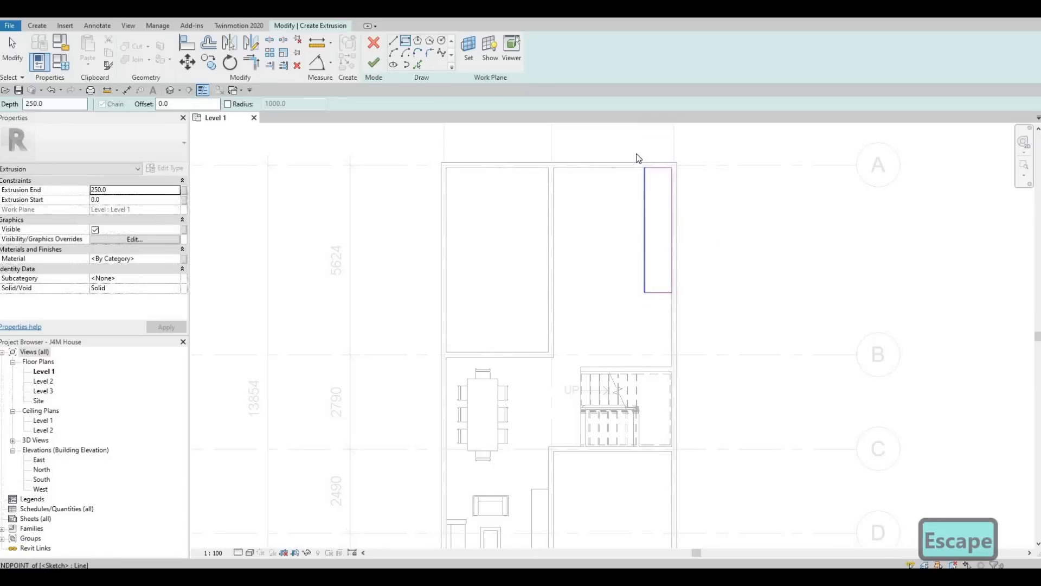
Step: Select the rectangle sketch and nudge it slightly down along the wall
left_click_drag(633, 152, 700, 325)
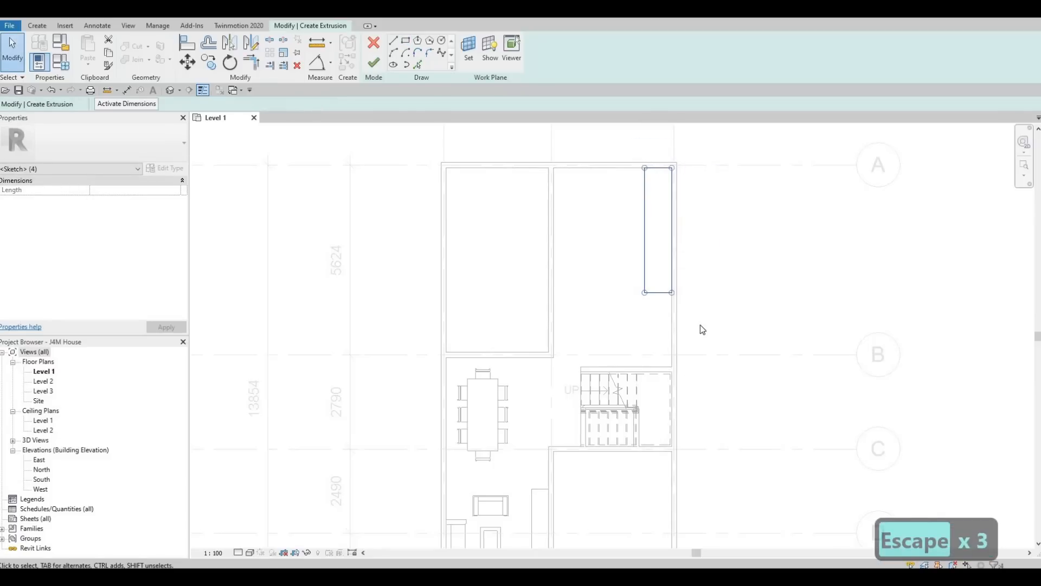
key("Down")
key("Down")
key("Down")
key("Down")
key("Down")
key("Down")
key("Down")
key("Down")
key("Down")
key("Down")
key("Down")
key("Down")
key("Down")
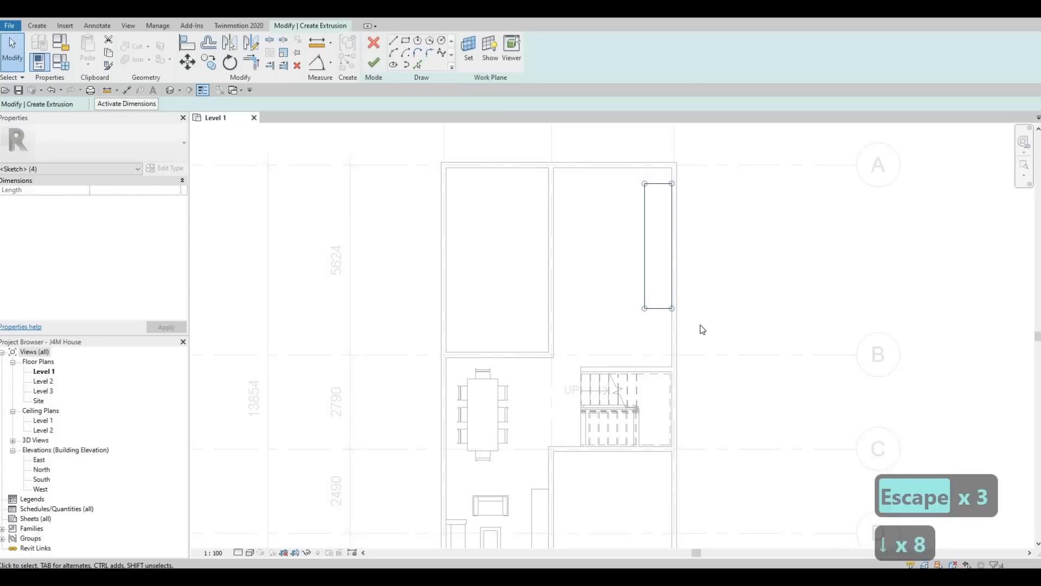
key("Down")
key("Down")
key("Down")
key("Down")
key("Down")
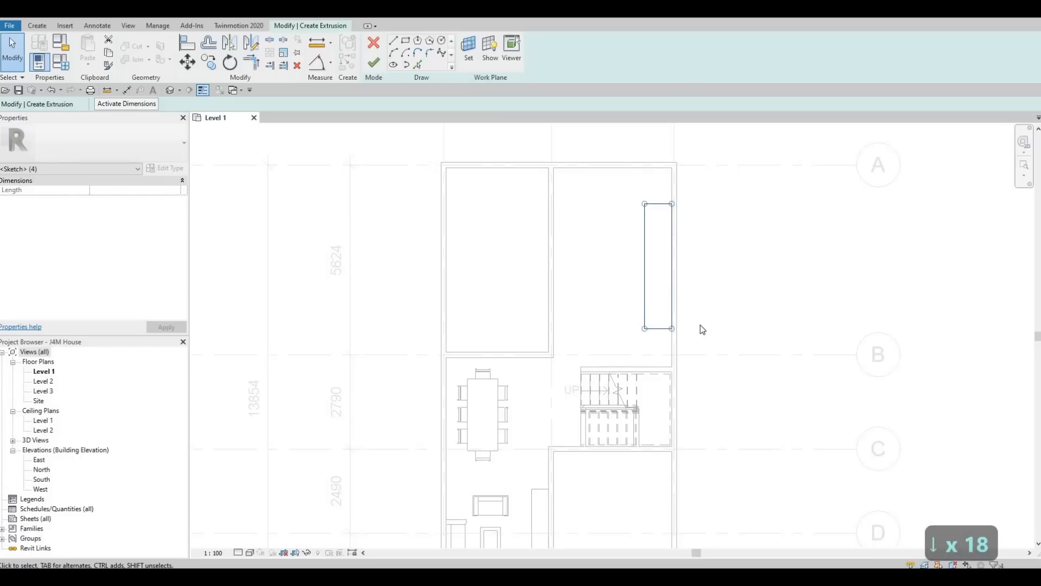
key("Down")
key("Down")
key("Down")
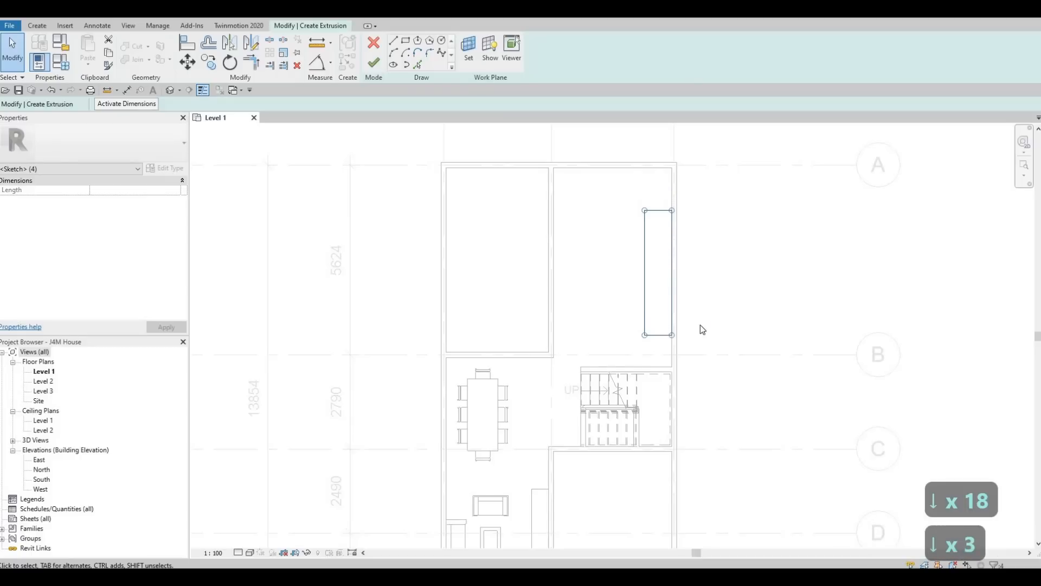
key("Up")
key("Up")
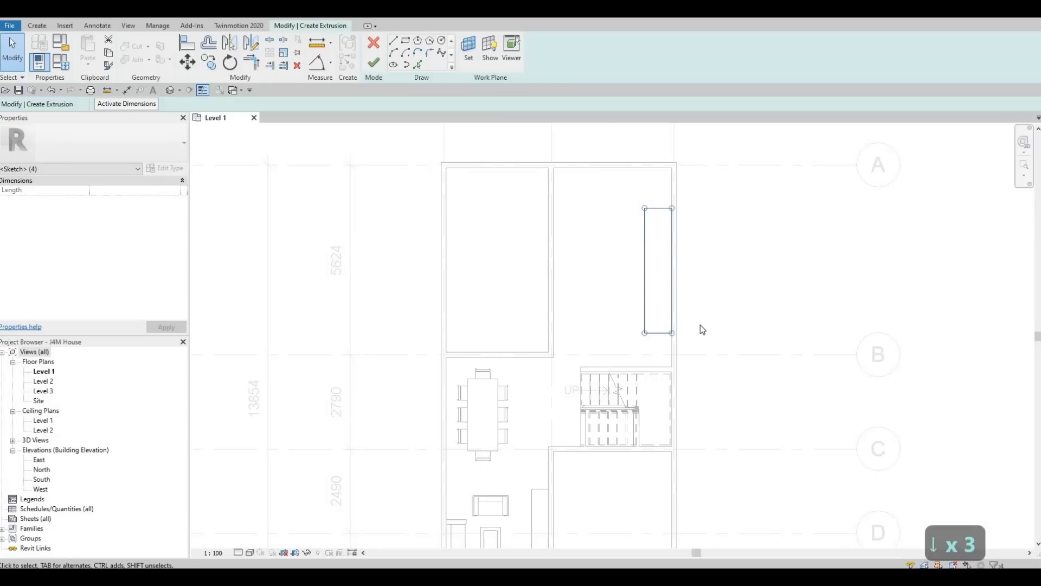
key("Down")
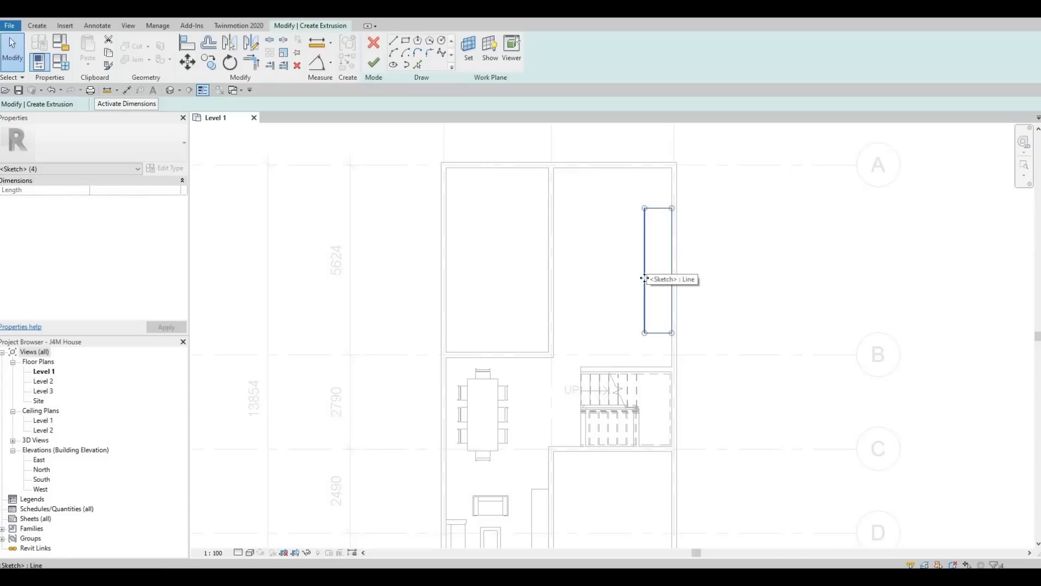
key("Escape")
key("Escape")
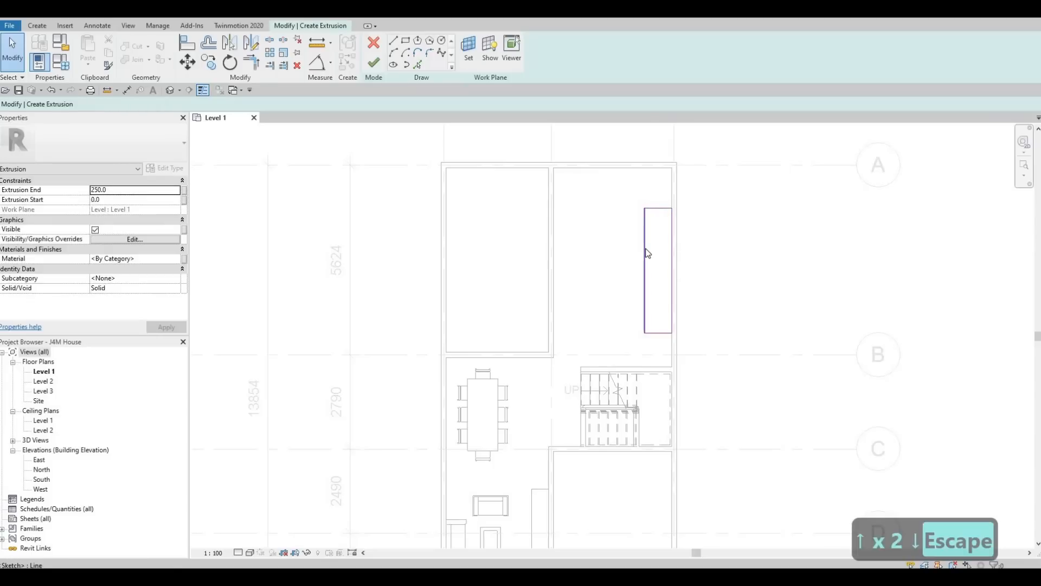
Step: Change the rectangle's width dimension from 800 to 700
left_click(646, 252)
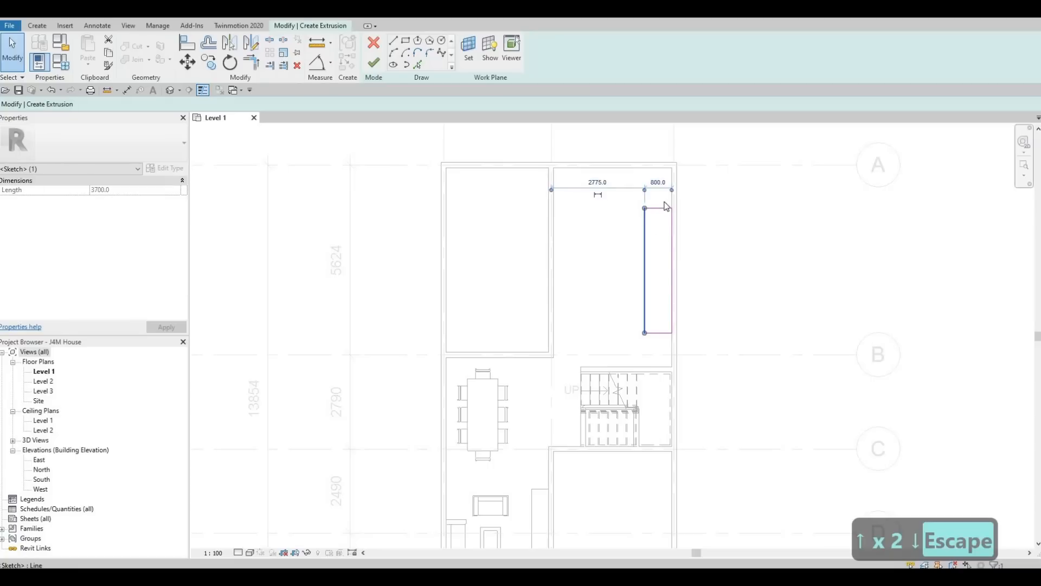
left_click(658, 179)
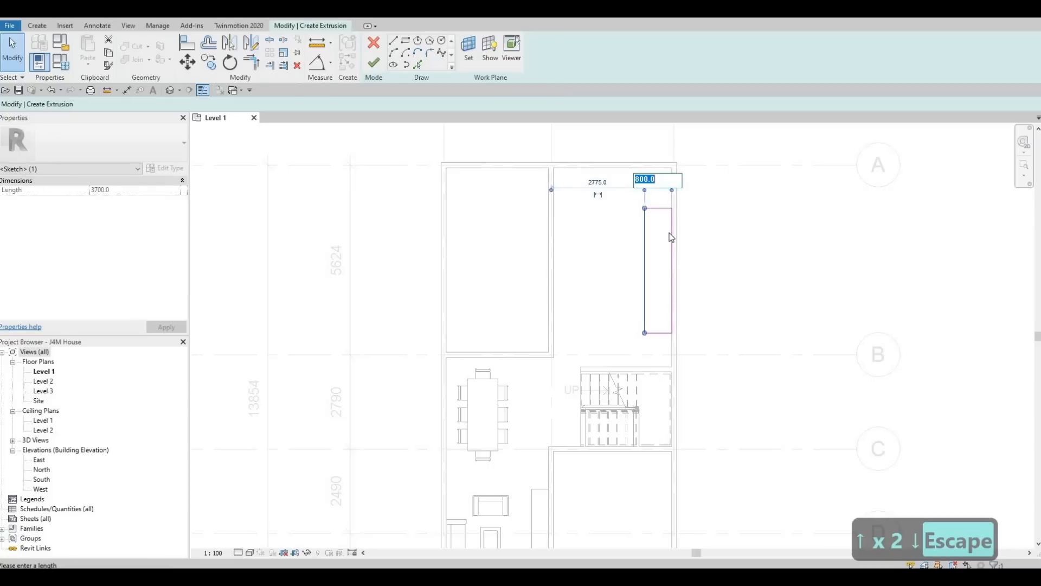
type("650")
key("Return")
scroll(668, 172, "up", 2)
left_click(663, 170)
type("700")
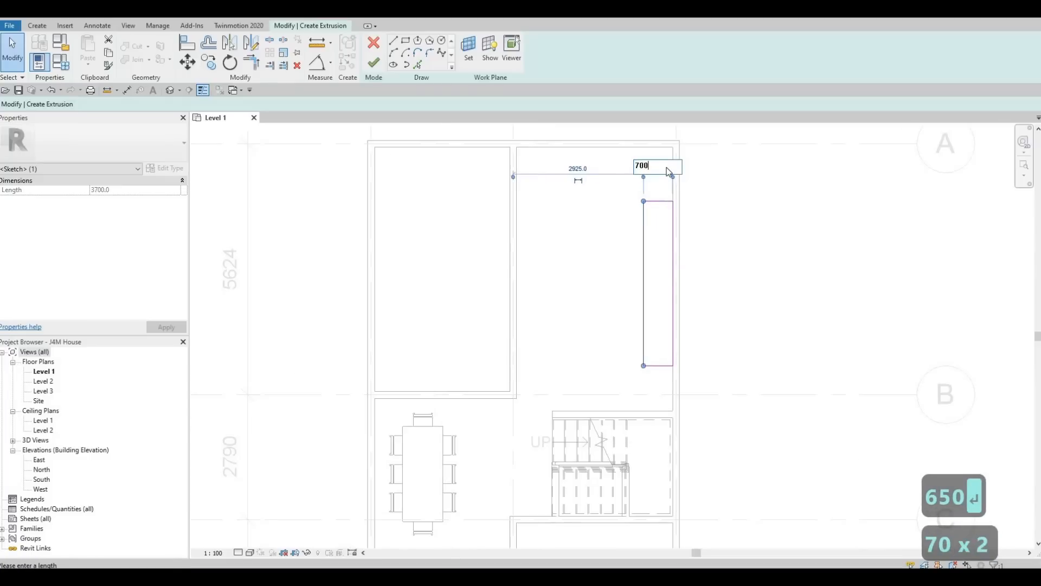
key("Return")
key("Escape")
key("Escape")
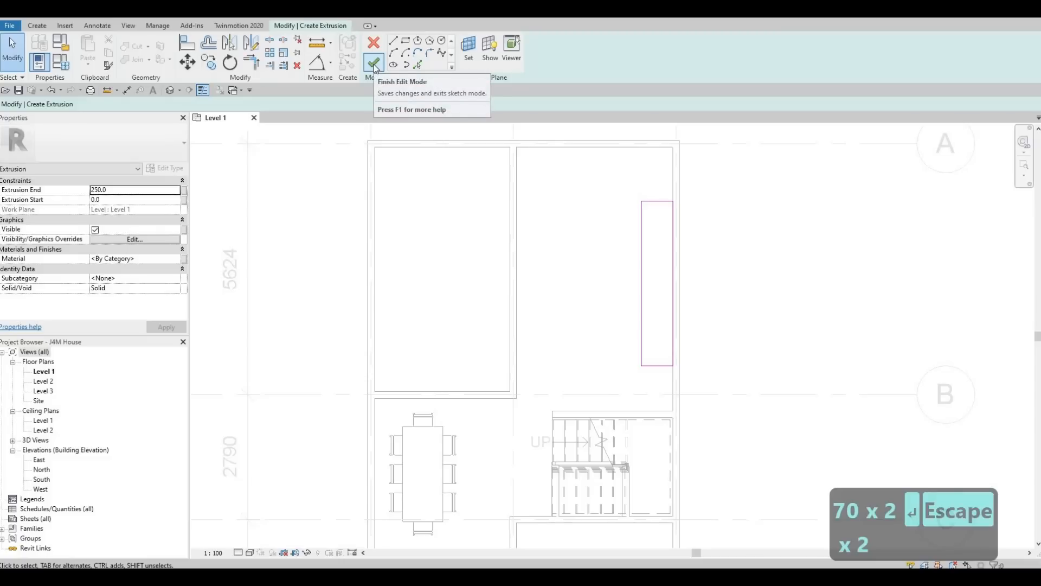
Step: Open the Material Browser for the extrusion's material
left_click(175, 262)
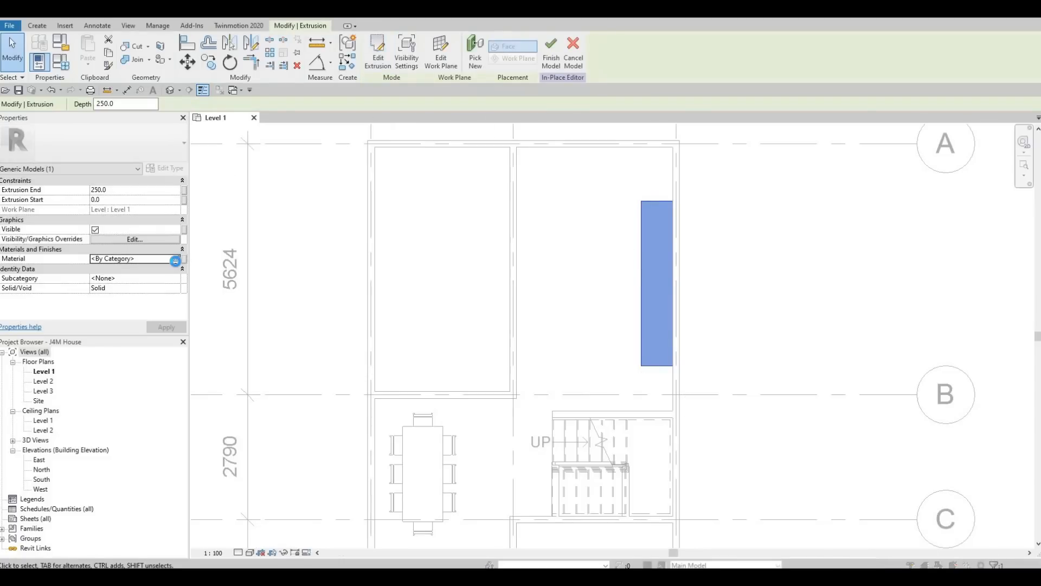
left_click(177, 259)
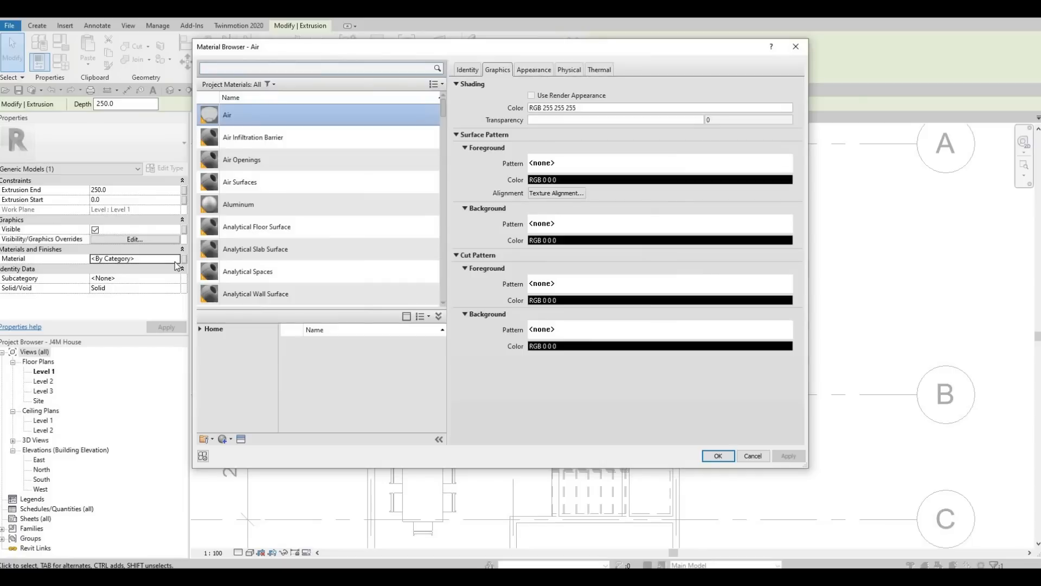
scroll(286, 207, "down", 3)
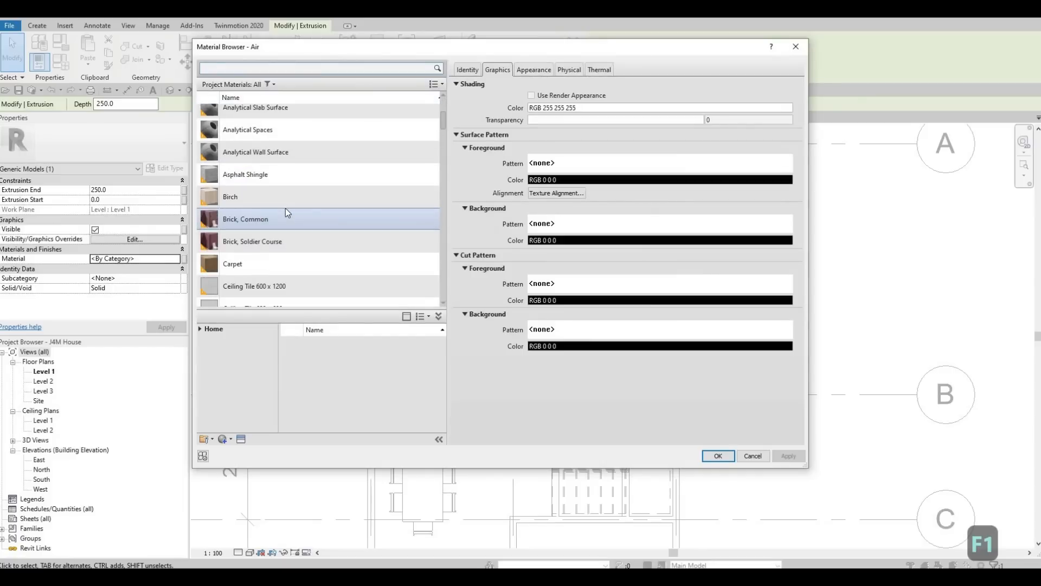
scroll(284, 208, "down", 3)
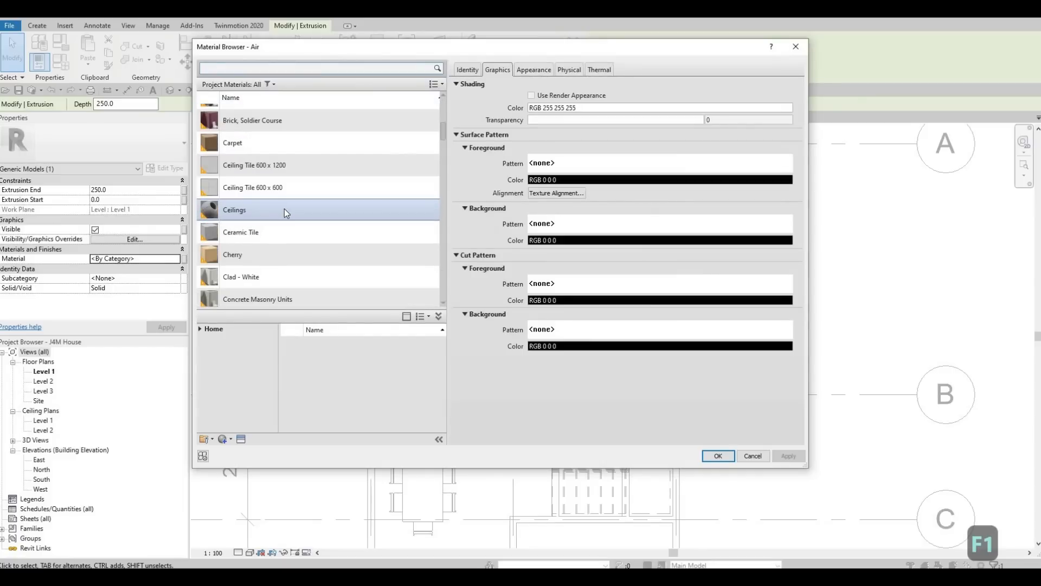
scroll(221, 245, "down", 3)
scroll(221, 249, "down", 3)
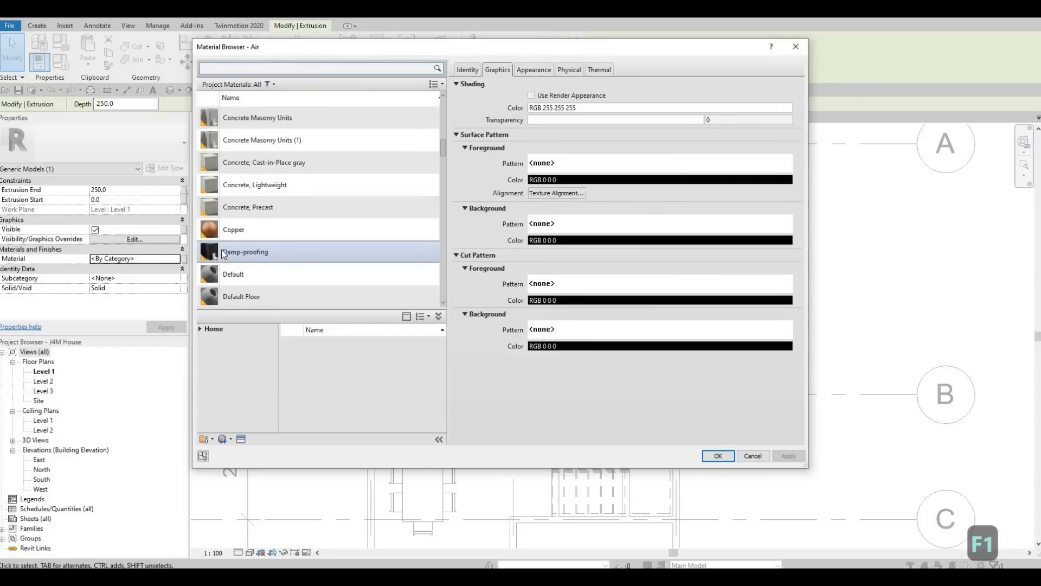
scroll(223, 264, "down", 10)
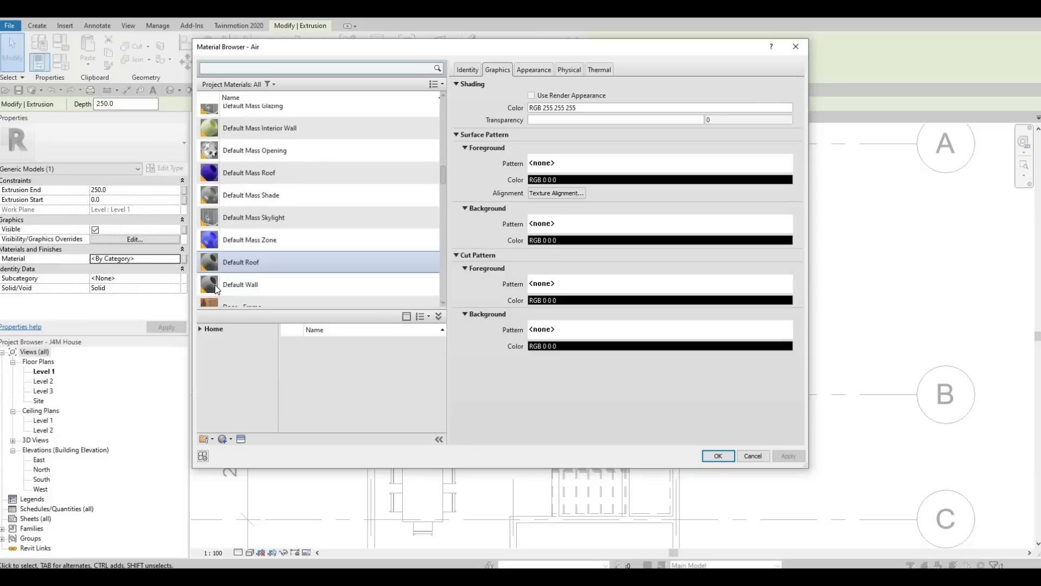
Step: Add Ash from Home > AEC Materials > Wood to the project materials
left_click(205, 331)
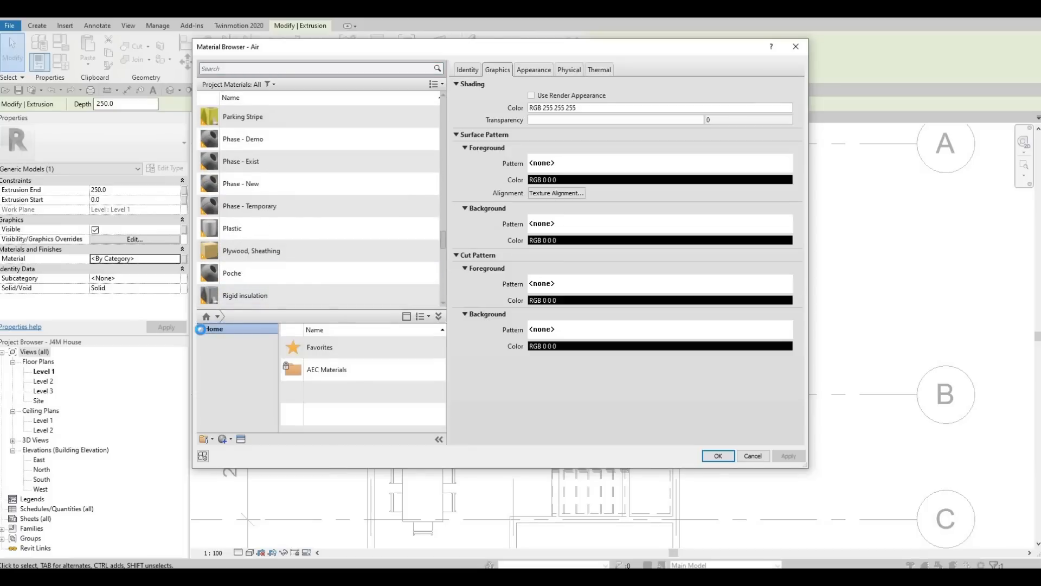
left_click(200, 329)
left_click(205, 349)
scroll(234, 391, "down", 4)
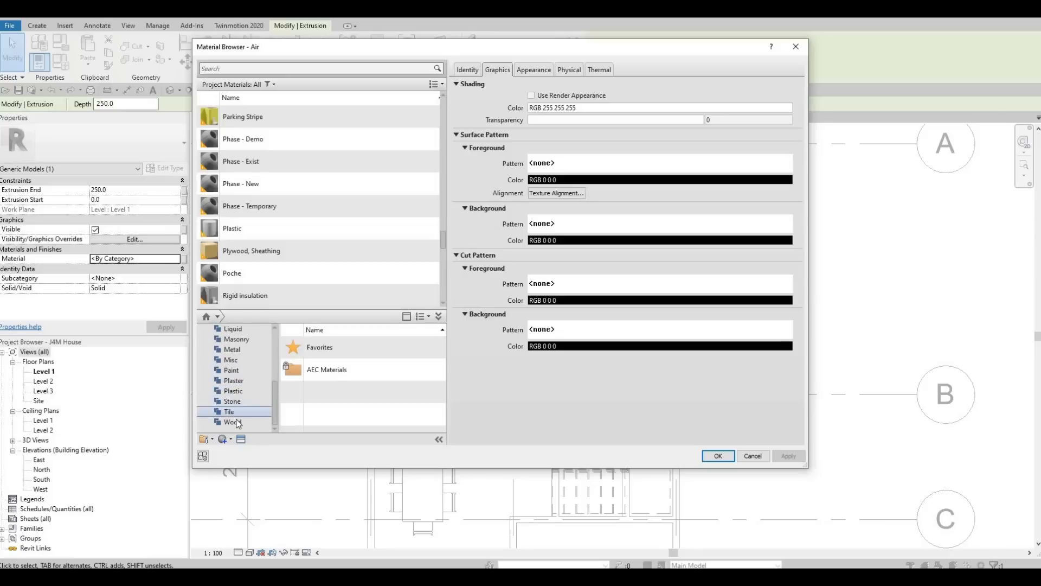
left_click(232, 421)
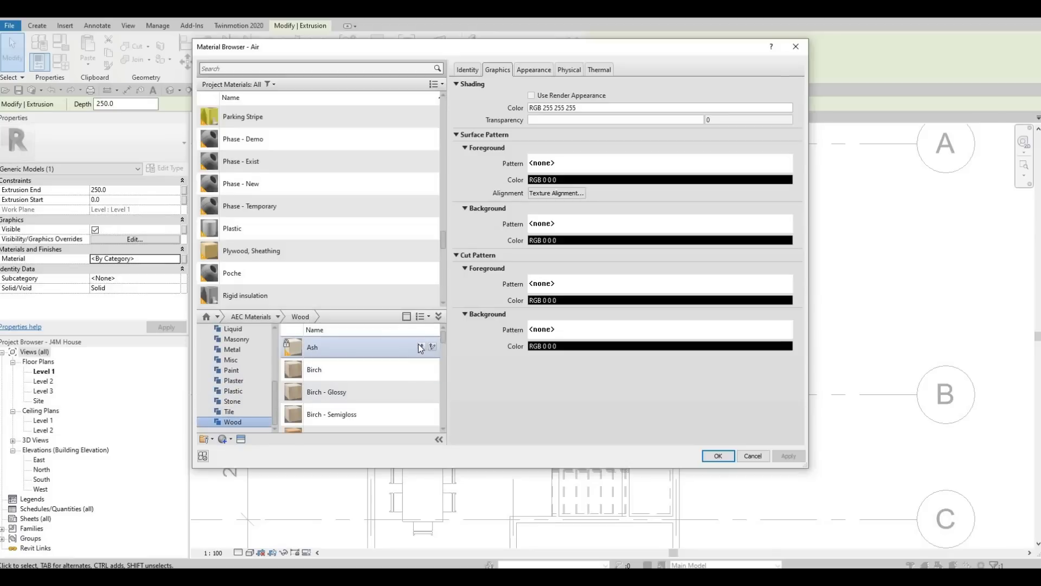
left_click(421, 346)
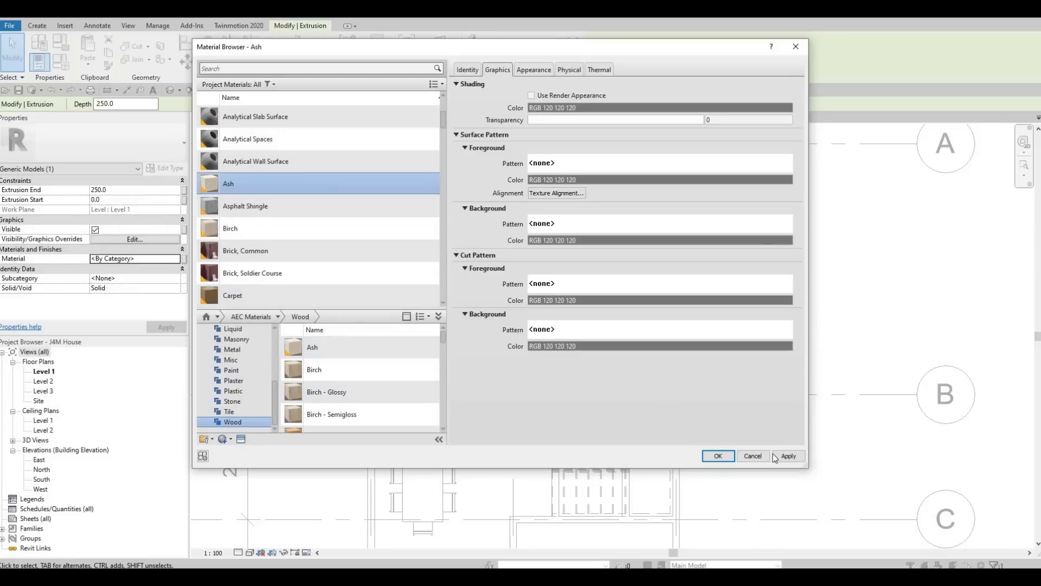
Step: Assign Ash to the extrusion, set Extrusion End to 900, and finish the in-place model
left_click(718, 455)
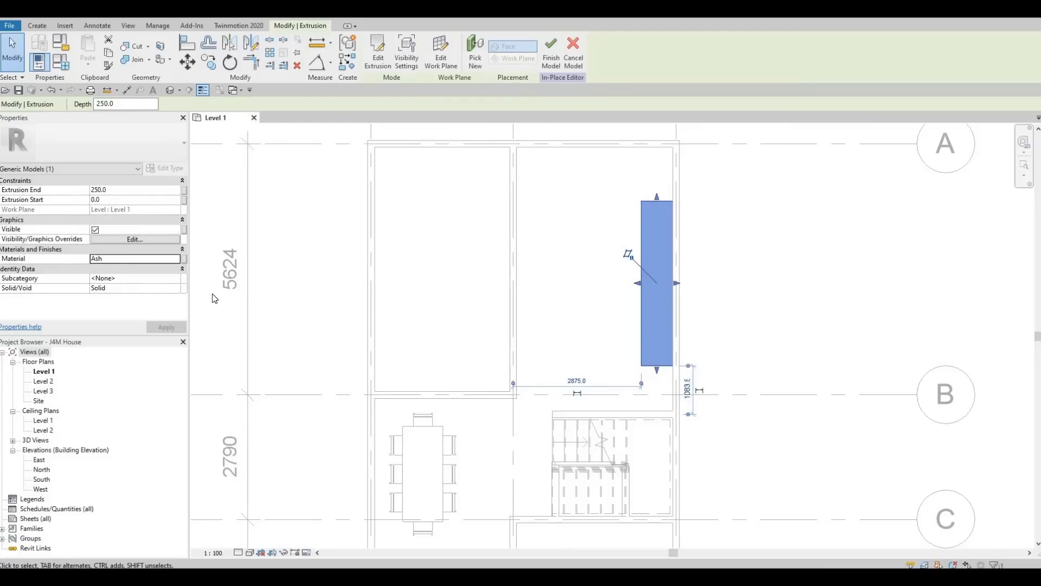
left_click(129, 189)
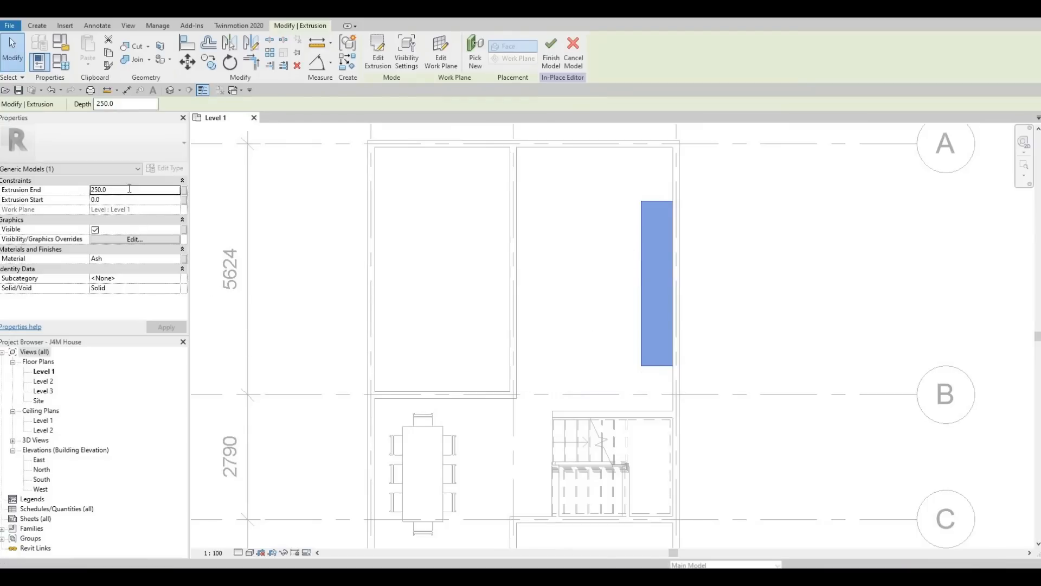
type("900")
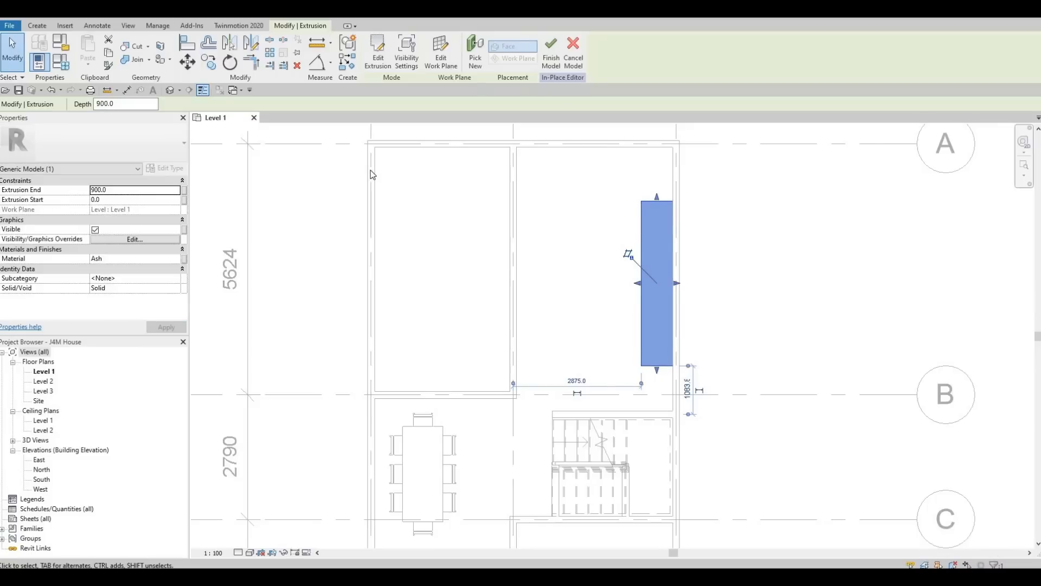
left_click(551, 54)
key("Escape")
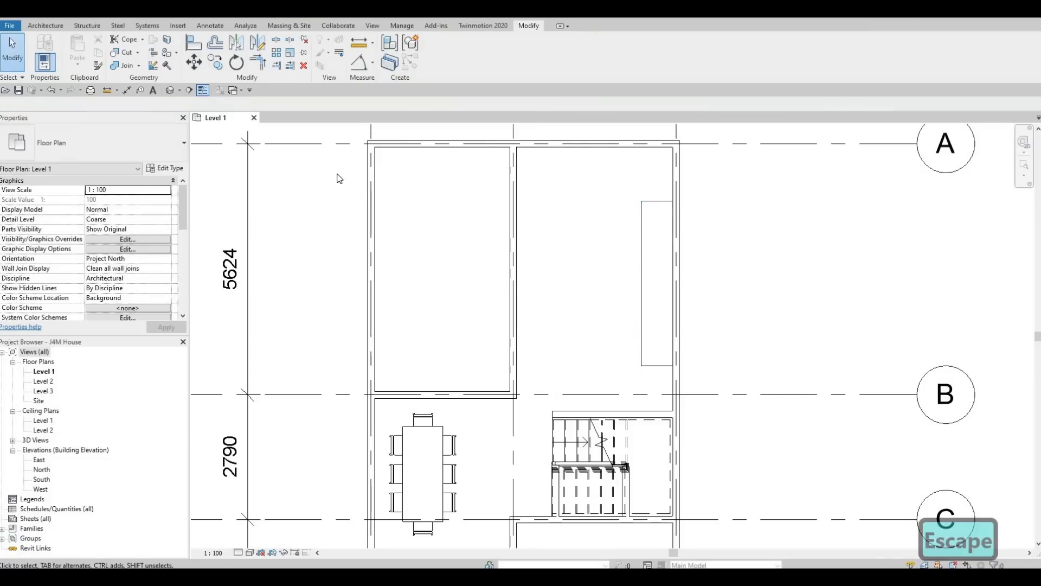
key("Escape")
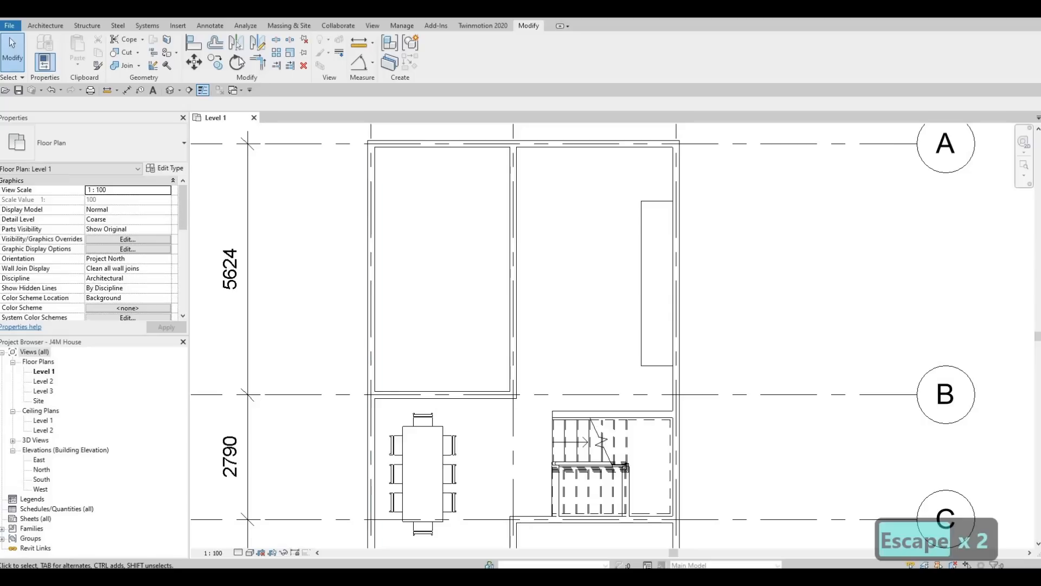
Step: Load M_Refrigerator-French_Door-with_Ice_and_Water_Dispenser from Specialty Equipment > Domestic > Mid-Range
left_click(178, 25)
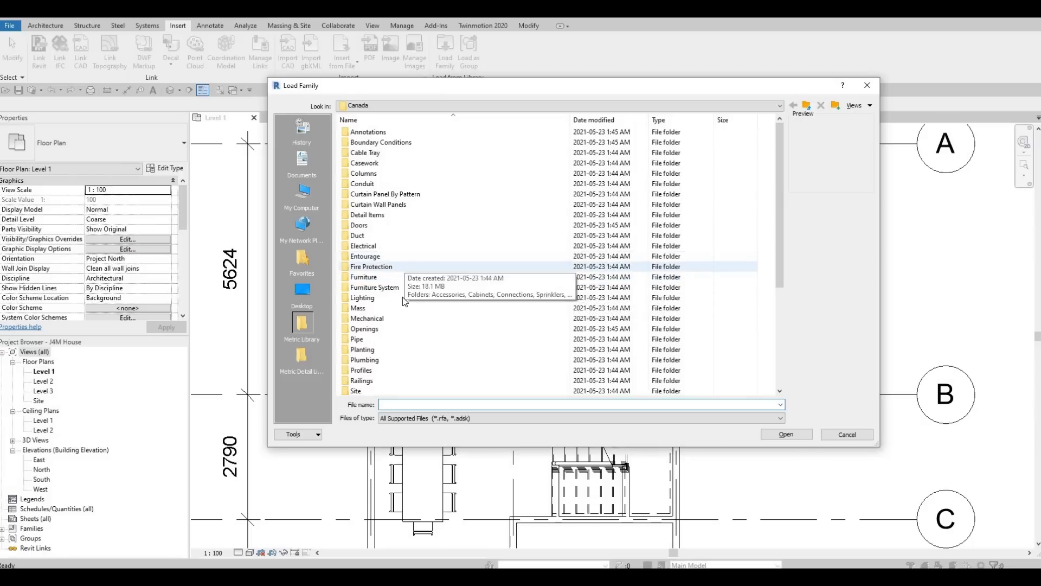
scroll(402, 298, "down", 1)
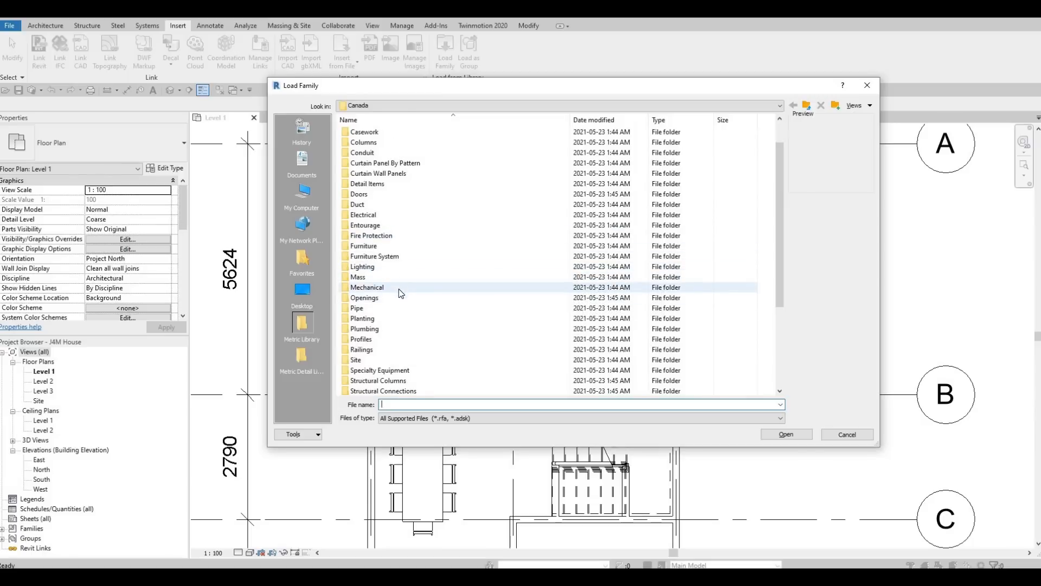
scroll(397, 332, "down", 1)
left_click(399, 339)
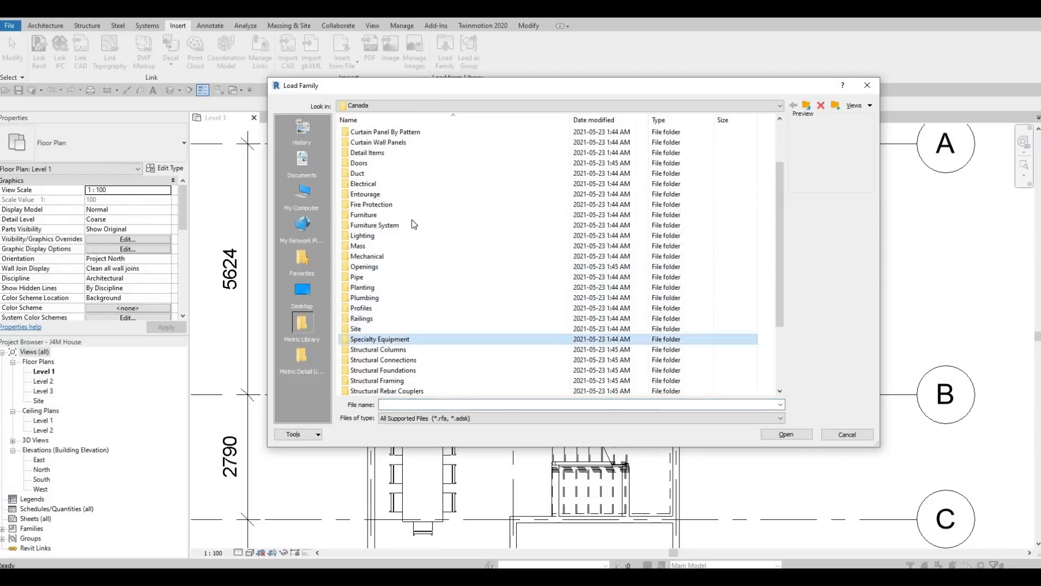
key("Return")
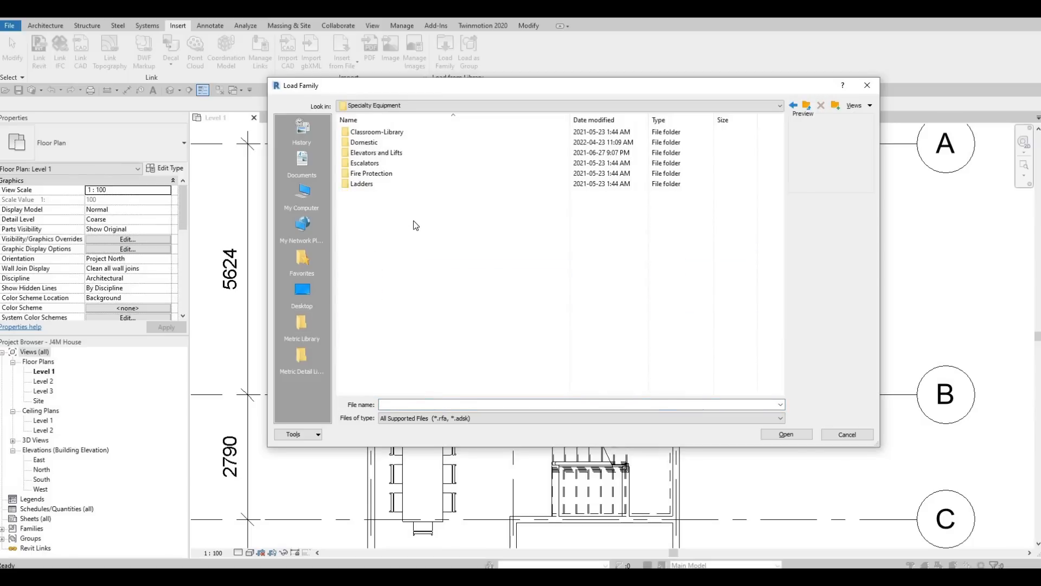
left_click(376, 144)
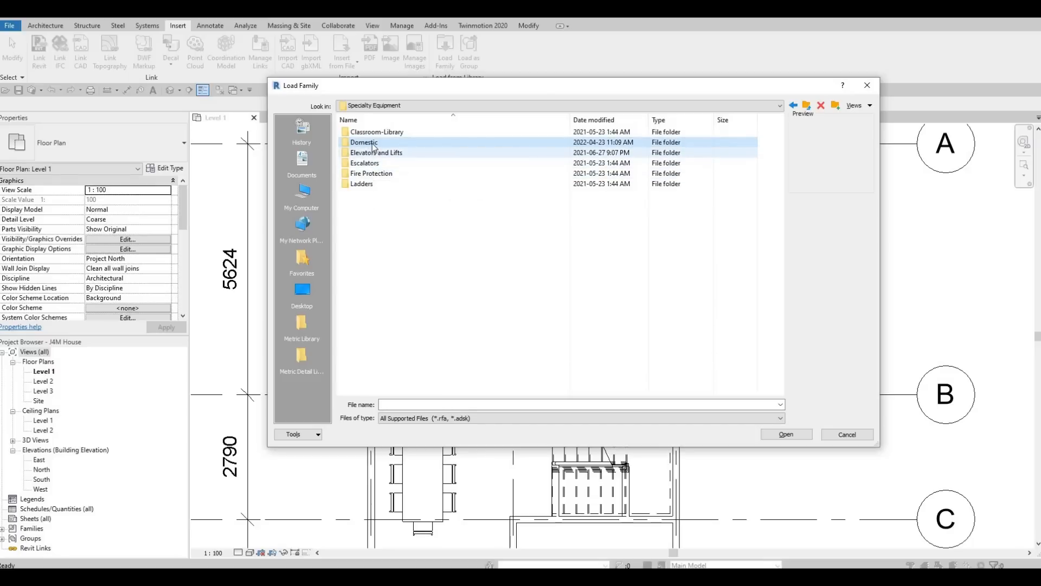
double_click(374, 144)
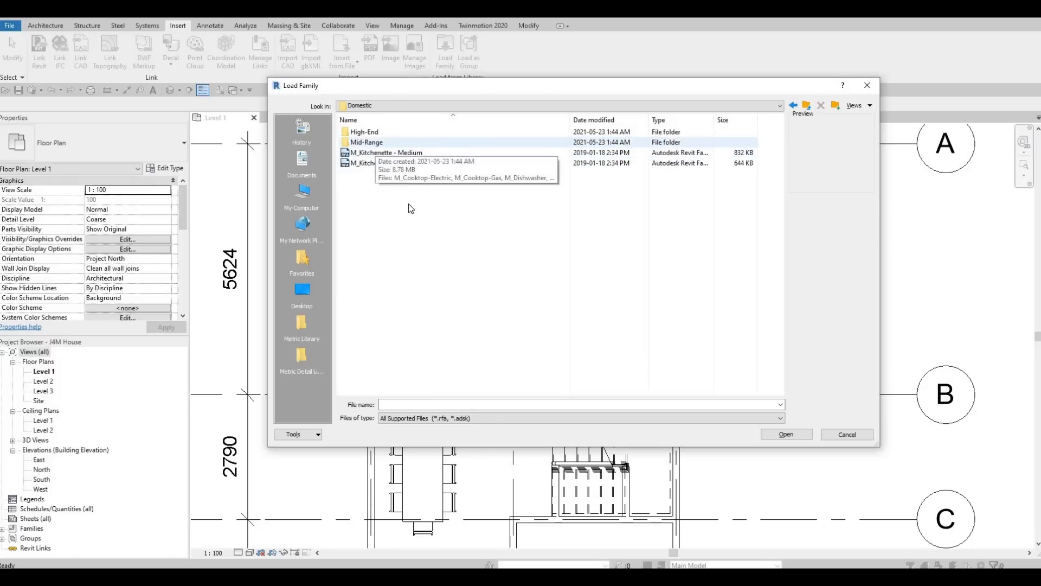
double_click(366, 142)
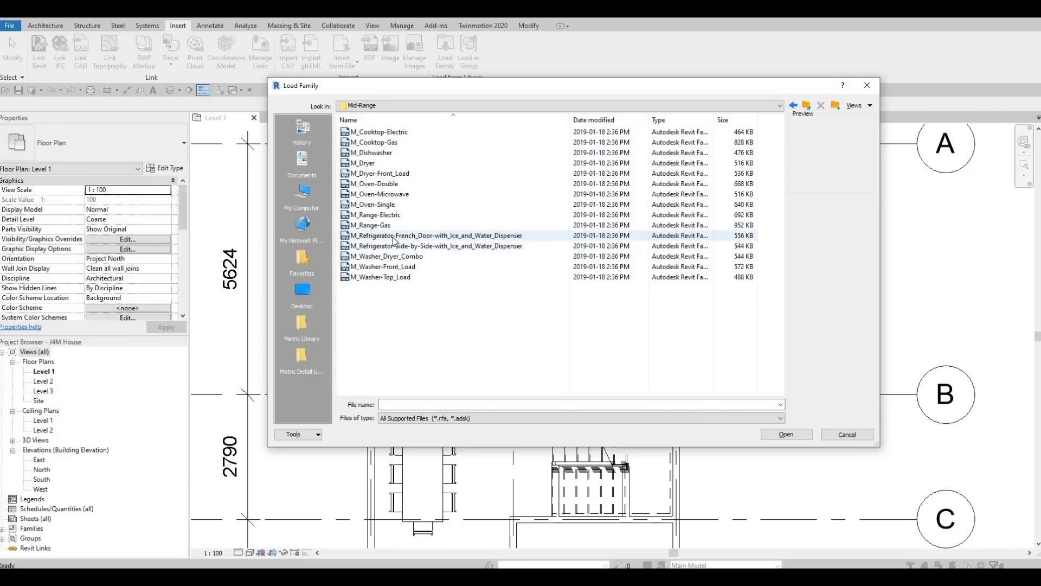
left_click(428, 236)
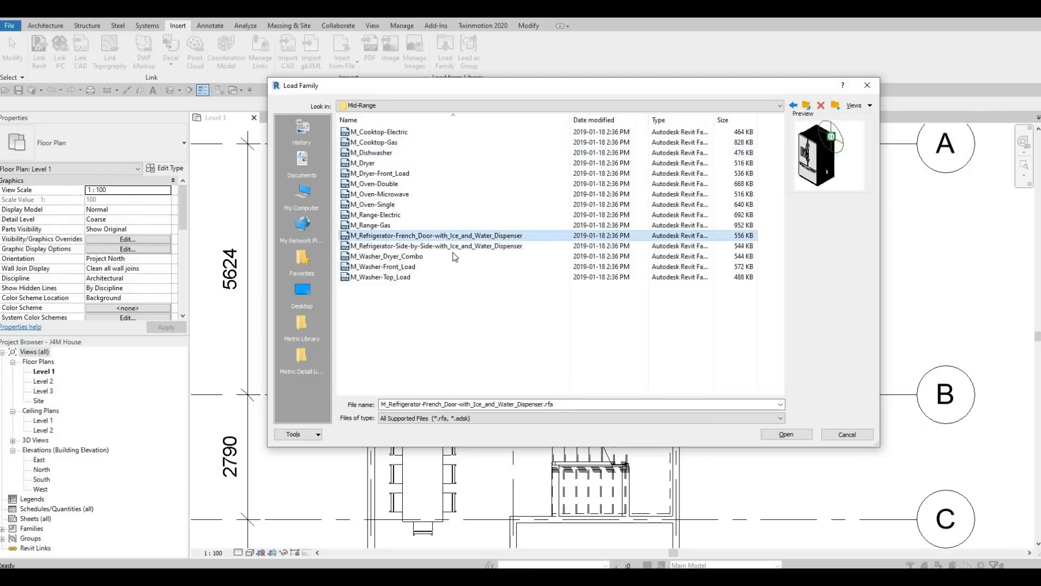
left_click(786, 434)
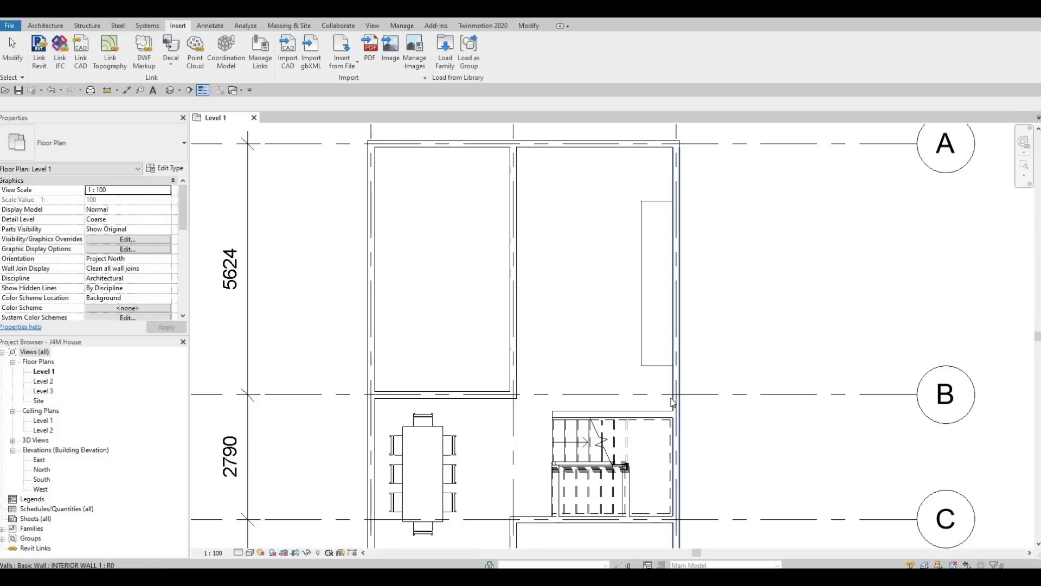
Step: Place the refrigerator, rotated 90 degrees, against the wall below the tall extrusion
scroll(662, 359, "up", 2)
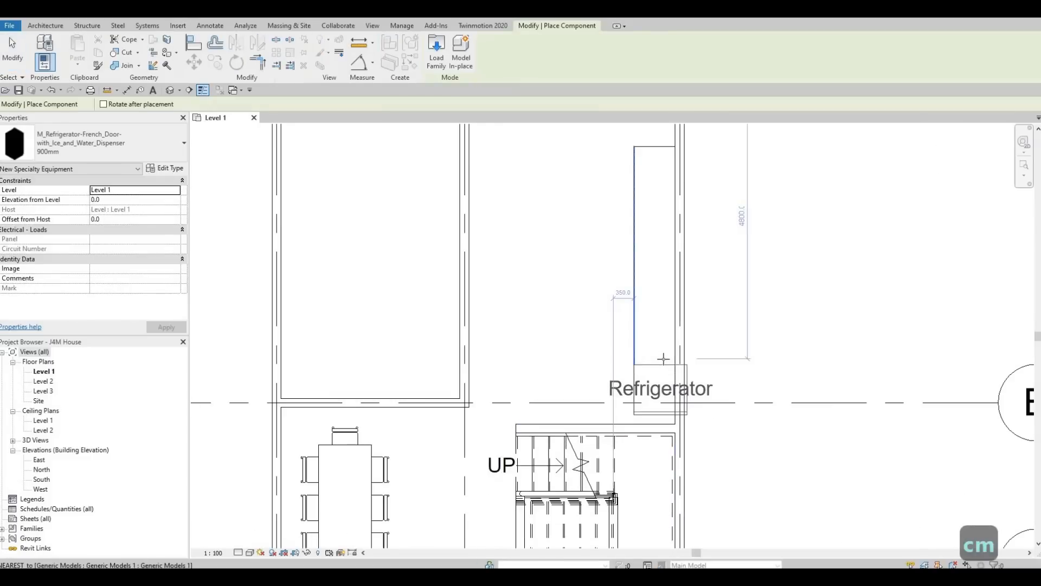
key("space")
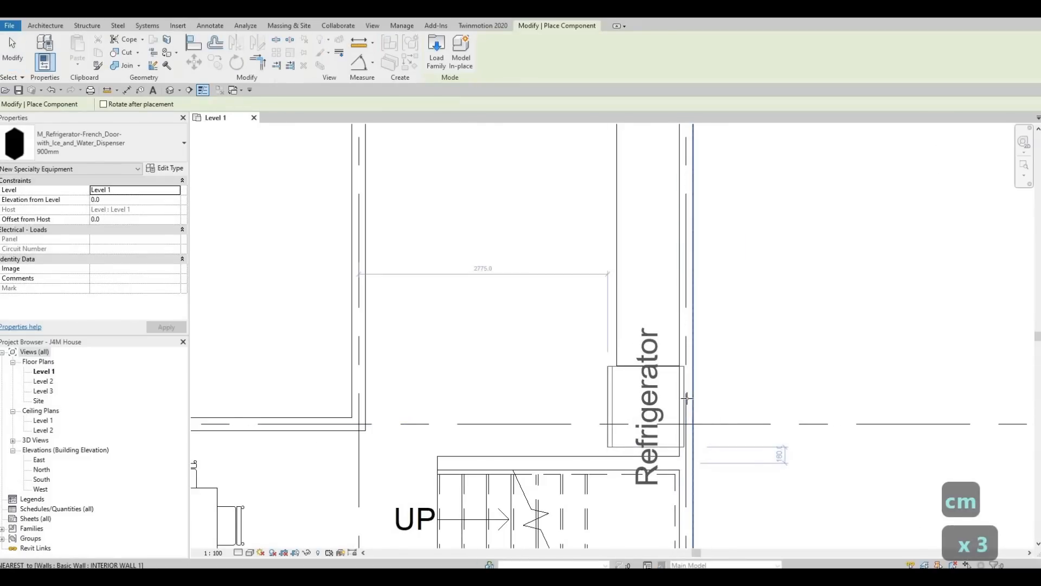
left_click(688, 394)
key("Escape")
key("Escape")
key("Escape")
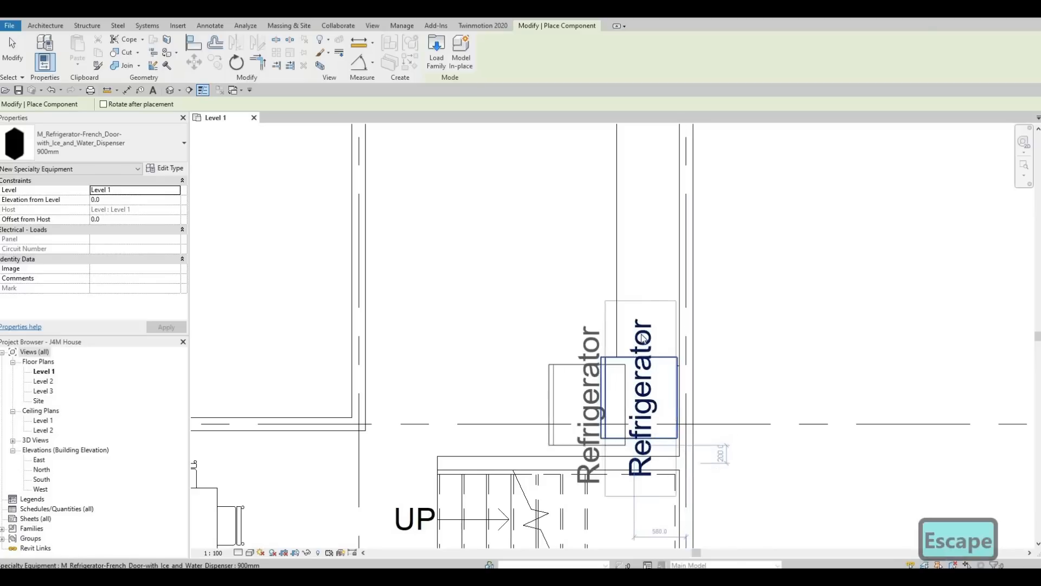
left_click(653, 374)
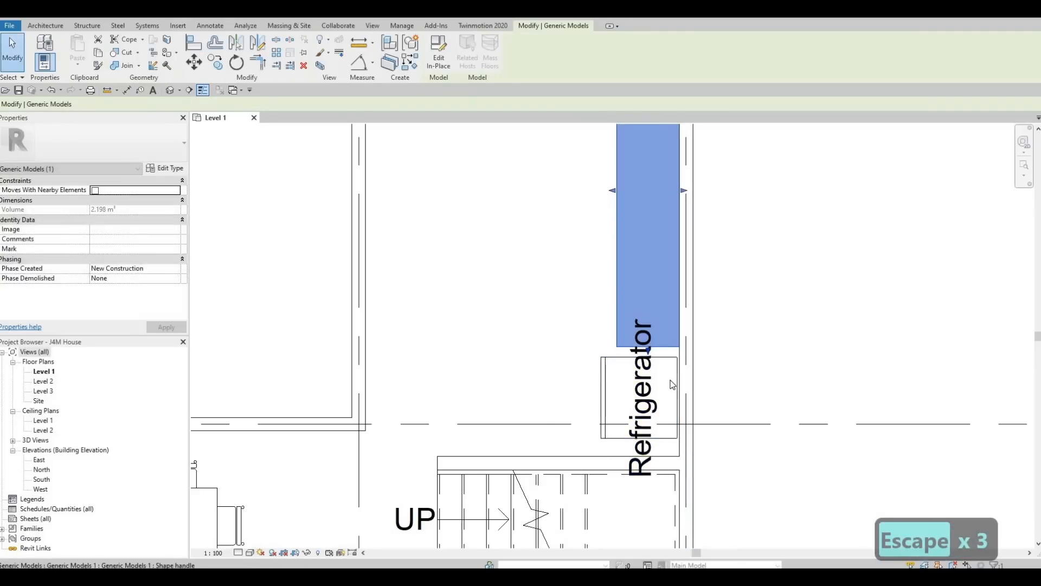
key("Escape")
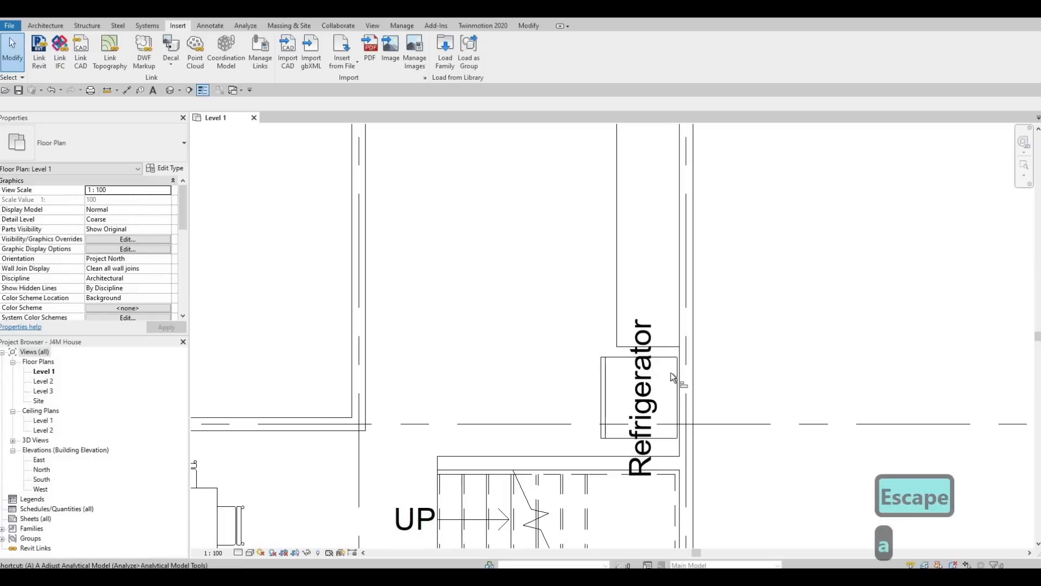
Step: Align the refrigerator's edge flush with the wall face using Align (AL)
key("a")
key("l")
scroll(689, 368, "up", 2)
left_click(689, 368)
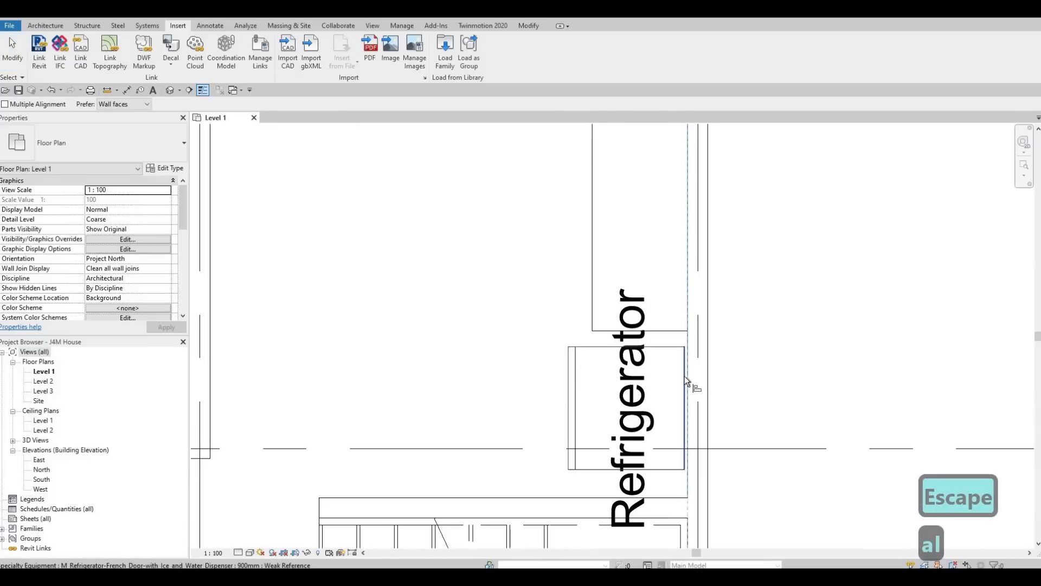
left_click(683, 379)
key("Escape")
key("Escape")
scroll(684, 379, "down", 2)
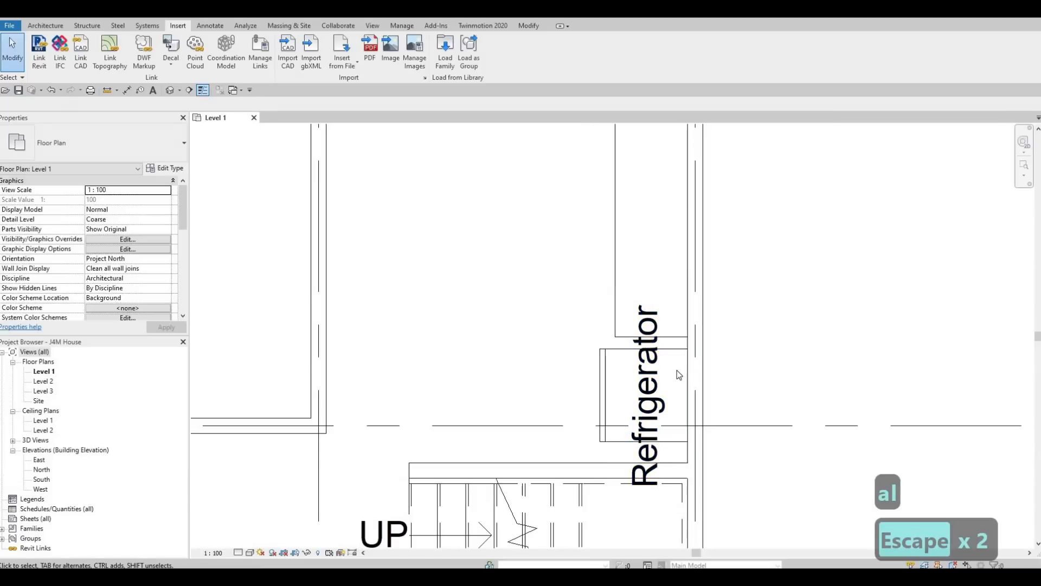
key("Escape")
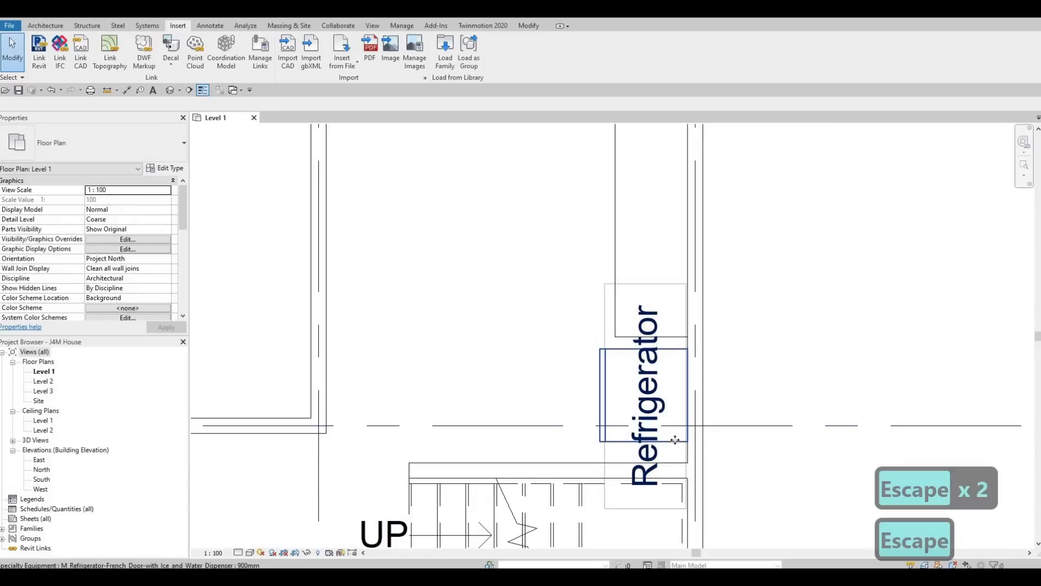
Step: Nudge the refrigerator slightly down the wall and reselect it
left_click(675, 441)
key("Down")
key("Down")
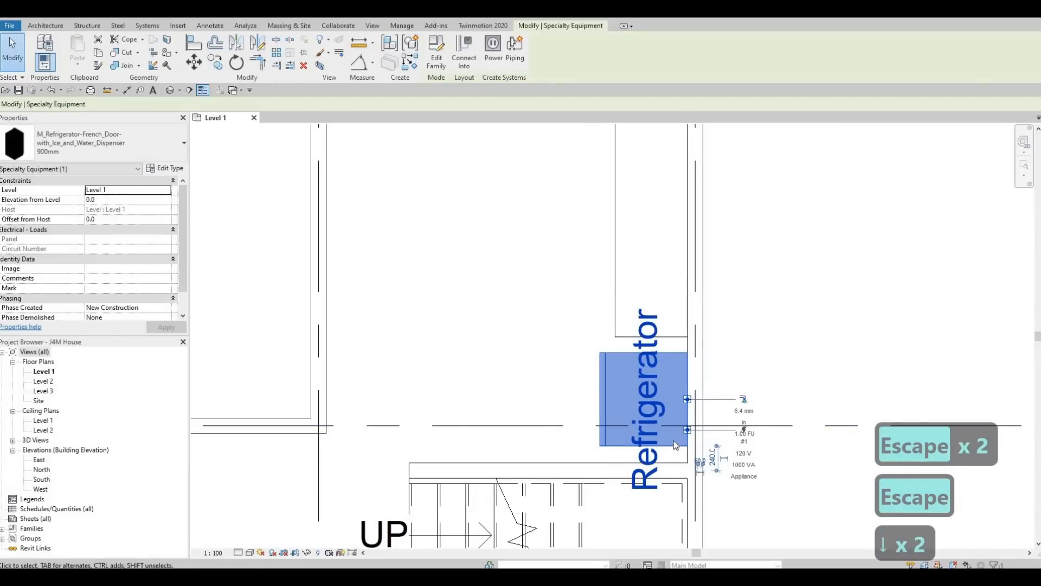
key("Escape")
key("Escape")
left_click(602, 413)
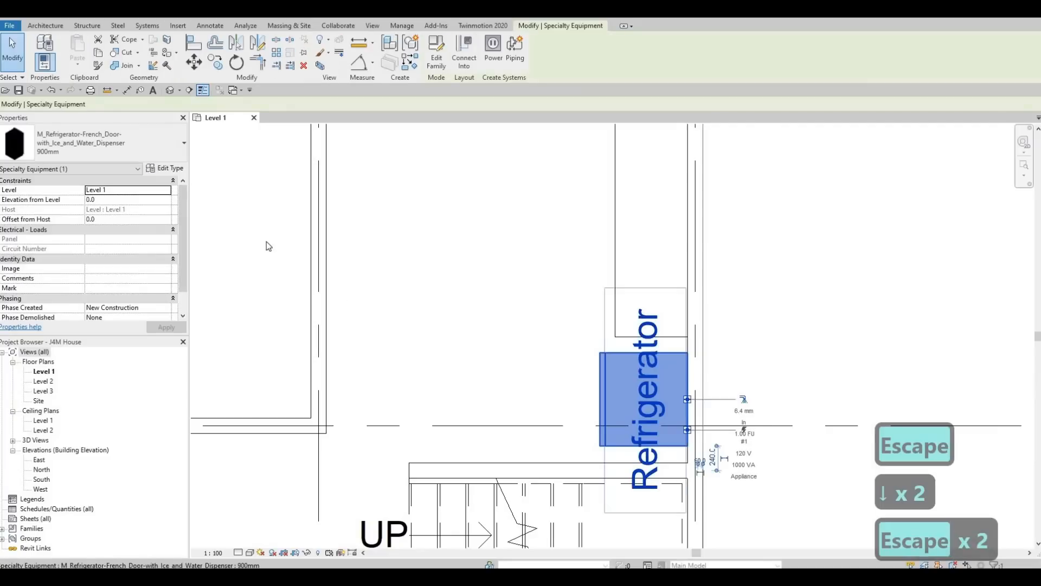
Step: Turn off Show Label in the refrigerator's Type Properties and clear the selection
left_click(167, 168)
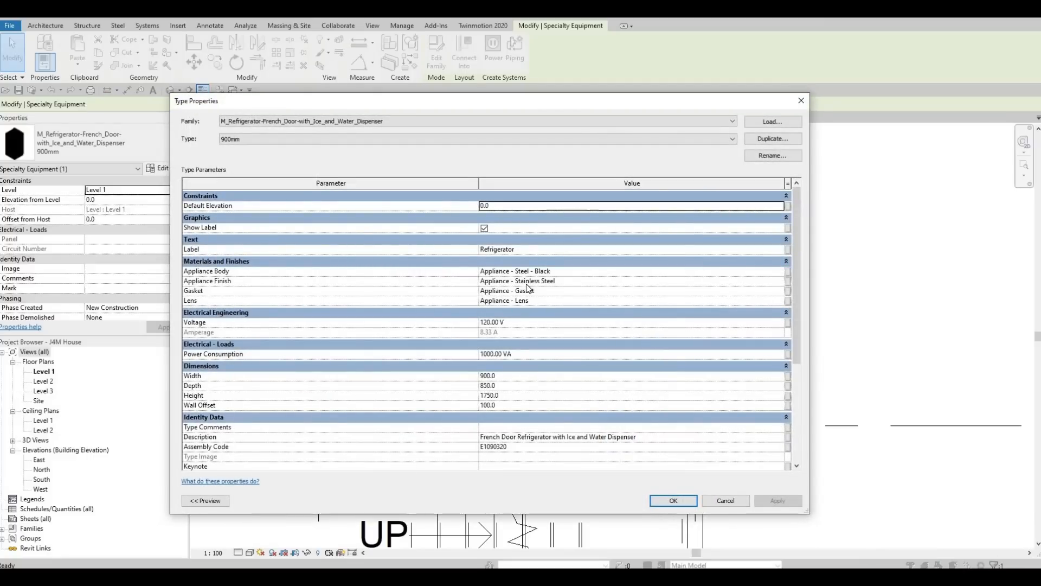
left_click(673, 500)
key("Escape")
key("Escape")
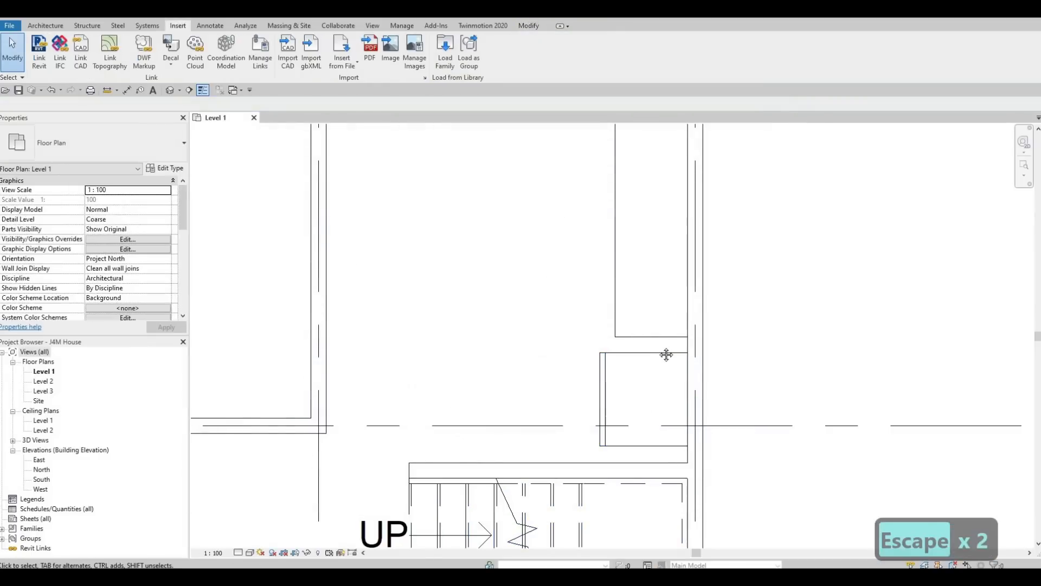
scroll(622, 343, "down", 3)
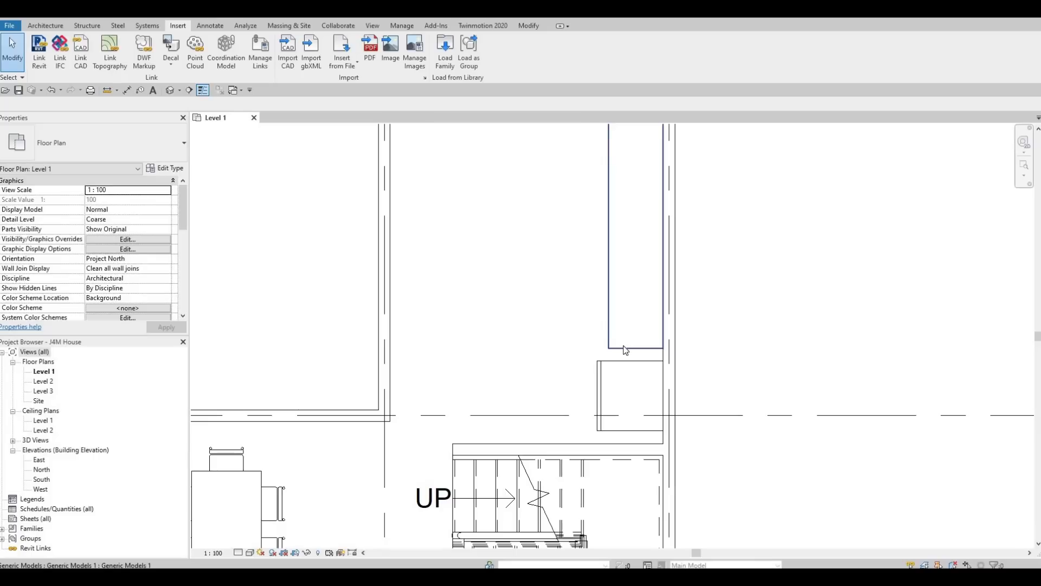
Step: Drag the Ash block's lower end upward, opening a gap above the refrigerator
left_click(625, 349)
left_click_drag(637, 314, 626, 296)
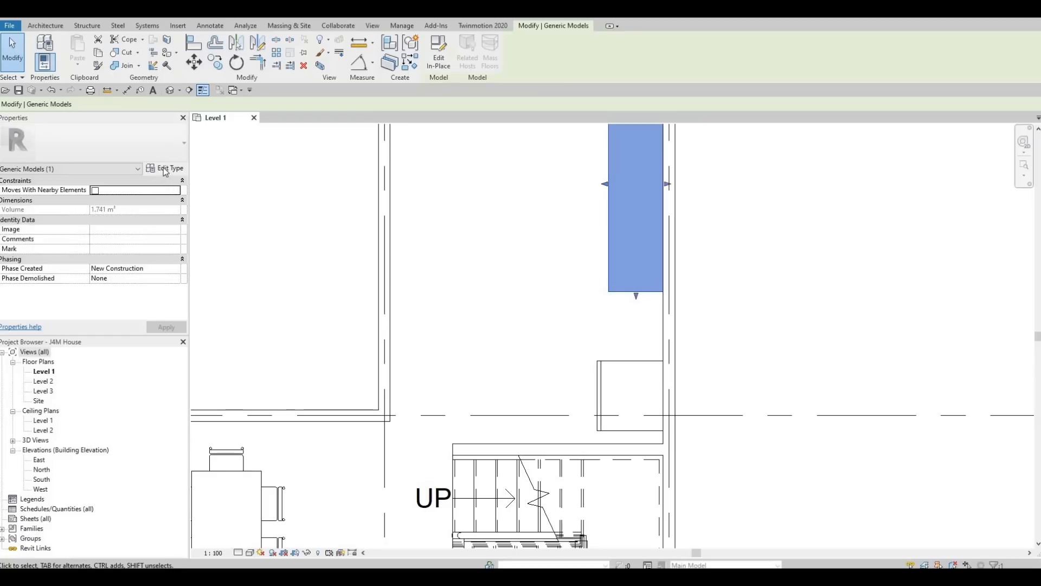
left_click(181, 27)
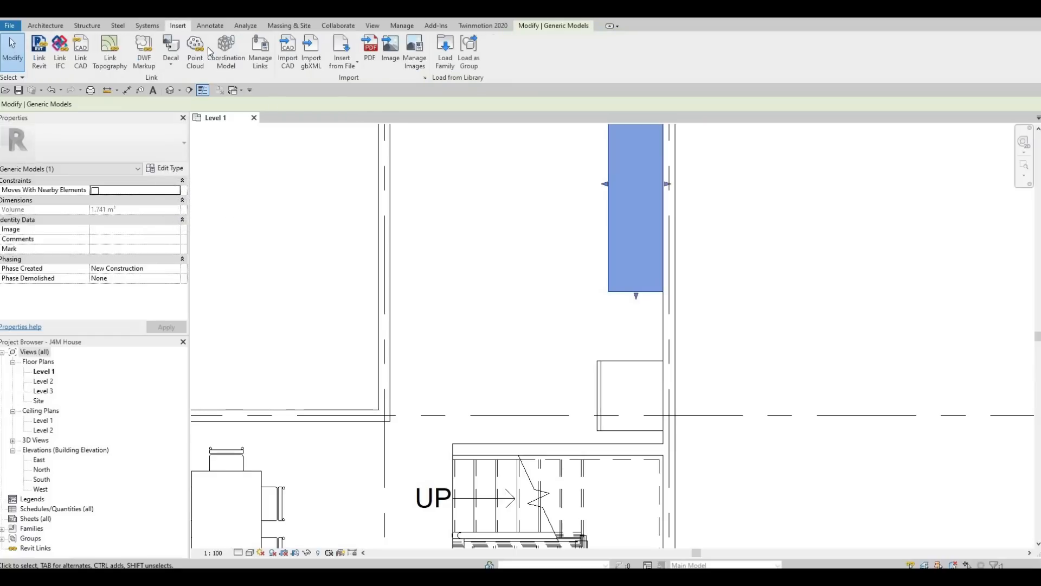
Step: Browse the Mid-Range appliance families and load M_Oven-Double.rfa
left_click(444, 60)
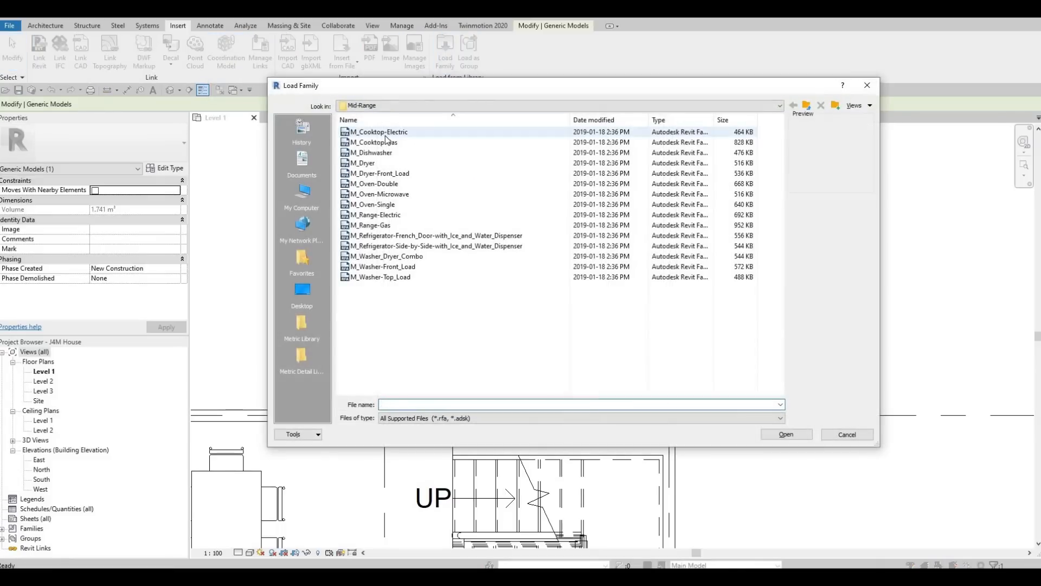
left_click(376, 195)
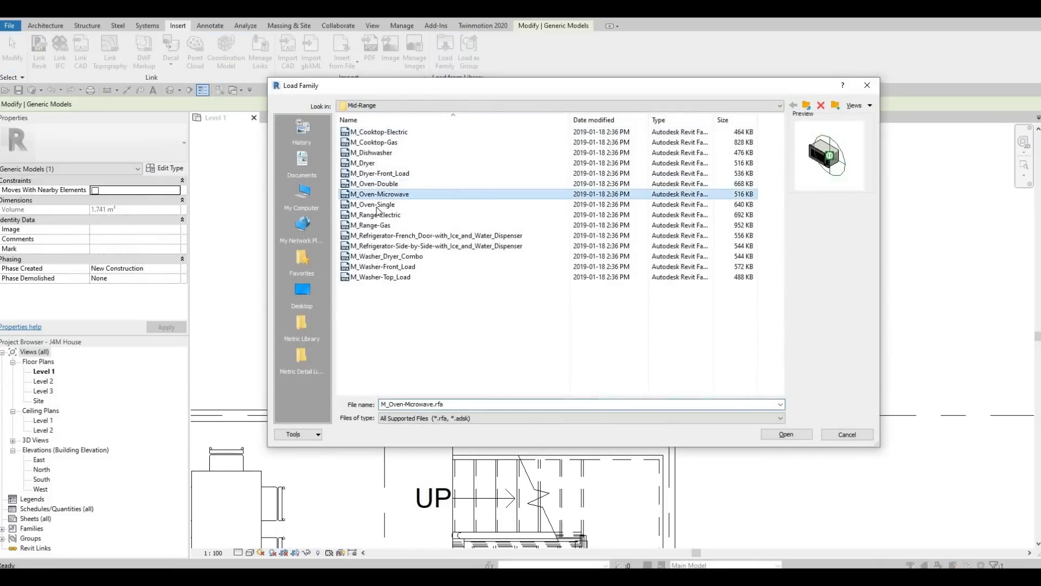
left_click(374, 204)
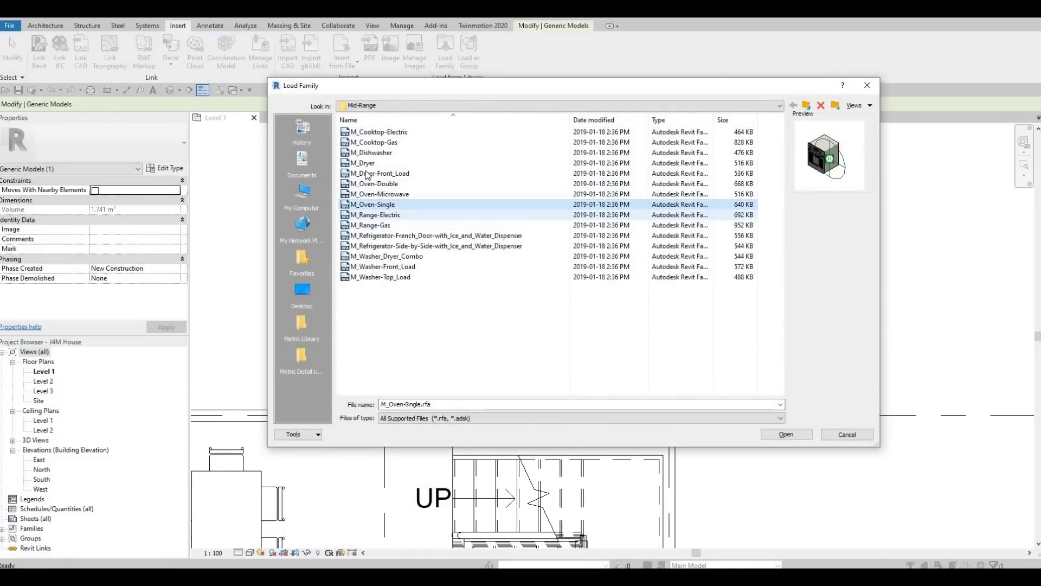
left_click(372, 134)
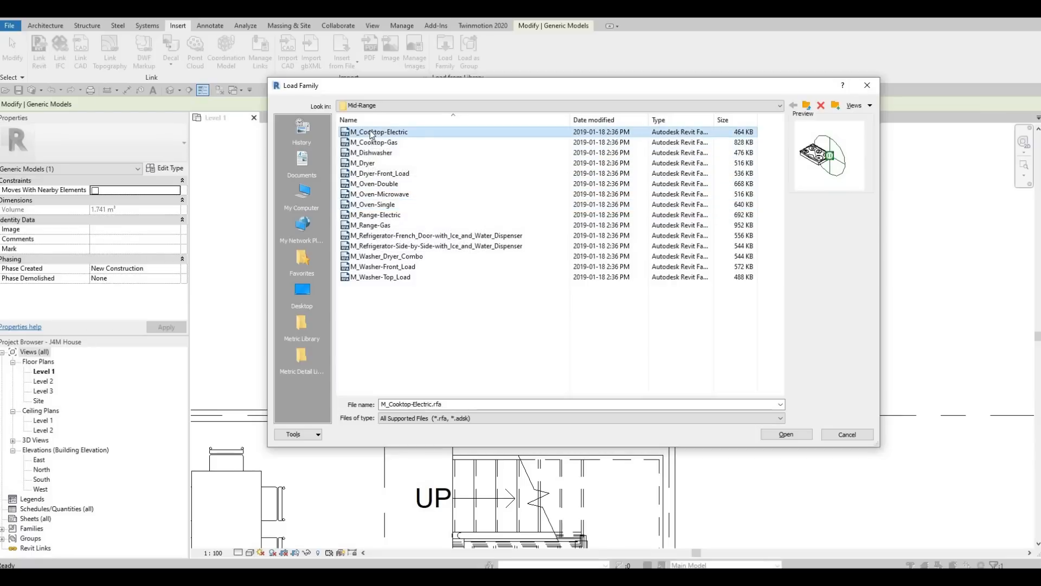
key("Down")
key("Down")
key("Down")
key("Down")
key("Down")
key("Down")
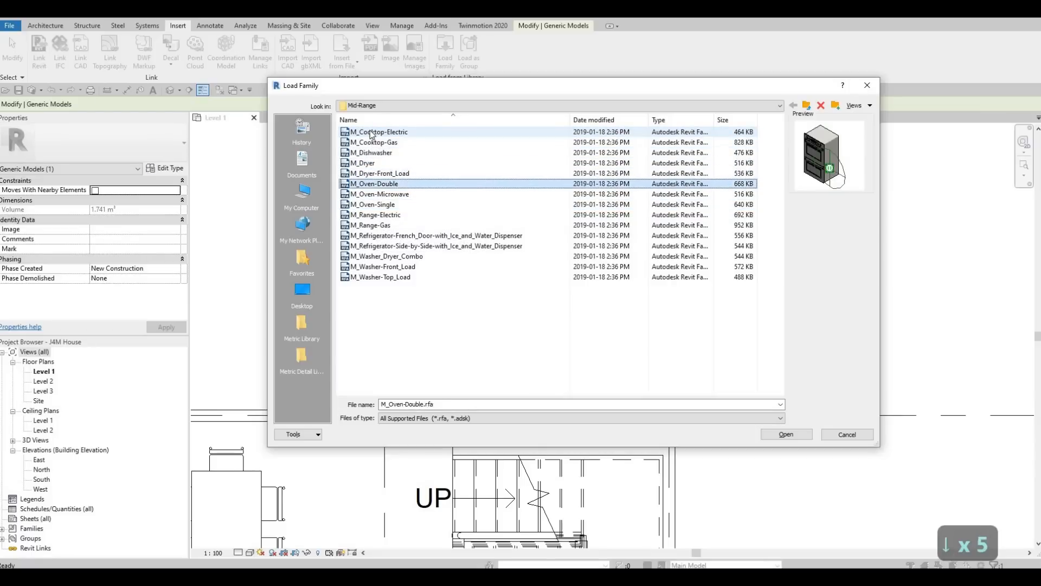
key("Up")
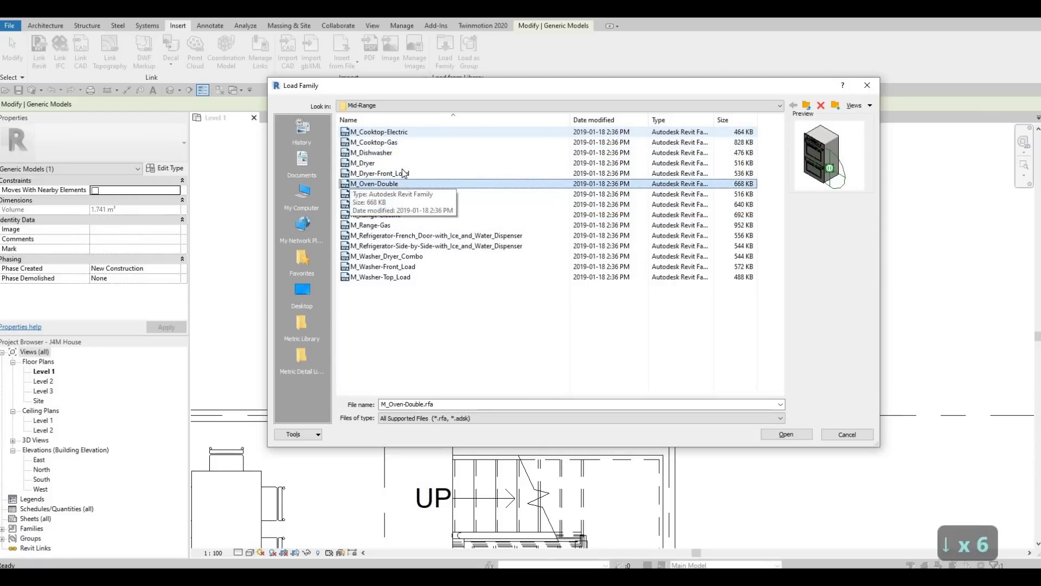
left_click(776, 434)
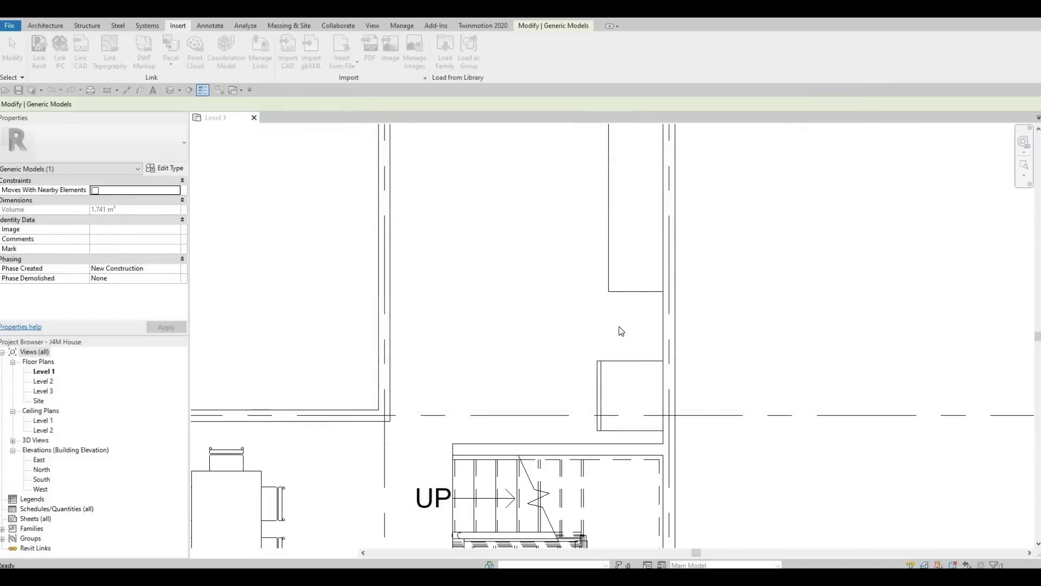
Step: Place the M_Oven-Double, rotated to face the room, in the gap against the wall
key("c")
key("m")
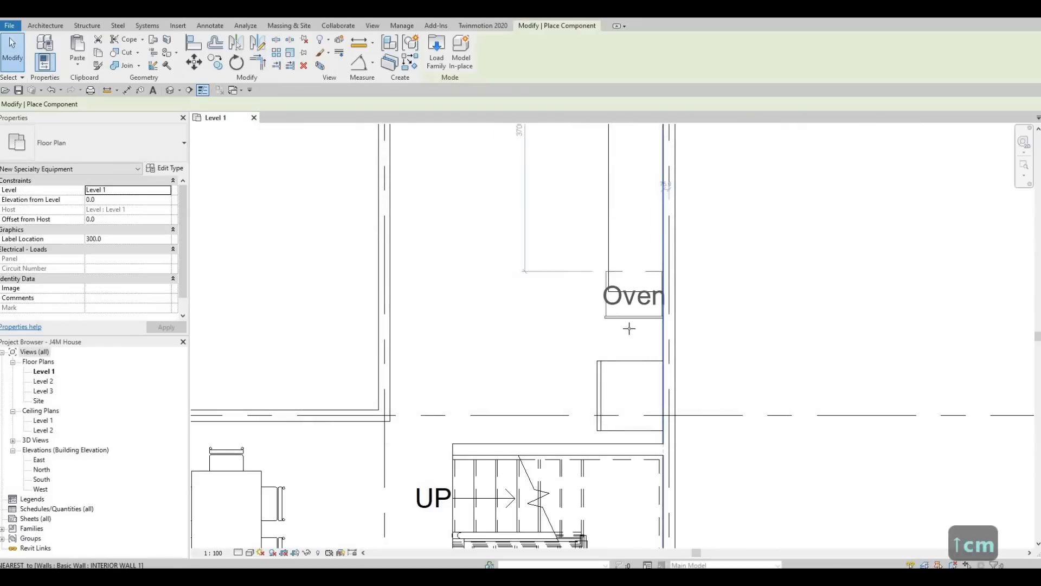
key("space")
key("space")
key("space")
key("space")
key("space")
key("space")
key("space")
key("space")
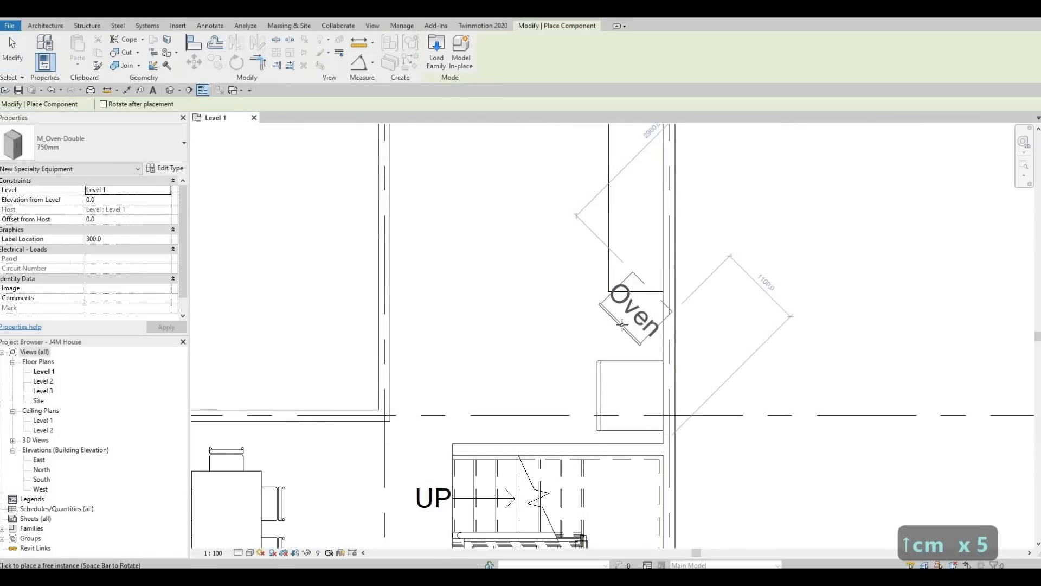
key("space")
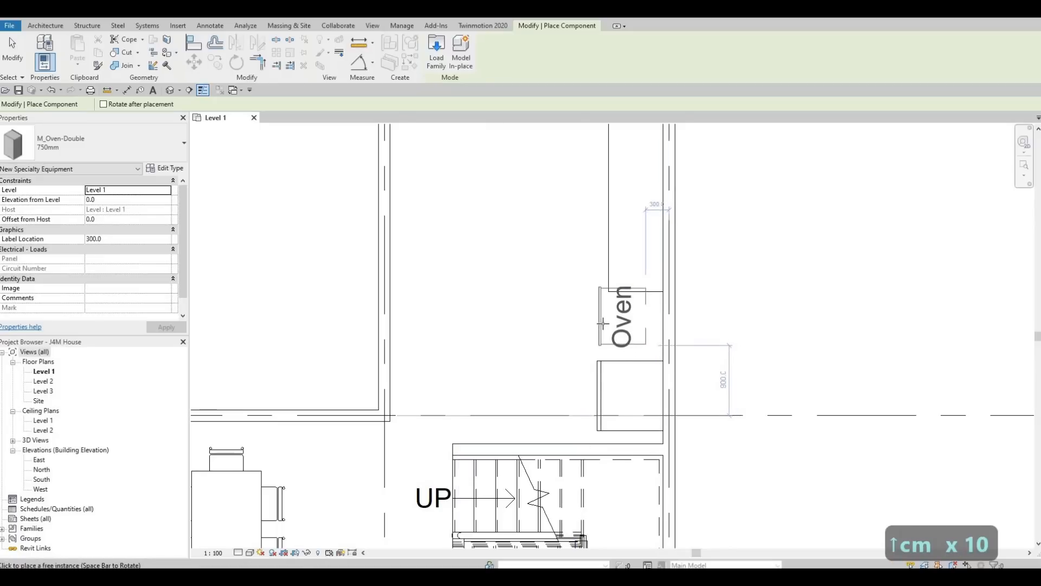
left_click(621, 337)
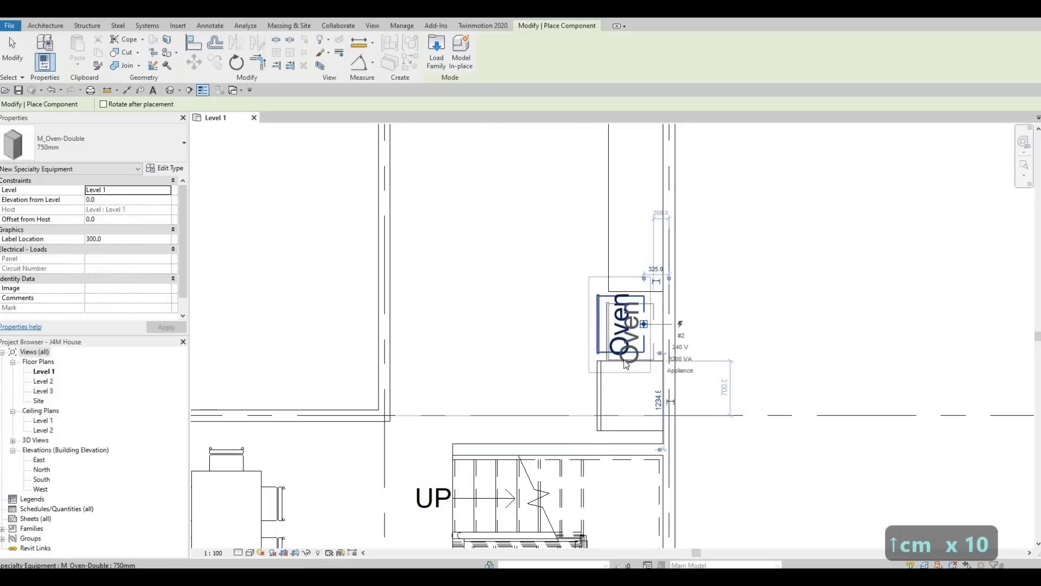
key("Escape")
key("Escape")
key("Escape")
Step: Turn off Show Label in the double oven's type parameters
left_click(620, 325)
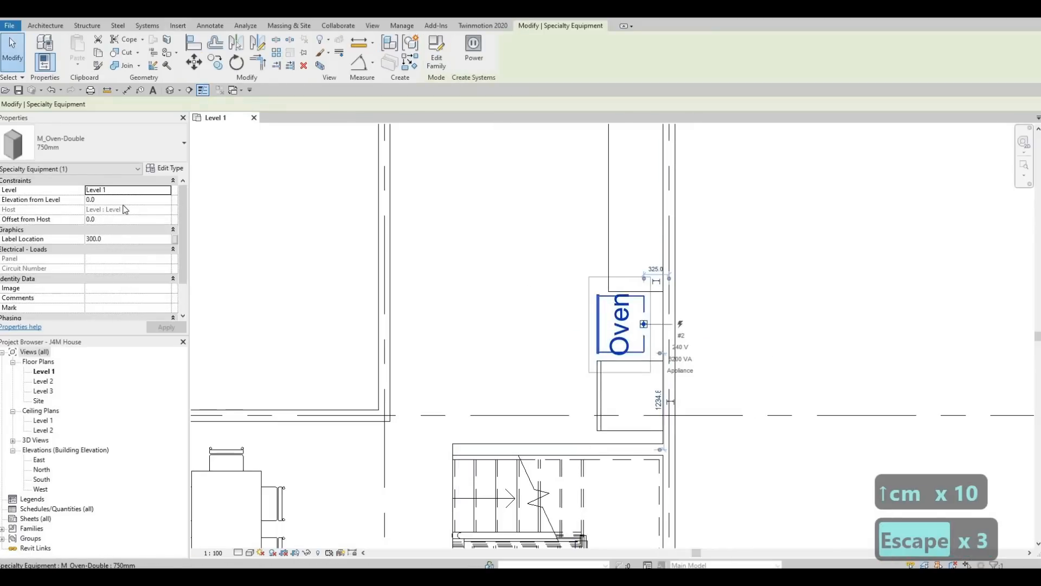
left_click(165, 168)
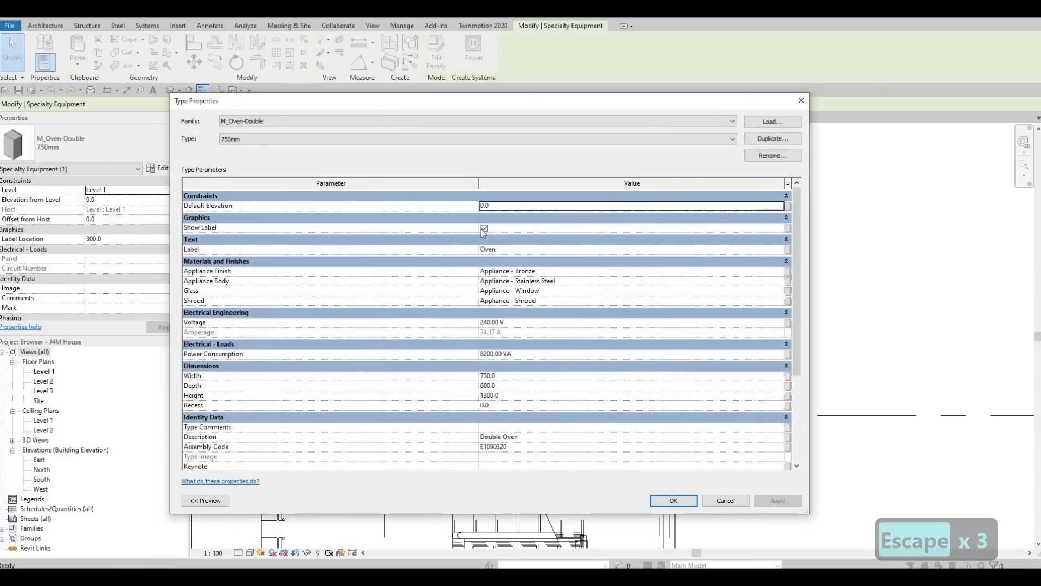
left_click(484, 228)
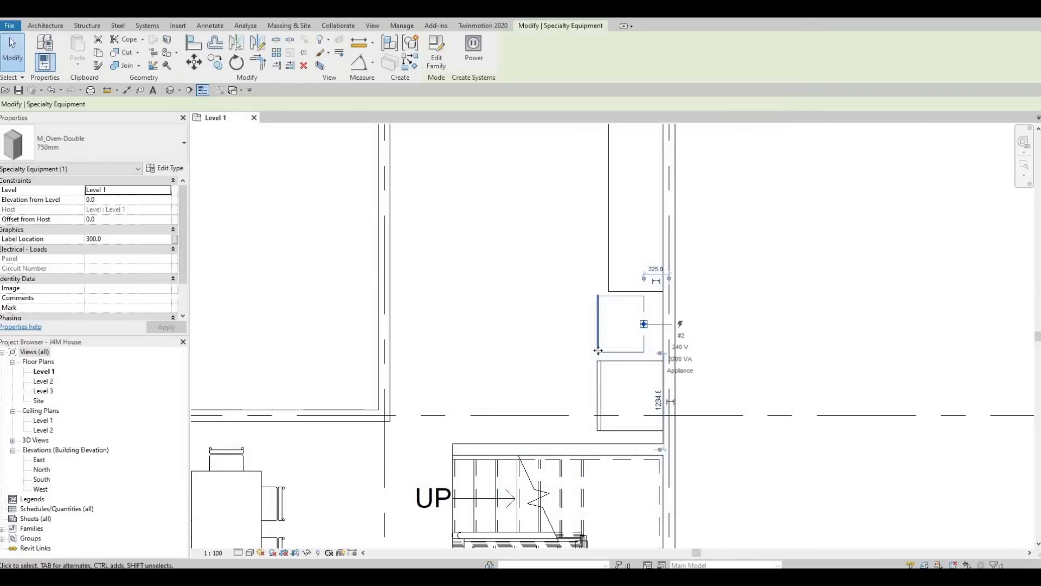
scroll(581, 385, "up", 3)
key("Escape")
key("Escape")
Step: Shorten the countertop block's lower end so it stops just above the oven
key("a")
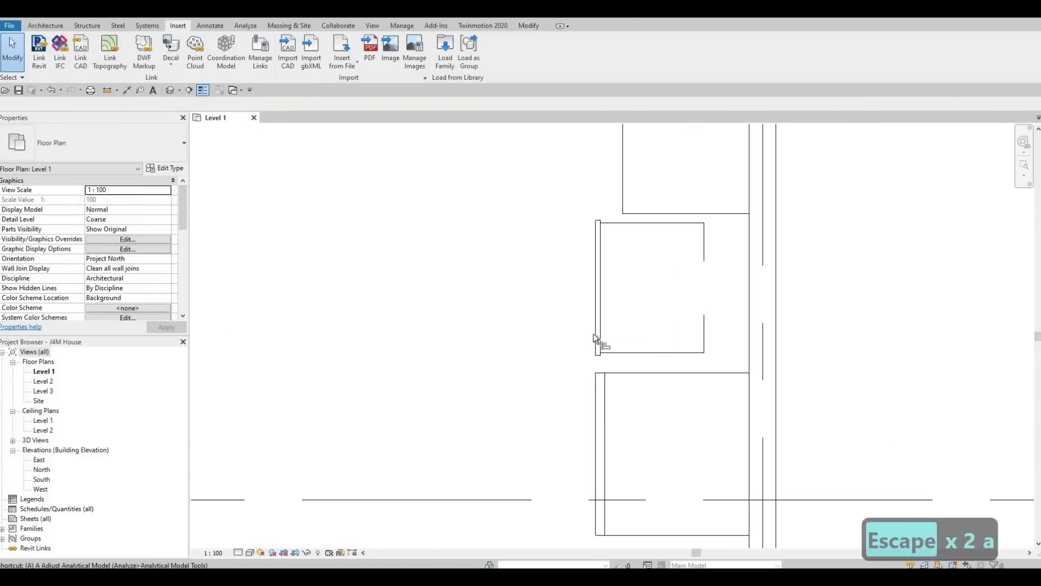
key("l")
left_click(597, 383)
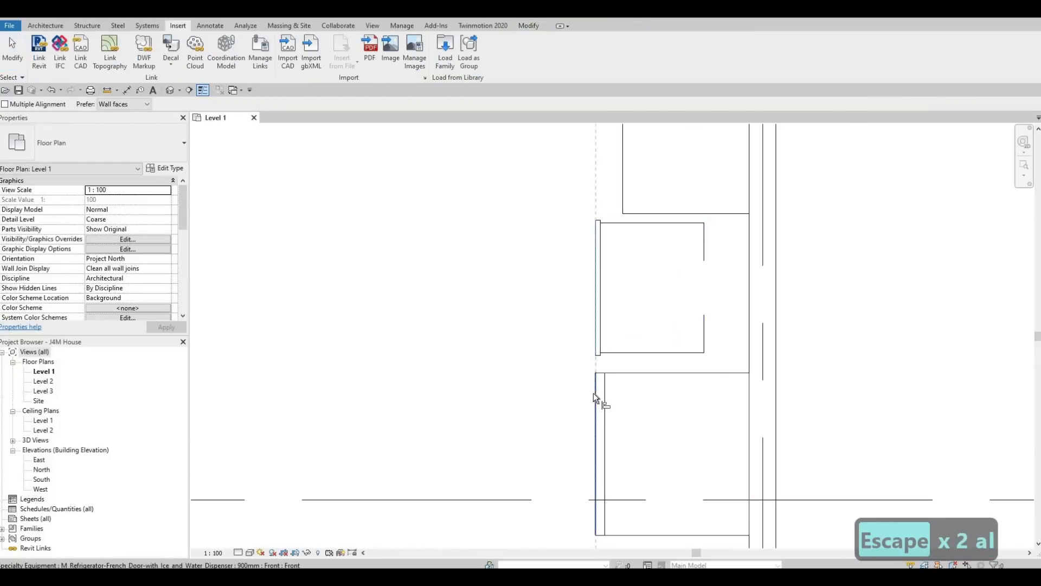
key("Escape")
key("Escape")
scroll(610, 354, "down", 2)
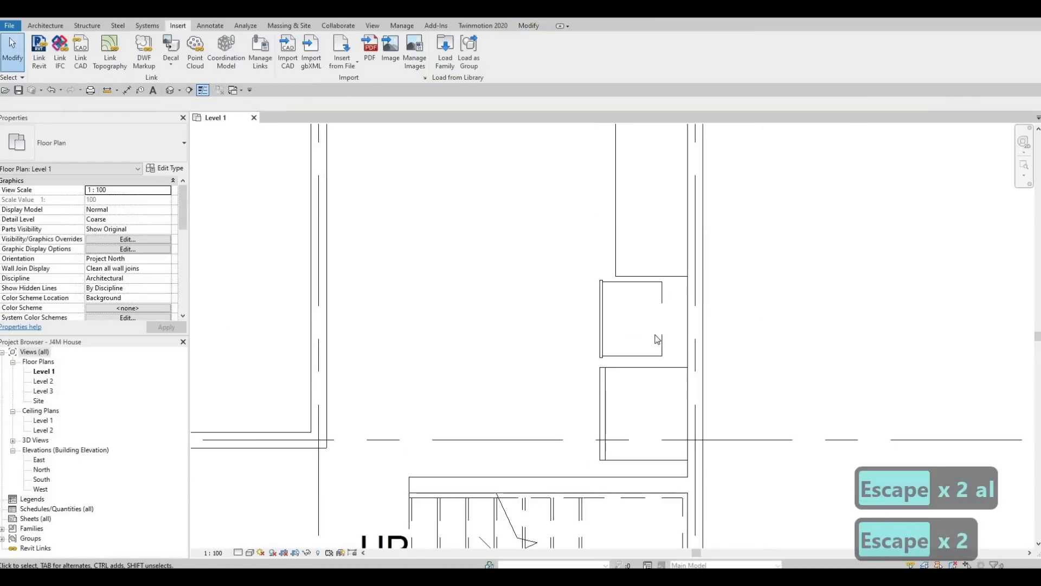
left_click(666, 307)
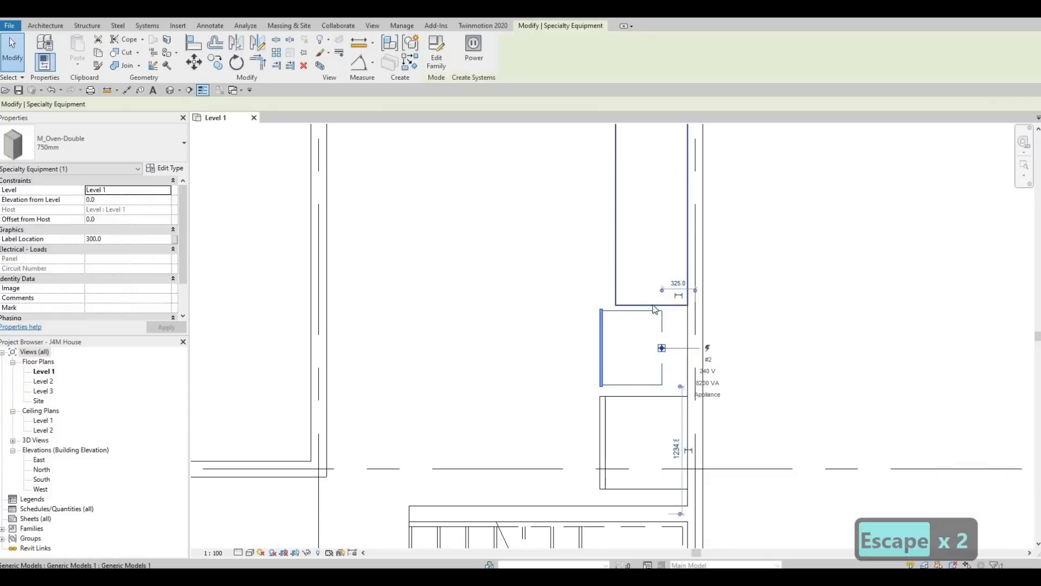
left_click(654, 300)
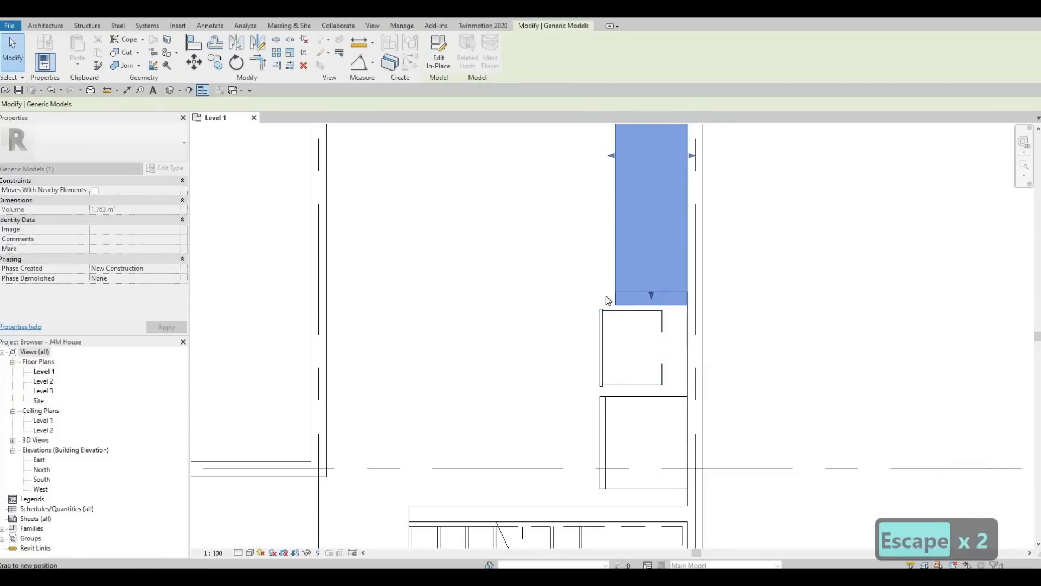
left_click_drag(606, 296, 606, 297)
Step: Stretch the countertop block's top end up to the exterior wall face
scroll(597, 353, "down", 3)
middle_click_drag(637, 211, 636, 280)
left_click_drag(638, 247, 638, 229)
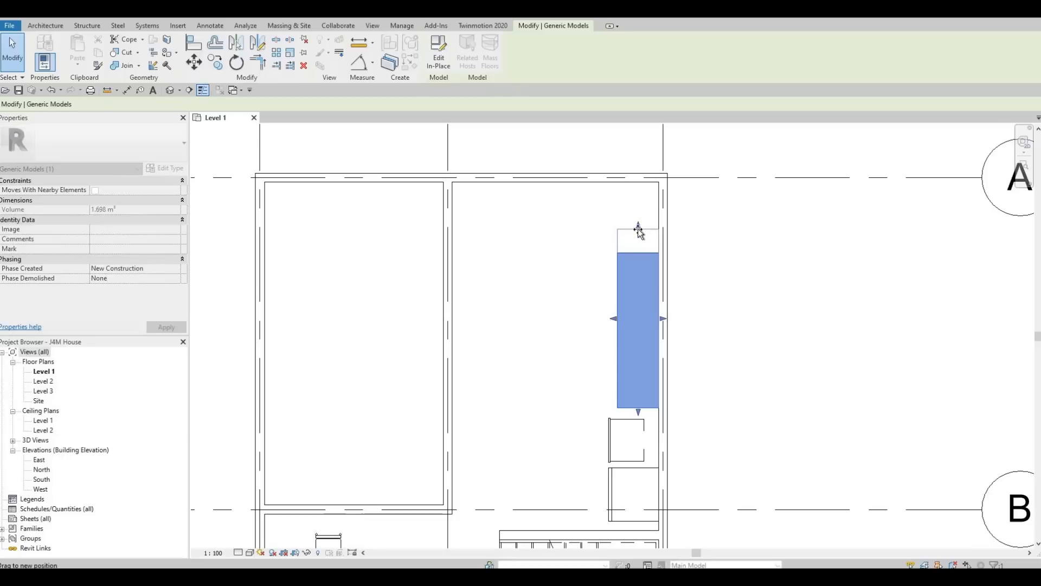
left_click_drag(637, 186, 637, 186)
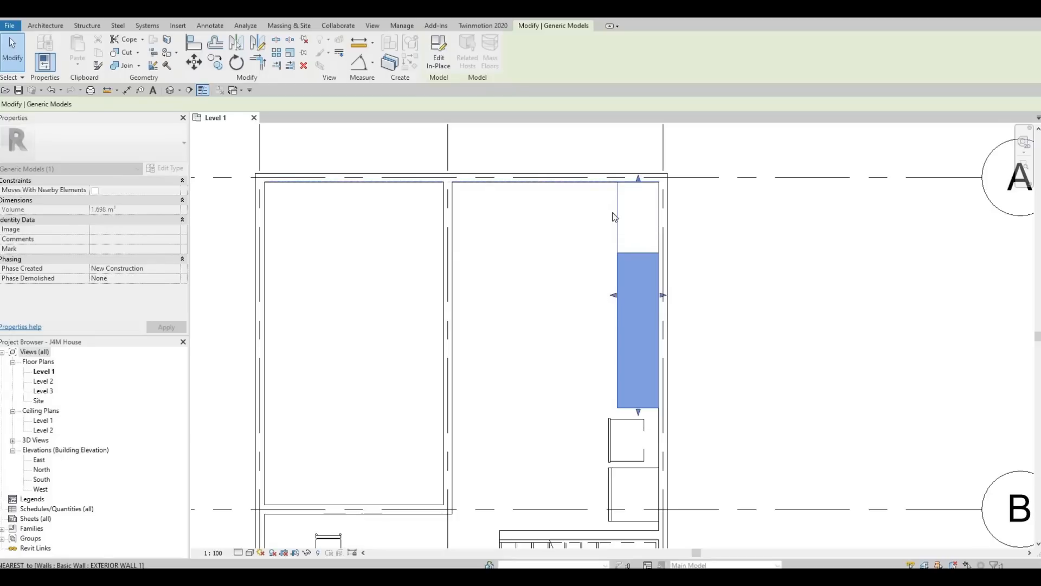
key("Escape")
key("Escape")
Step: Pan the Level 1 plan to bring the kitchen and stairs into view
middle_click_drag(648, 302, 701, 209)
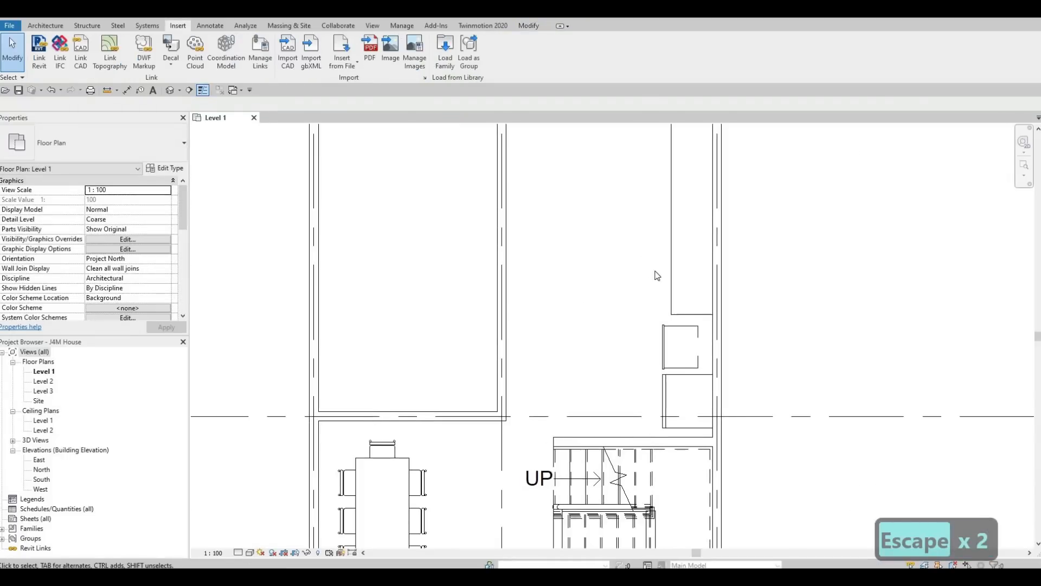
middle_click_drag(693, 408, 688, 350)
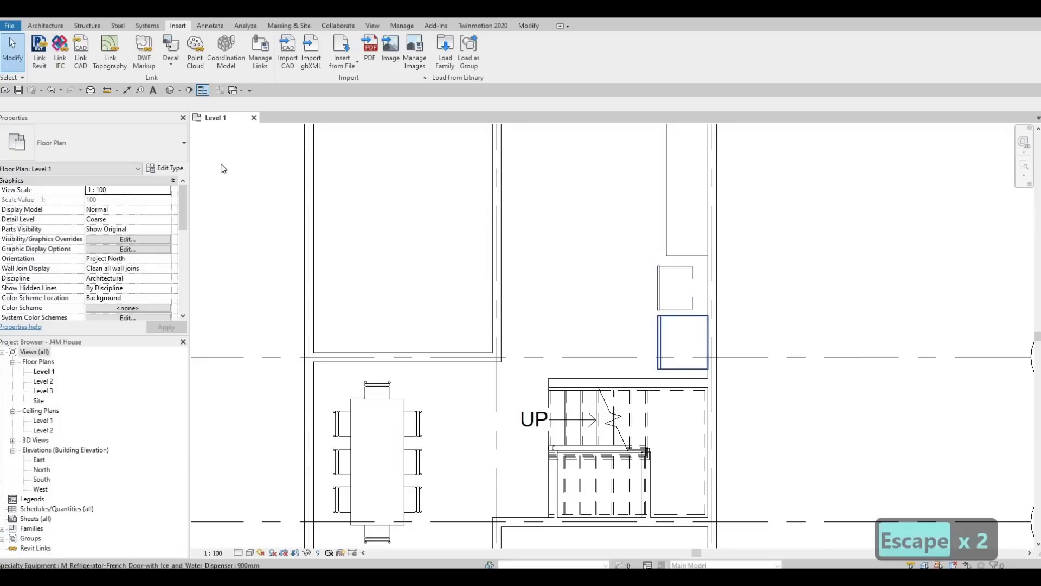
Step: Draw a building section line from near the stairs up through the kitchen
left_click(189, 90)
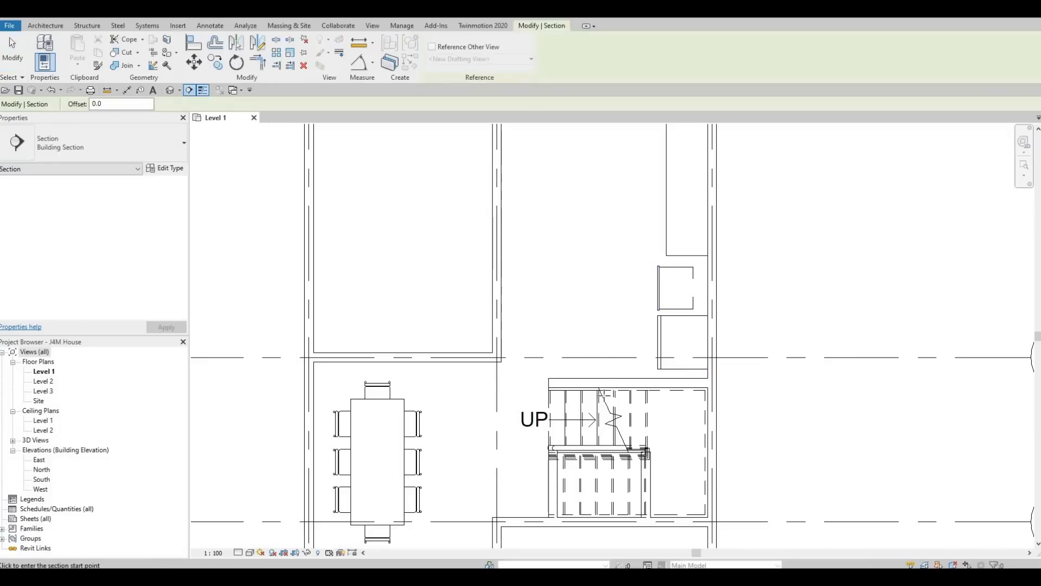
left_click(603, 399)
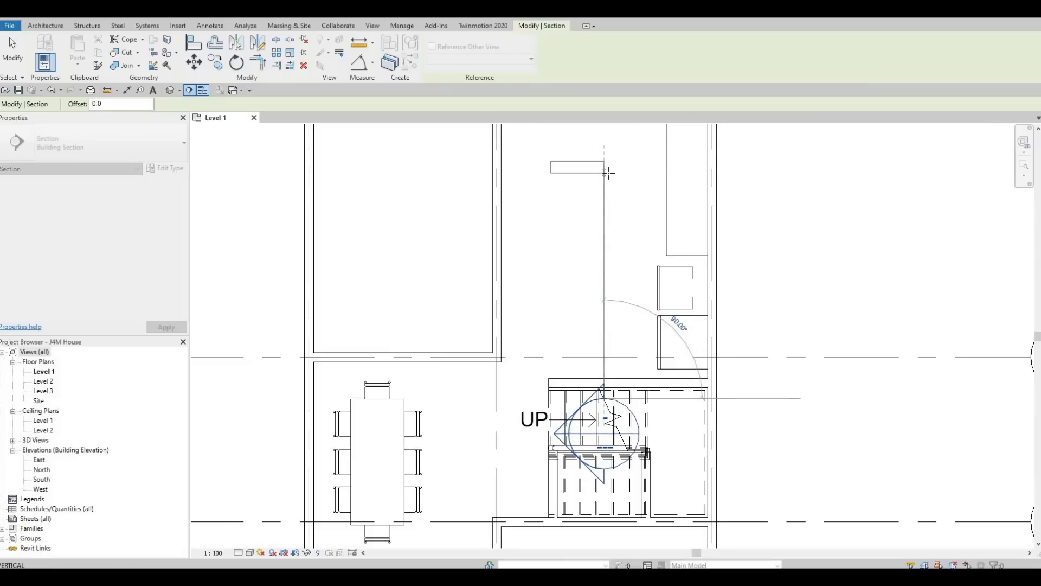
left_click(612, 175)
middle_click_drag(613, 219, 619, 363)
scroll(620, 363, "down", 1)
Step: Extend the section past the top wall, widen its extent, and flip it toward the kitchen wall
left_click_drag(610, 324, 611, 184)
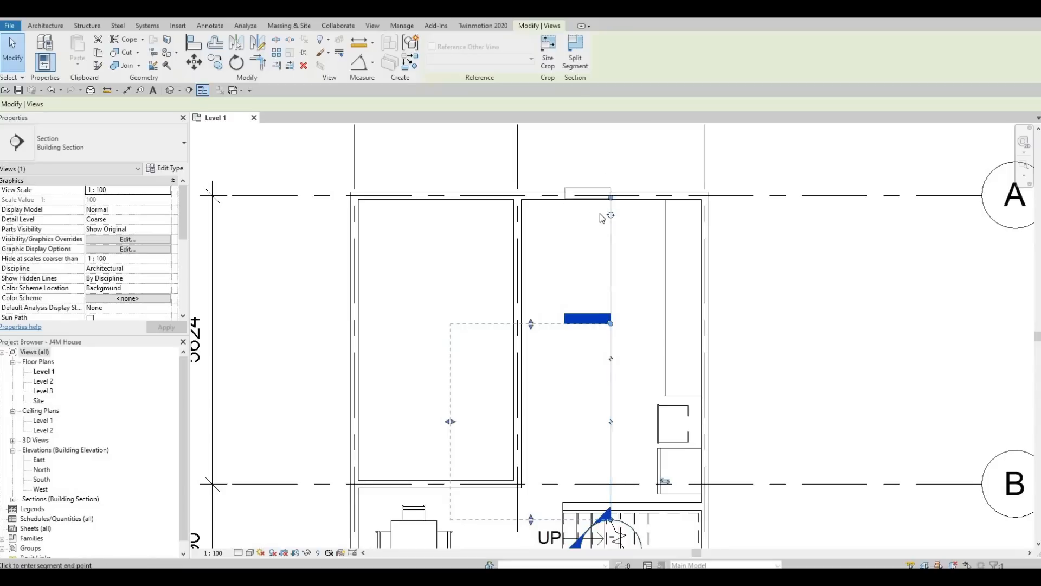
left_click_drag(537, 239, 545, 198)
scroll(586, 395, "down", 2)
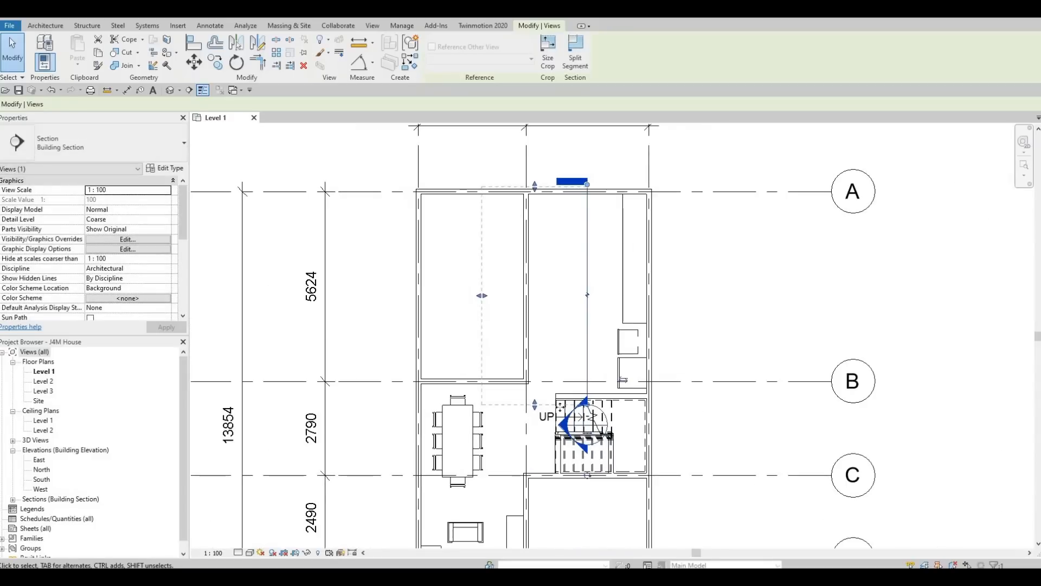
left_click(623, 380)
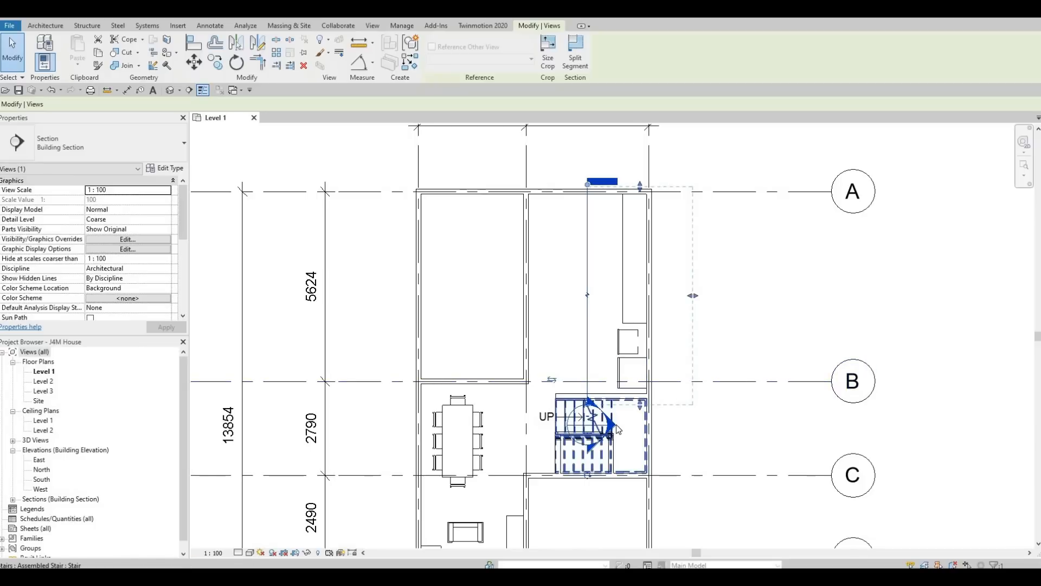
key("Escape")
key("Escape")
key("Escape")
Step: Open Section 1 and nudge the double oven up to about 840 above Level 1
double_click(616, 428)
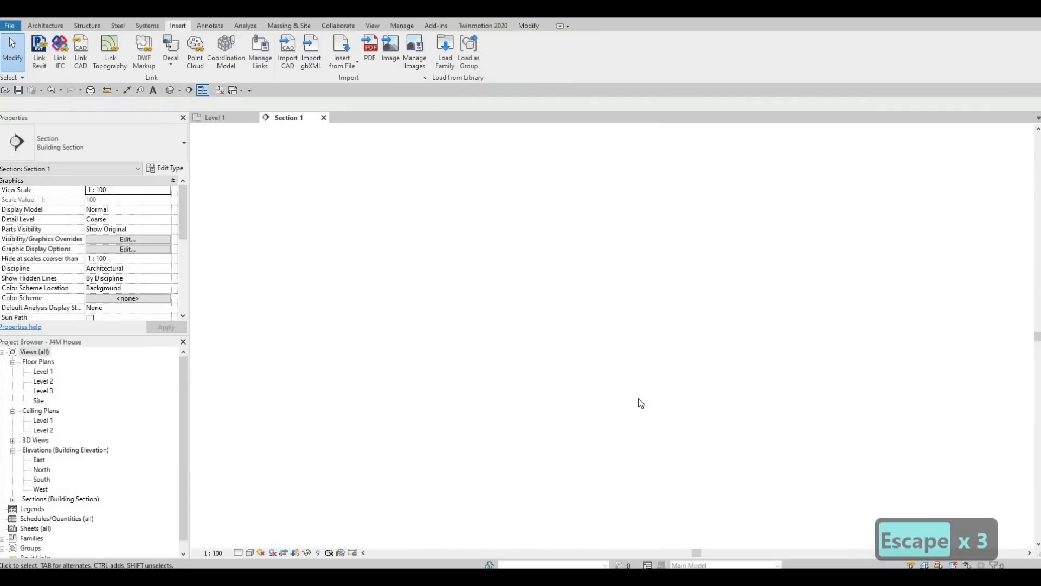
scroll(662, 343, "up", 3)
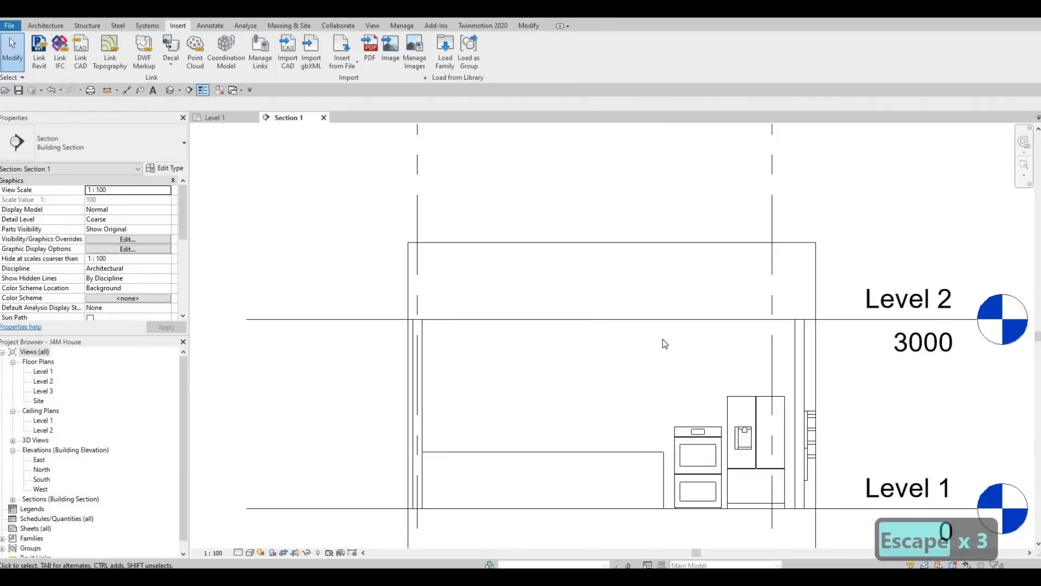
left_click(698, 334)
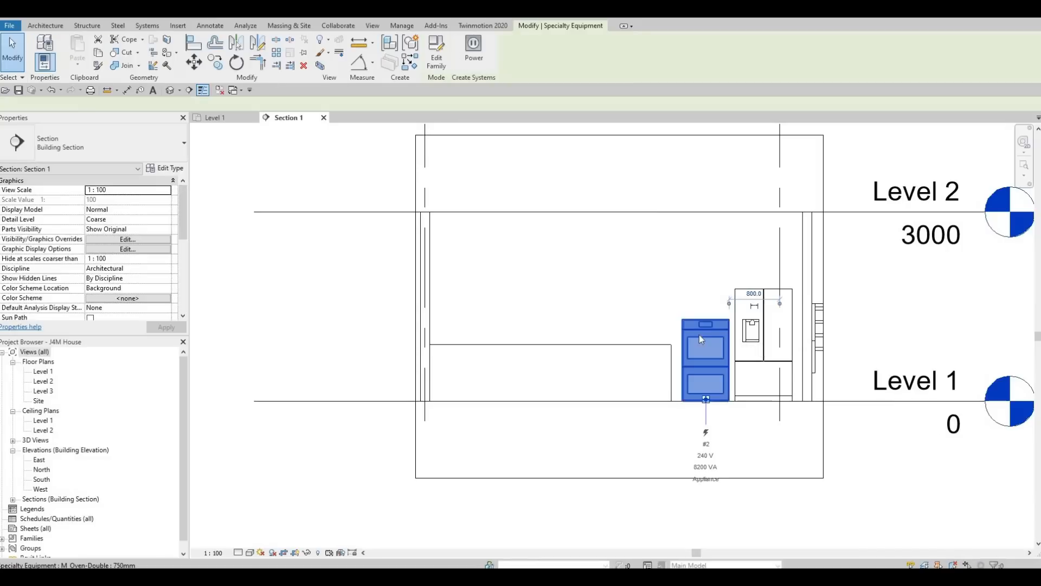
key("Up")
key("Up")
key("Up")
key("Up")
key("Up")
key("Up")
key("Up")
key("Up")
key("Up")
key("Up")
key("Up")
key("Up")
key("Up")
key("Up")
key("Up")
key("Up")
key("Up")
key("Up")
key("Up")
key("Up")
key("Up")
key("Up")
key("Up")
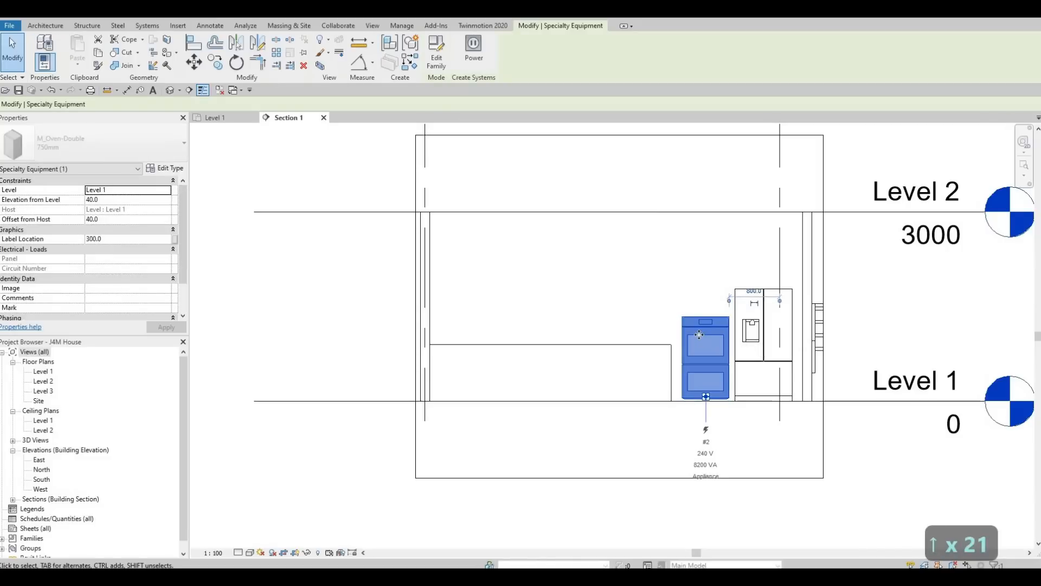
key("Down")
key("Down")
key("Down")
key("Down")
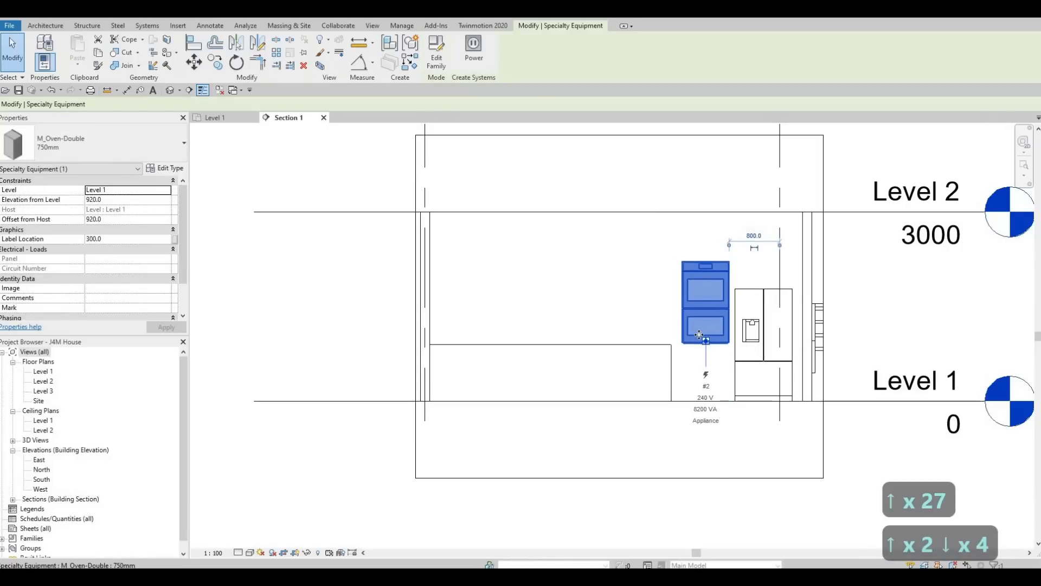
key("Down")
key("Down")
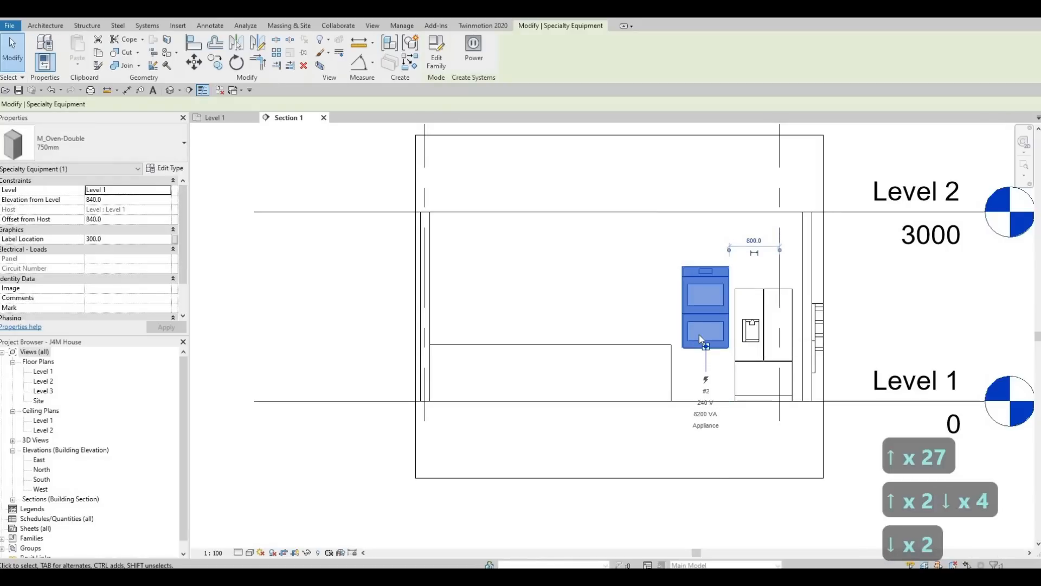
key("Down")
key("Down")
key("Escape")
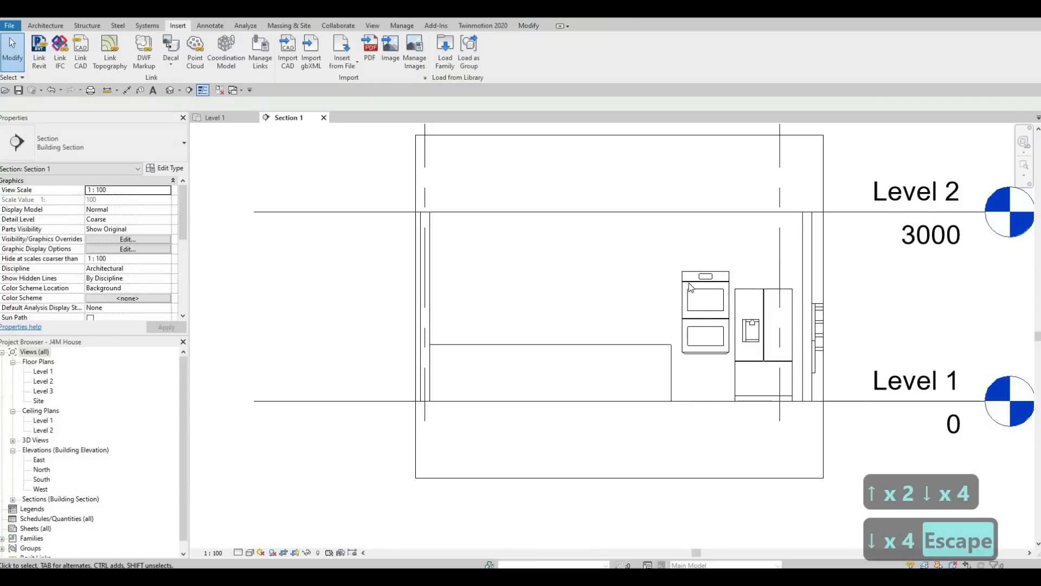
key("Escape")
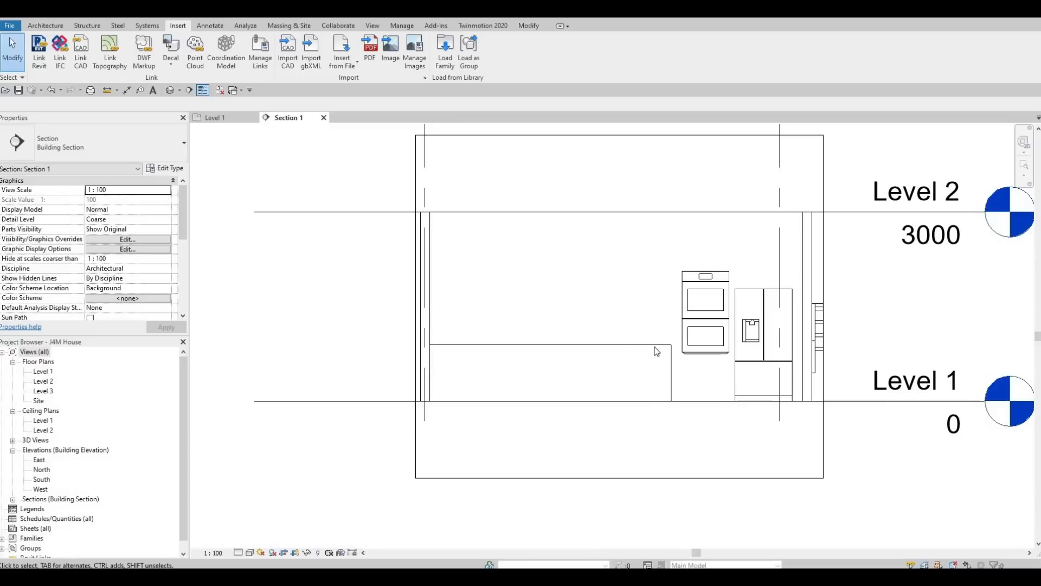
scroll(673, 380, "up", 2)
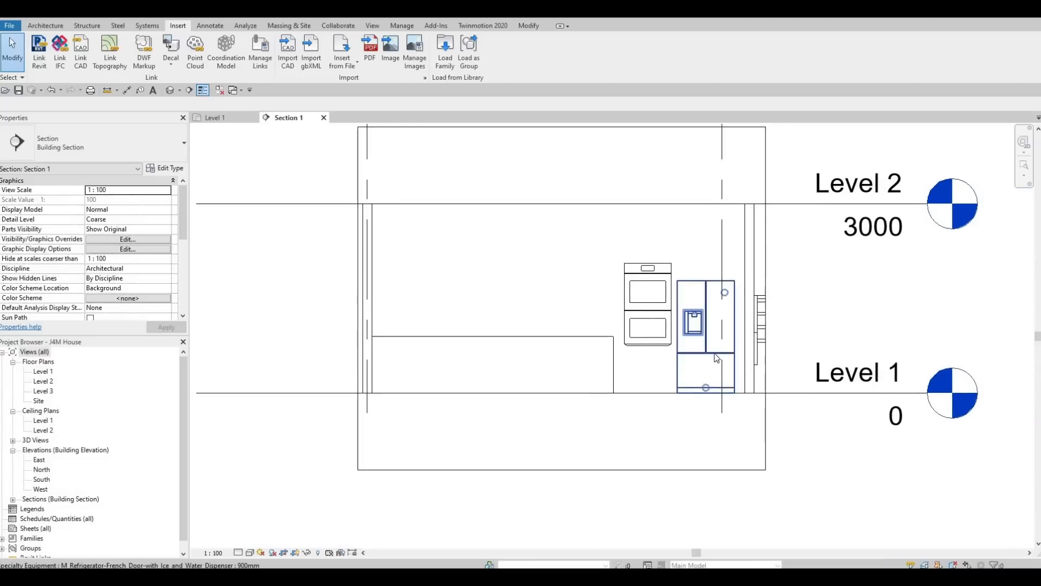
middle_click_drag(651, 390, 594, 419)
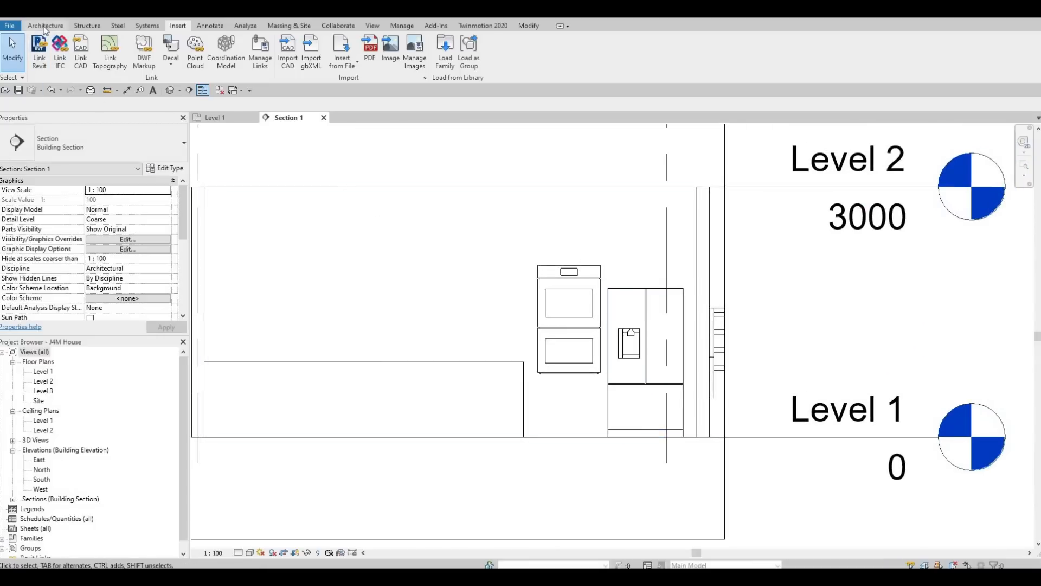
Step: Create in-place Generic Models 2 and start an extrusion on a picked work plane
scroll(91, 58, "up", 4)
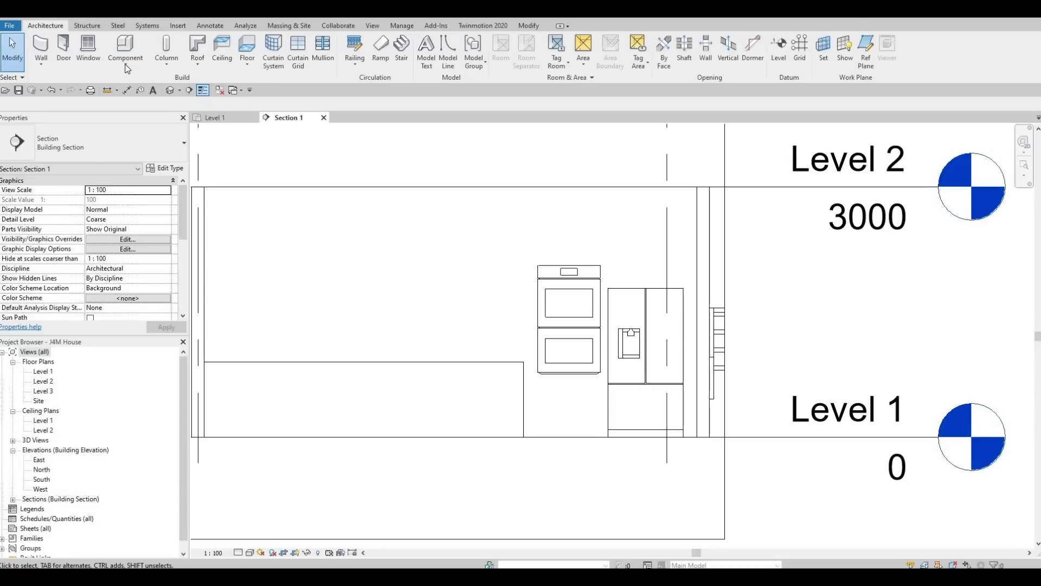
left_click(126, 71)
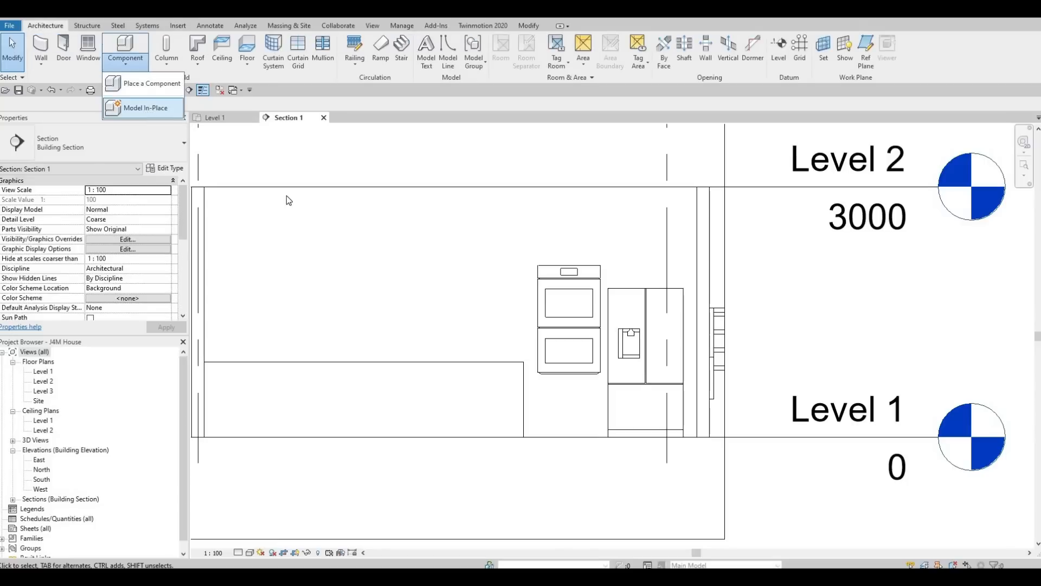
left_click(143, 107)
scroll(467, 255, "down", 3)
scroll(469, 291, "down", 1)
left_click(524, 414)
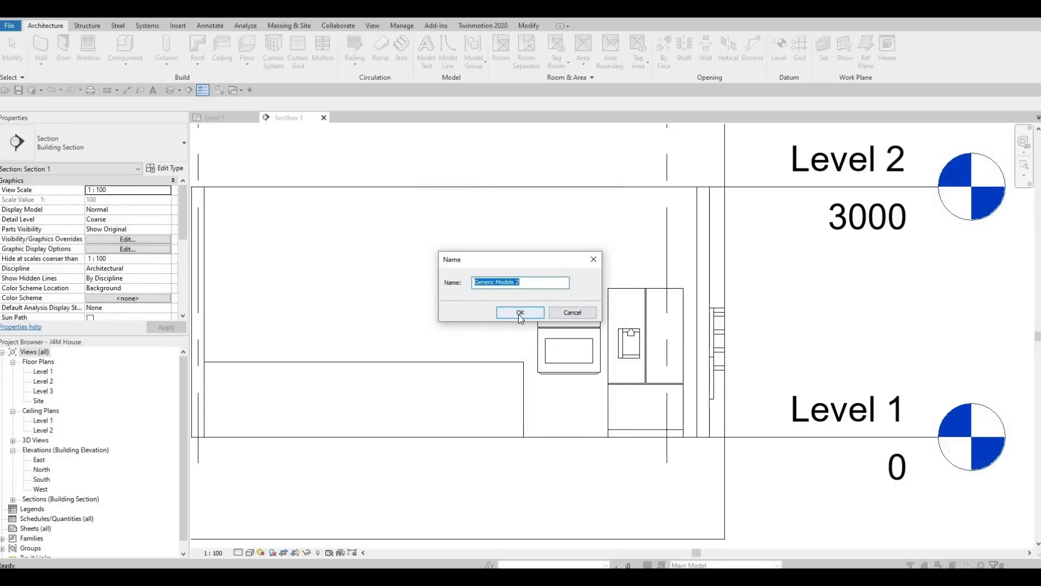
key("Return")
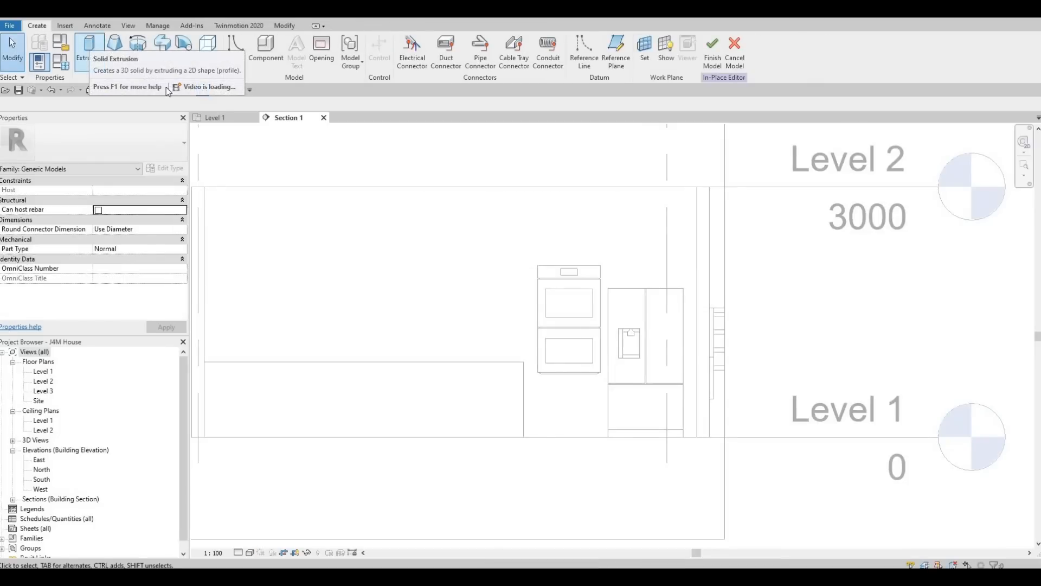
left_click(89, 51)
left_click(480, 357)
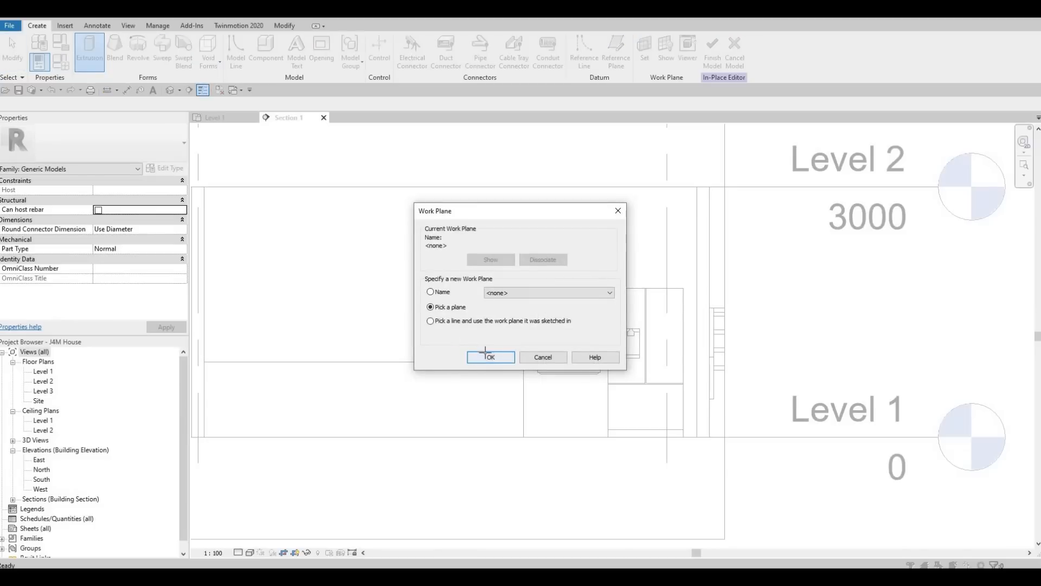
Step: On the interior wall plane, sketch a rectangle enclosing the oven and refrigerator
left_click(556, 191)
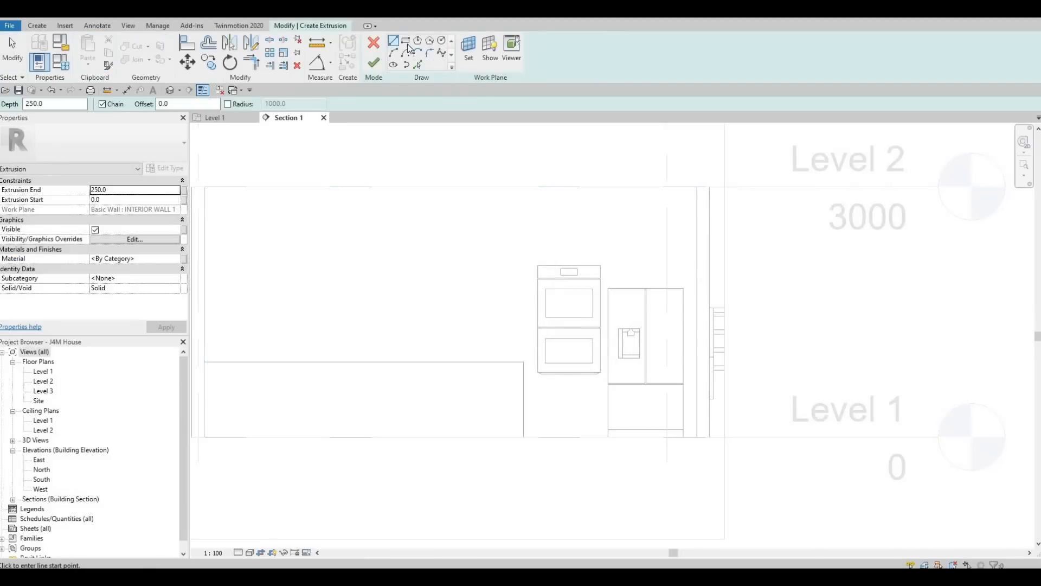
left_click(406, 42)
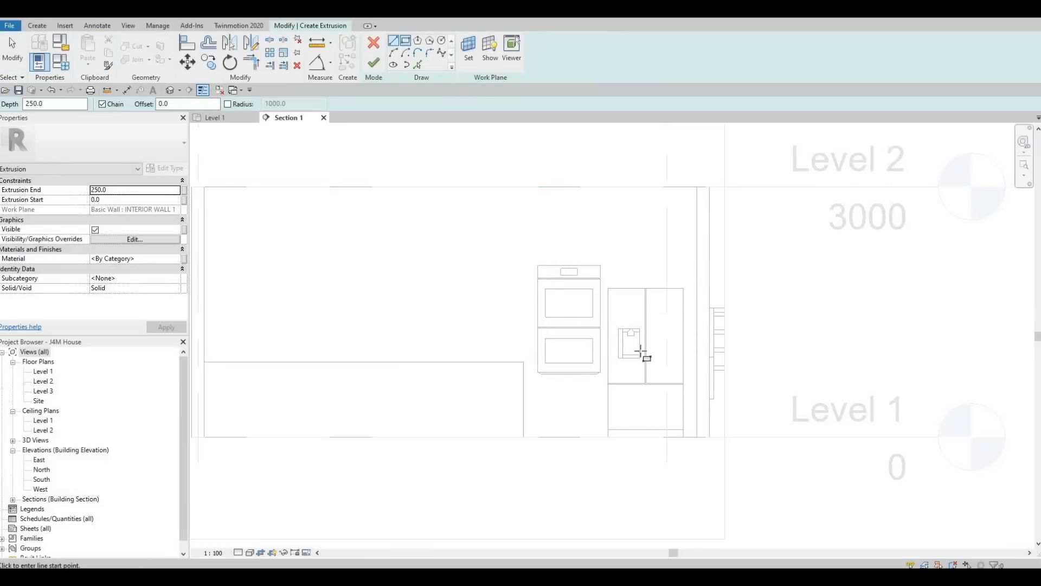
left_click(697, 440)
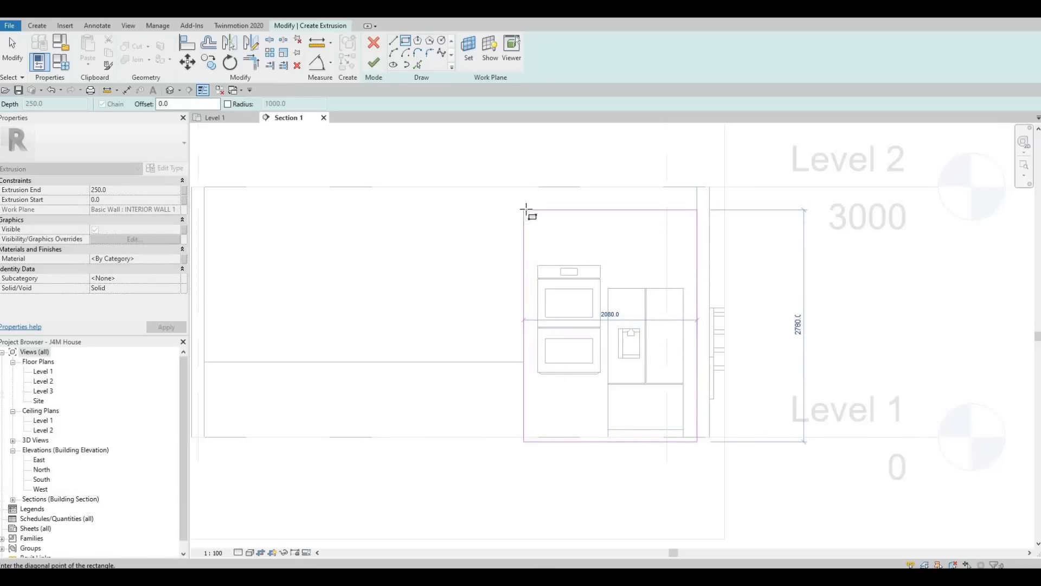
left_click(526, 210)
key("Escape")
key("Escape")
key("Escape")
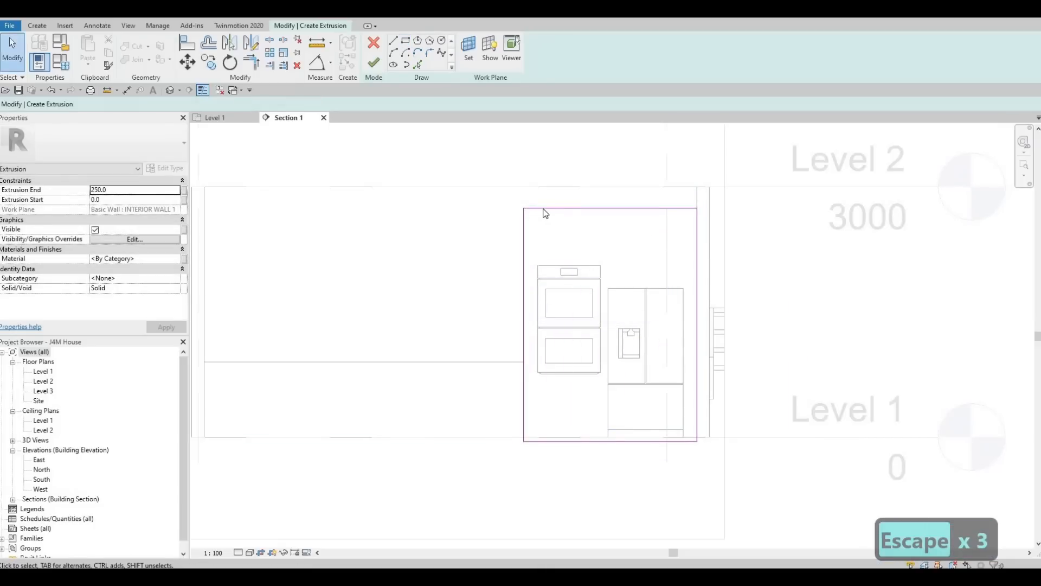
left_click(521, 335)
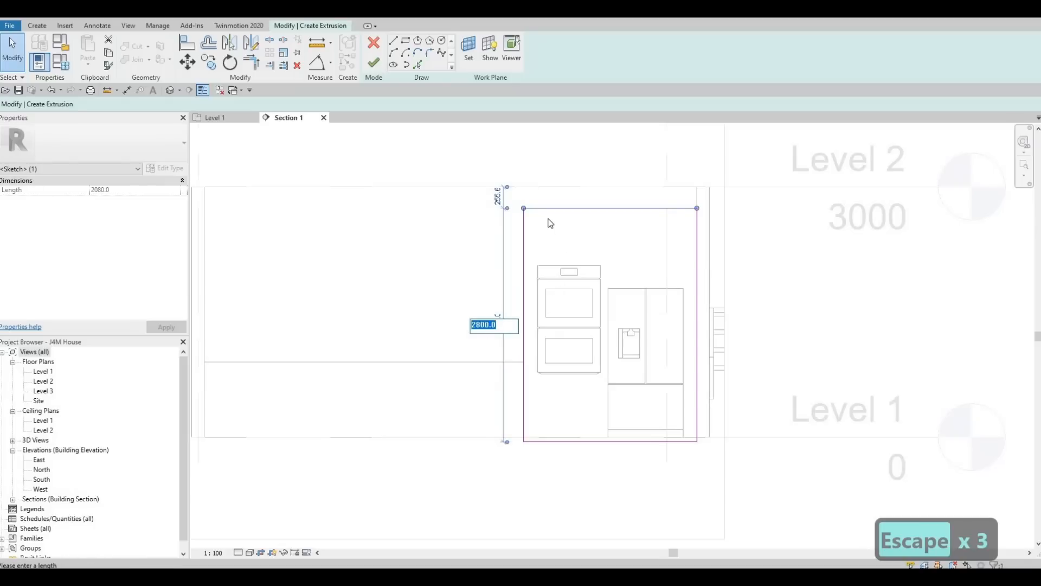
key("Escape")
key("Escape")
key("Escape")
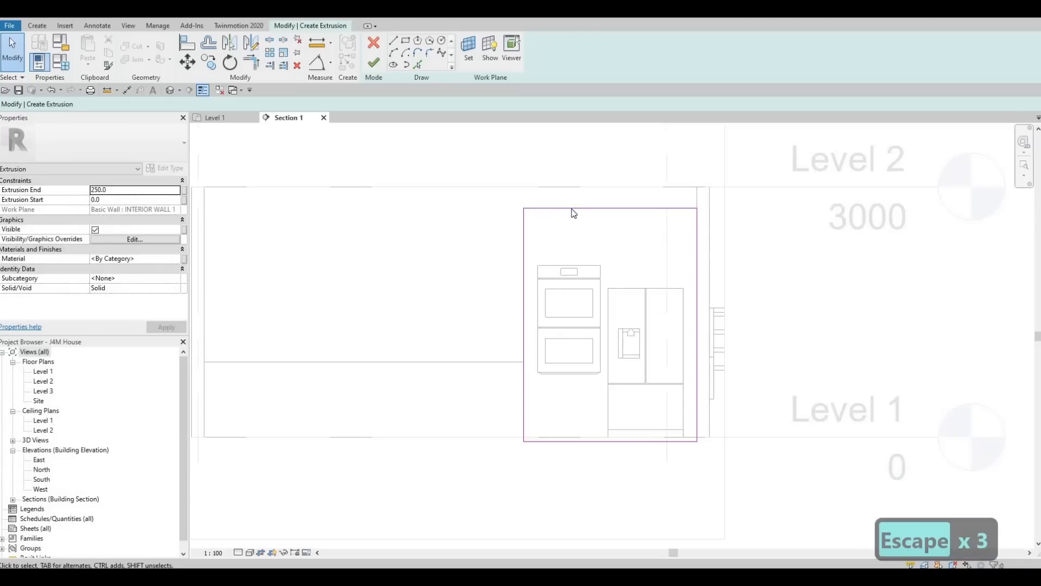
Step: Align the rectangle's bottom edge to Level 1
left_click(663, 441)
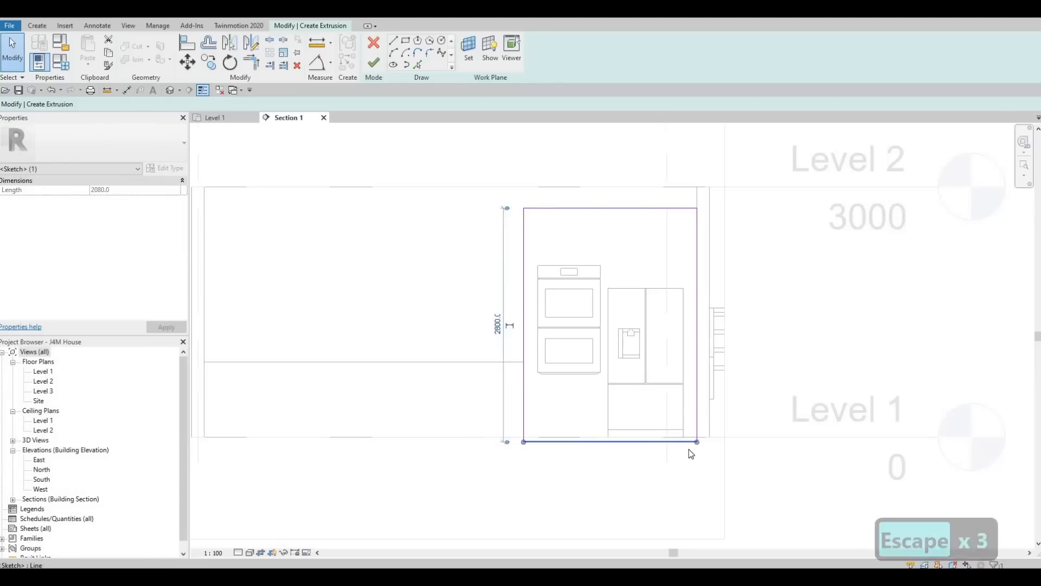
key("a")
key("l")
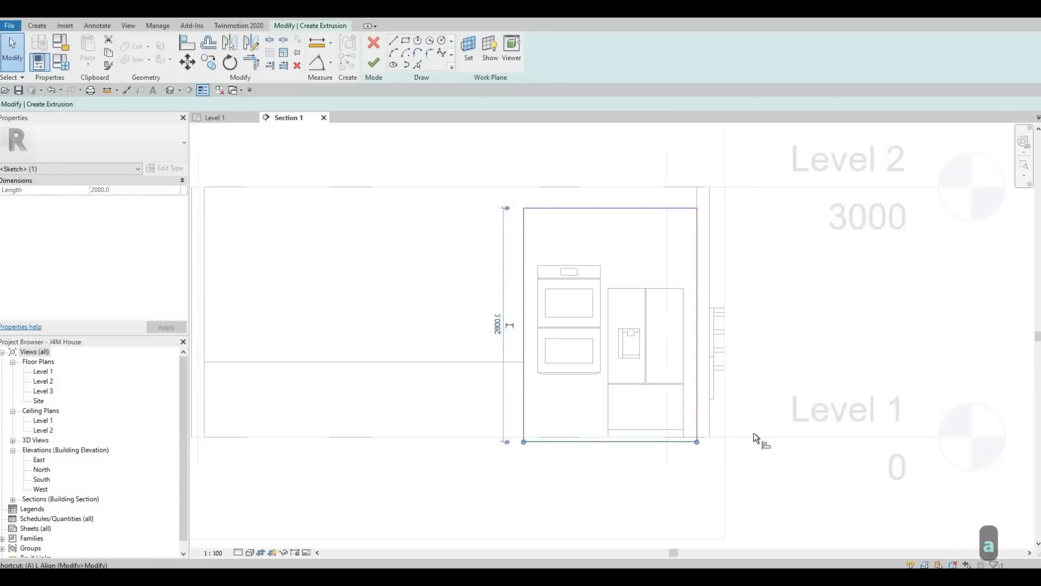
left_click(691, 449)
left_click(687, 440)
key("Escape")
key("Escape")
Step: Set the rectangle's height dimension to 2800
left_click(558, 211)
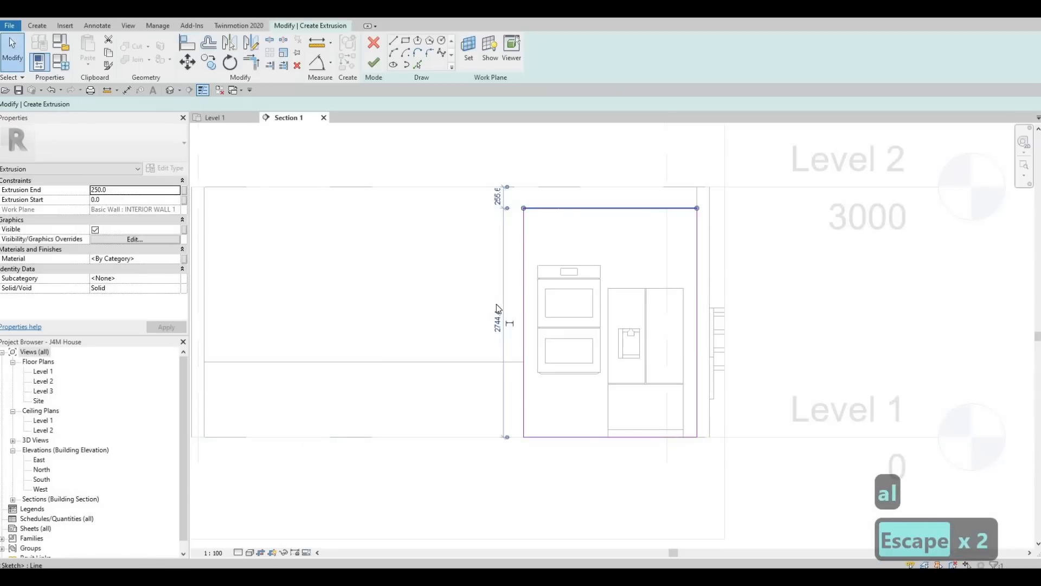
left_click(497, 324)
type("2800")
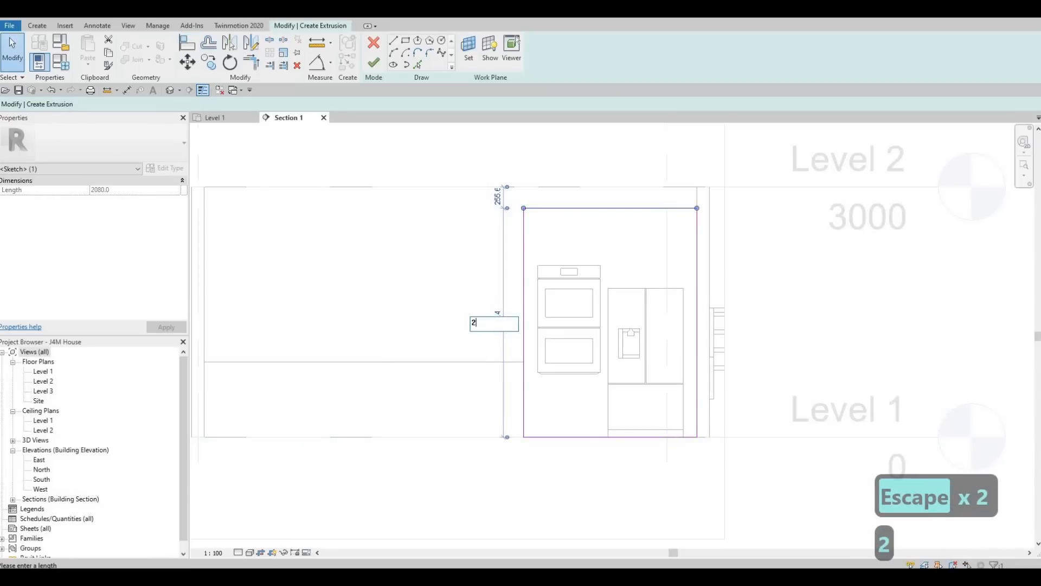
key("Return")
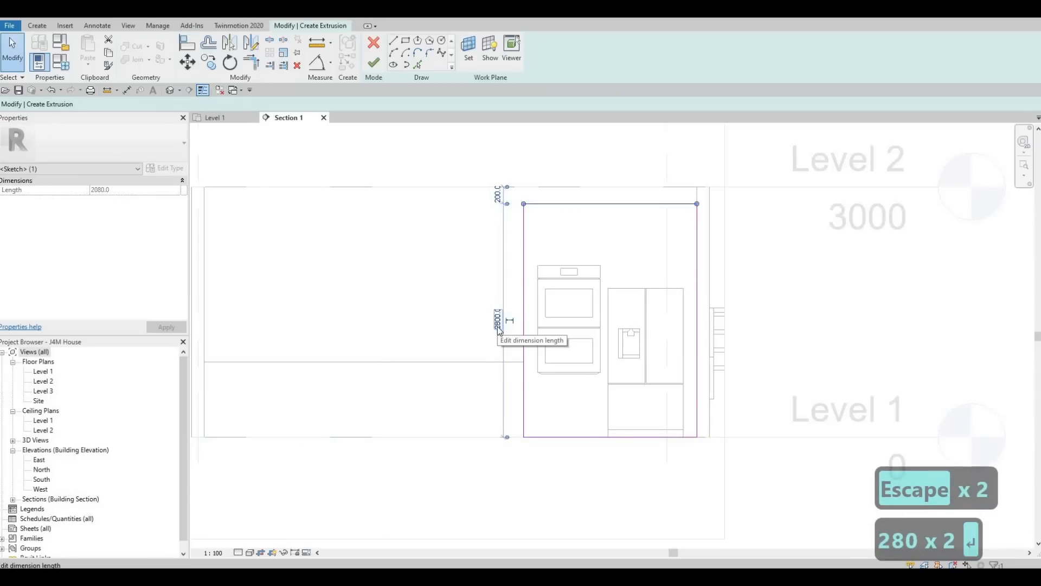
key("Escape")
key("Escape")
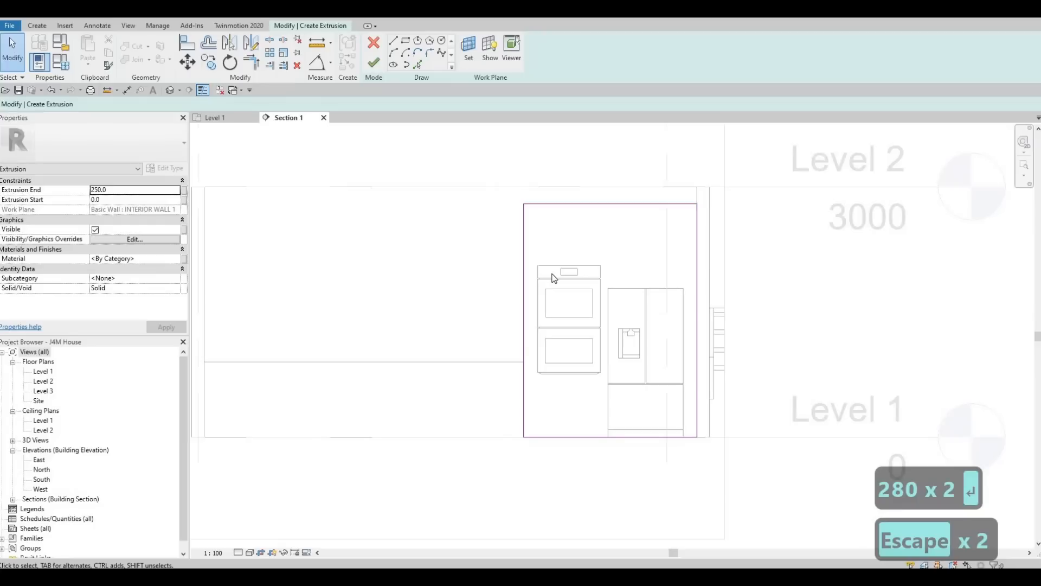
Step: Sketch a rectangle outlining the double oven inside the extrusion profile
left_click(406, 42)
scroll(540, 267, "up", 1)
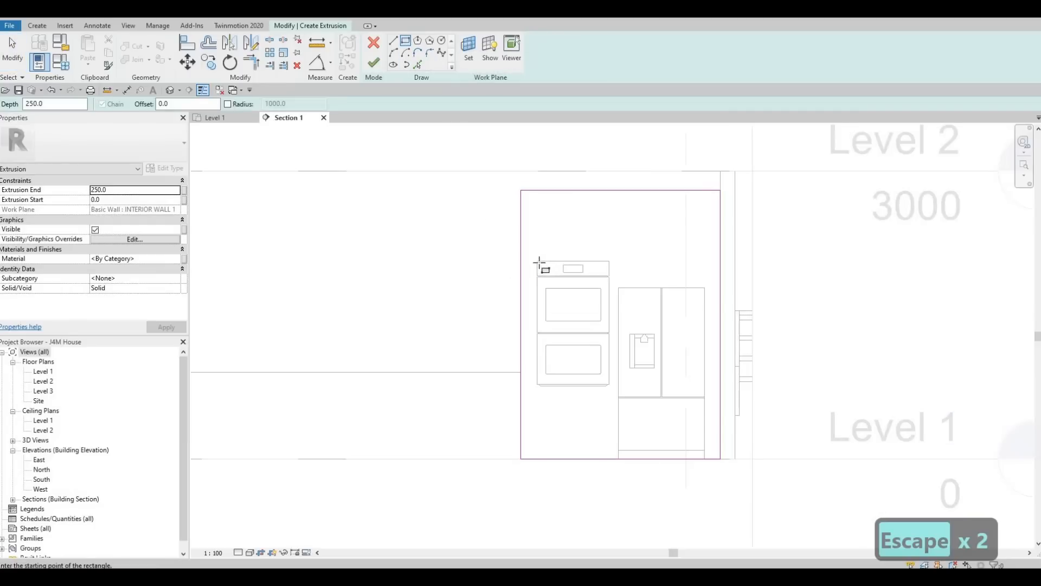
left_click(550, 276)
scroll(615, 387, "up", 1)
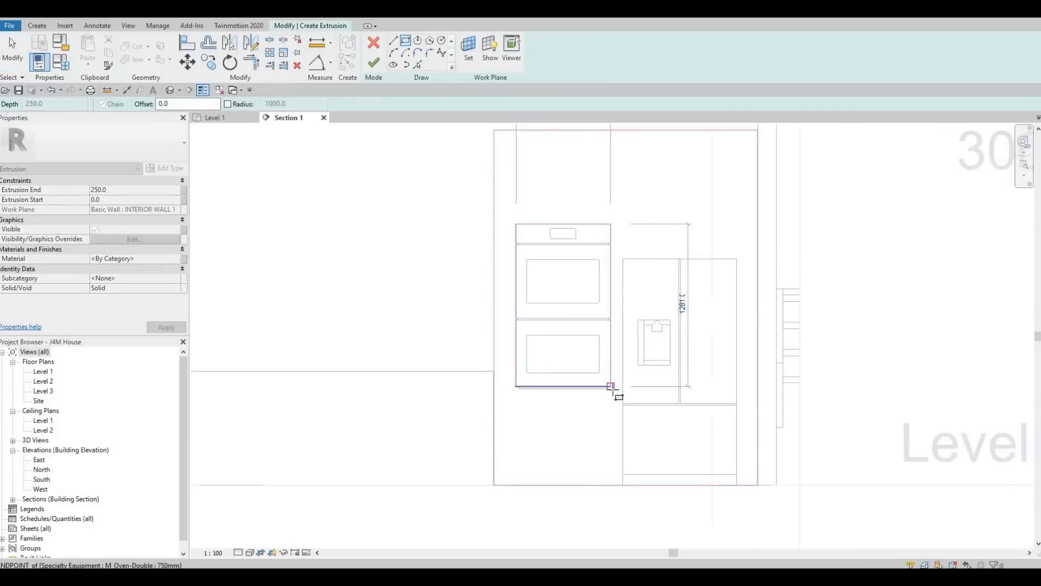
scroll(613, 388, "up", 1)
scroll(611, 386, "up", 1)
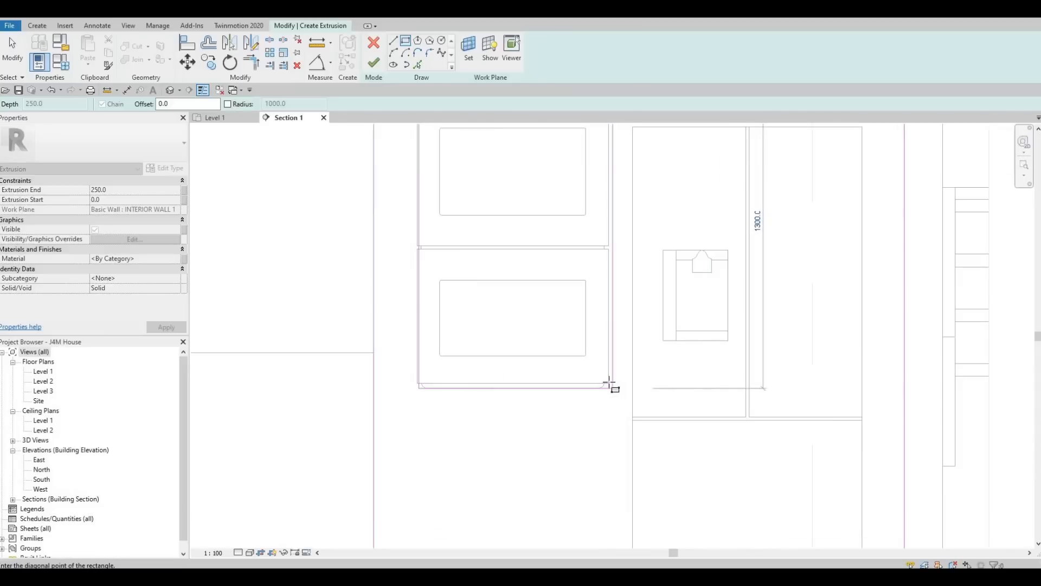
left_click(610, 383)
key("Escape")
scroll(609, 383, "down", 1)
middle_click_drag(439, 133, 472, 317)
scroll(471, 316, "up", 2)
key("Escape")
key("Escape")
Step: Align the oven outline's sketch line to the wall face
key("a")
key("l")
left_click(450, 299)
left_click(456, 296)
scroll(597, 325, "down", 4)
key("Escape")
key("Escape")
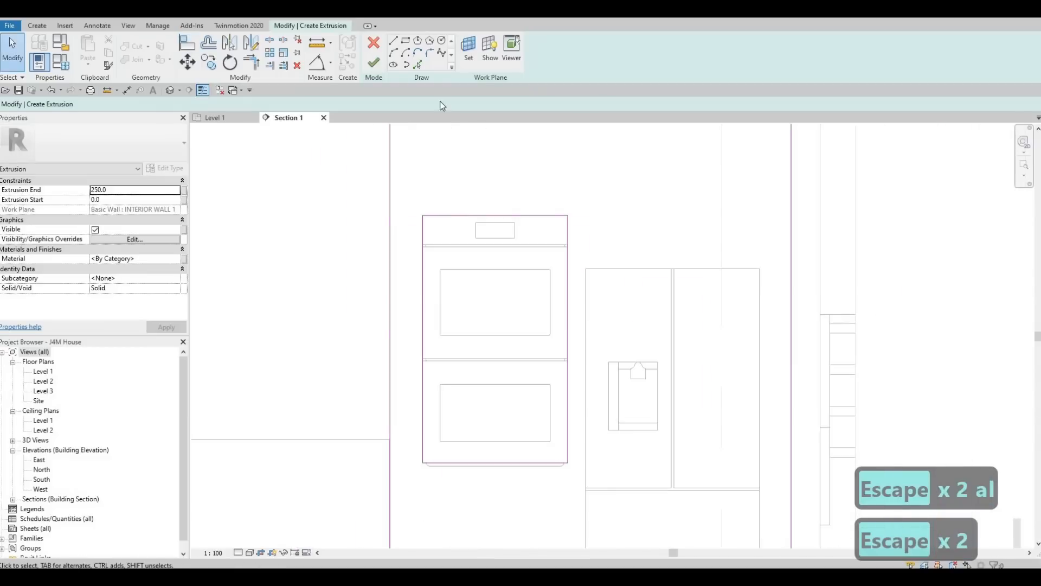
Step: Start a rectangle outlining the refrigerator at its top-left corner
left_click(406, 40)
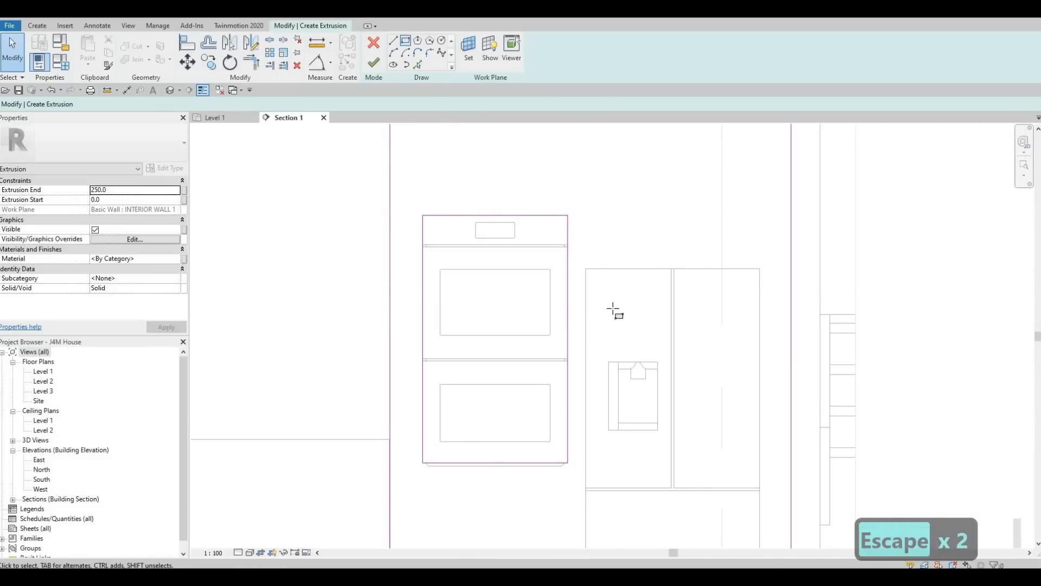
left_click(586, 267)
middle_click_drag(717, 412, 670, 225)
scroll(671, 225, "down", 1)
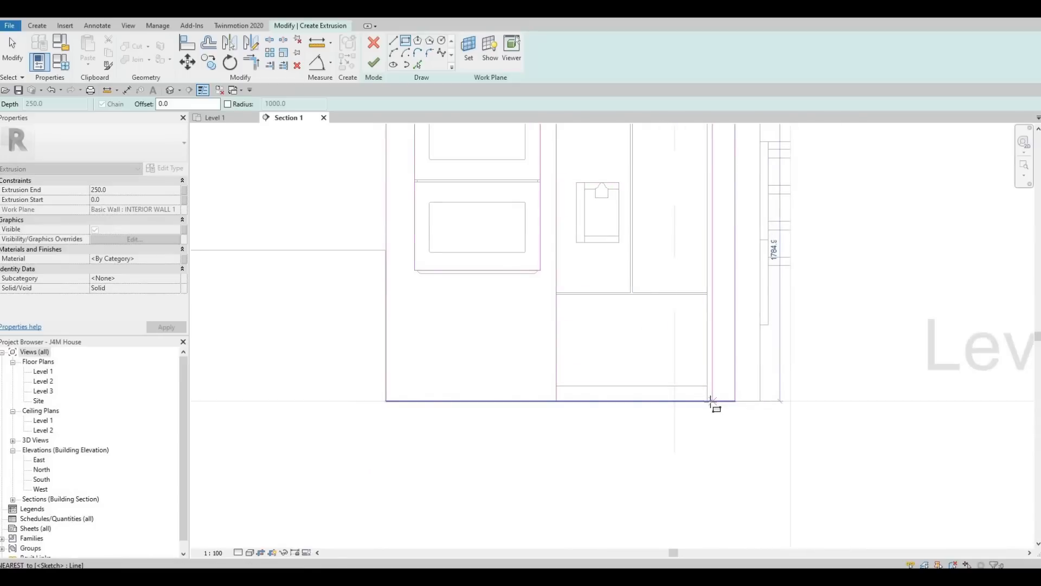
Step: Finish the fridge rectangle and delete the overlapping bottom sketch line
left_click(698, 406)
key("Escape")
key("Escape")
key("Escape")
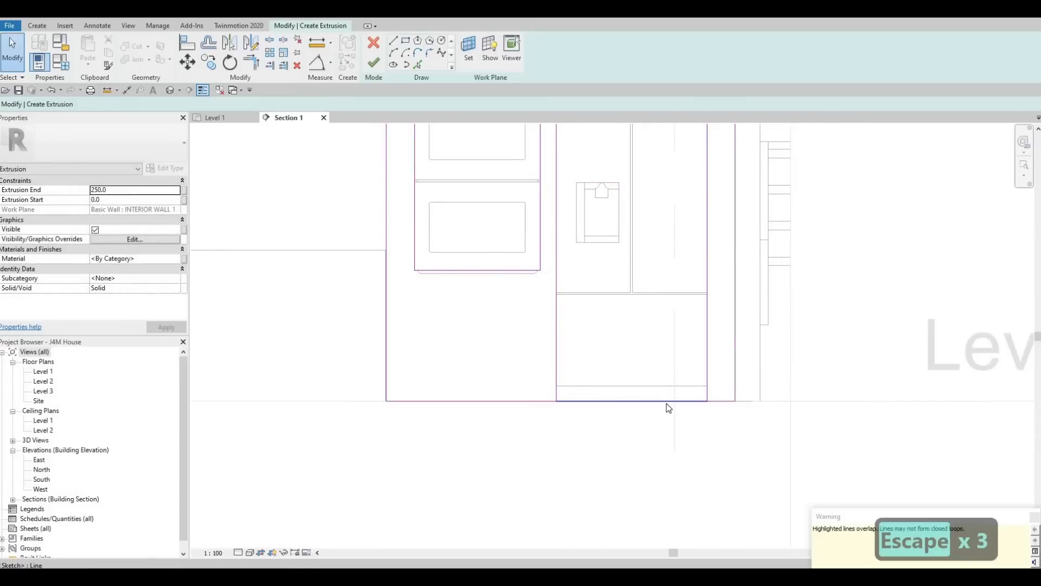
left_click(667, 402)
key("Delete")
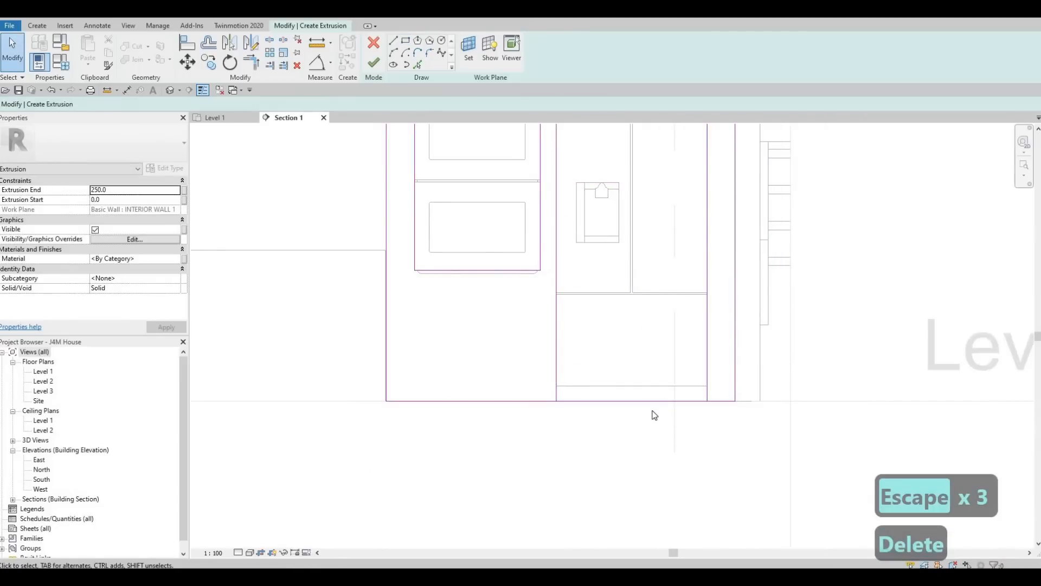
key("s")
key("l")
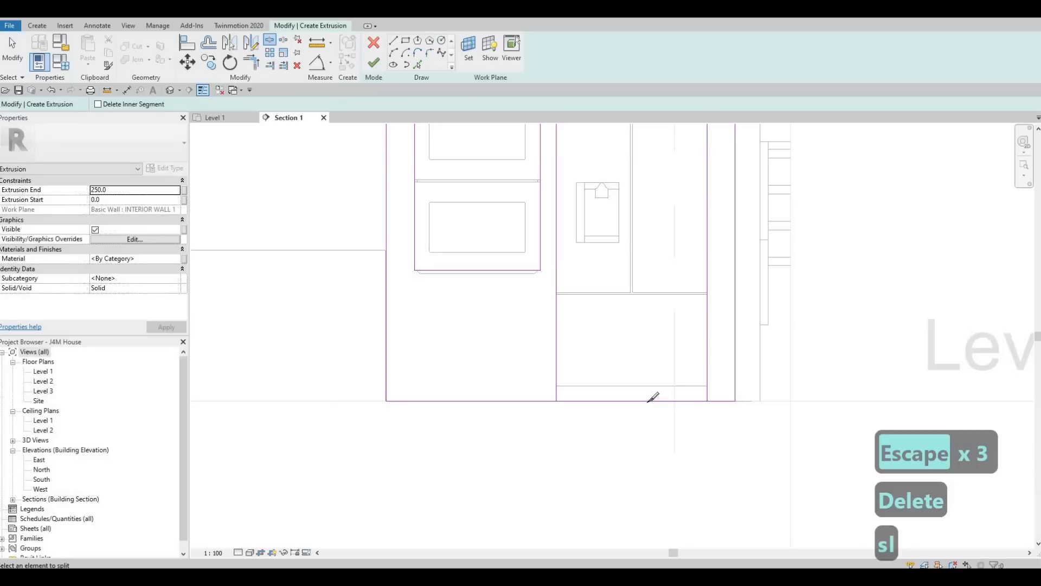
key("Escape")
key("Escape")
Step: Trim the bottom lines into corners on both sides of the fridge cut-out
key("t")
key("r")
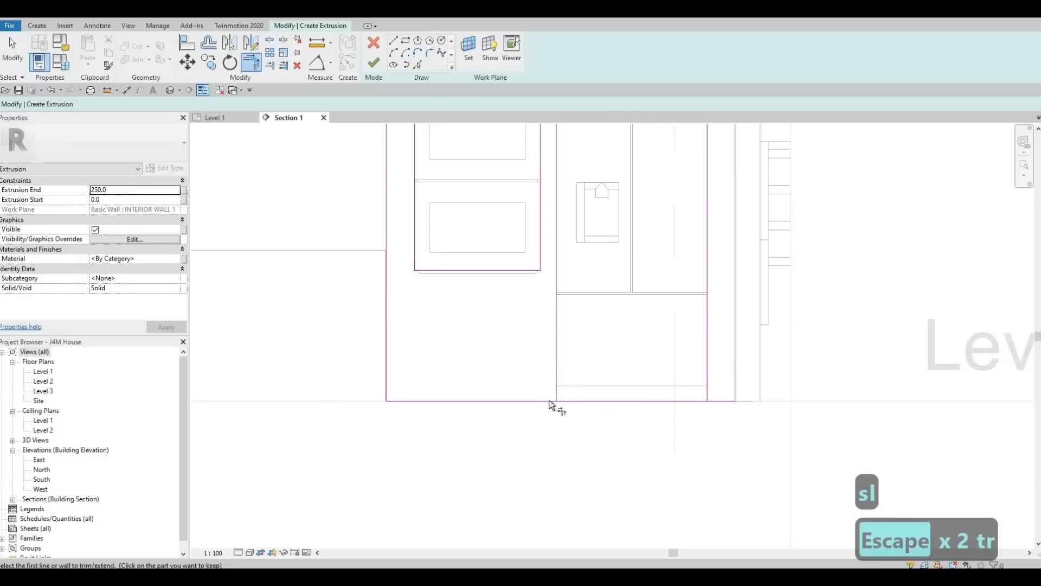
left_click(548, 401)
left_click(557, 385)
left_click(707, 389)
left_click(719, 400)
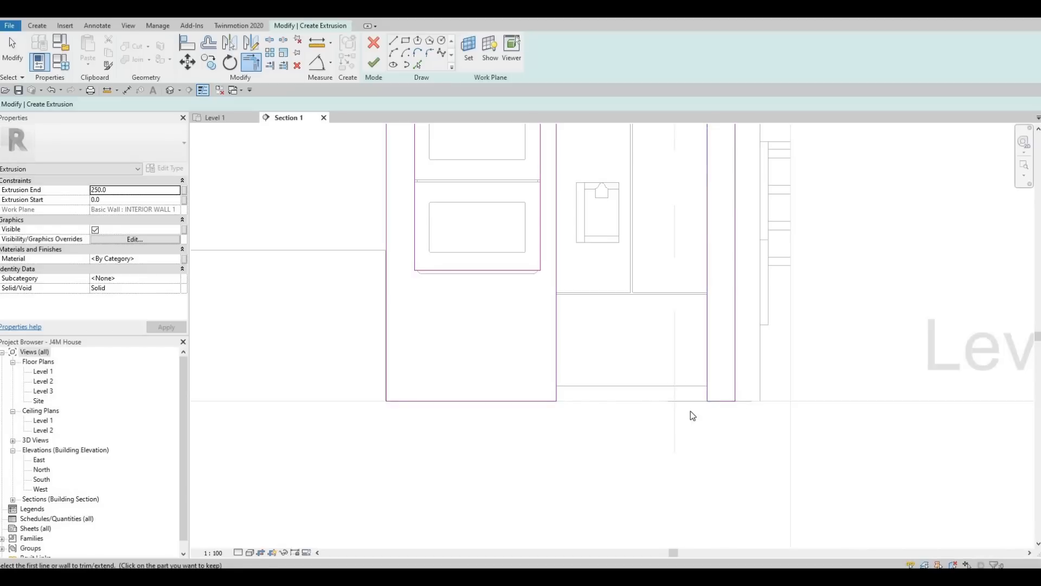
scroll(693, 415, "down", 2)
key("Escape")
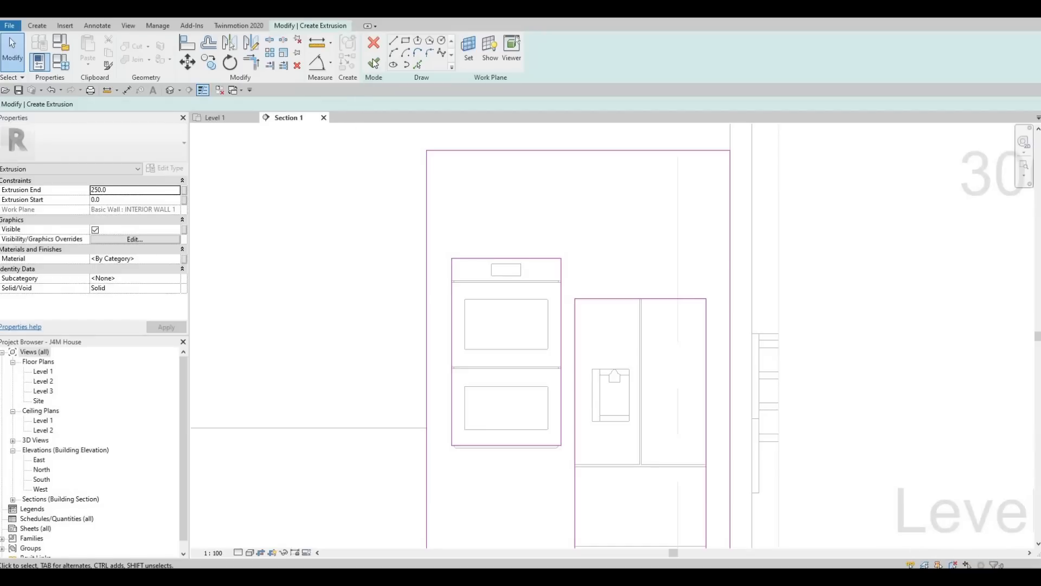
Step: Set the extrusion's material to Fieldstone from the AEC Materials Stone library
left_click(174, 259)
left_click(177, 259)
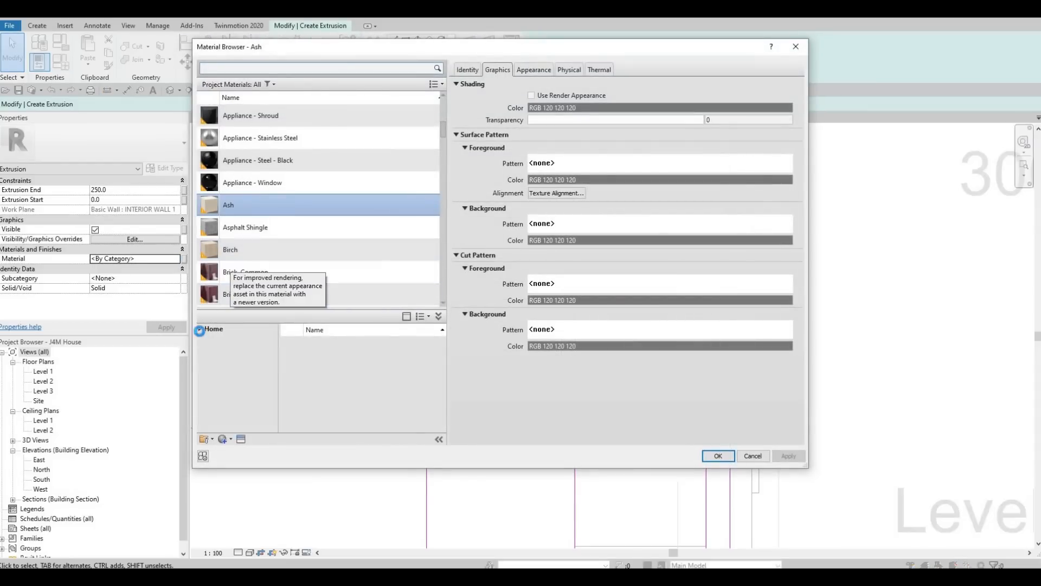
left_click(204, 349)
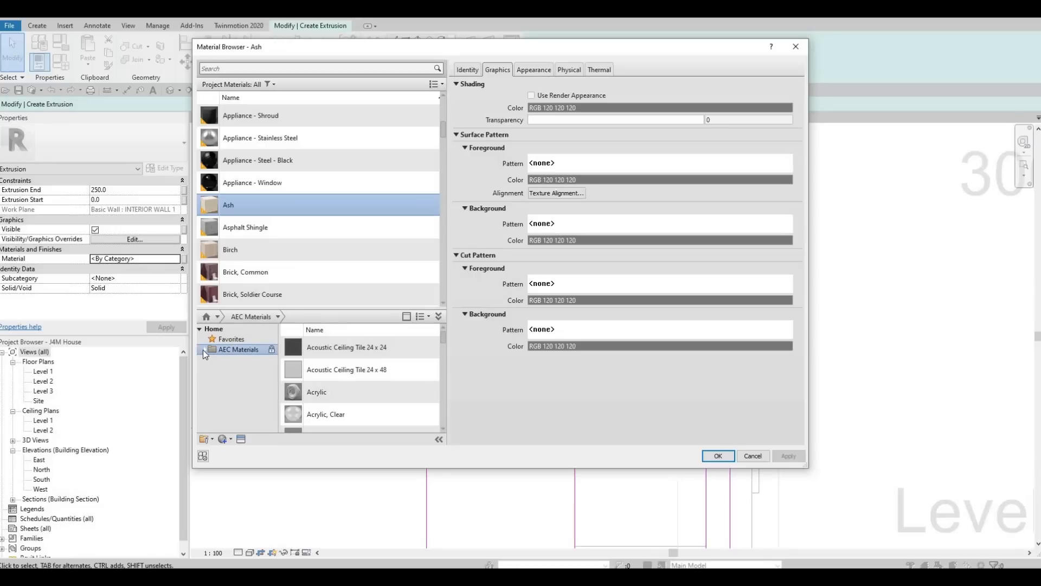
scroll(237, 383, "down", 4)
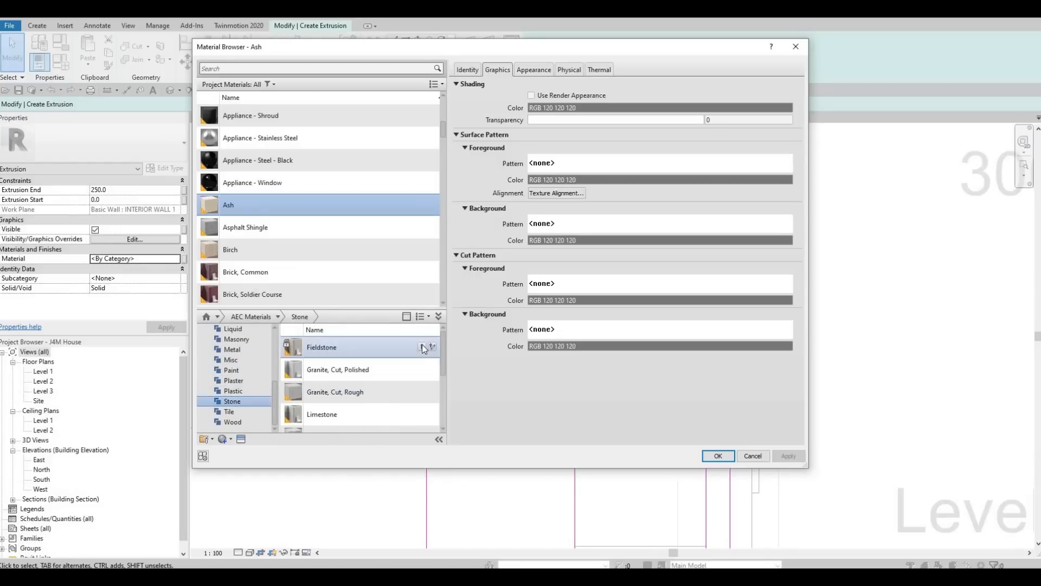
left_click(718, 456)
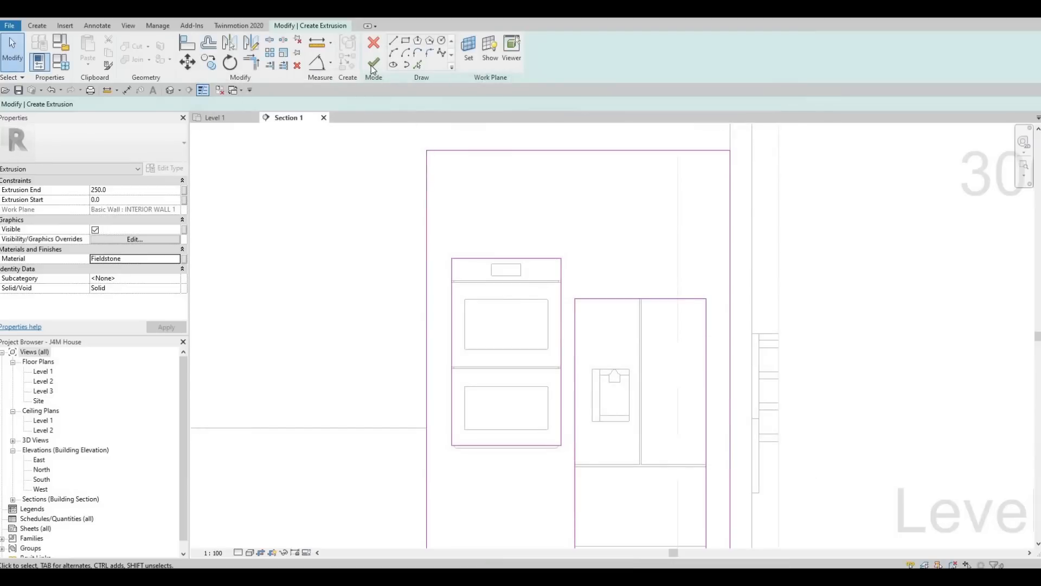
Step: Finish the extrusion sketch and view the result in the default 3D view
left_click(373, 62)
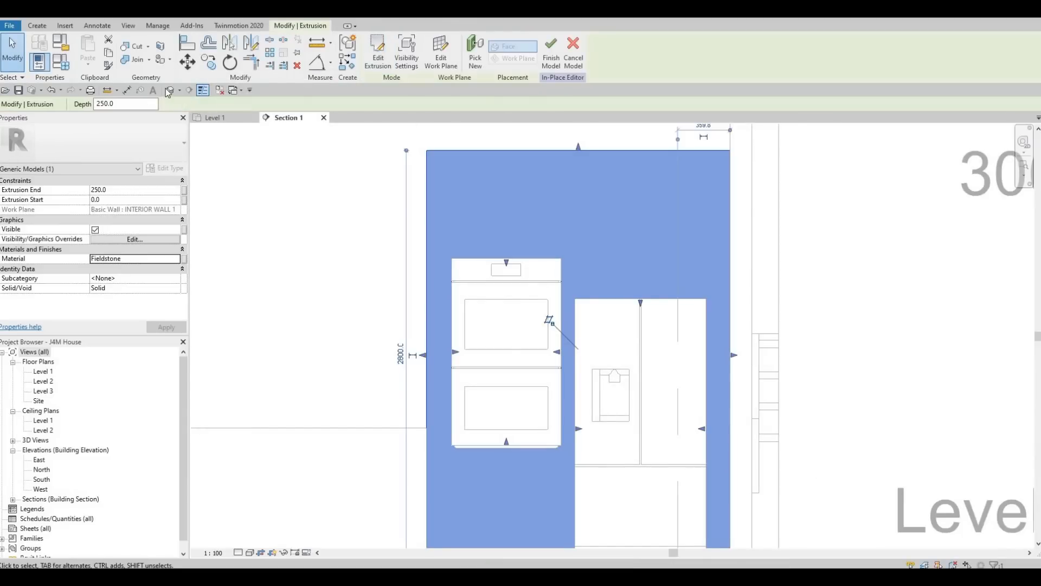
left_click(170, 90)
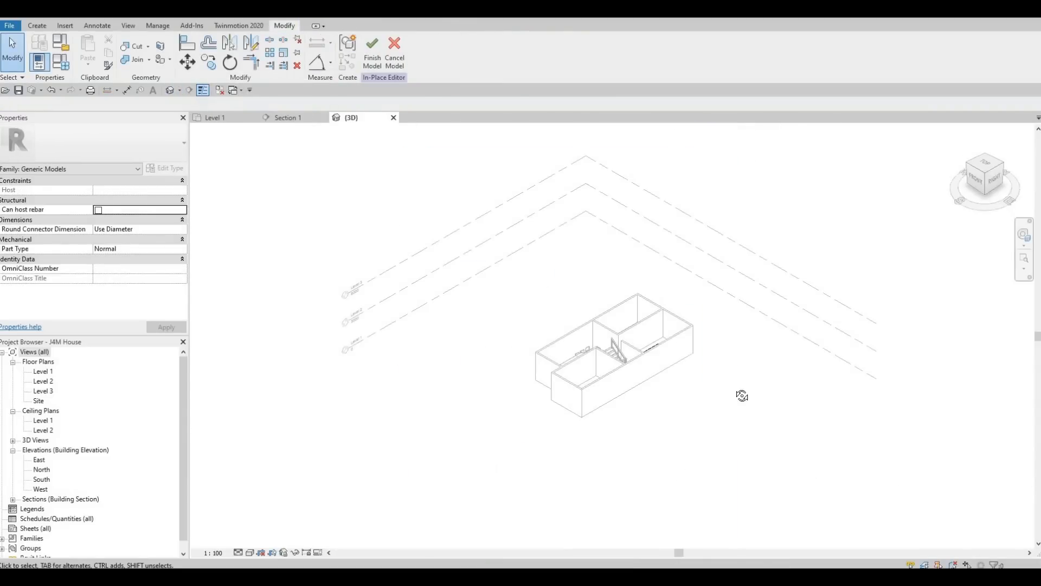
middle_click_drag(844, 447, 979, 461, "shift")
scroll(623, 301, "up", 4)
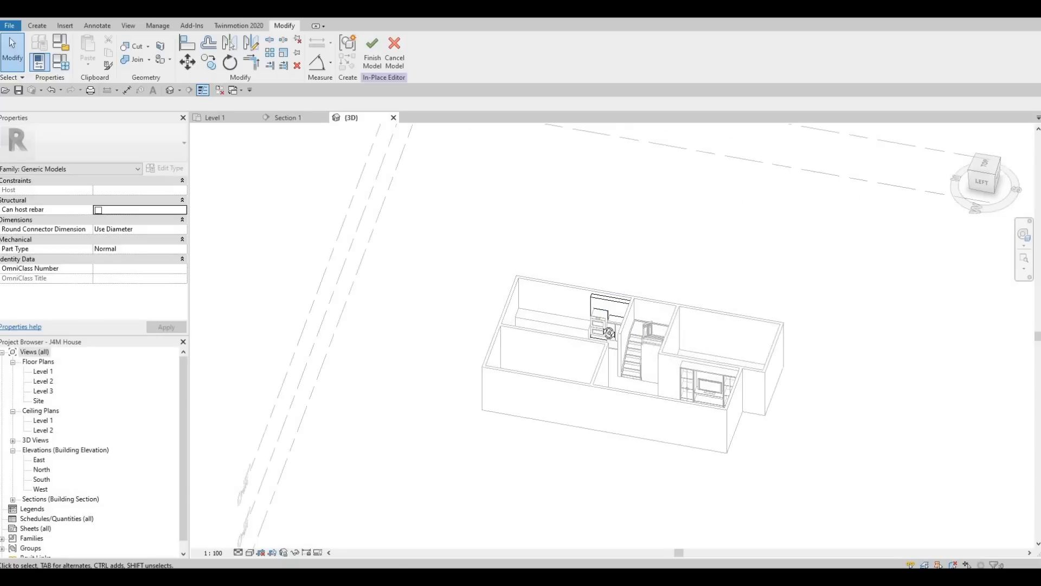
scroll(569, 272, "up", 5)
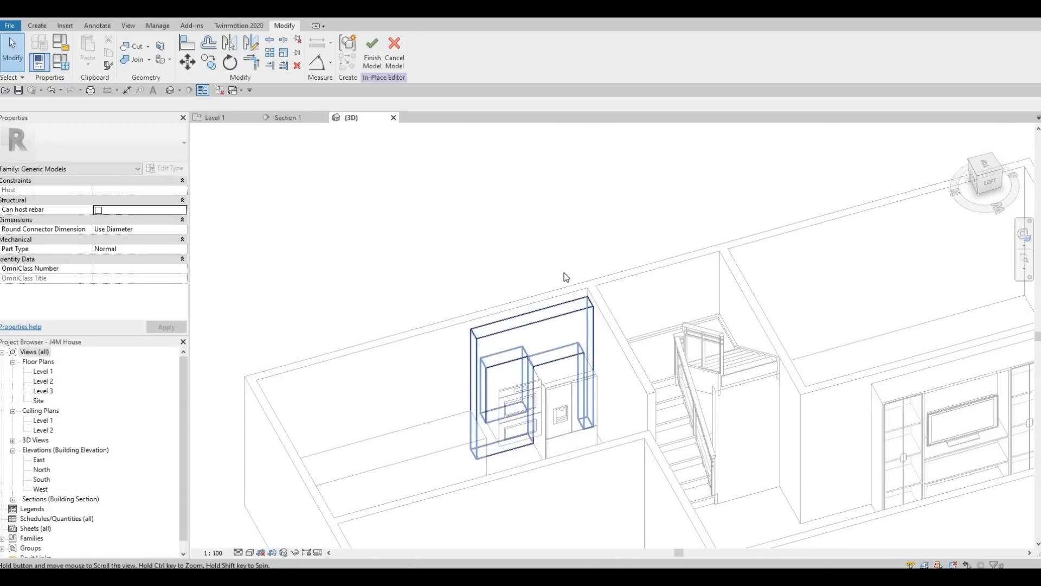
scroll(576, 273, "up", 2)
Step: Stretch the Fieldstone extrusion's end out to 814.9 so it wraps the oven and fridge
left_click(605, 321)
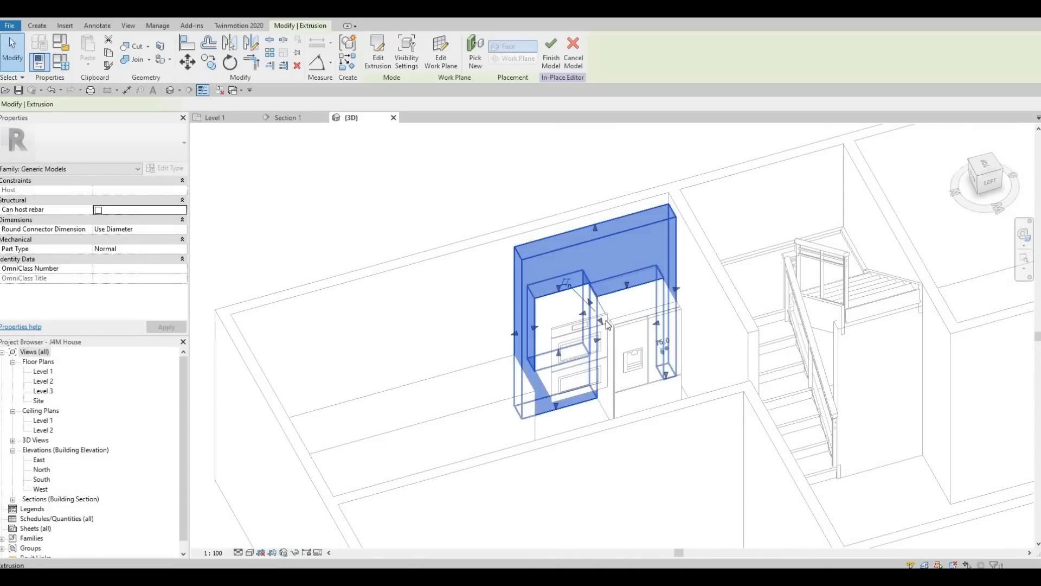
left_click_drag(603, 324, 618, 349)
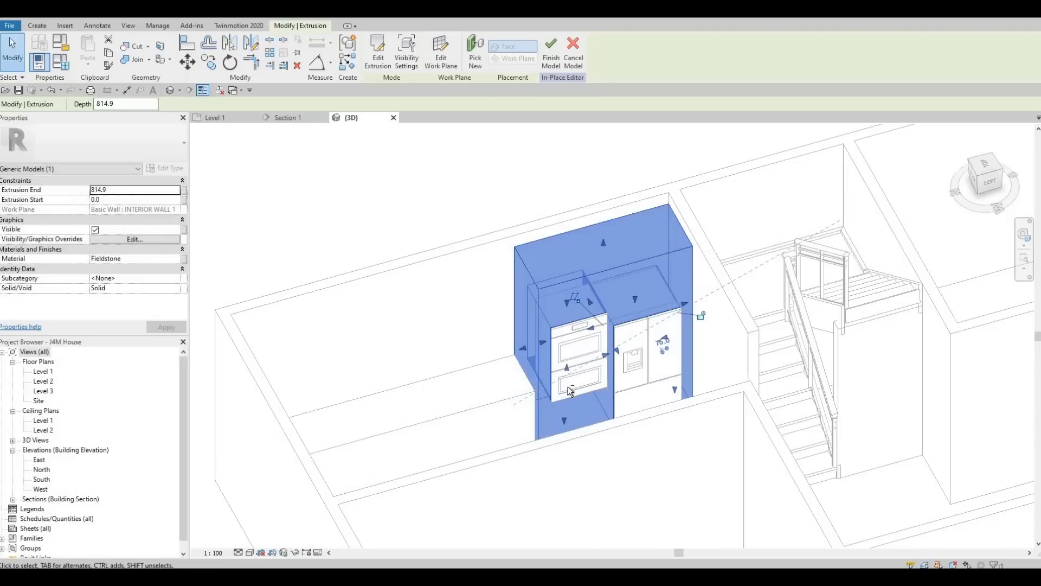
key("Escape")
key("Escape")
middle_click_drag(468, 436, 531, 452, "shift")
scroll(630, 286, "up", 4)
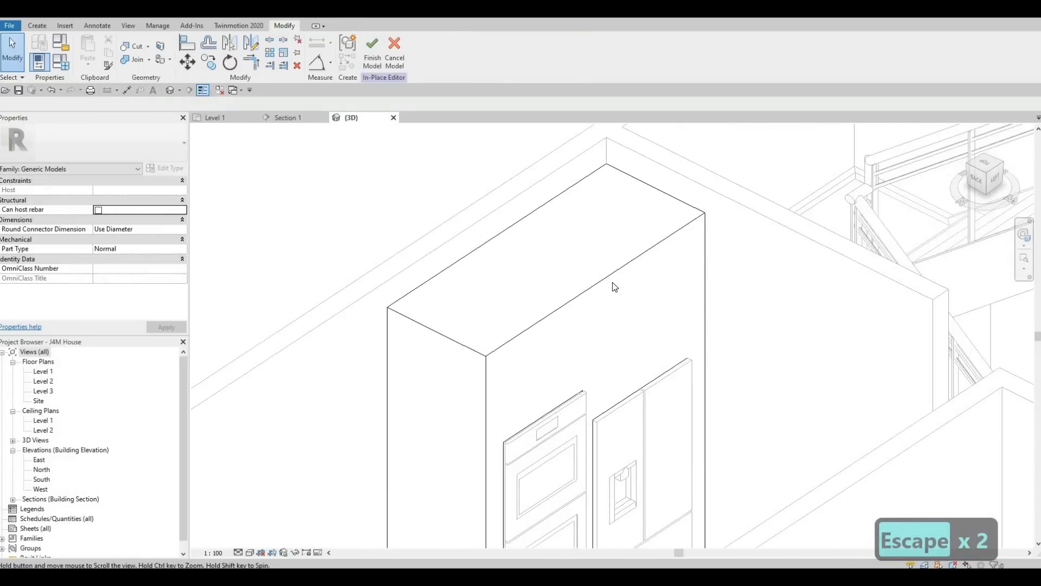
scroll(621, 223, "up", 4)
scroll(596, 295, "down", 1)
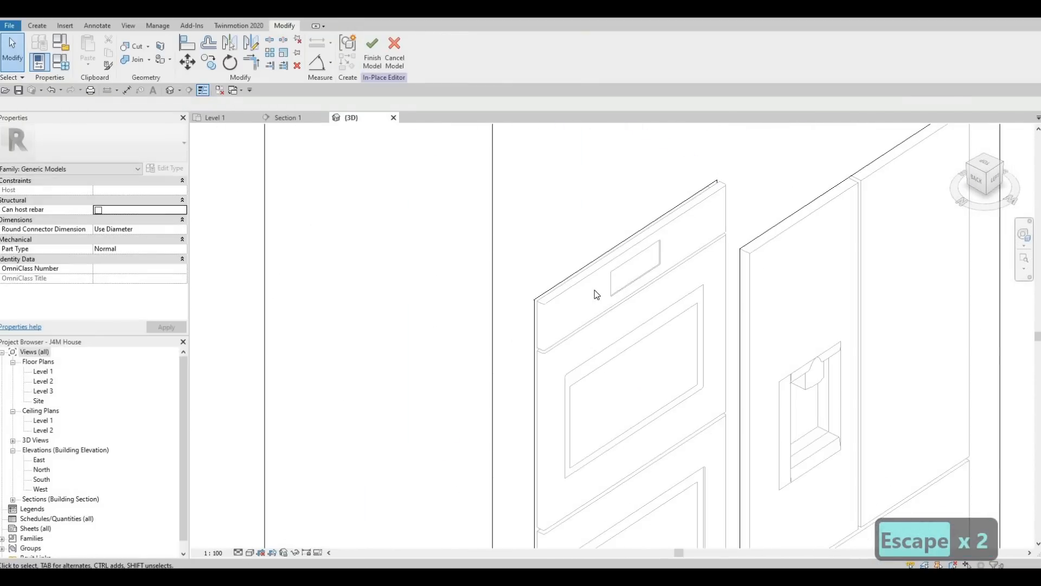
scroll(594, 289, "down", 1)
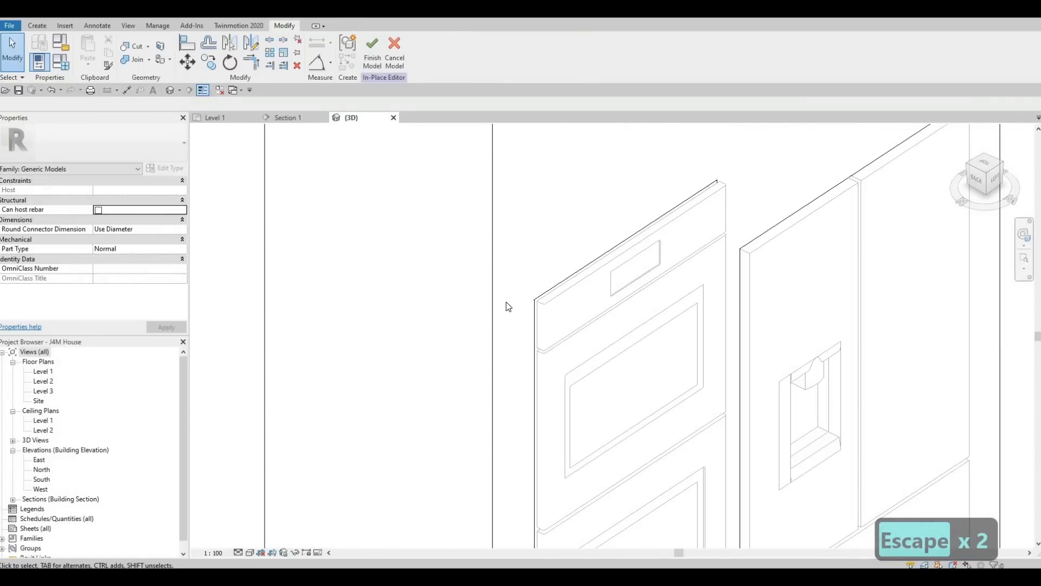
Step: In the Level 1 plan, adjust the extrusion end to 824.6 and finish the in-place model
double_click(42, 372)
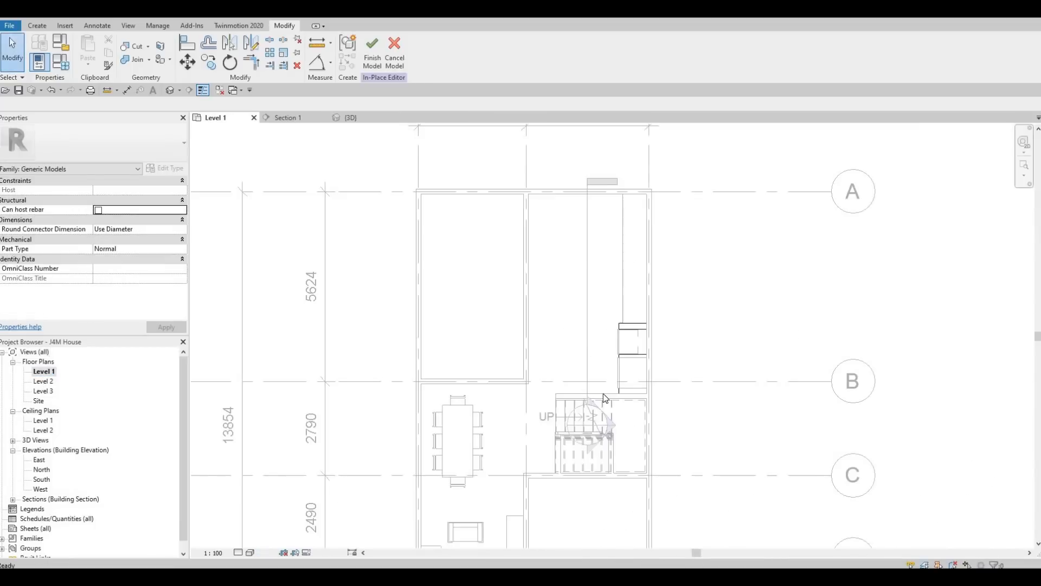
scroll(615, 327, "up", 5)
scroll(615, 327, "up", 3)
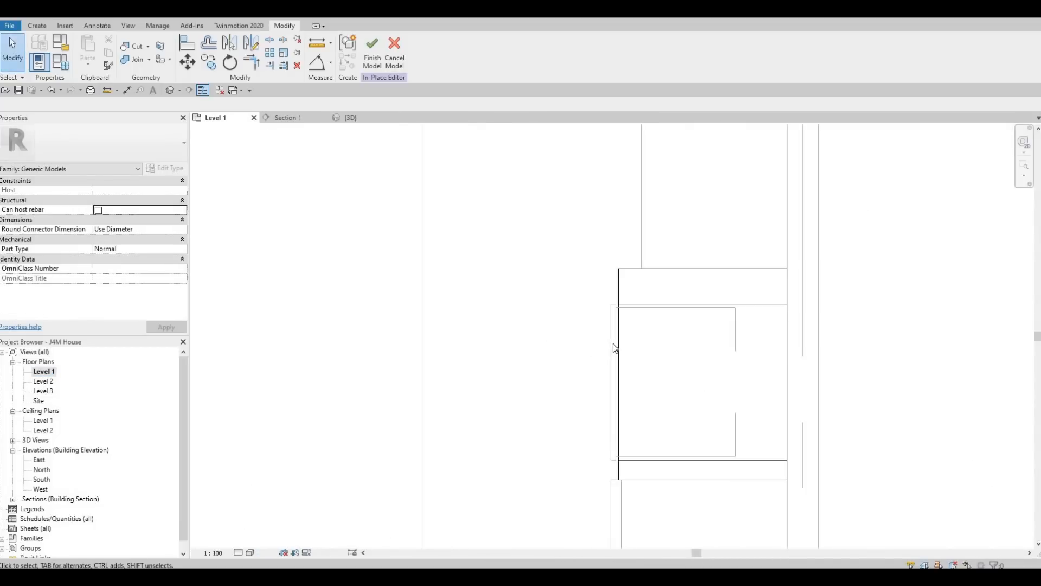
left_click(620, 448)
scroll(614, 463, "down", 2)
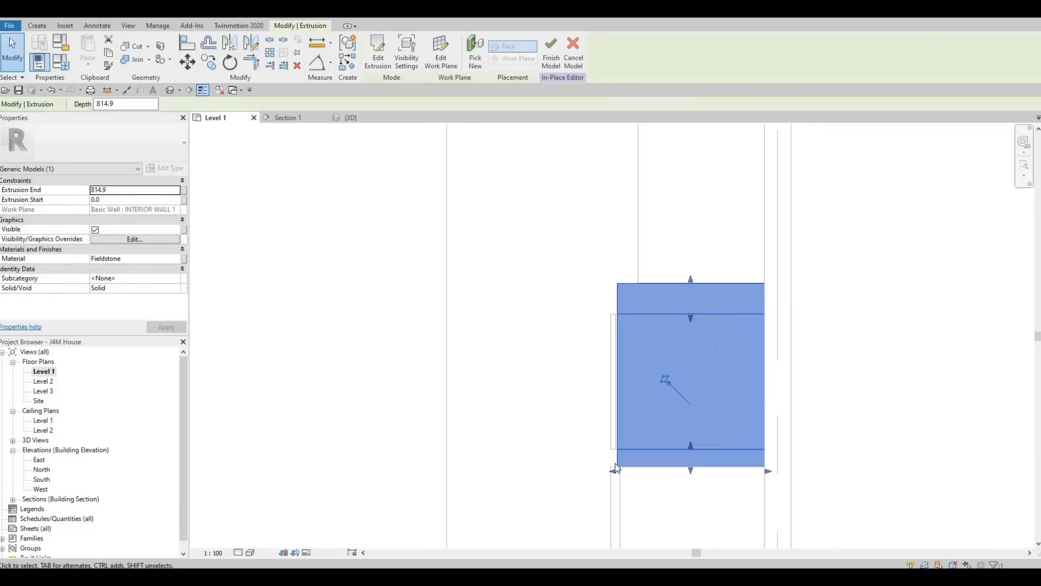
scroll(614, 459, "up", 3)
left_click_drag(623, 465, 622, 467)
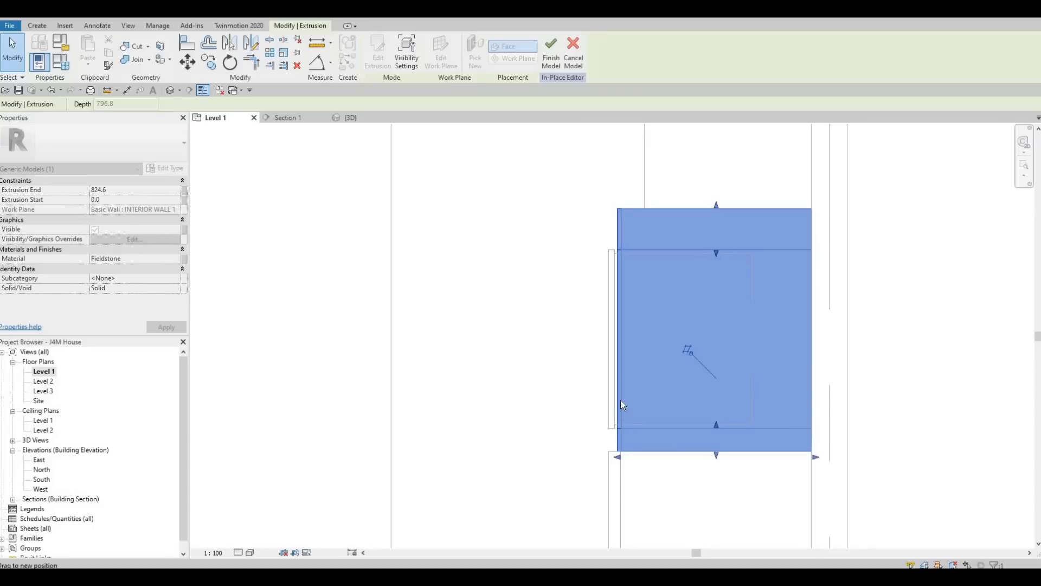
key("Escape")
key("Escape")
left_click(372, 52)
Step: Align the thin panel's edge flush to the wall line using AL
scroll(597, 282, "up", 1)
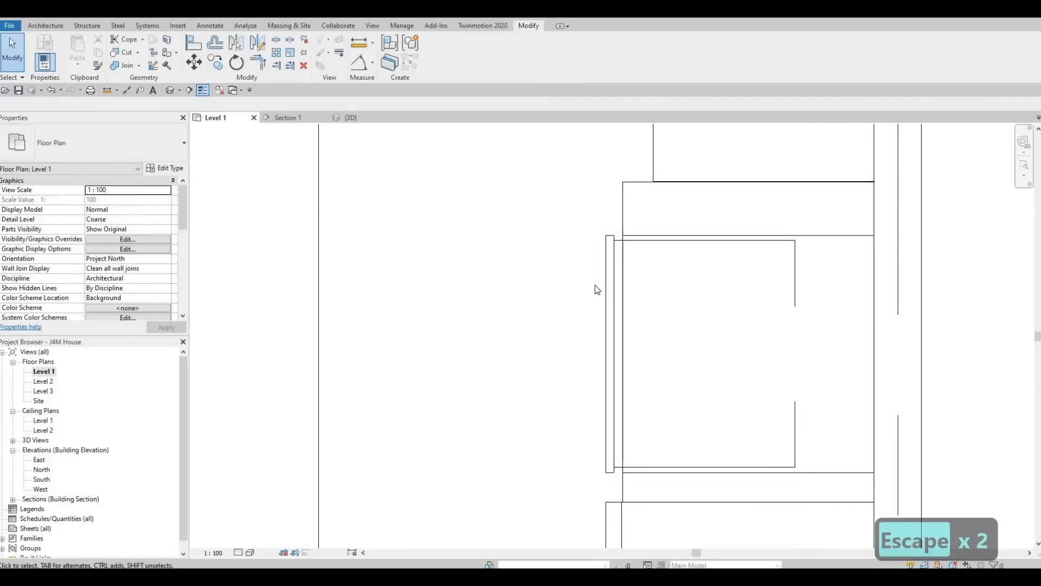
key("a")
key("l")
left_click(622, 279)
left_click(613, 279)
key("Escape")
key("Escape")
key("Escape")
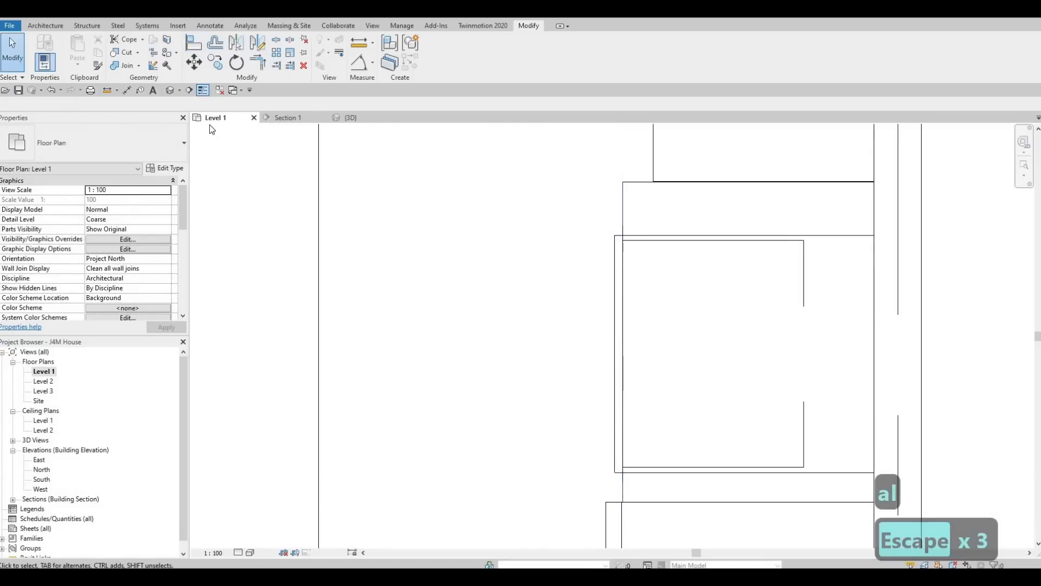
Step: Check the cabinet extrusion around the oven and fridge in 3D, then return to Level 1
left_click(369, 117)
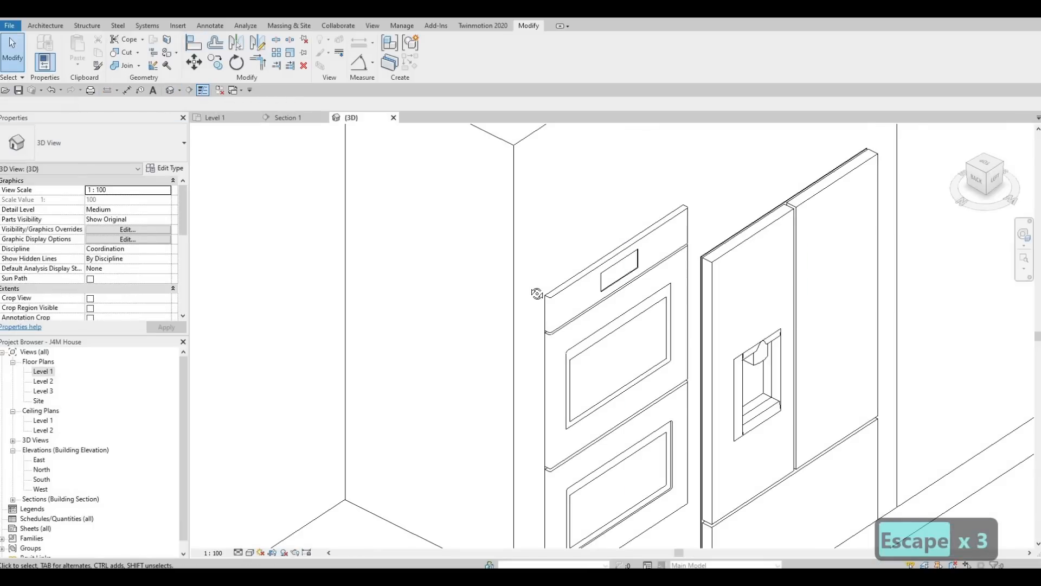
middle_click_drag(471, 224, 628, 287, "shift")
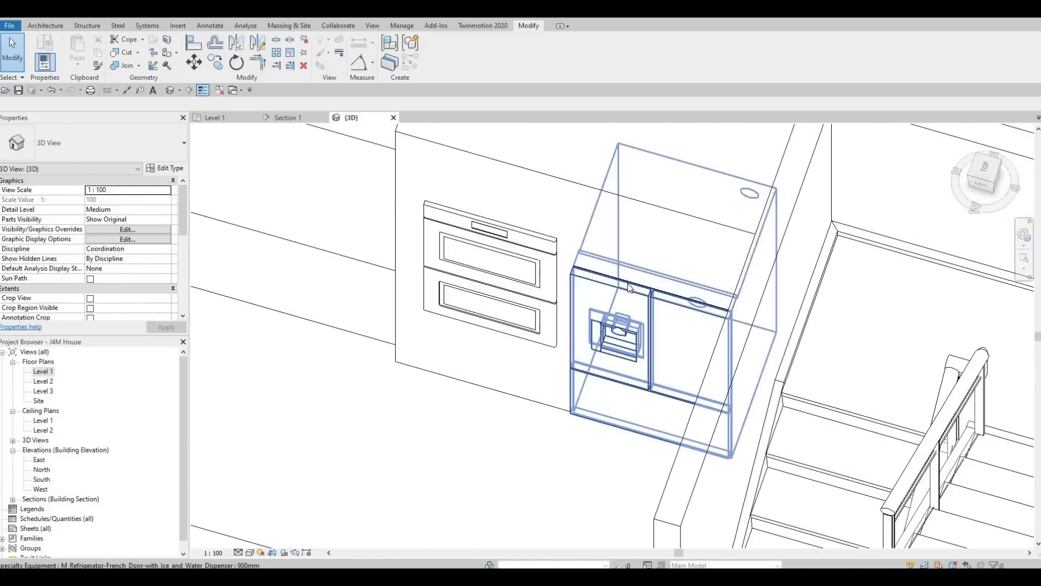
scroll(627, 283, "up", 5)
scroll(627, 284, "down", 3)
key("Escape")
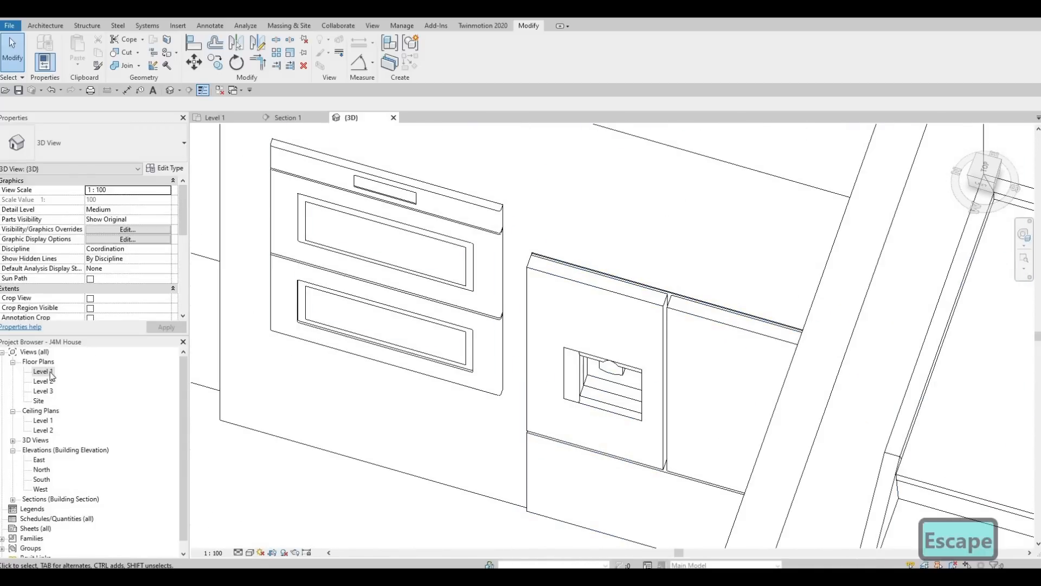
key("Escape")
double_click(70, 374)
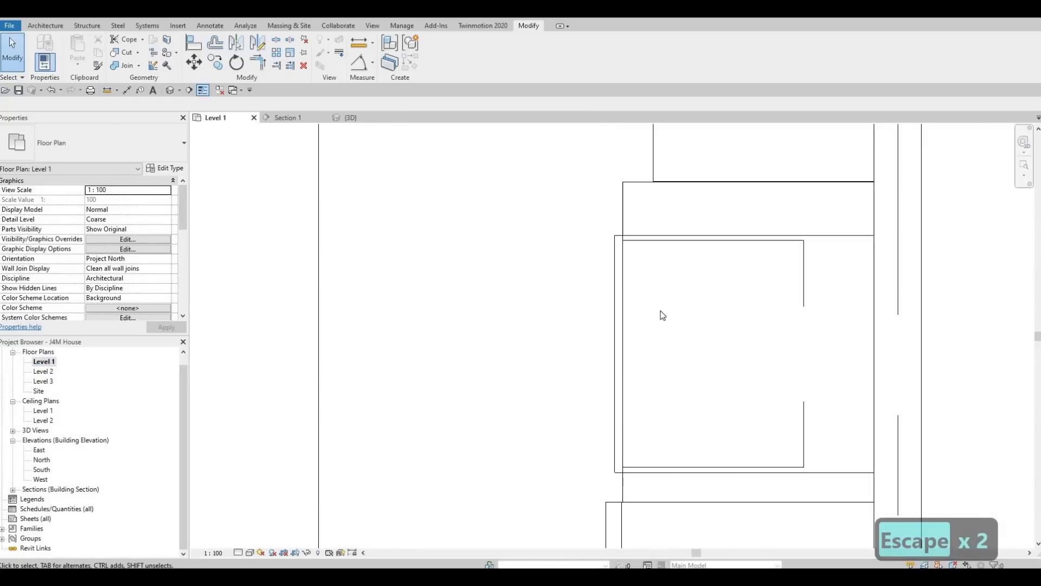
scroll(664, 310, "down", 4)
scroll(675, 332, "down", 5)
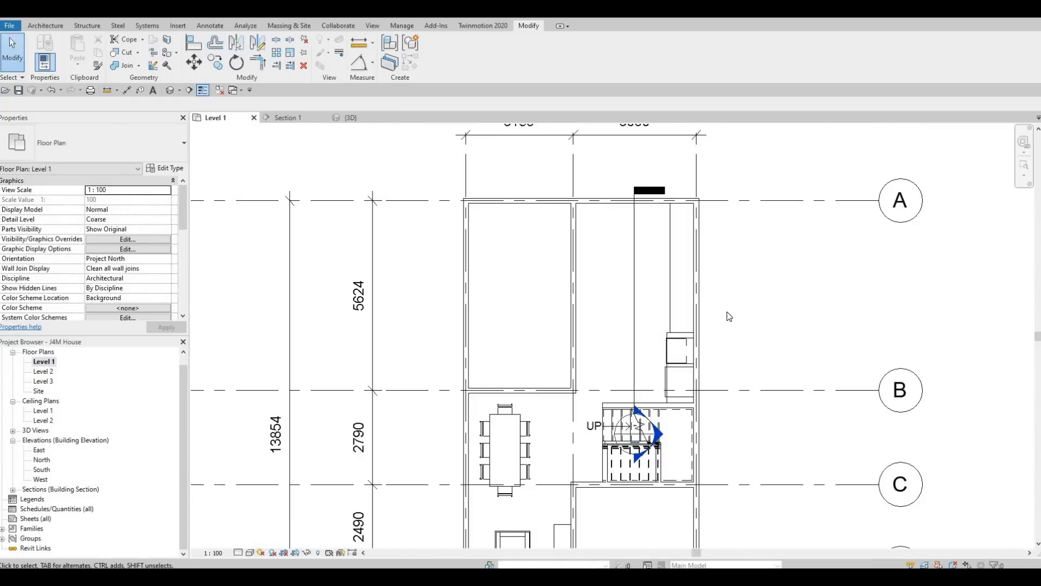
scroll(676, 325, "up", 1)
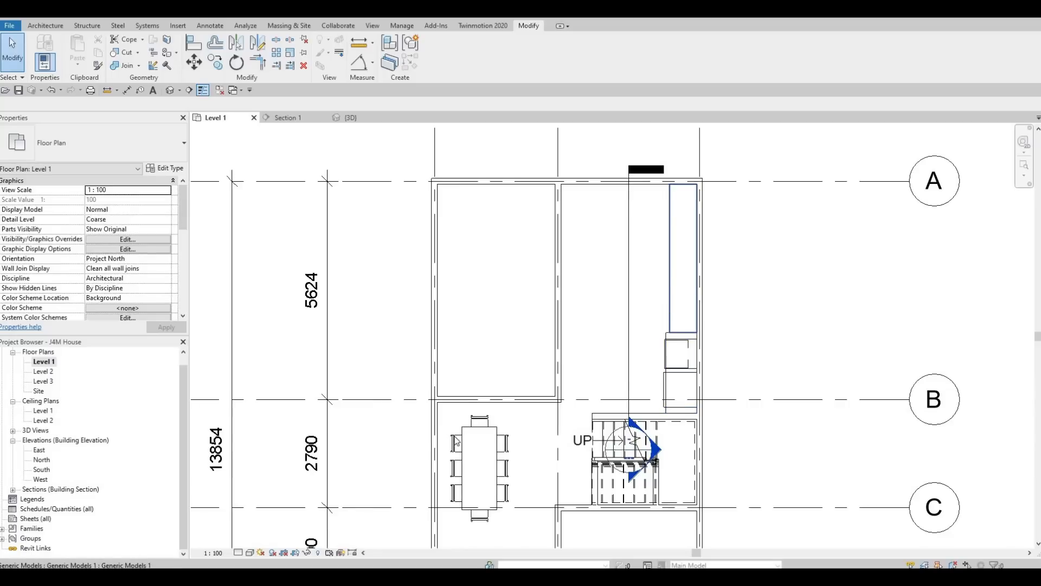
middle_click_drag(455, 438, 485, 347)
scroll(485, 348, "down", 1)
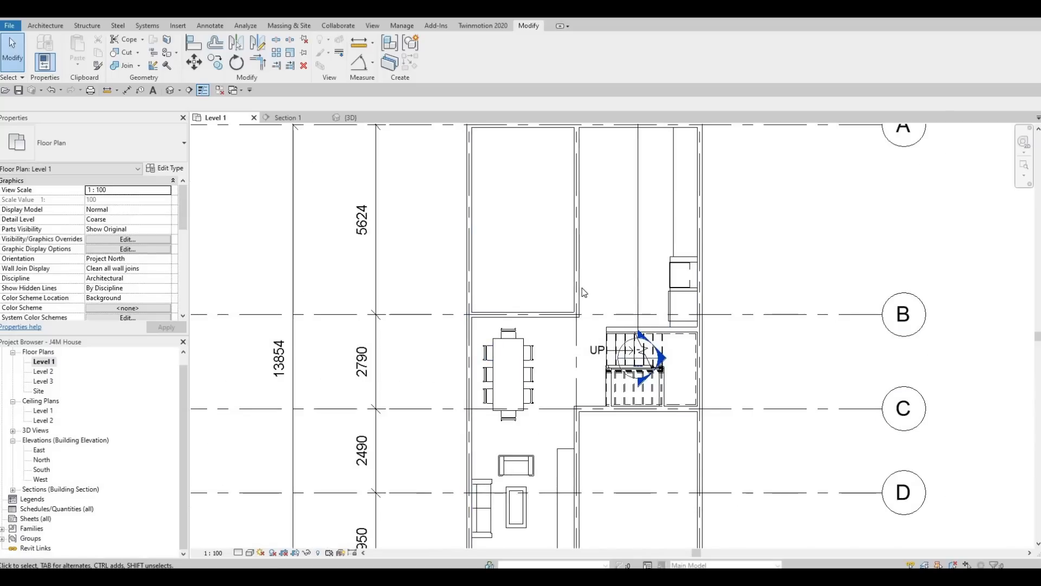
middle_click_drag(607, 152, 604, 265)
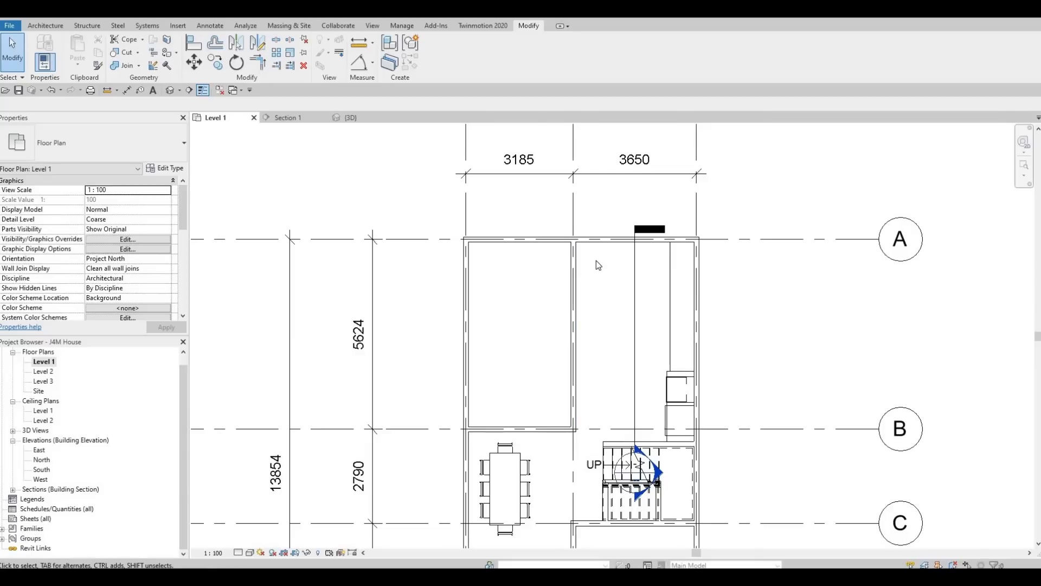
scroll(597, 256, "up", 2)
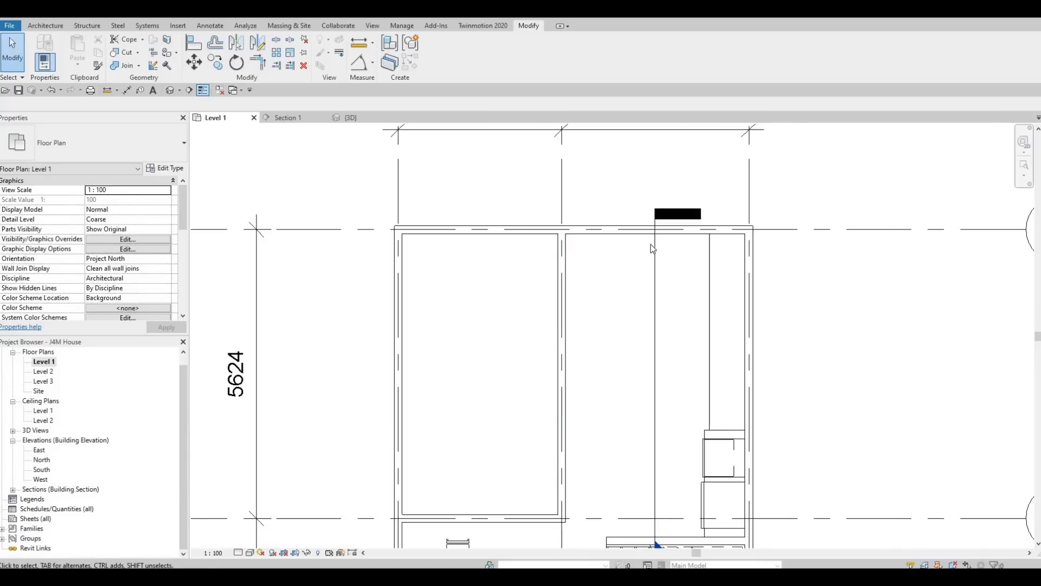
scroll(654, 271, "down", 2)
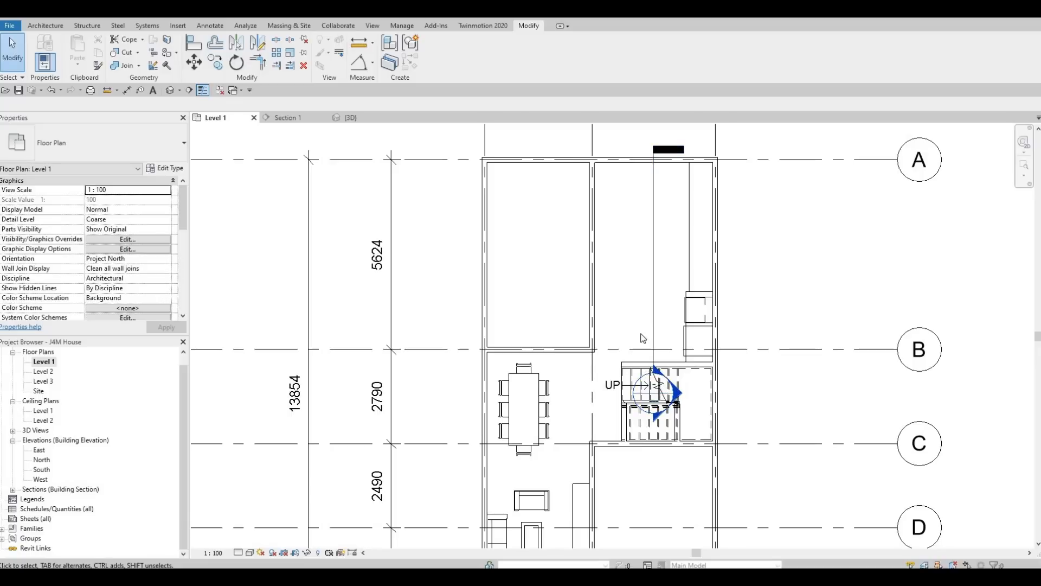
scroll(626, 320, "up", 3)
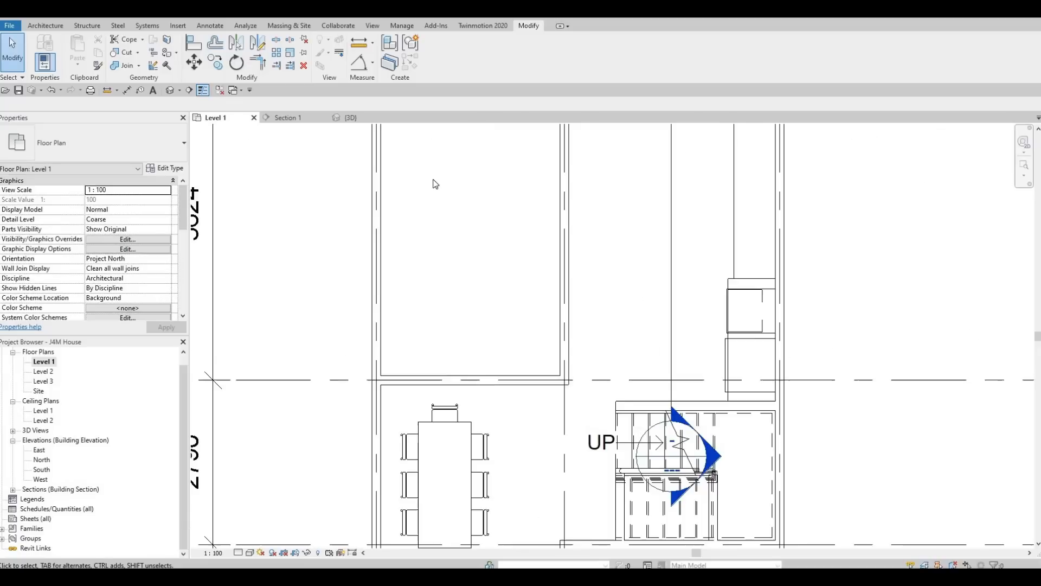
scroll(552, 321, "down", 1)
middle_click_drag(574, 235, 539, 328)
scroll(539, 328, "down", 1)
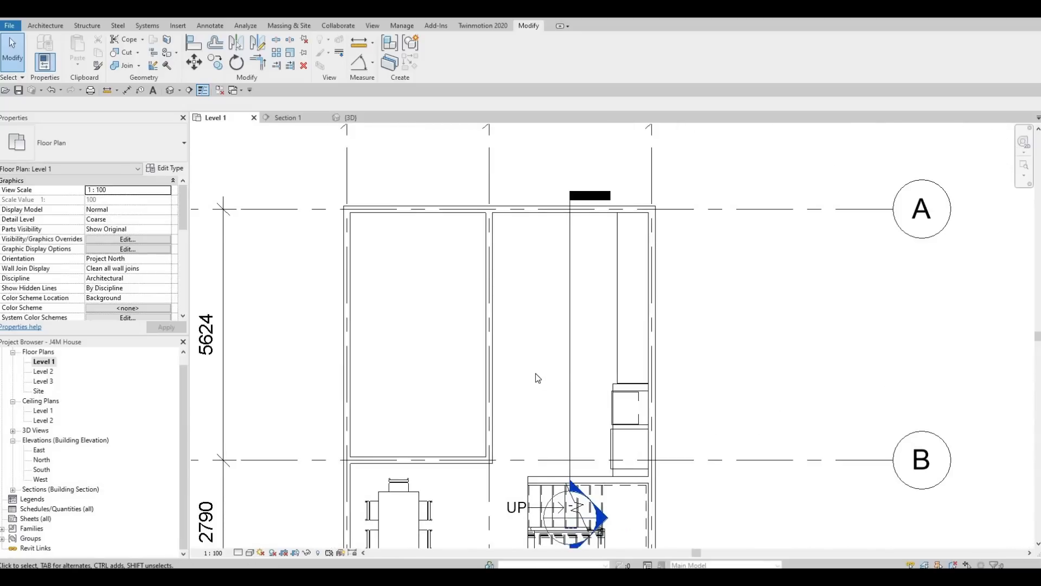
middle_click_drag(584, 362, 583, 357)
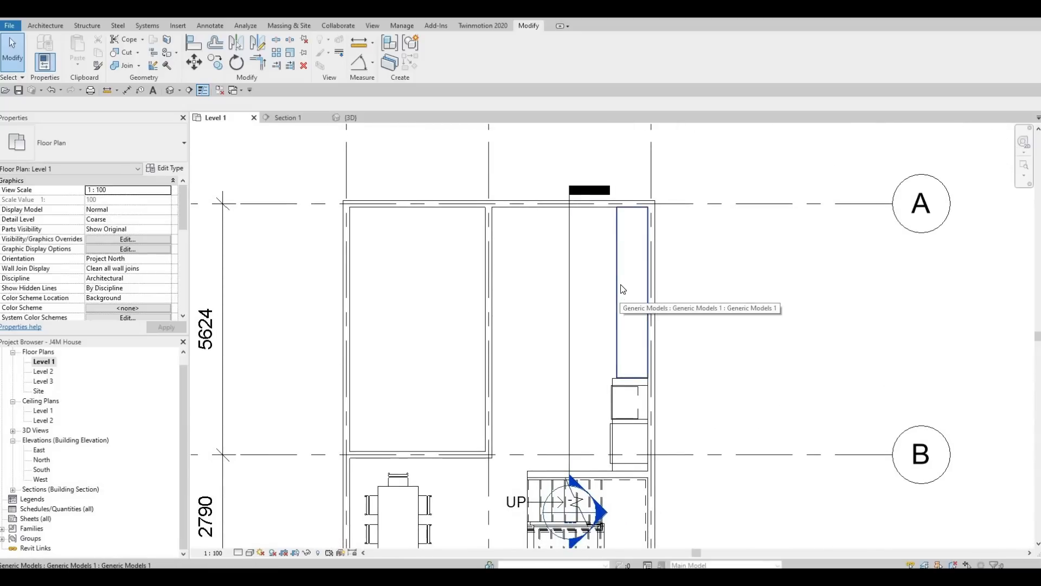
Step: Select the long kitchen counter model and open it for in-place editing
left_click(627, 295)
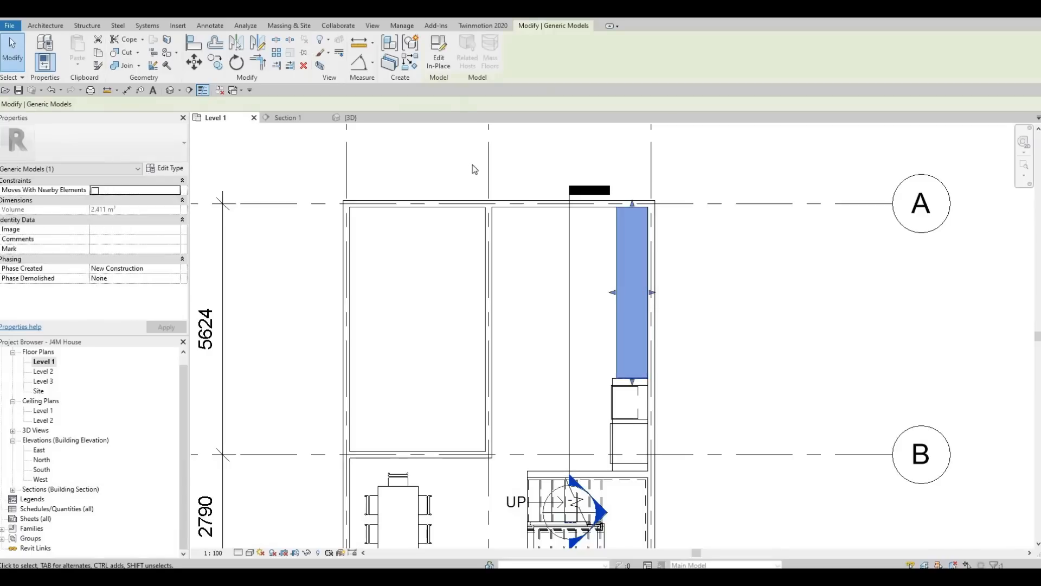
left_click(440, 61)
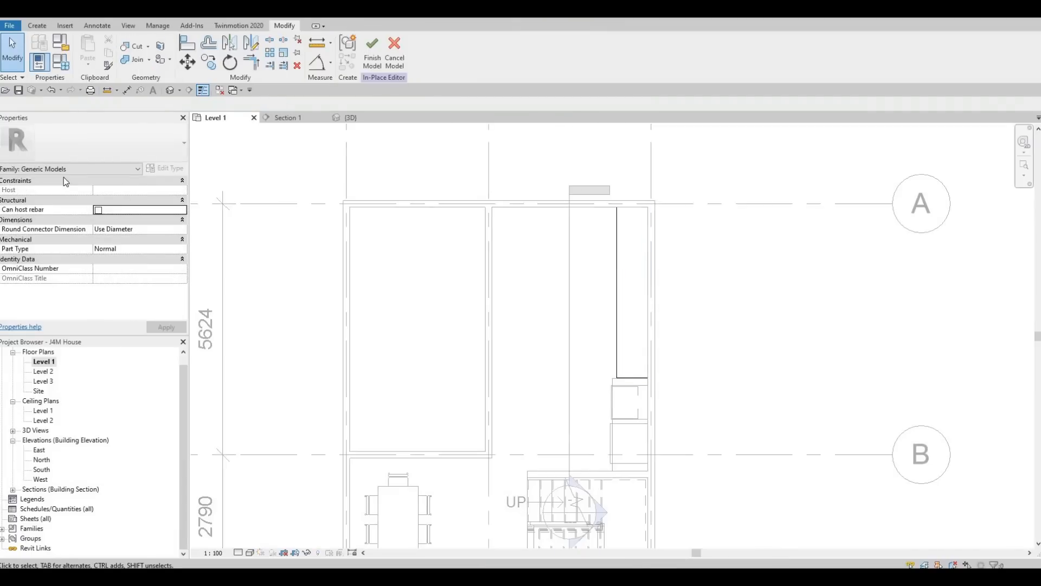
left_click(36, 28)
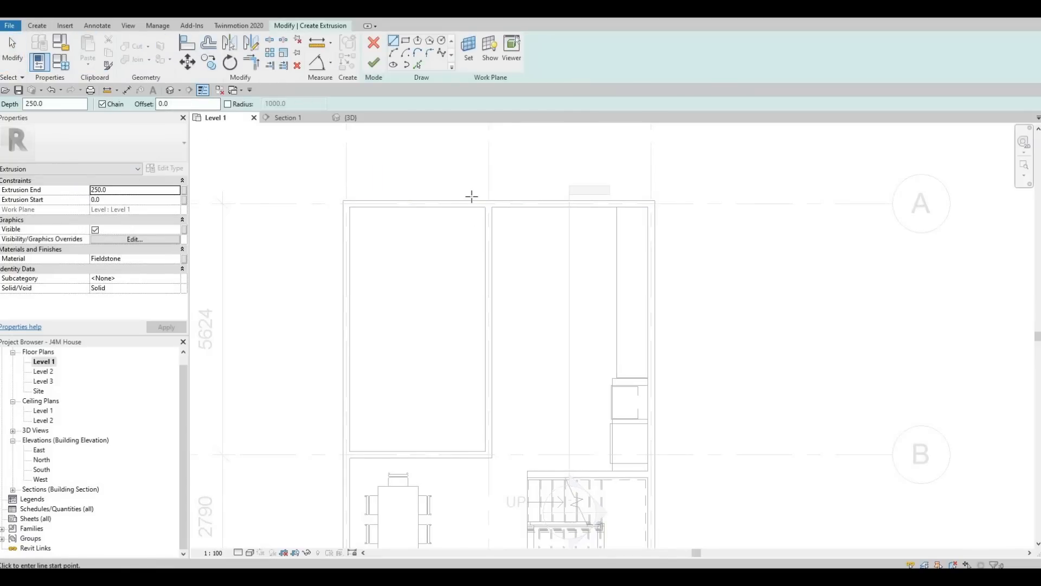
Step: Set the sketch work plane by picking a plane on the counter
left_click(469, 49)
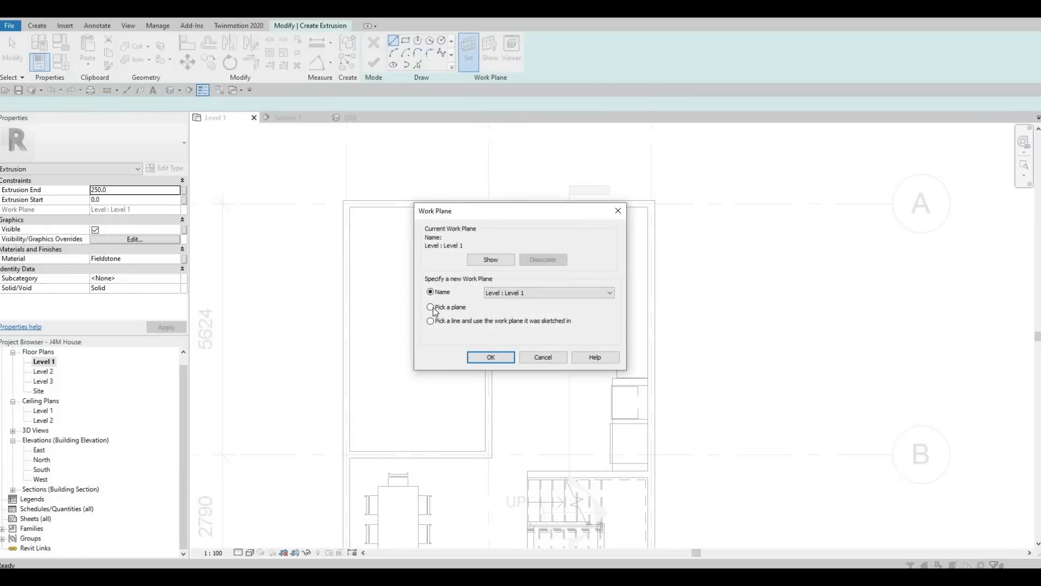
left_click(449, 307)
left_click(483, 359)
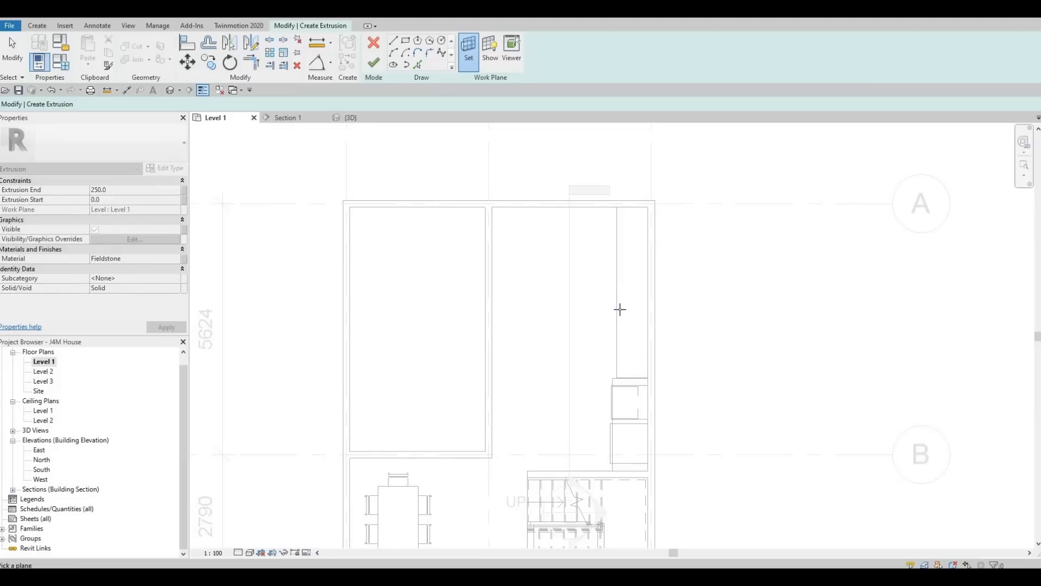
left_click(629, 284)
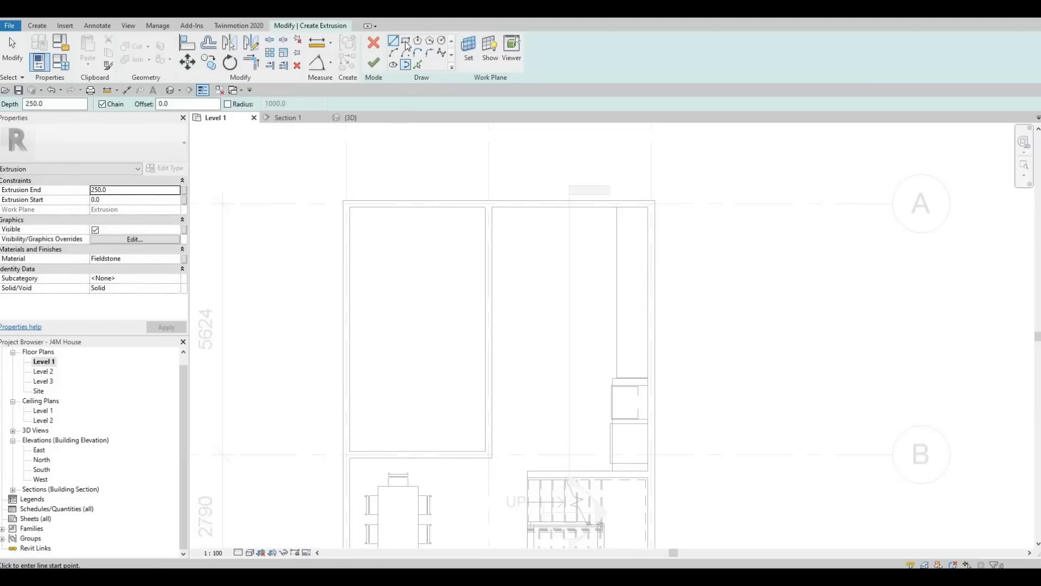
Step: Sketch a rectangle over the counter run and enter 25 as the extrusion end
left_click(406, 42)
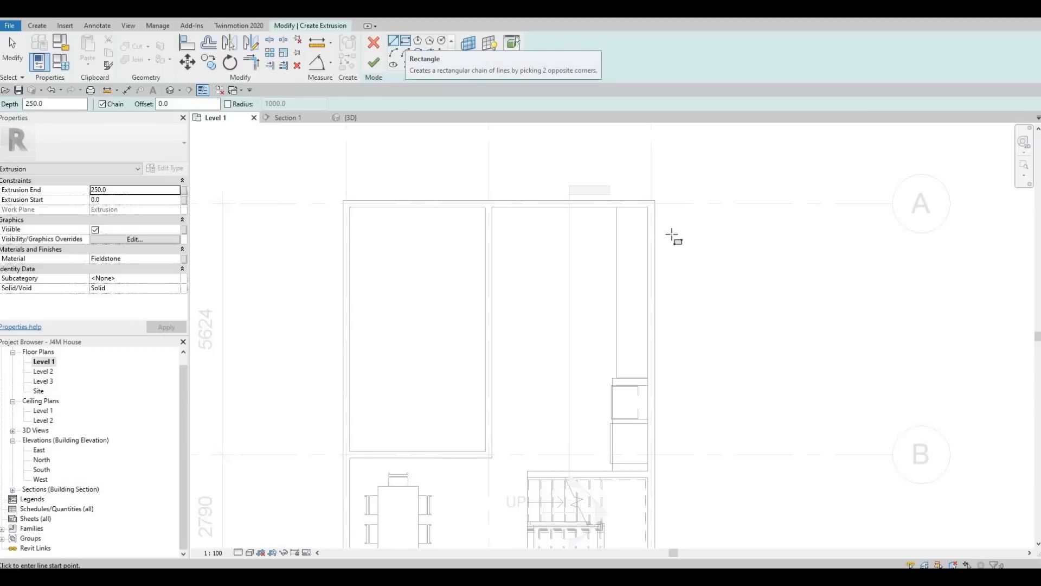
scroll(616, 203, "up", 1)
left_click(609, 200)
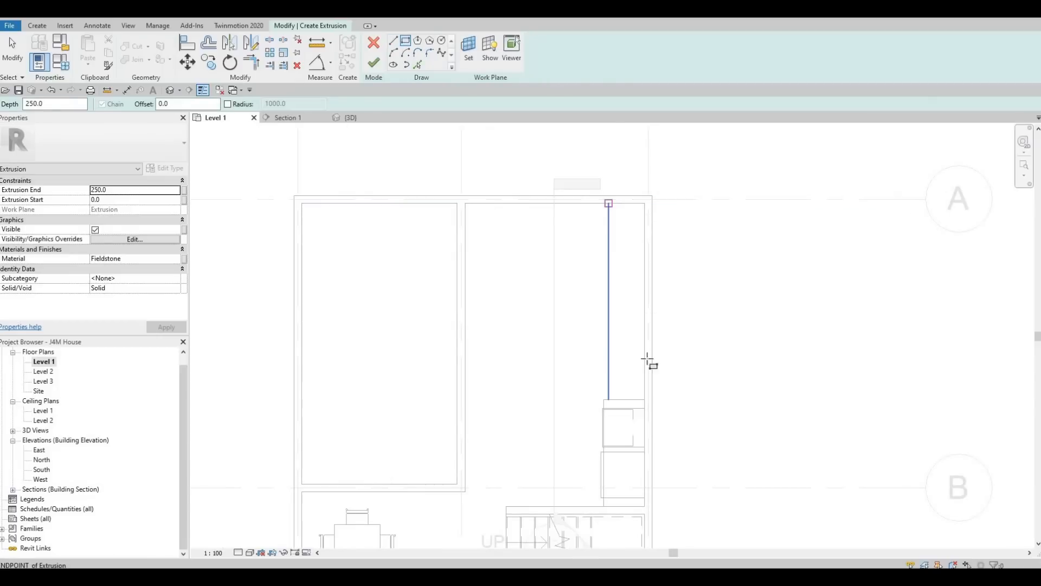
left_click(645, 400)
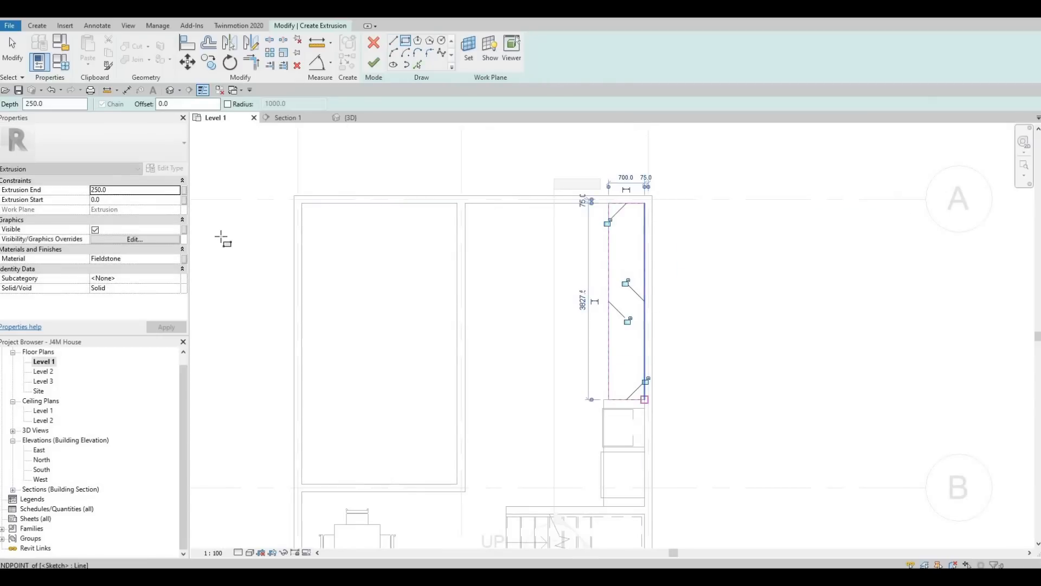
key("Escape")
double_click(121, 188)
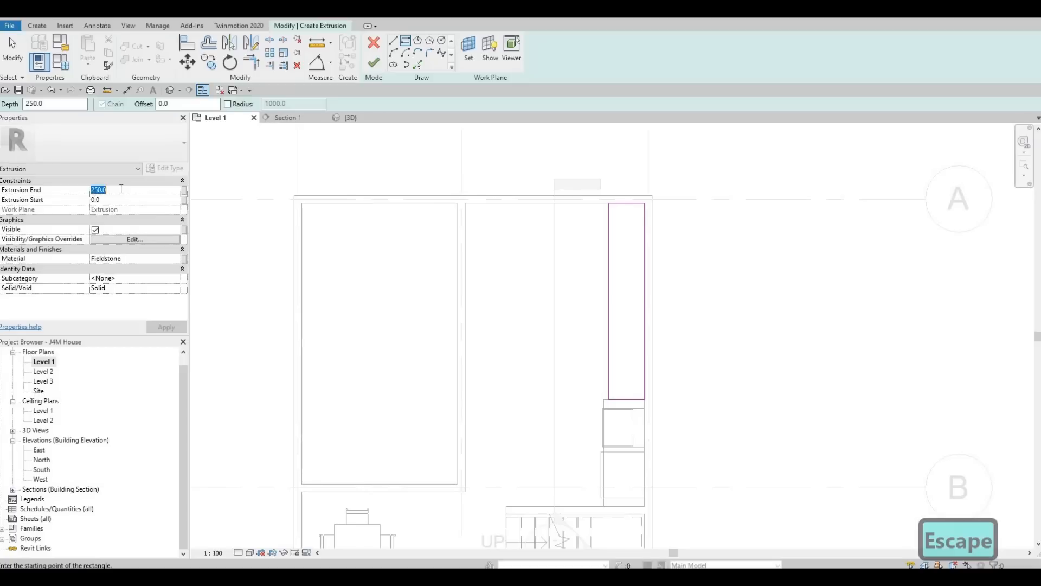
type("25")
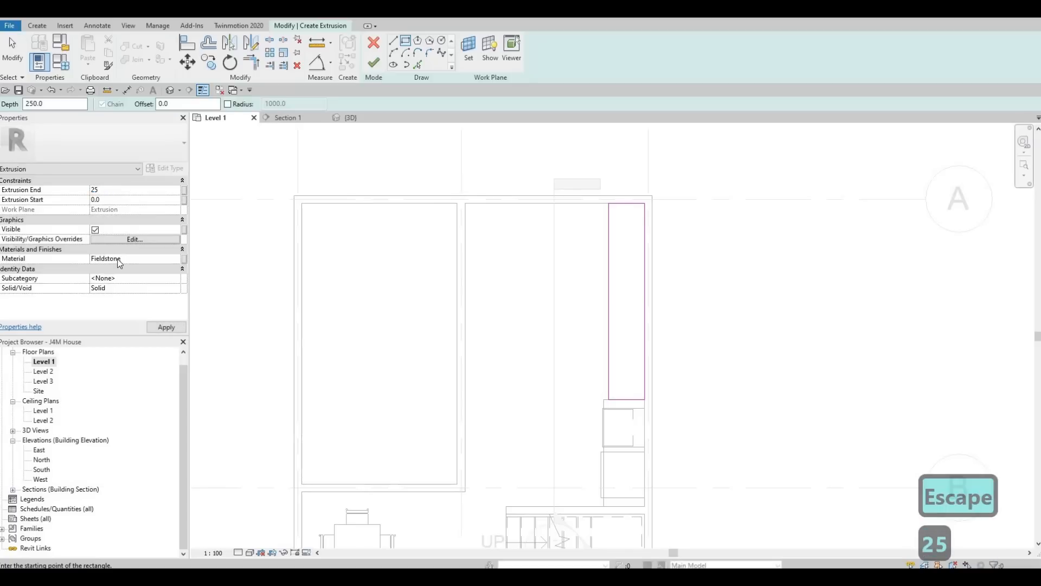
Step: Apply extrusion end 25 and assign Granite, Cut, Polished from AEC Materials > Stone
left_click(157, 328)
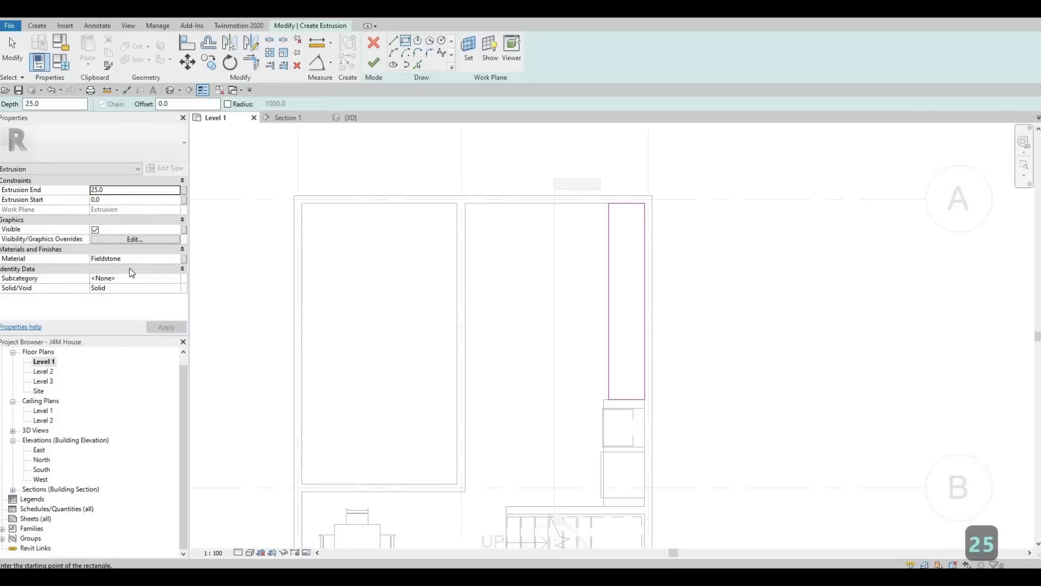
left_click(175, 259)
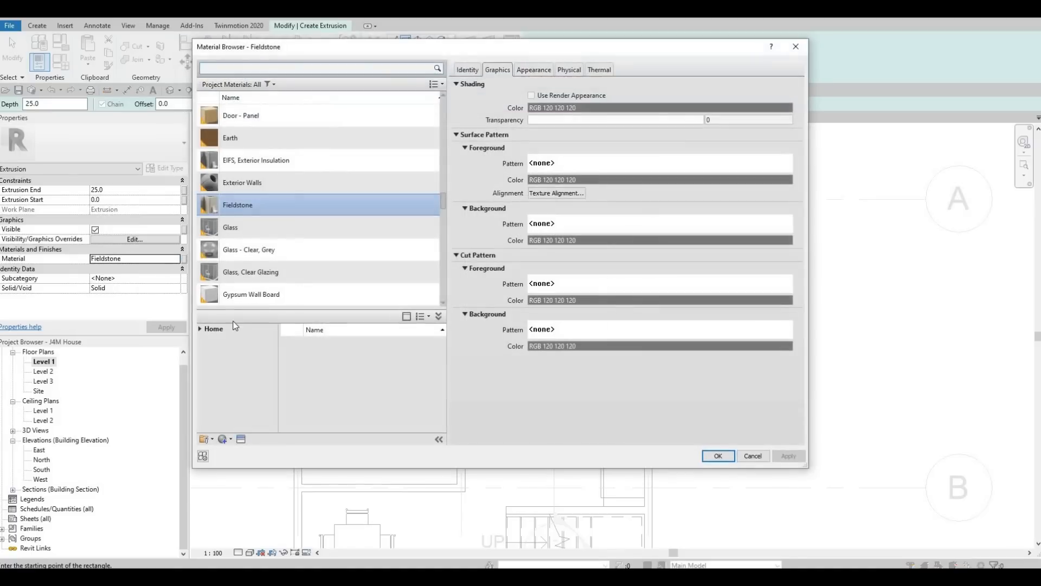
left_click(200, 329)
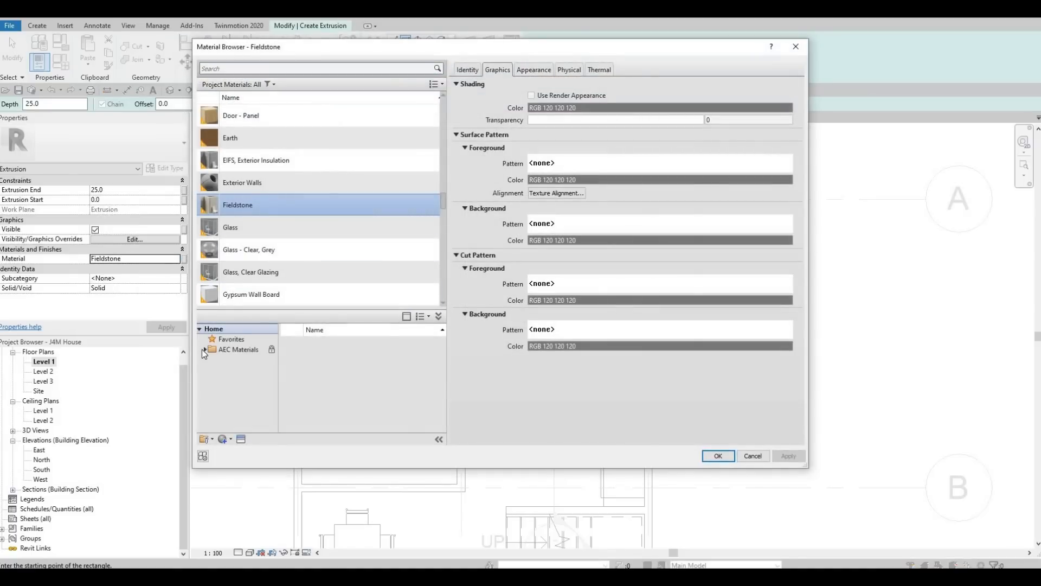
left_click(201, 349)
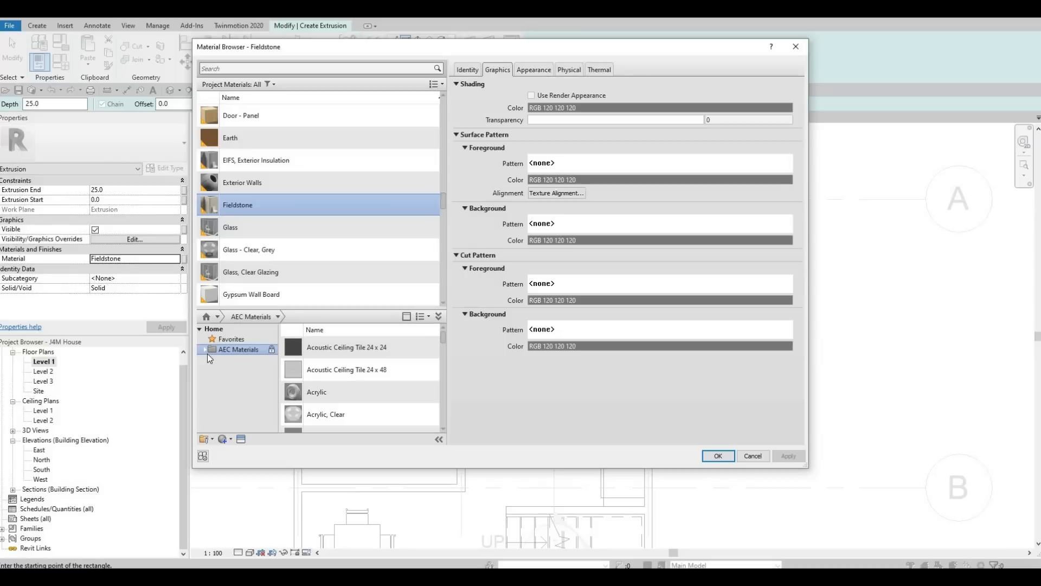
left_click(206, 351)
scroll(238, 420, "down", 3)
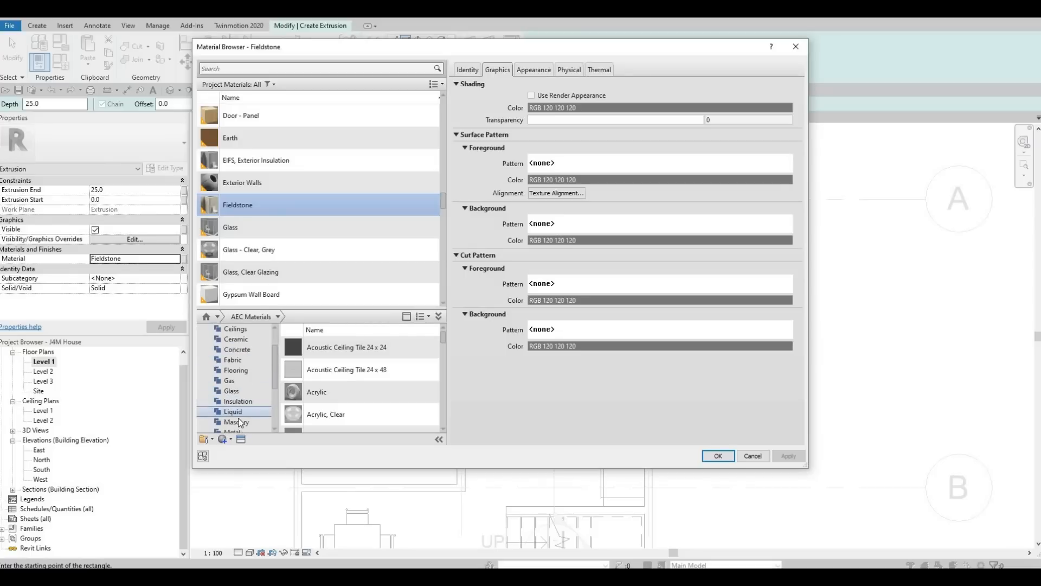
scroll(242, 416, "down", 3)
left_click(238, 401)
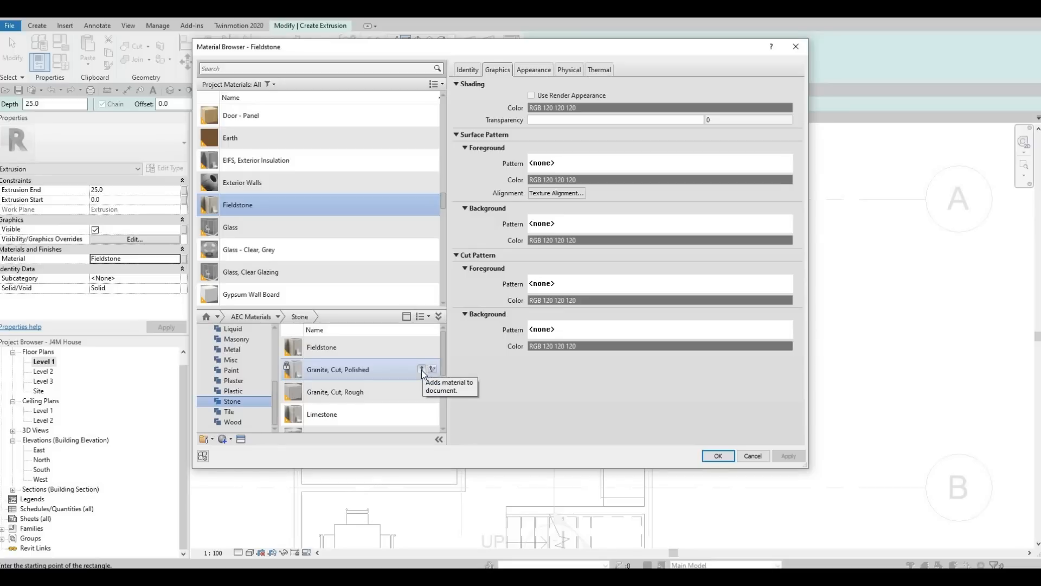
left_click(422, 369)
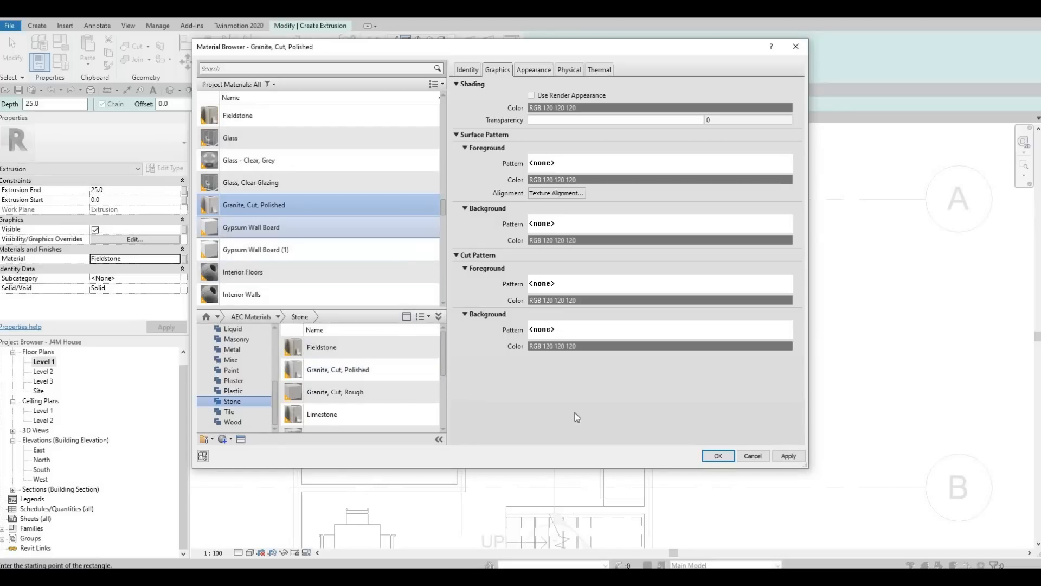
left_click(715, 456)
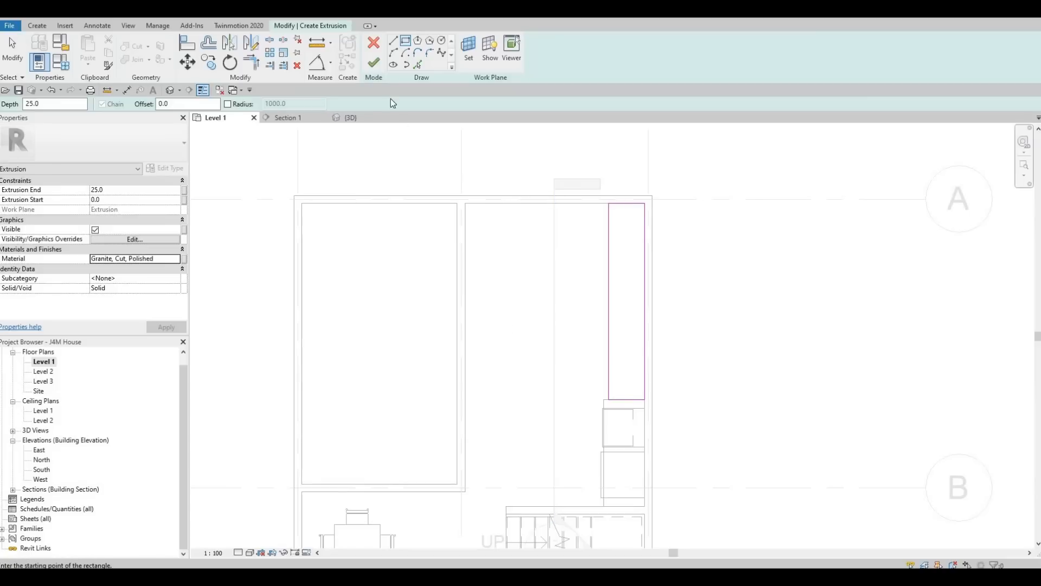
Step: Finish the granite countertop slab, inspect it in 3D, then reopen it for in-place editing
left_click(374, 64)
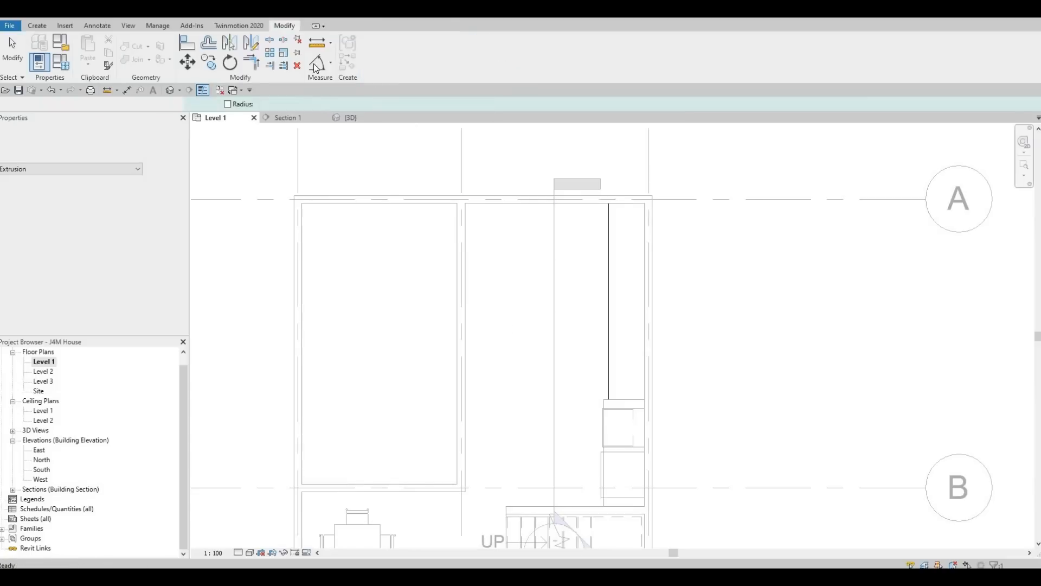
left_click(170, 90)
middle_click_drag(428, 307, 575, 394)
scroll(574, 395, "up", 4)
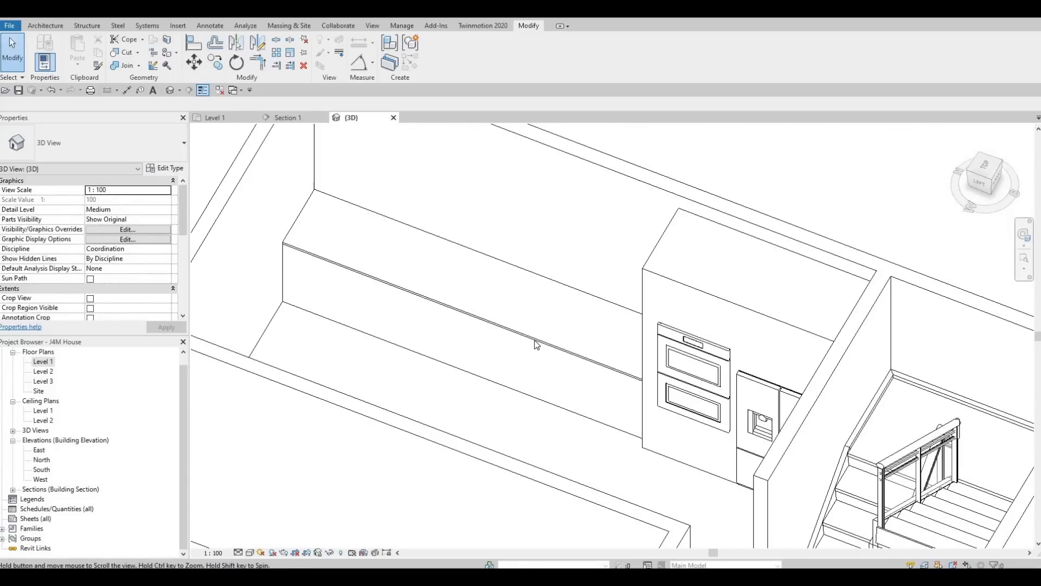
scroll(558, 396, "down", 3)
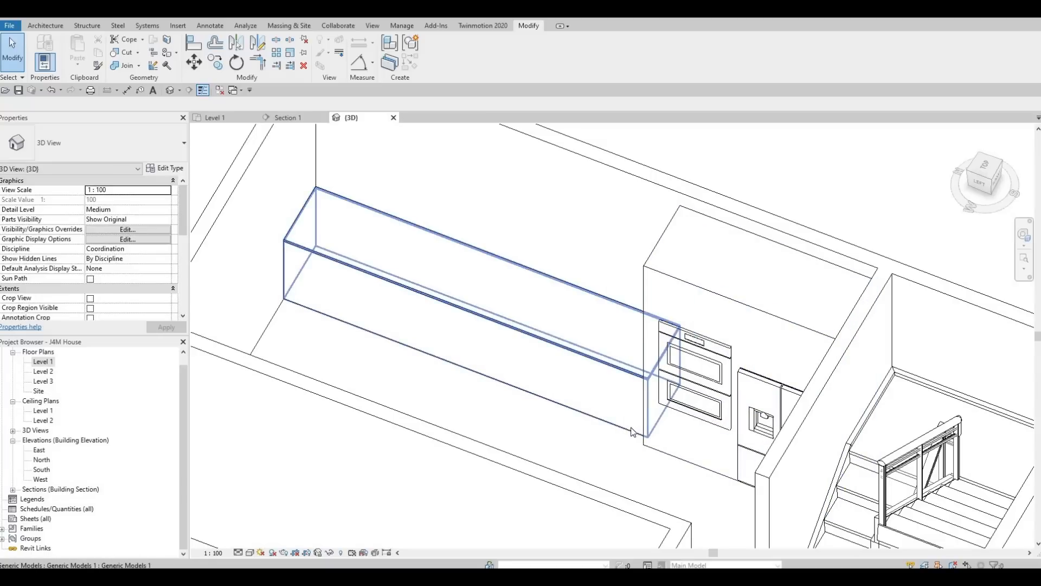
left_click(592, 258)
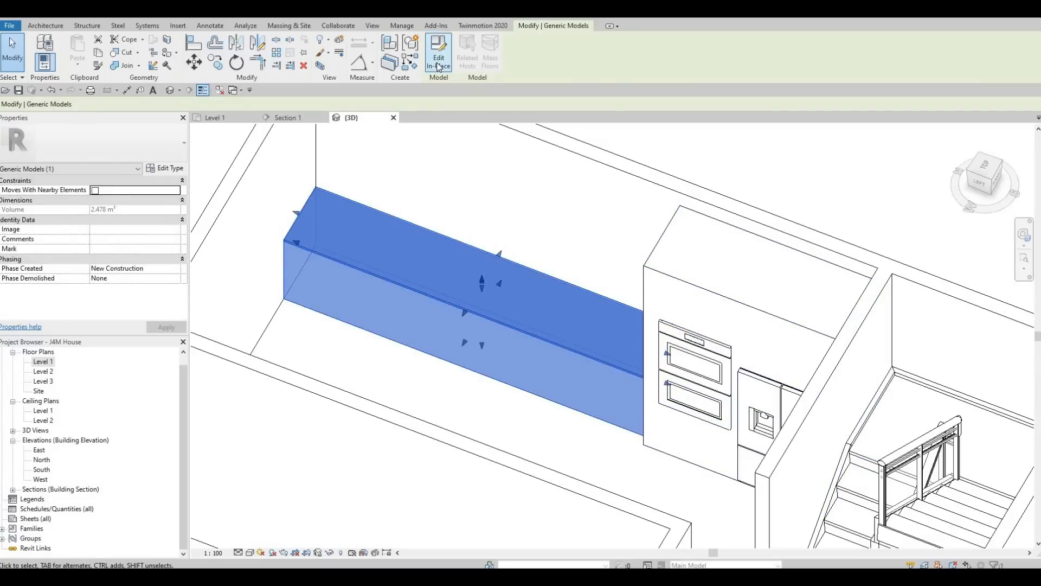
left_click(438, 67)
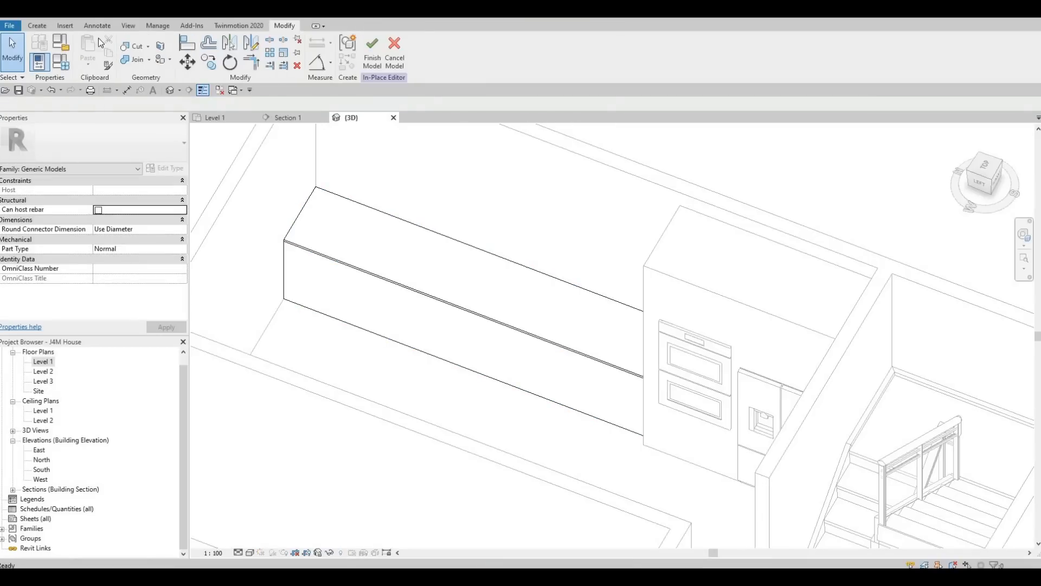
Step: Start a void sweep with its path picked along the countertop's lower long edge
left_click(37, 26)
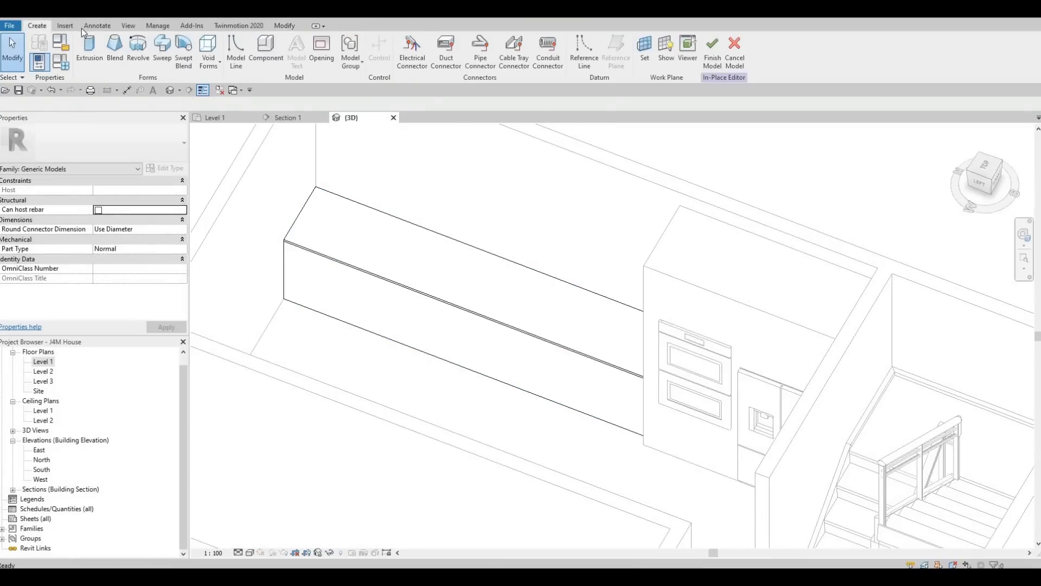
left_click(207, 62)
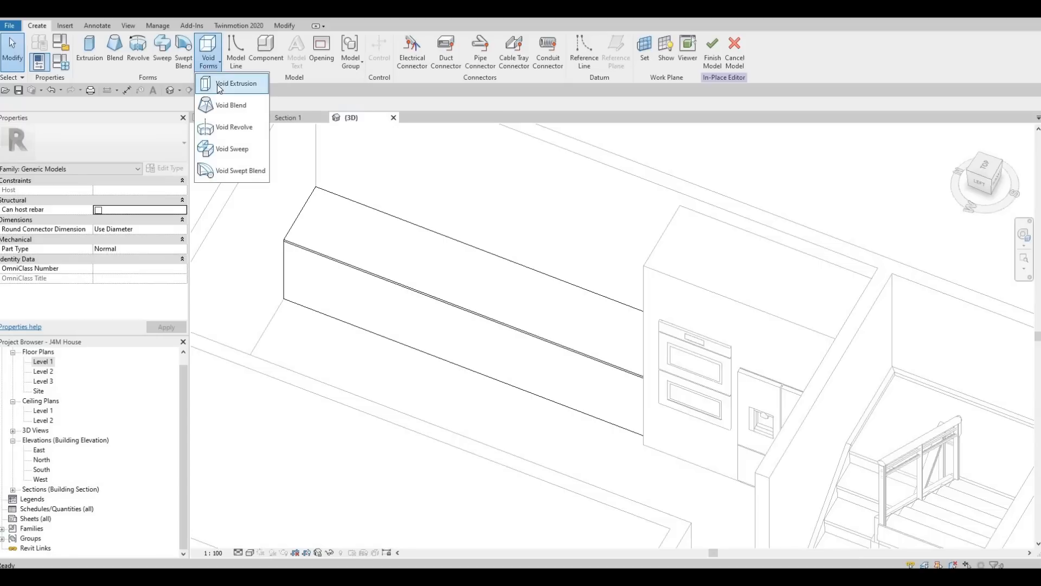
left_click(233, 149)
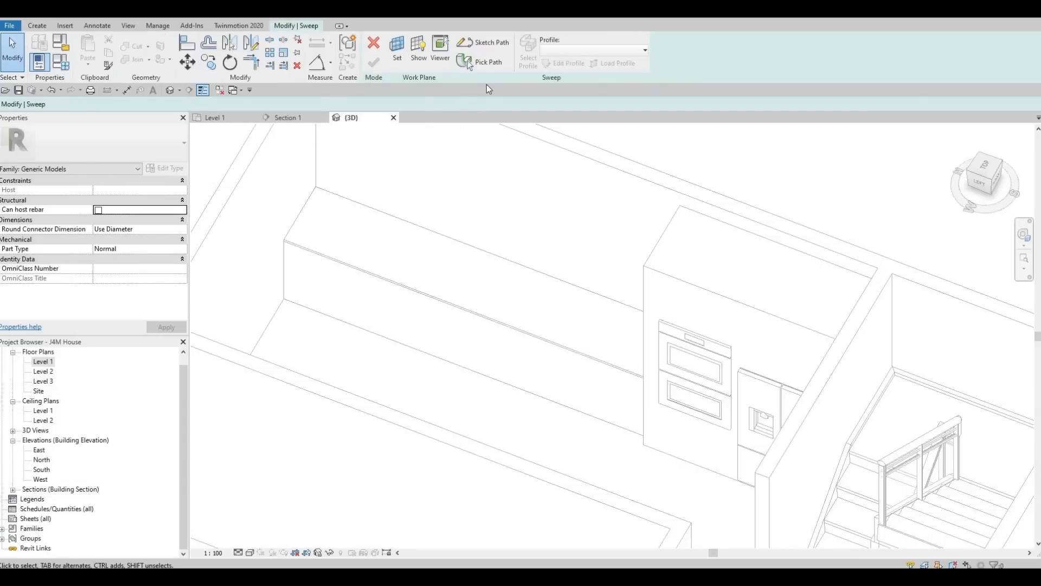
left_click(484, 44)
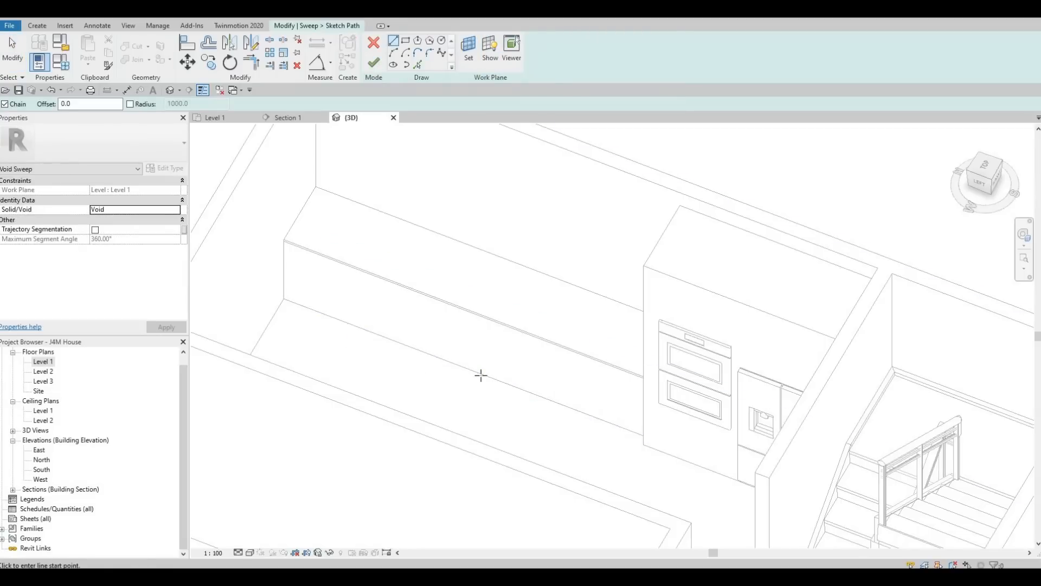
left_click(475, 376)
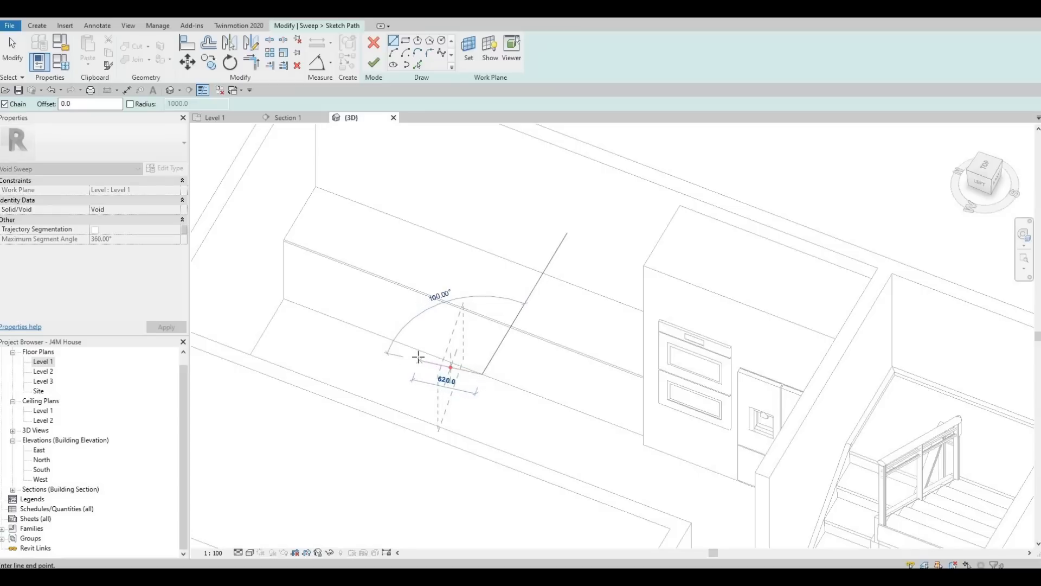
key("Escape")
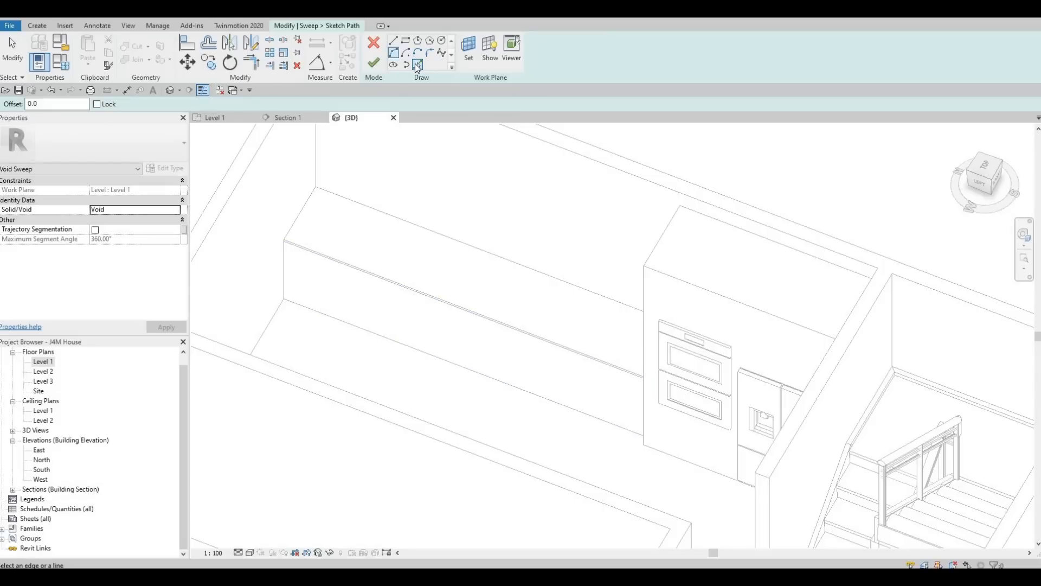
key("Tab")
left_click(412, 350)
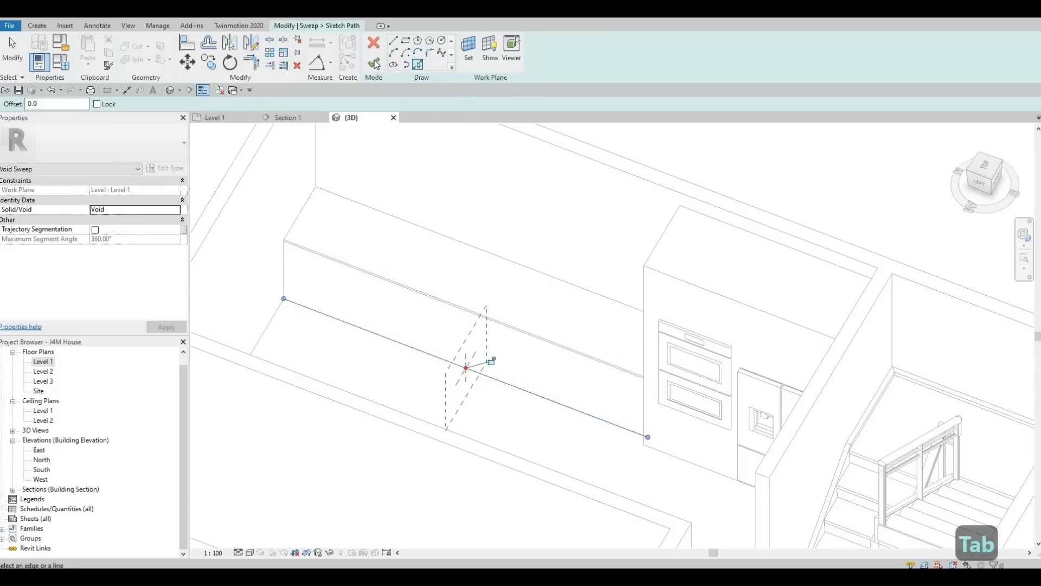
left_click(374, 64)
Step: Begin the sweep profile sketch with a rectangle at the profile point
left_click(395, 68)
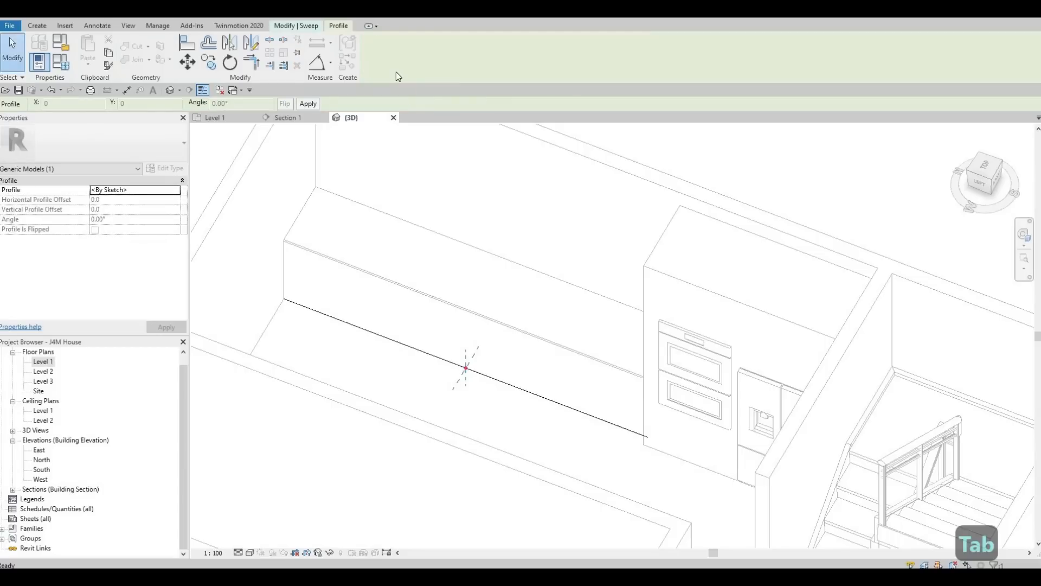
left_click(298, 25)
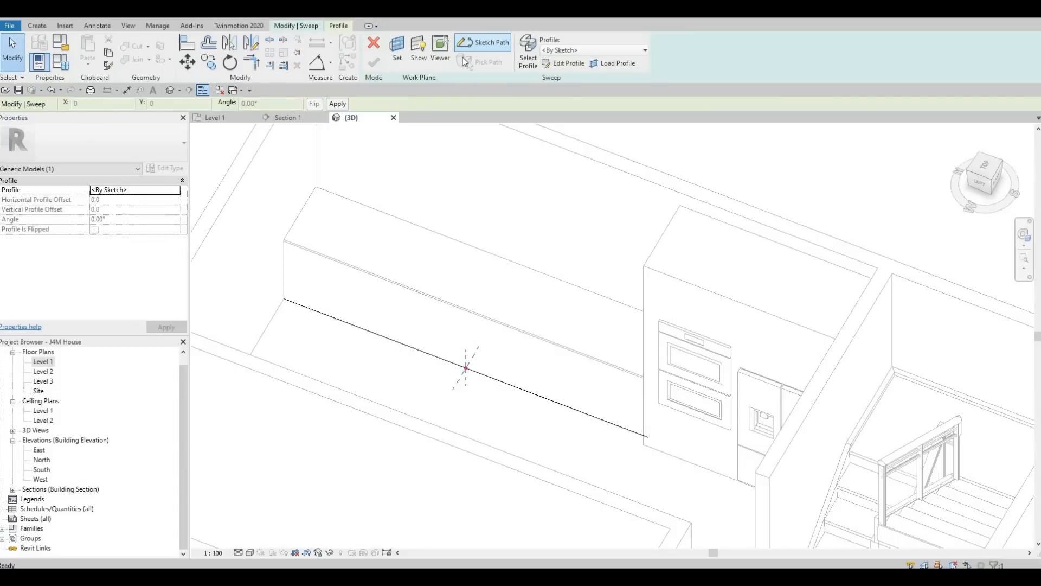
left_click(554, 67)
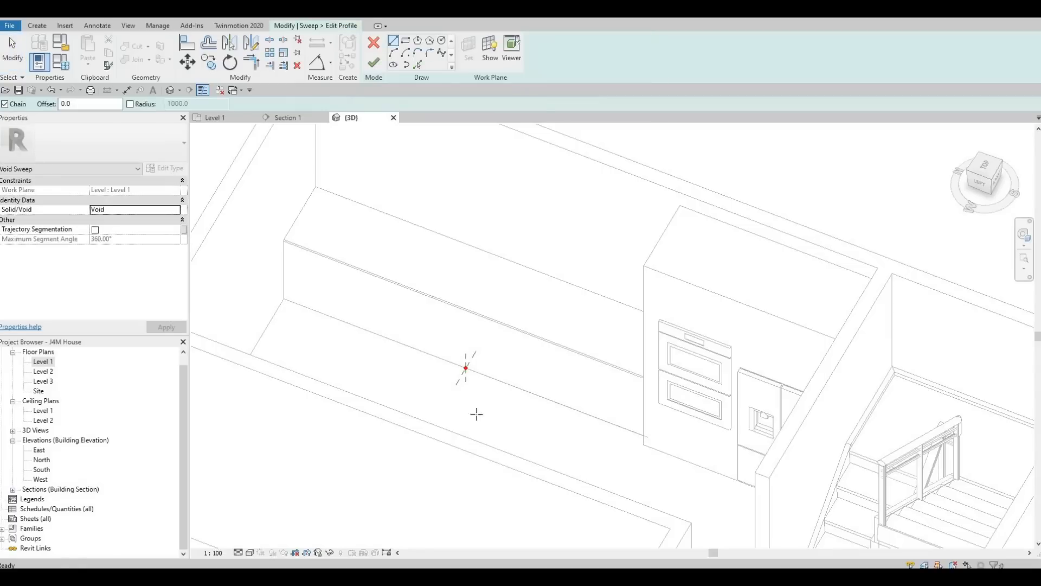
scroll(469, 378, "up", 4)
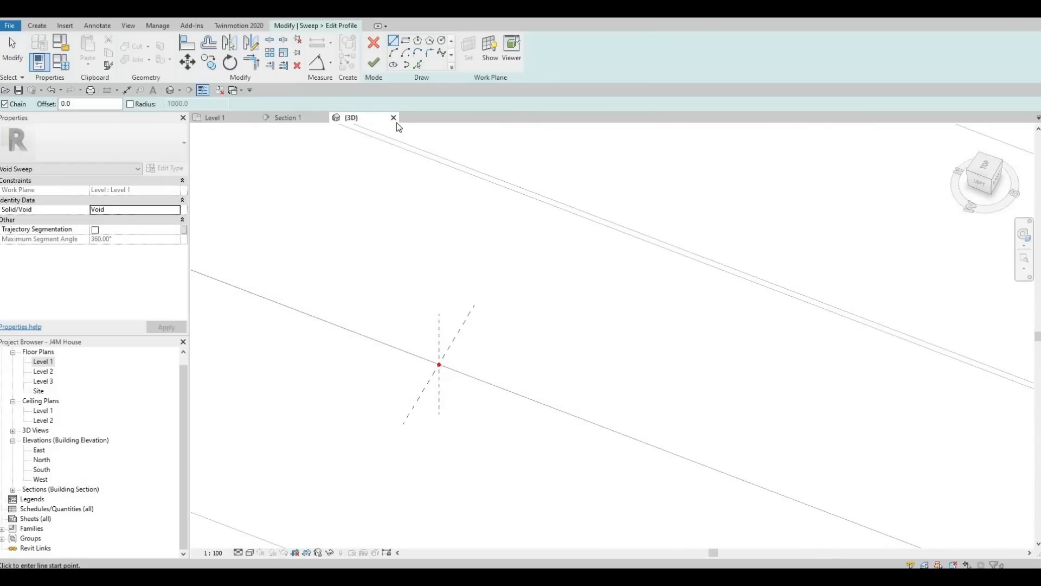
left_click(407, 44)
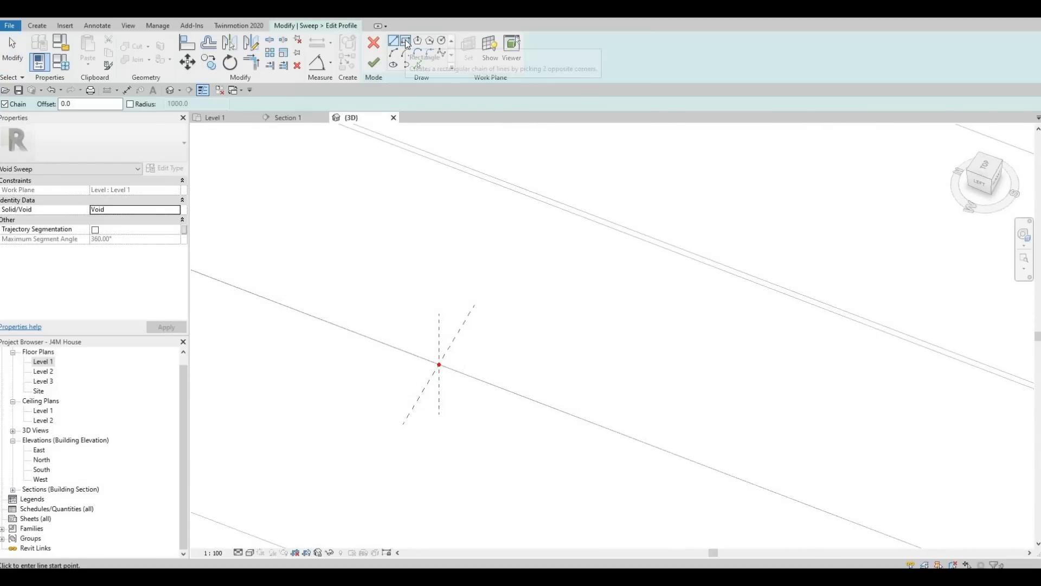
left_click(439, 364)
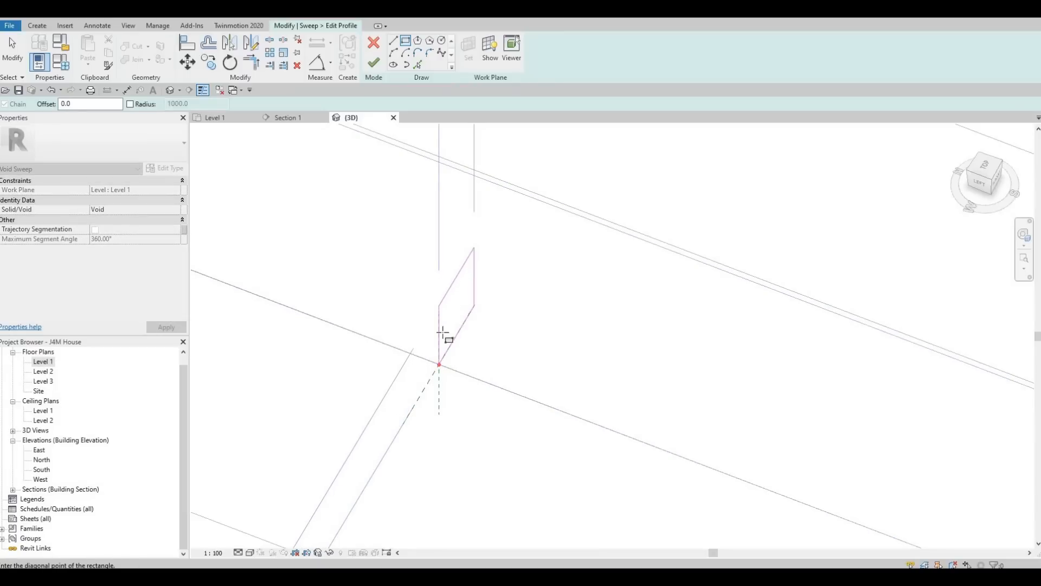
key("Escape")
scroll(478, 352, "down", 2)
middle_click_drag(477, 341, 309, 277, "shift")
middle_click_drag(553, 534, 347, 309)
middle_click_drag(467, 253, 507, 262, "shift")
scroll(469, 218, "up", 1)
scroll(513, 259, "up", 1)
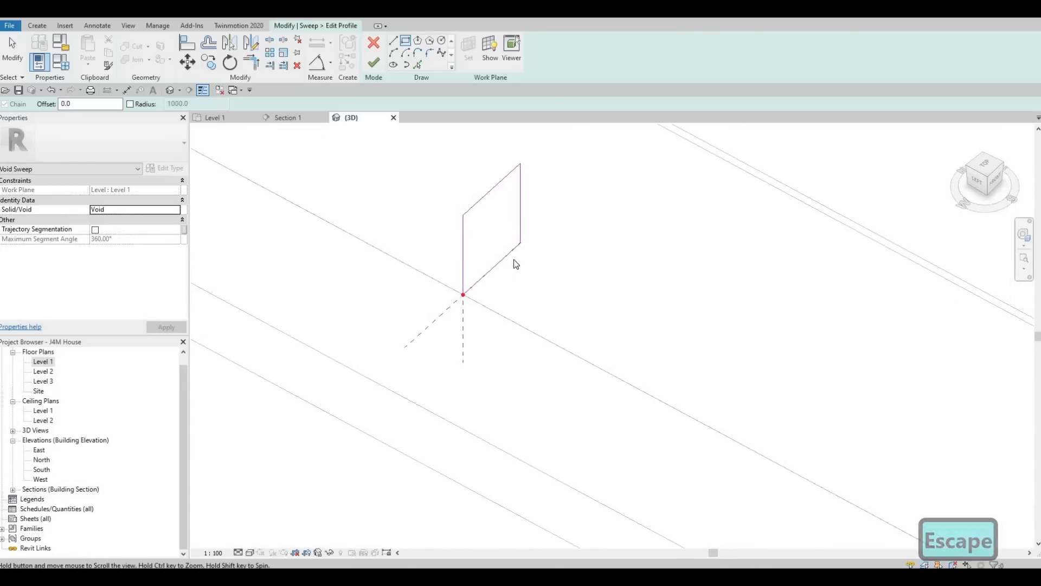
key("Escape")
Step: Size the profile rectangle to 80 wide and 100 high
left_click(513, 259)
left_click(484, 333)
type("80")
key("Return")
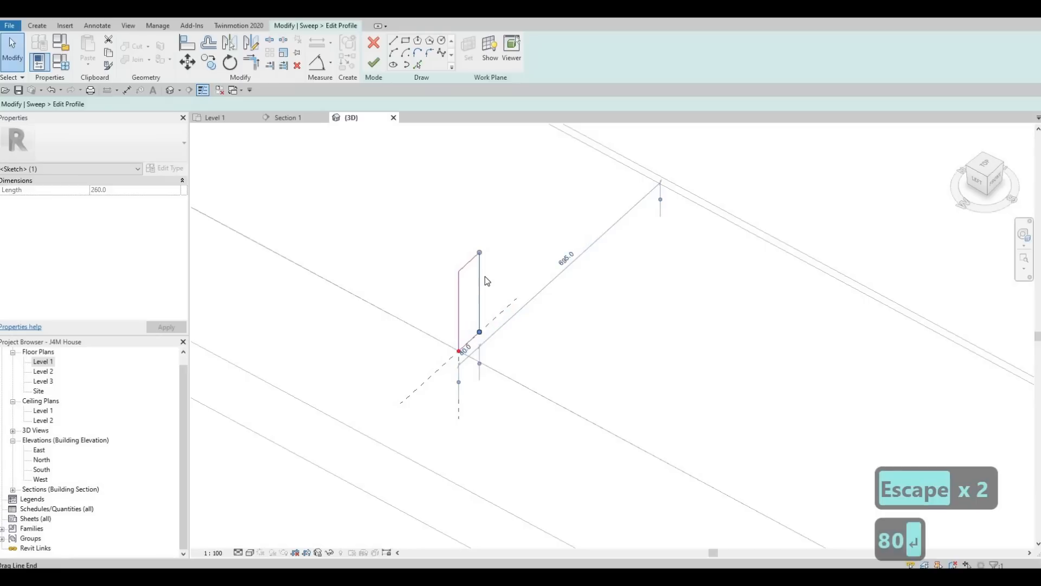
left_click(469, 262)
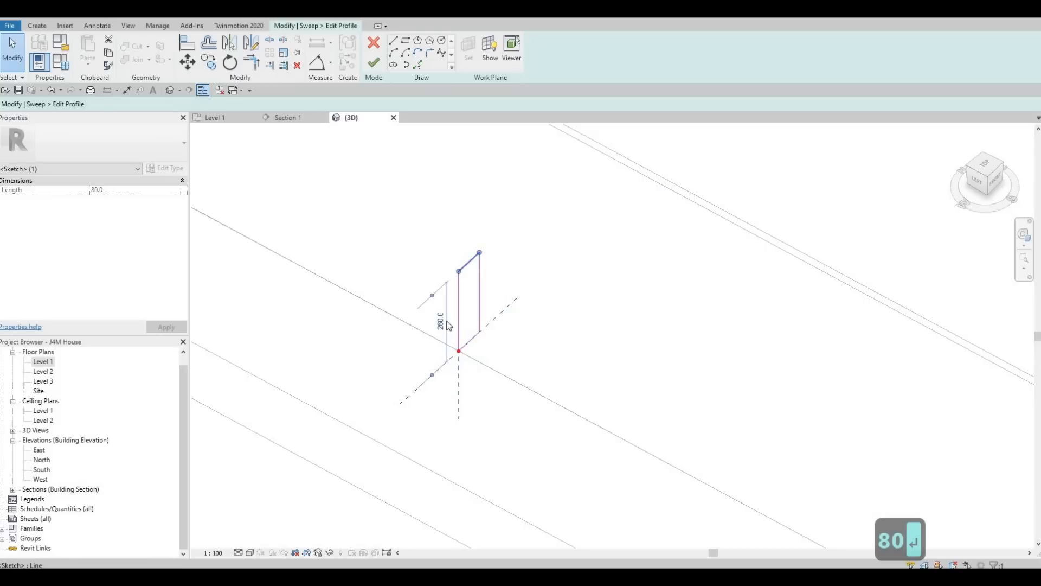
left_click(441, 321)
type("100")
key("Return")
Step: Finish the profile and commit the void sweep along the counter edge
scroll(440, 321, "down", 2)
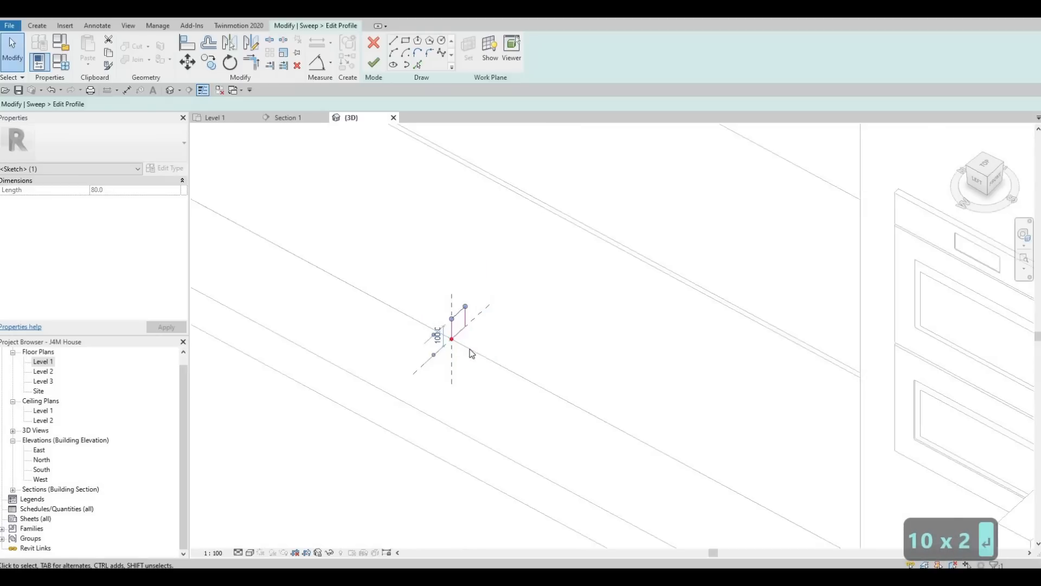
scroll(470, 350, "down", 1)
key("Escape")
key("Escape")
scroll(488, 372, "down", 2)
middle_click_drag(465, 239, 494, 294)
scroll(494, 294, "down", 2)
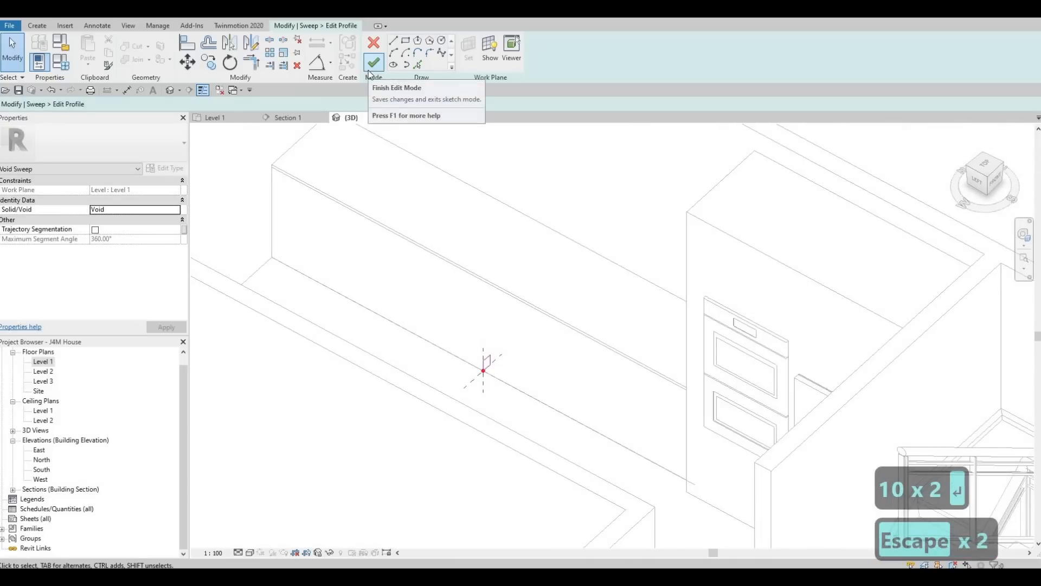
left_click(373, 63)
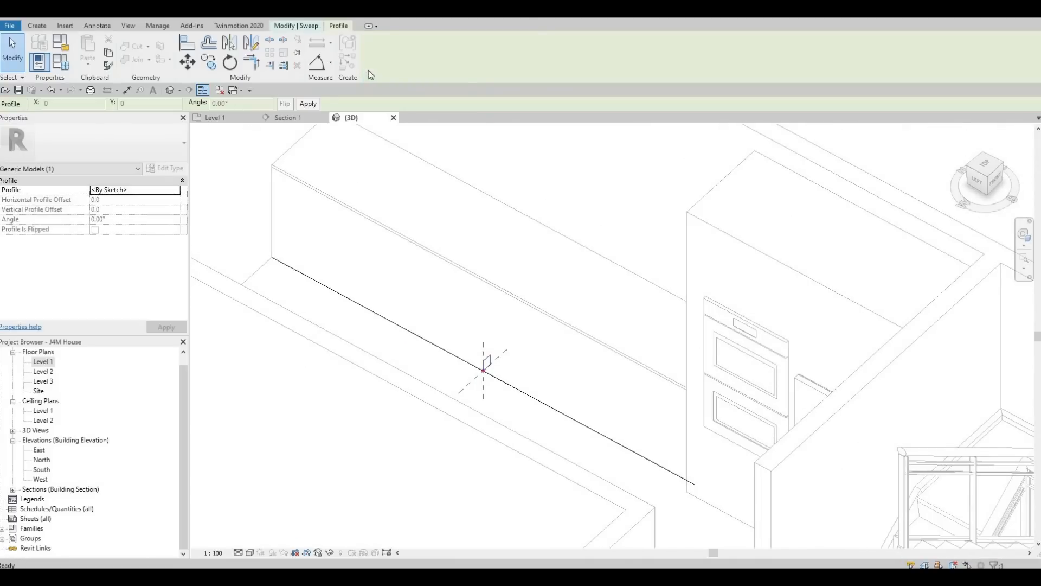
left_click(304, 24)
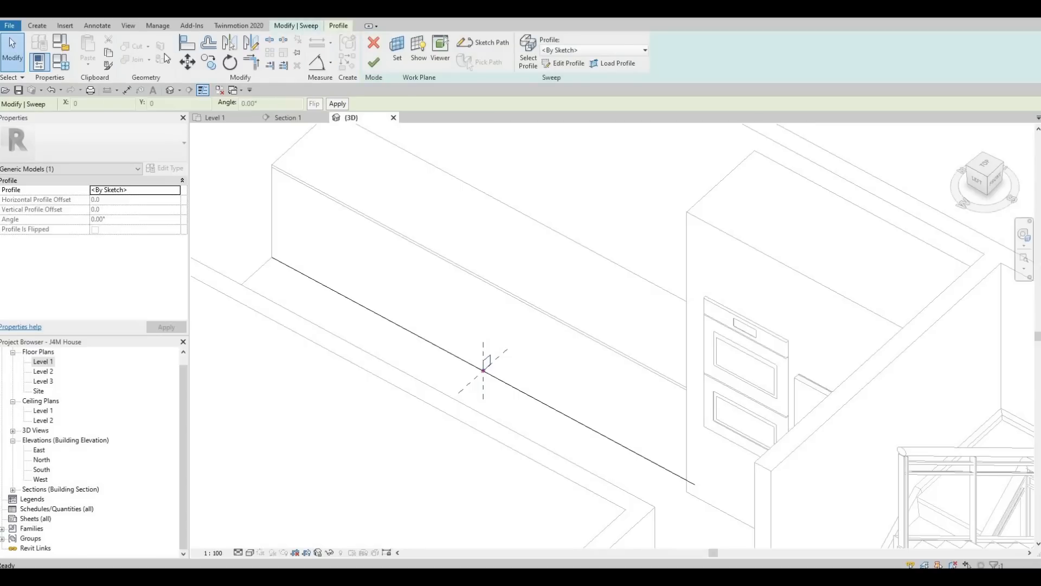
left_click(373, 63)
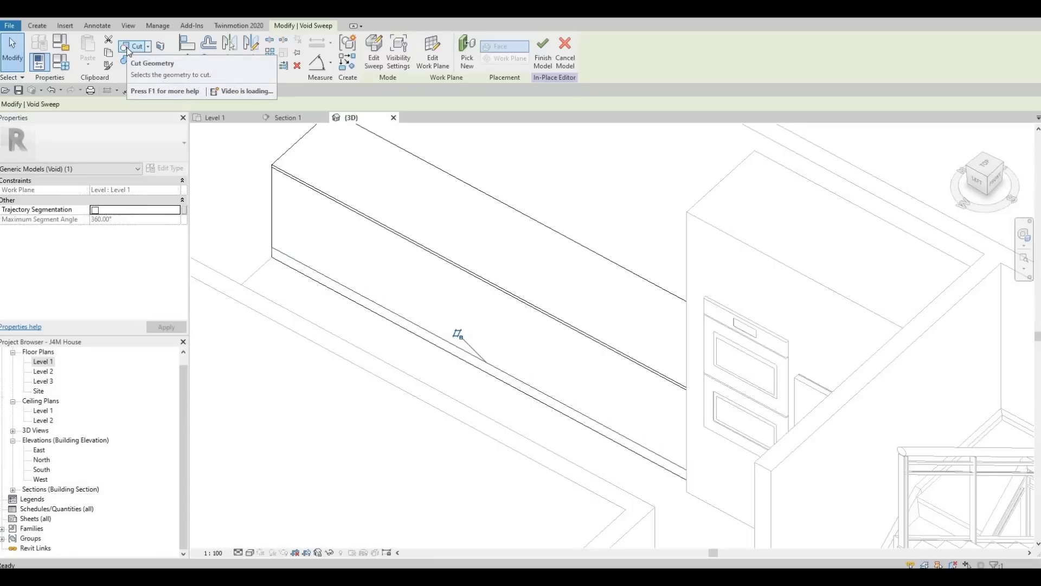
Step: Cut the countertop with the void sweep, inspect the groove, and finish the in-place model
left_click(128, 48)
middle_click_drag(409, 308, 411, 270, "shift")
middle_click_drag(608, 307, 618, 344, "shift")
middle_click_drag(303, 135, 708, 559)
middle_click_drag(543, 242, 730, 569)
middle_click_drag(684, 477, 659, 520, "shift")
middle_click_drag(602, 282, 629, 433)
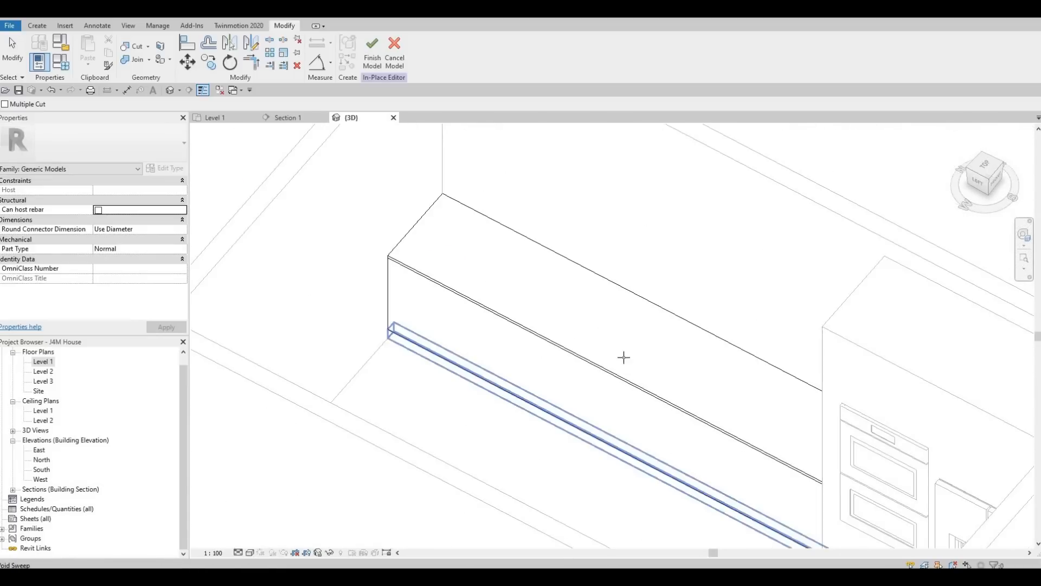
middle_click_drag(623, 358, 568, 256)
left_click(373, 53)
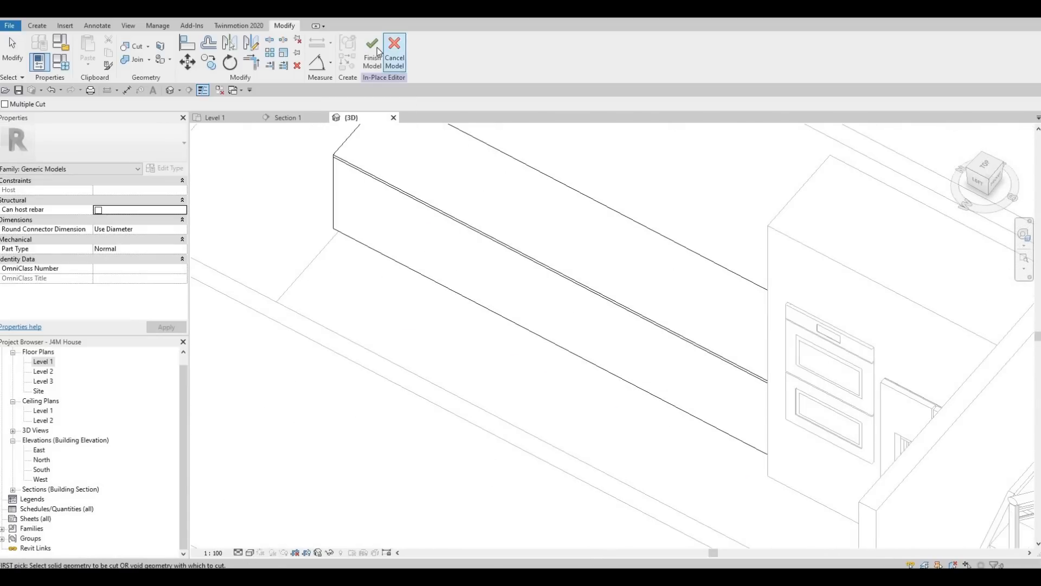
scroll(551, 363, "down", 2)
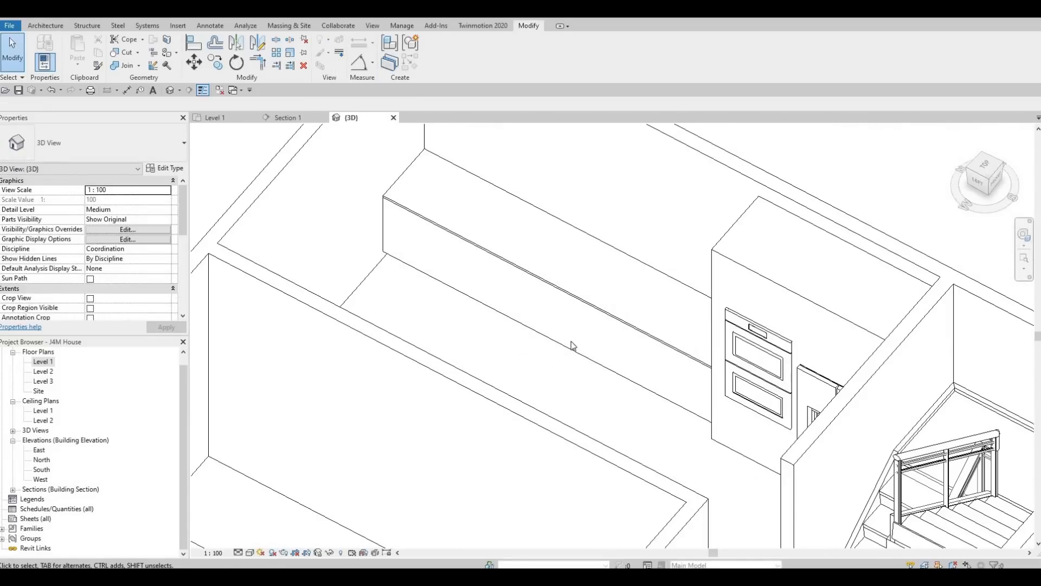
middle_click_drag(588, 343, 580, 334, "shift")
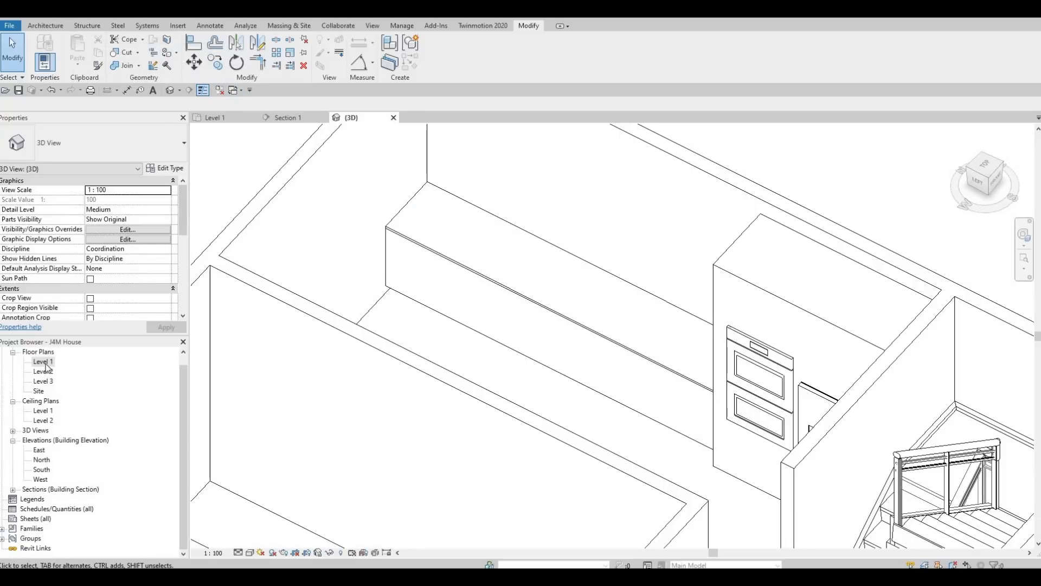
Step: Open the Level 1 floor plan and select M_Cooktop-Gas from the Mid-Range appliance folder to load
double_click(44, 362)
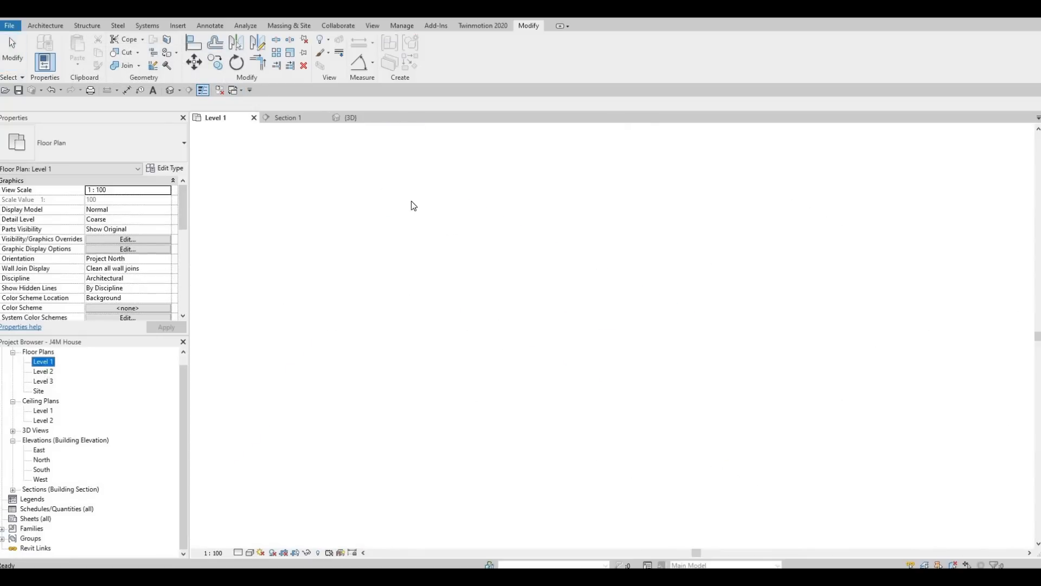
left_click(177, 24)
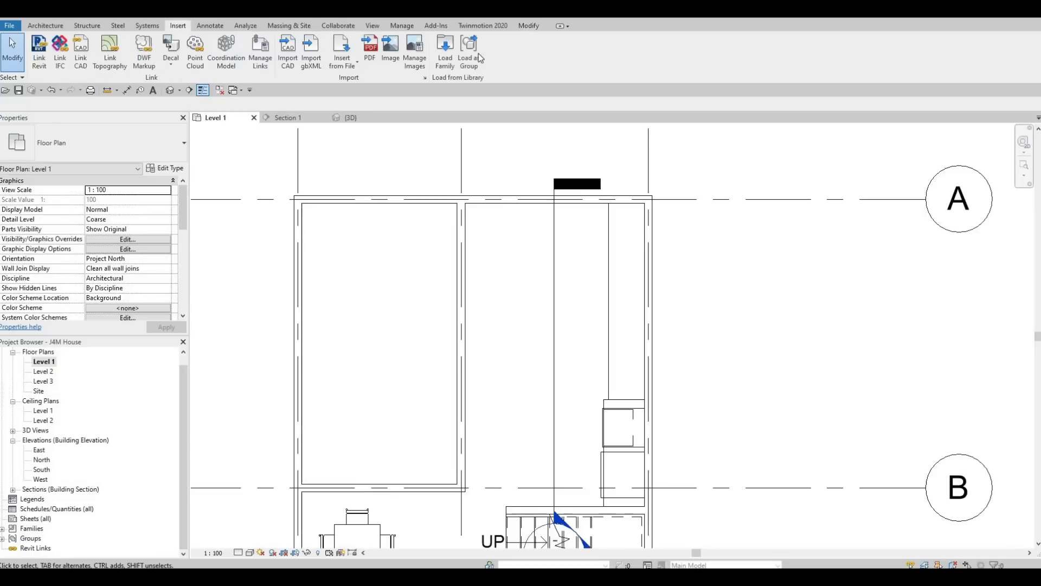
left_click(445, 55)
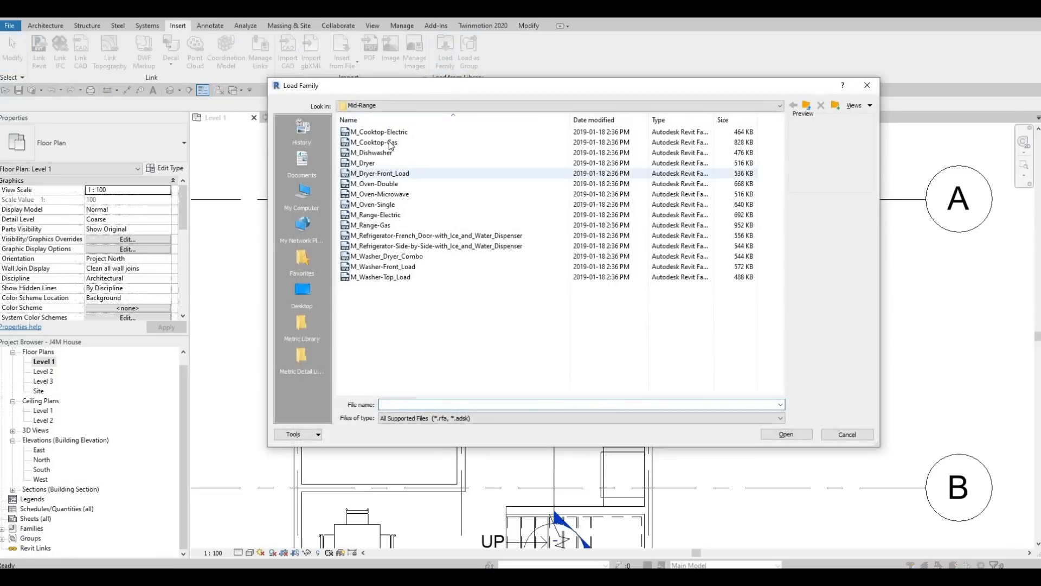
left_click(386, 132)
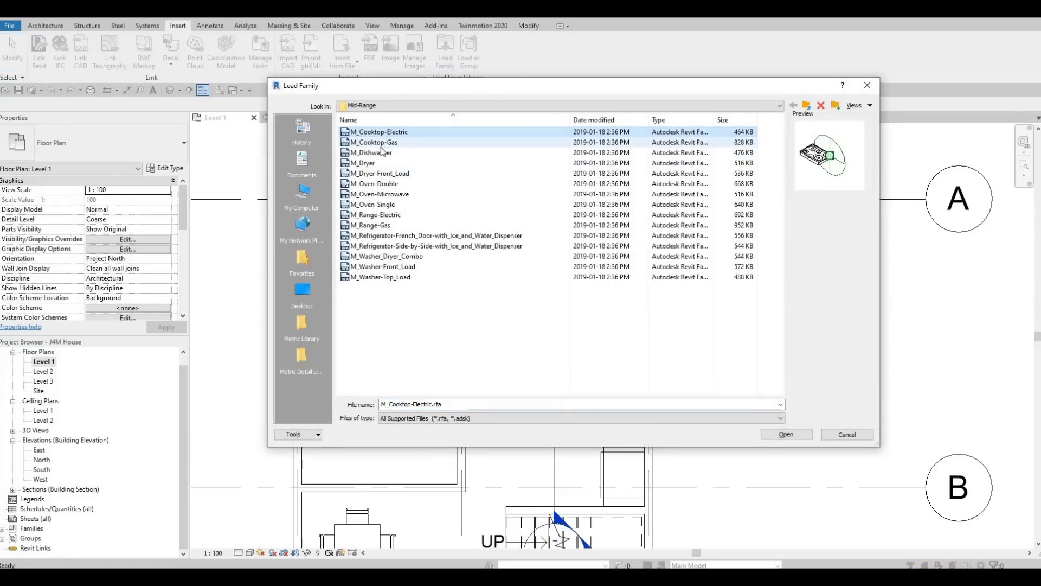
left_click(382, 144)
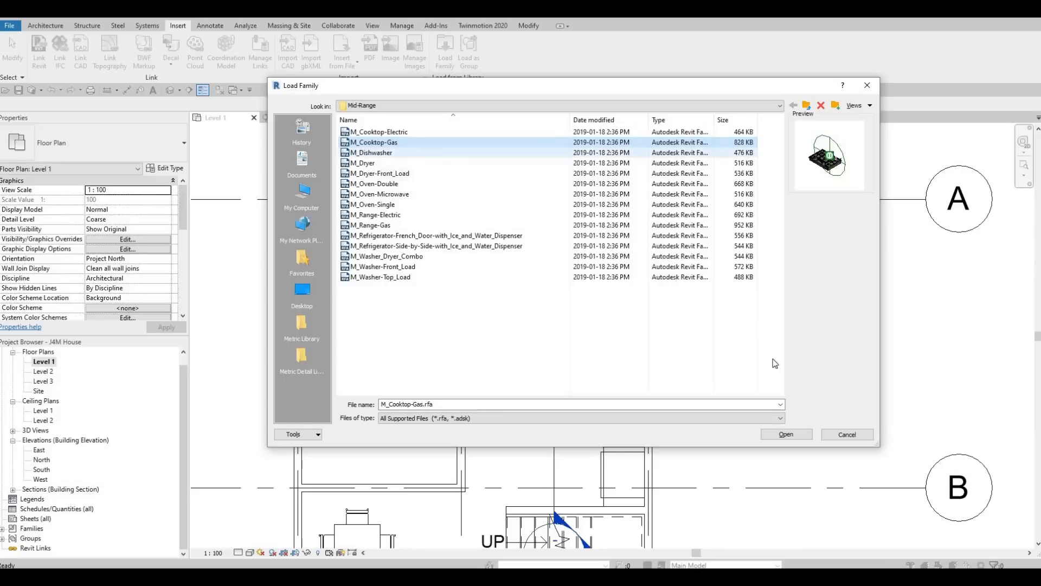
Step: Load M_Cooktop-Gas and place one, rotated to face the room, on the granite countertop
left_click(786, 435)
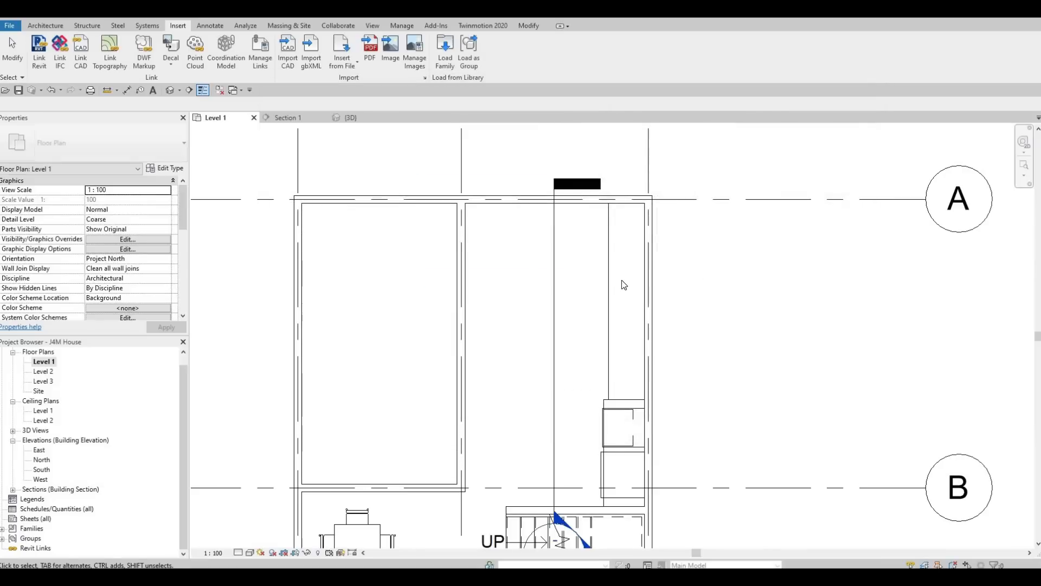
key("c")
key("m")
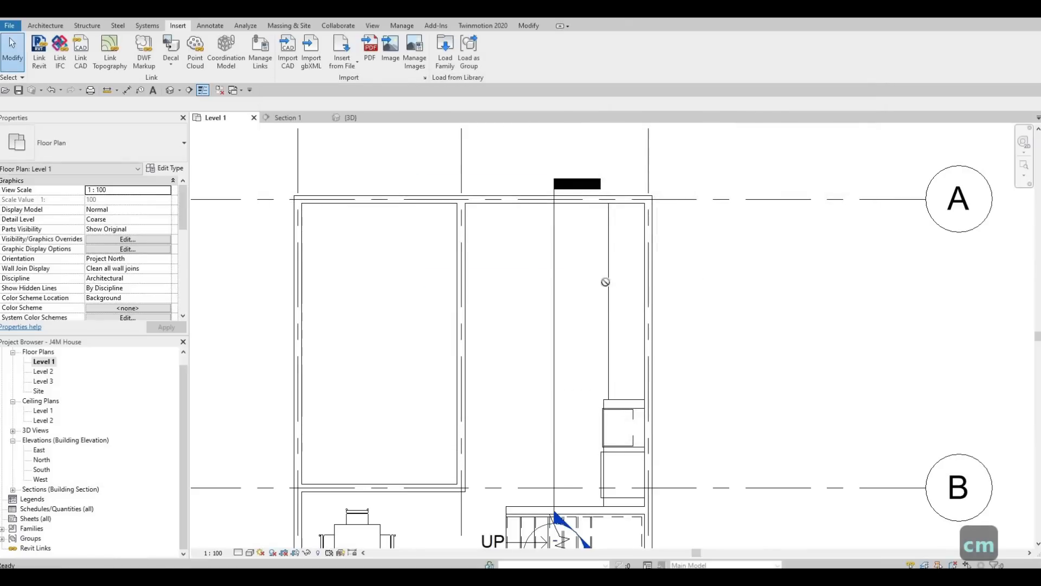
key("space")
key("space")
key("space")
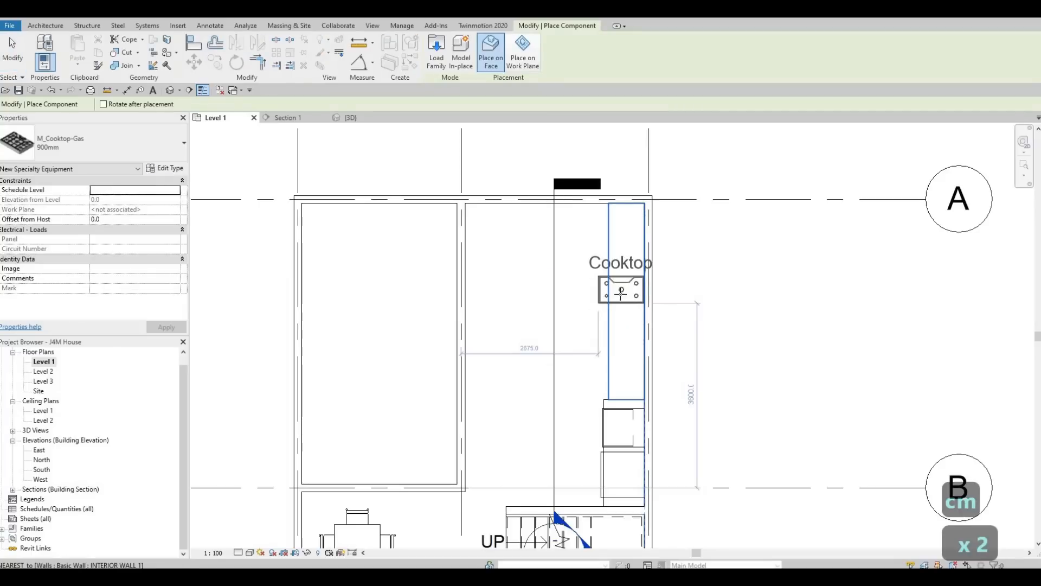
scroll(624, 312, "up", 2)
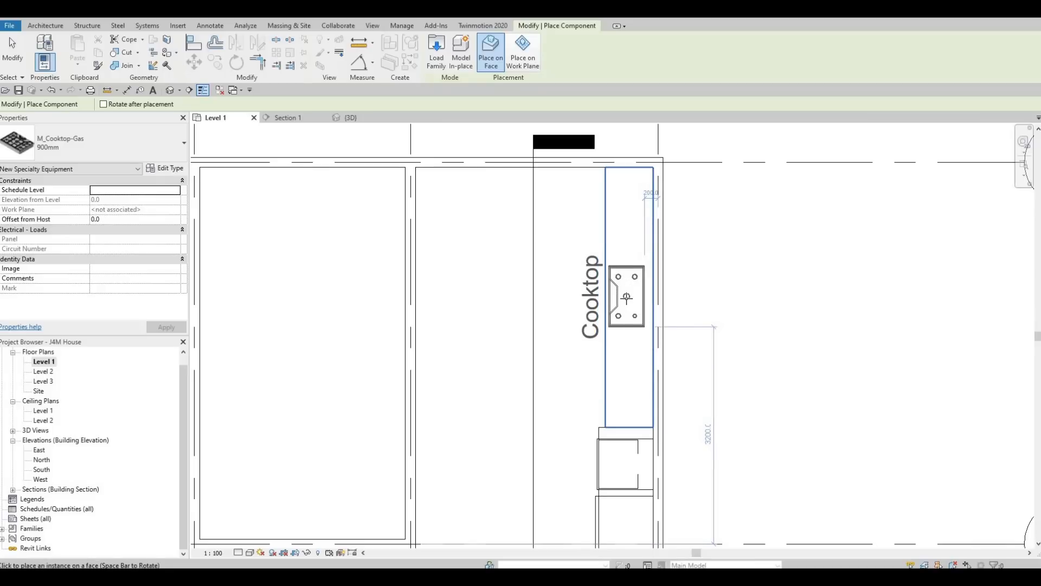
left_click(606, 309)
key("Escape")
key("Escape")
key("Escape")
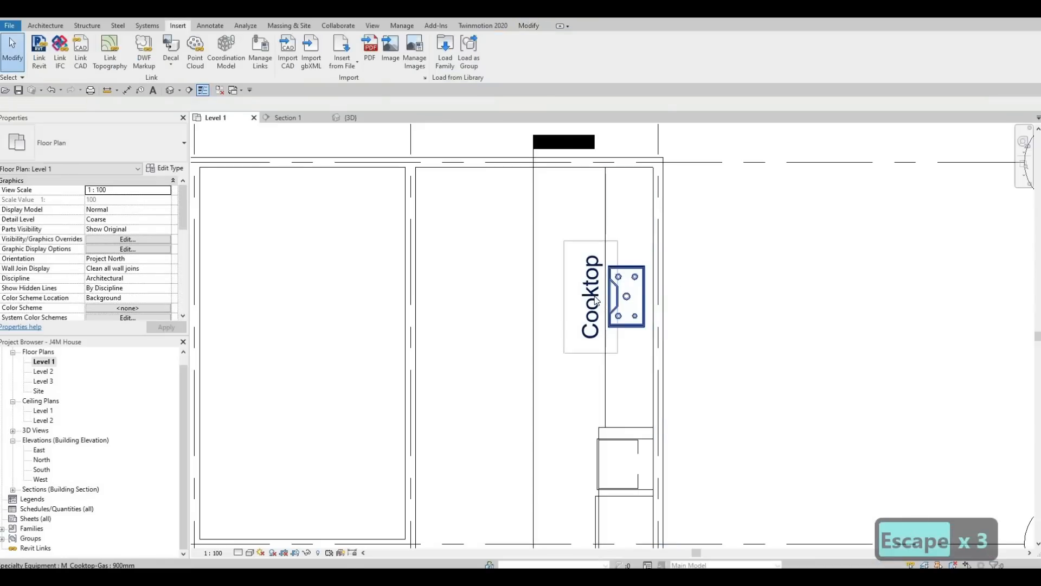
Step: Turn off Show Label in the M_Cooktop-Gas type properties so the Cooktop text disappears
left_click(596, 301)
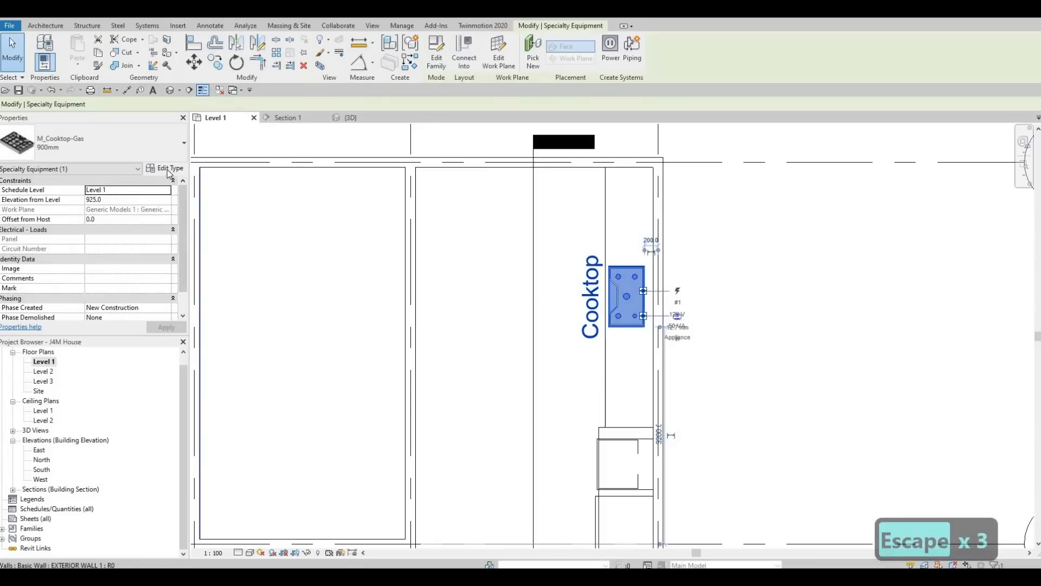
left_click(167, 169)
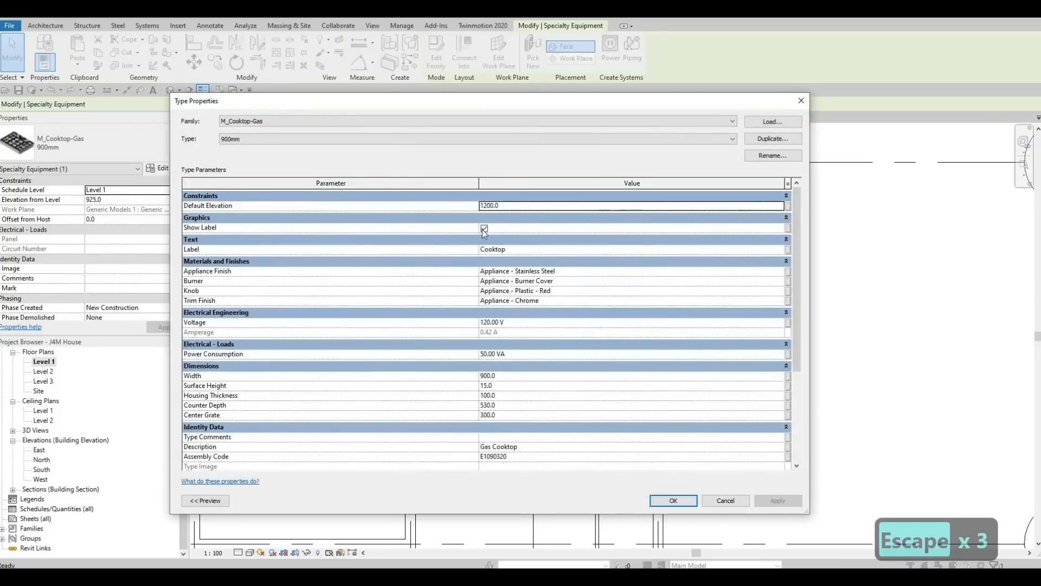
left_click(484, 228)
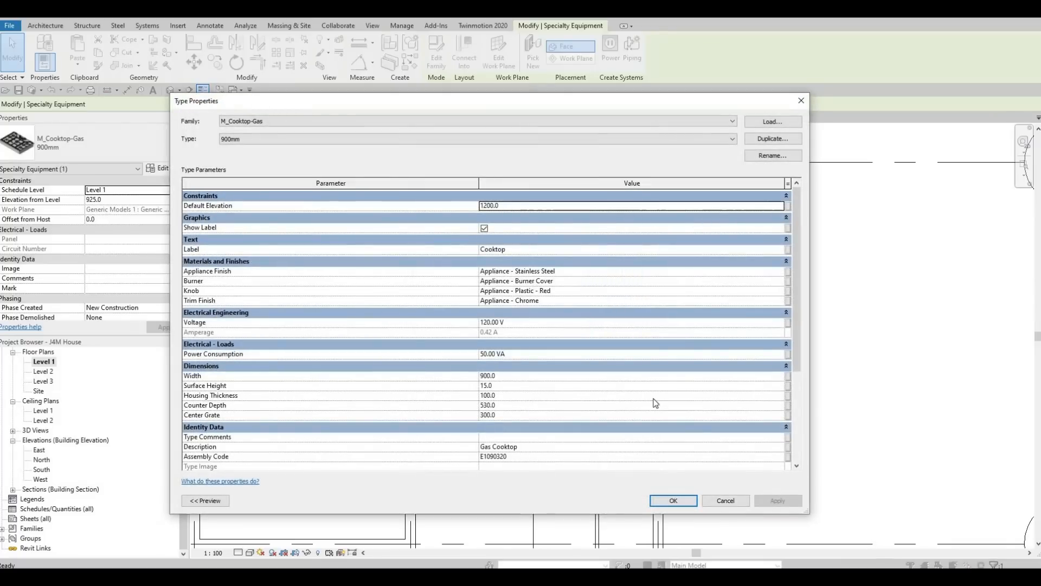
left_click(672, 502)
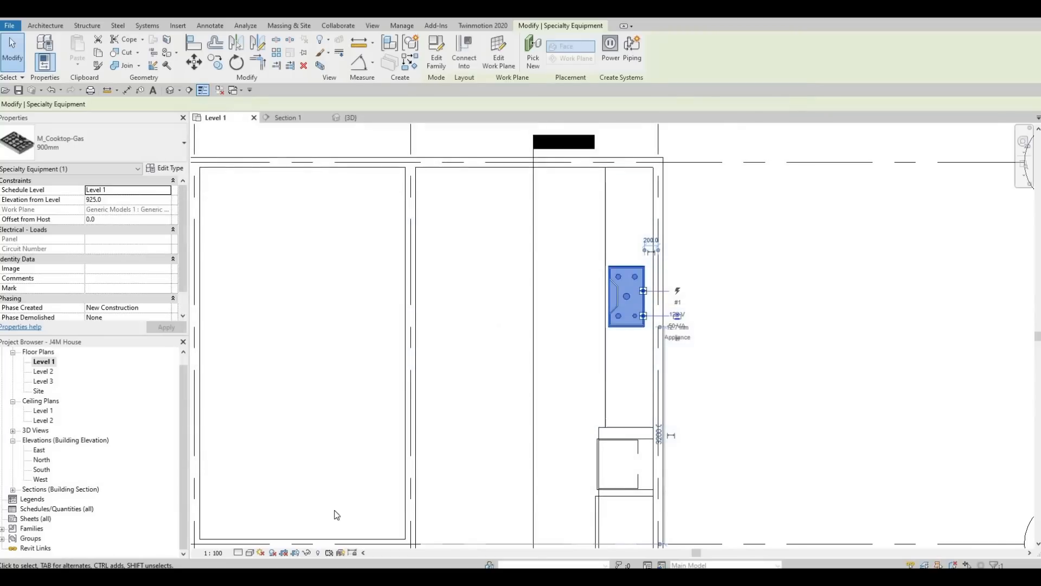
key("Escape")
key("Escape")
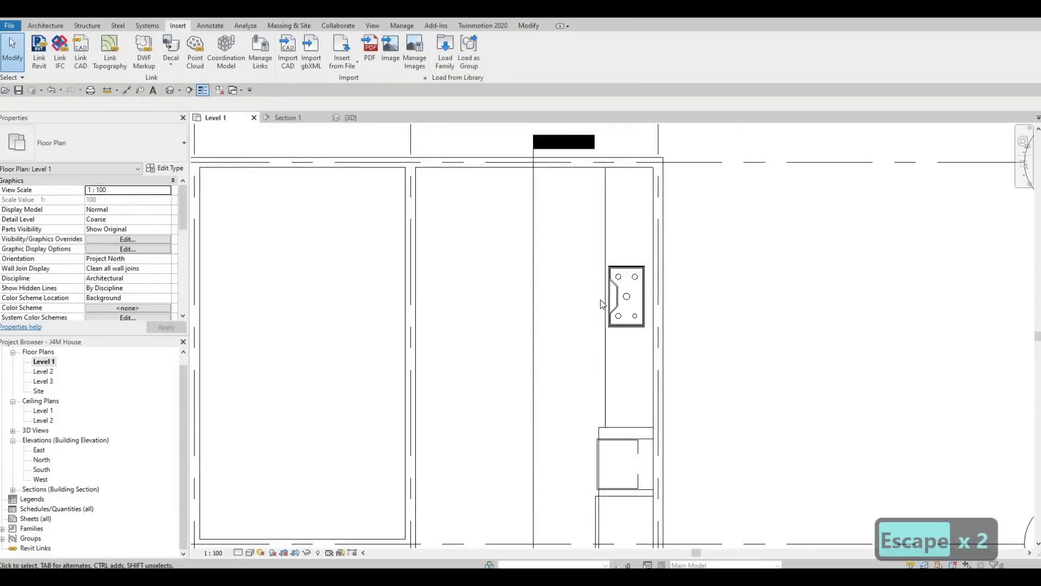
Step: Reopen the family library and browse the Mid-Range appliances: range, microwave oven, double oven, dishwasher, cooktop
left_click(441, 65)
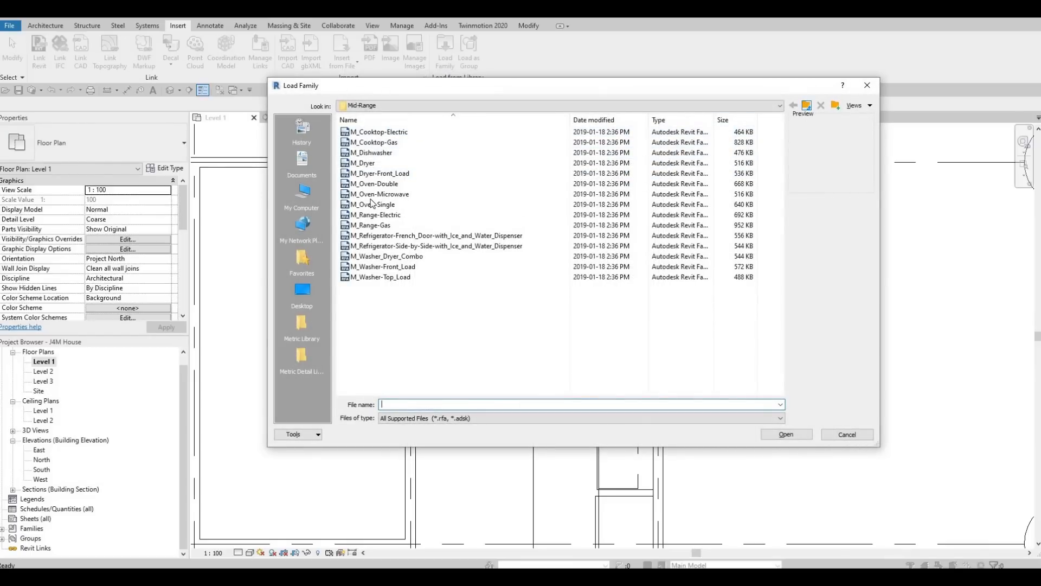
left_click(386, 213)
left_click(388, 194)
left_click(387, 184)
left_click(388, 153)
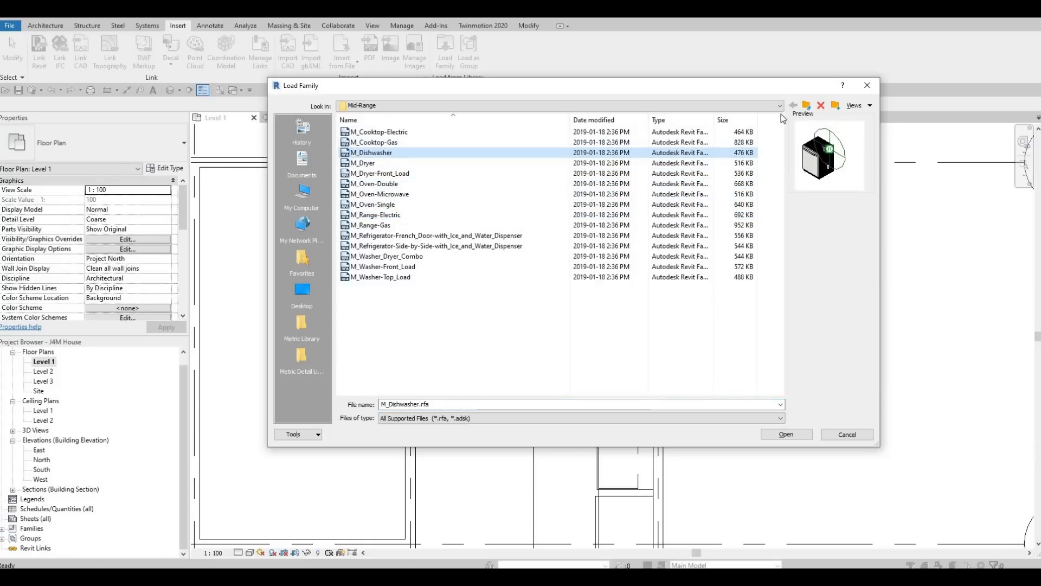
left_click(806, 105)
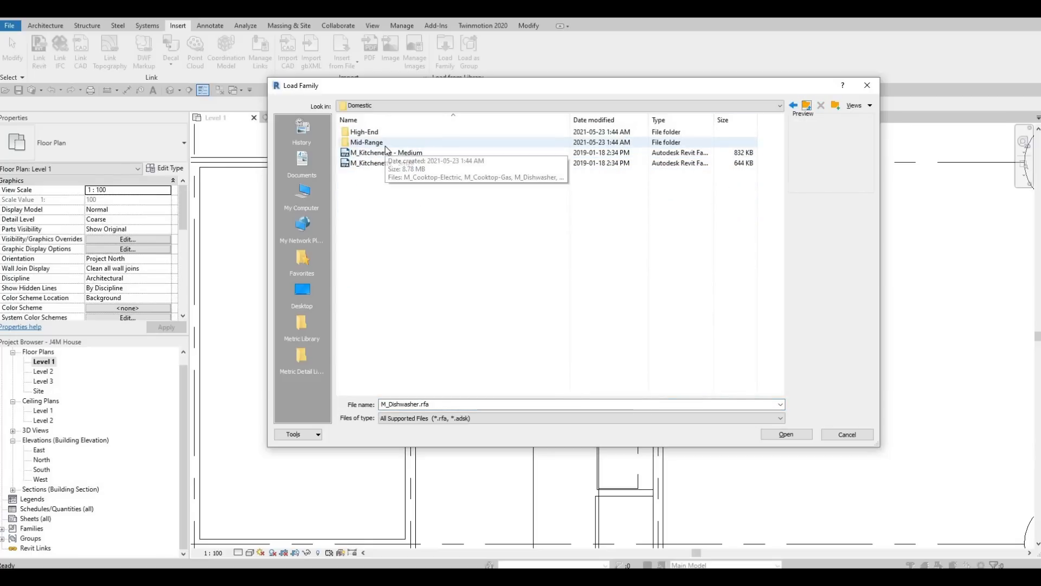
double_click(385, 143)
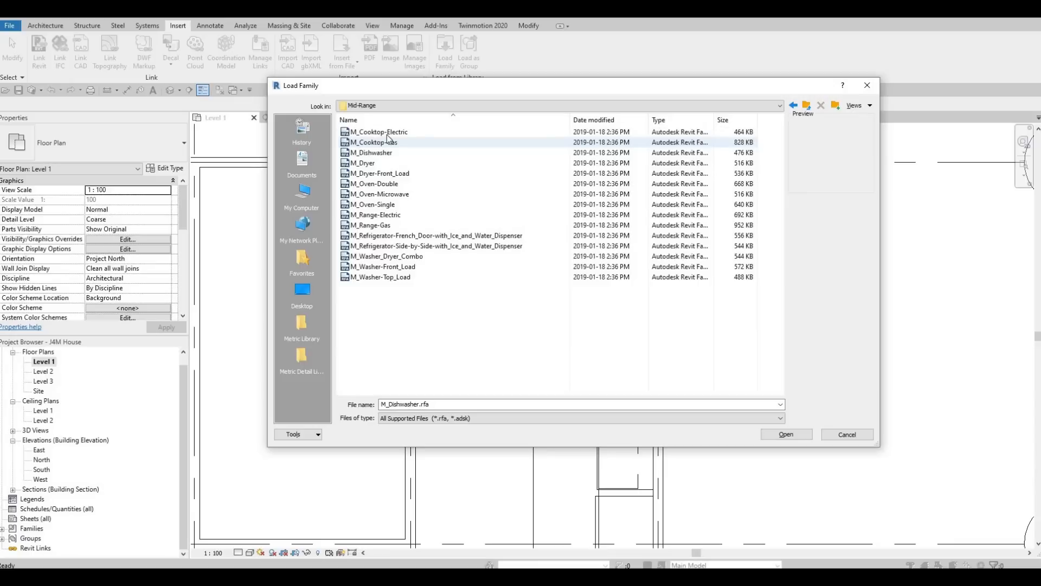
left_click(387, 133)
key("Down")
key("Down")
key("Down")
key("Down")
key("Down")
key("Down")
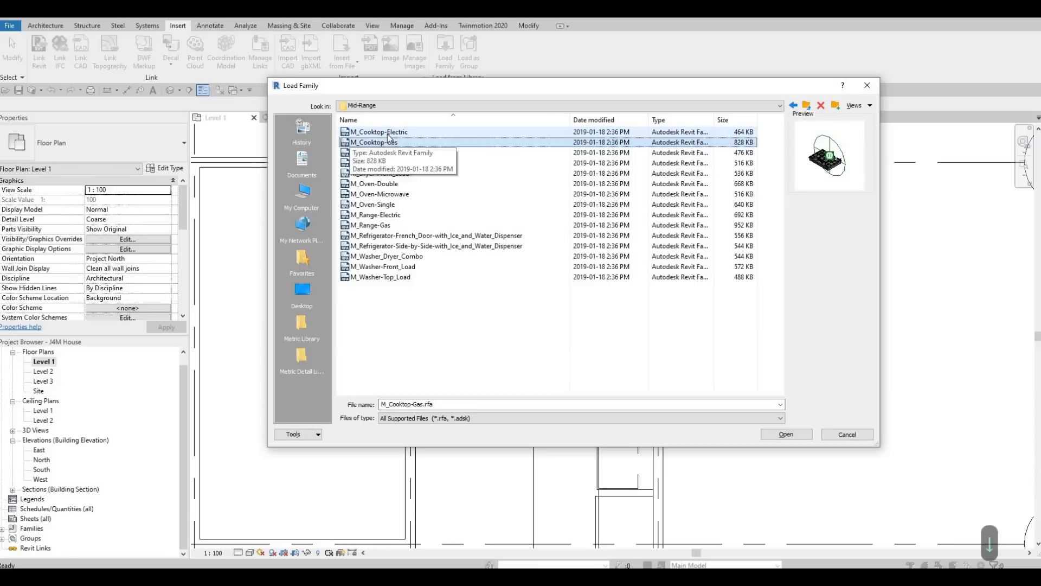
key("Down")
key("Down")
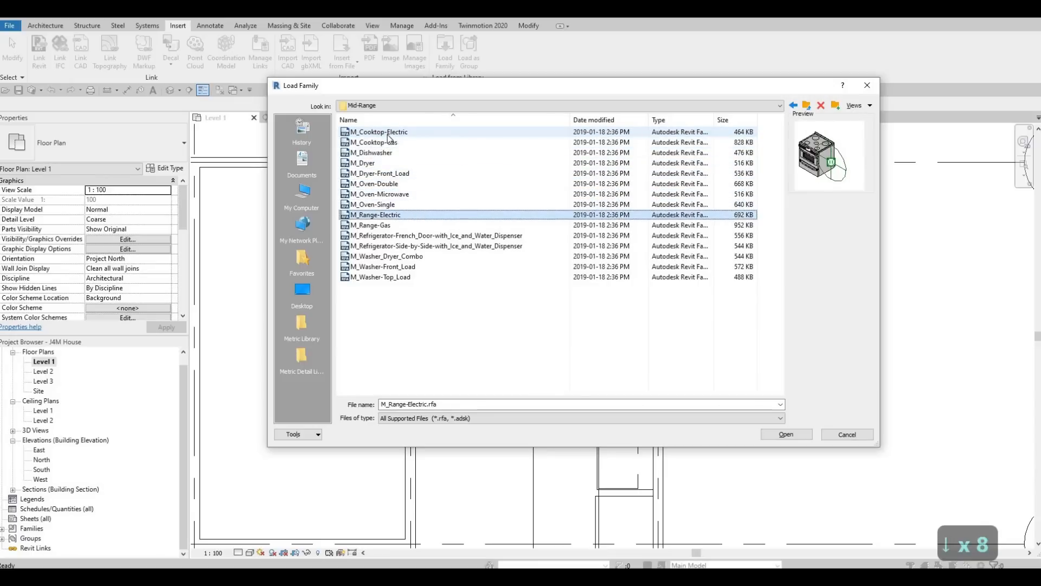
Step: Open the High-End appliance folder and select M_Hood-Wall.rfa
key("BackSpace")
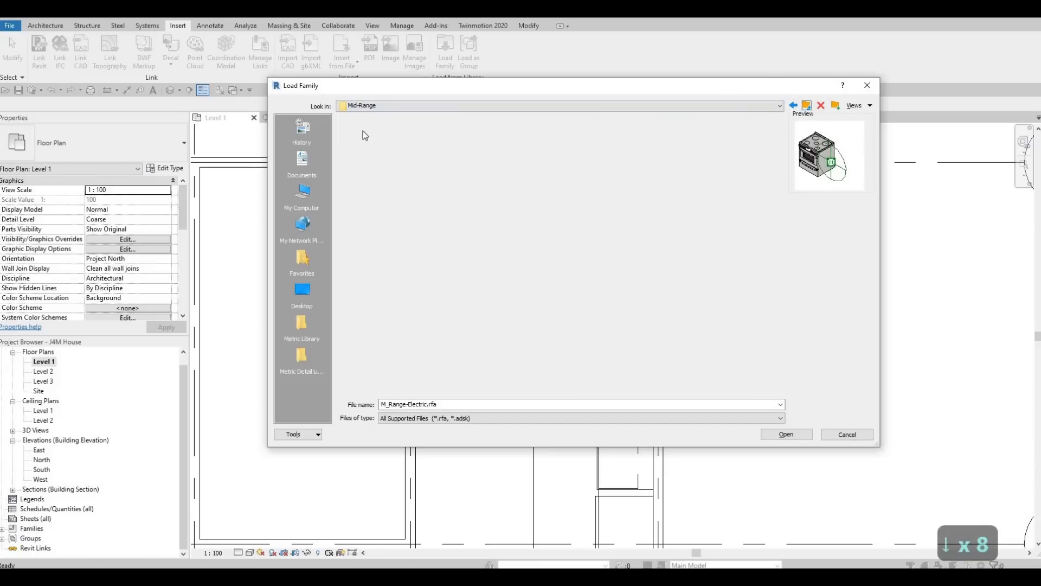
double_click(363, 132)
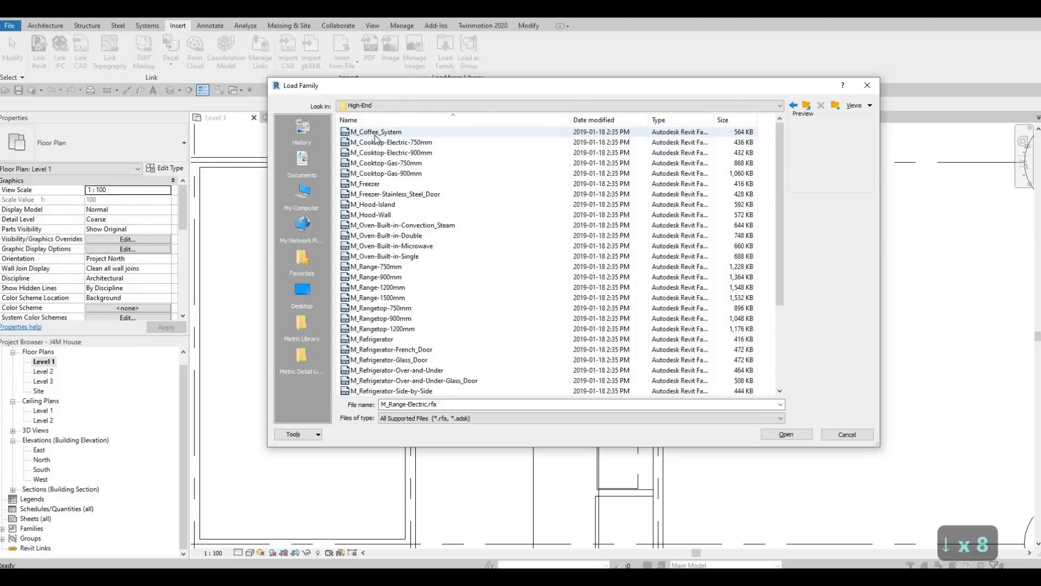
left_click(375, 136)
key("Down")
key("Down")
key("Down")
key("Down")
key("Down")
key("Down")
key("Down")
key("Down")
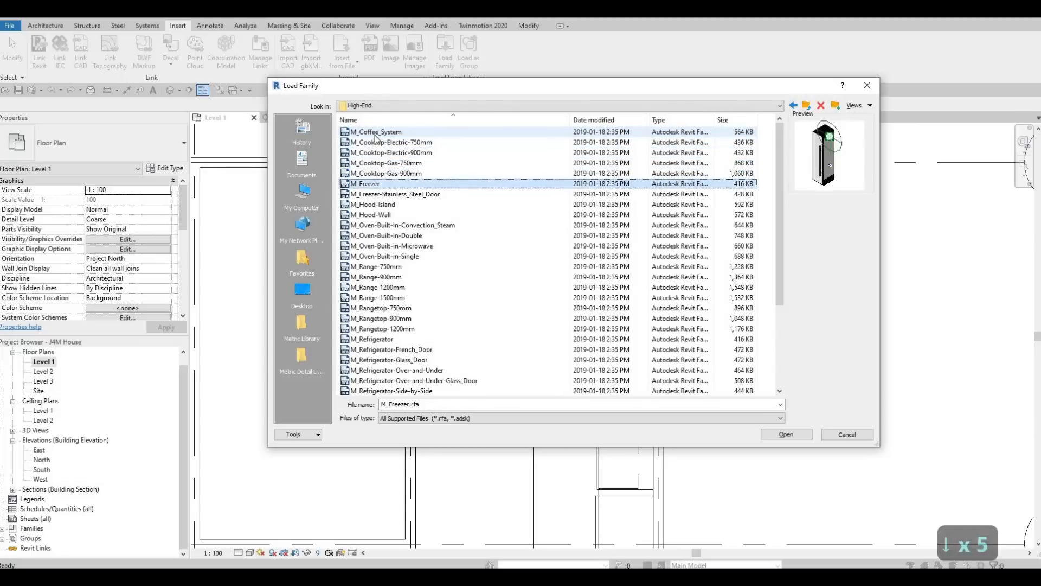
key("Up")
key("Up")
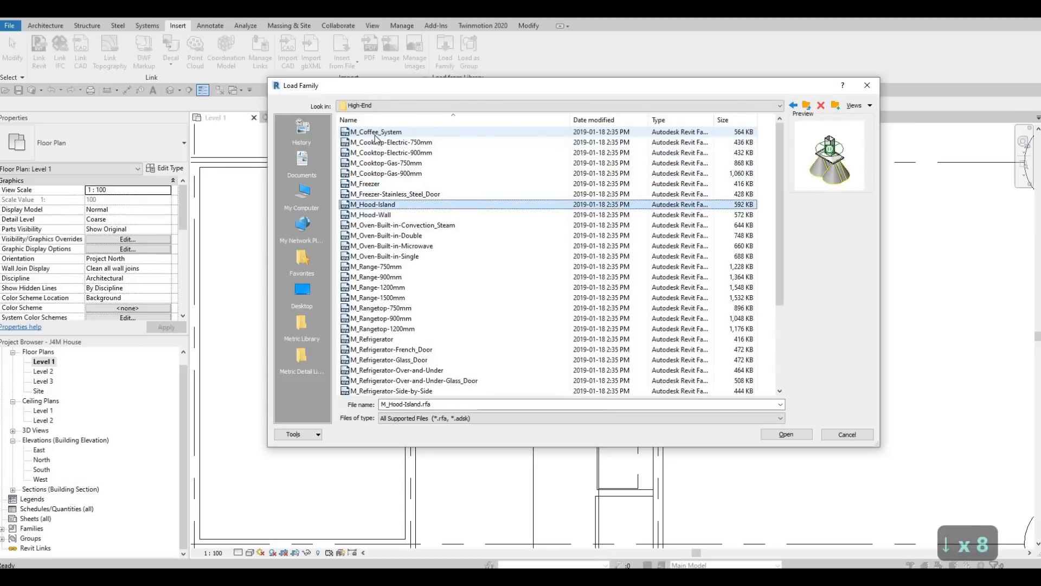
key("Down")
key("Down")
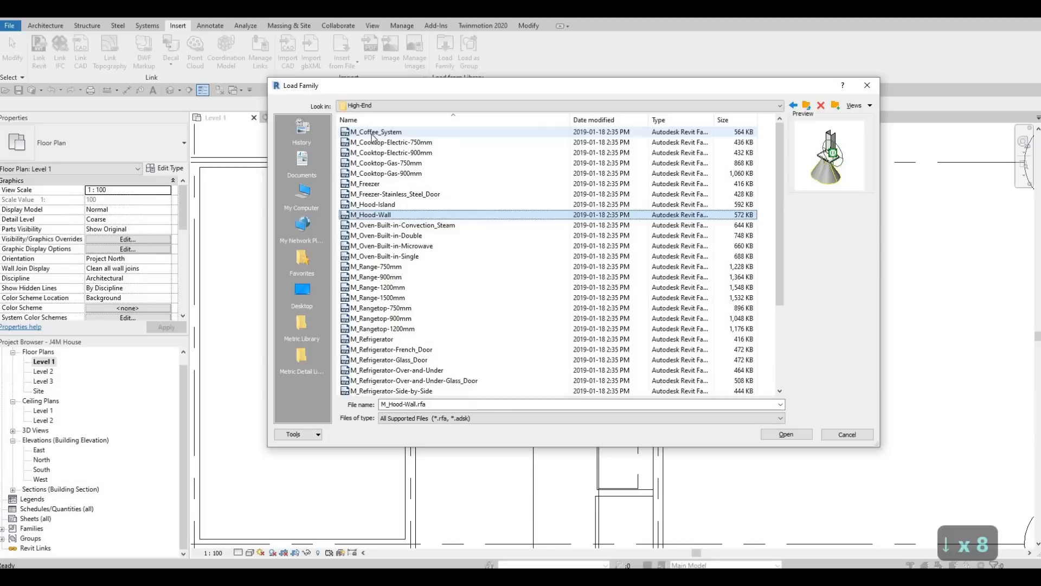
Step: Load M_Hood-Wall and place it, rotated toward the wall, over the gas cooktop using CM
left_click(786, 437)
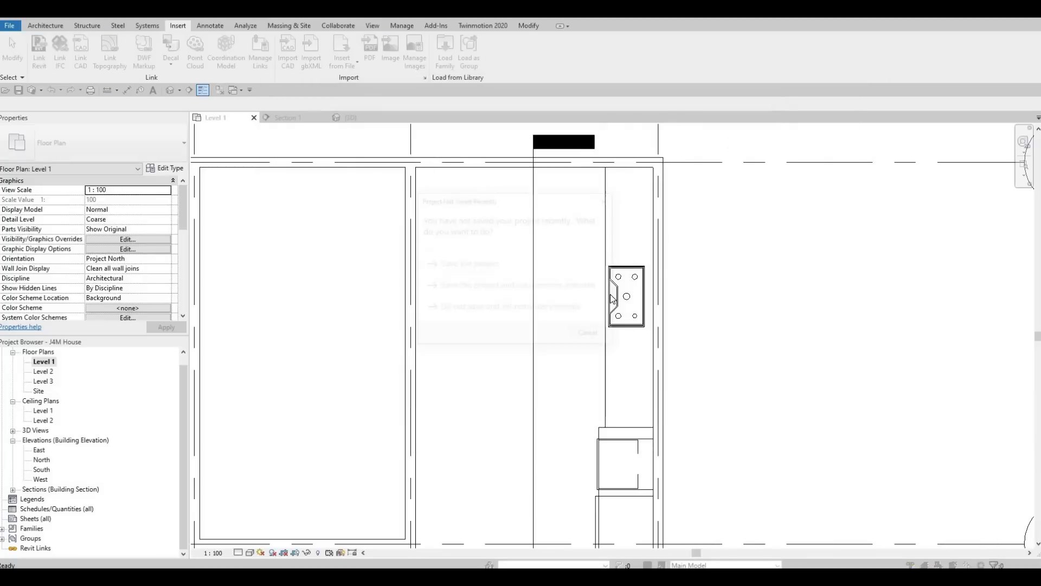
key("c")
key("m")
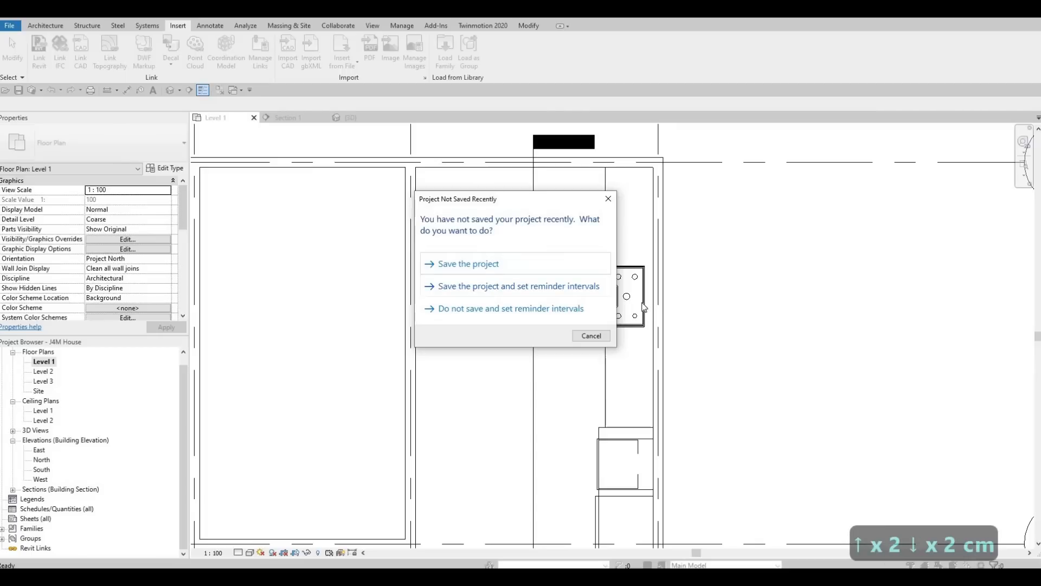
key("Escape")
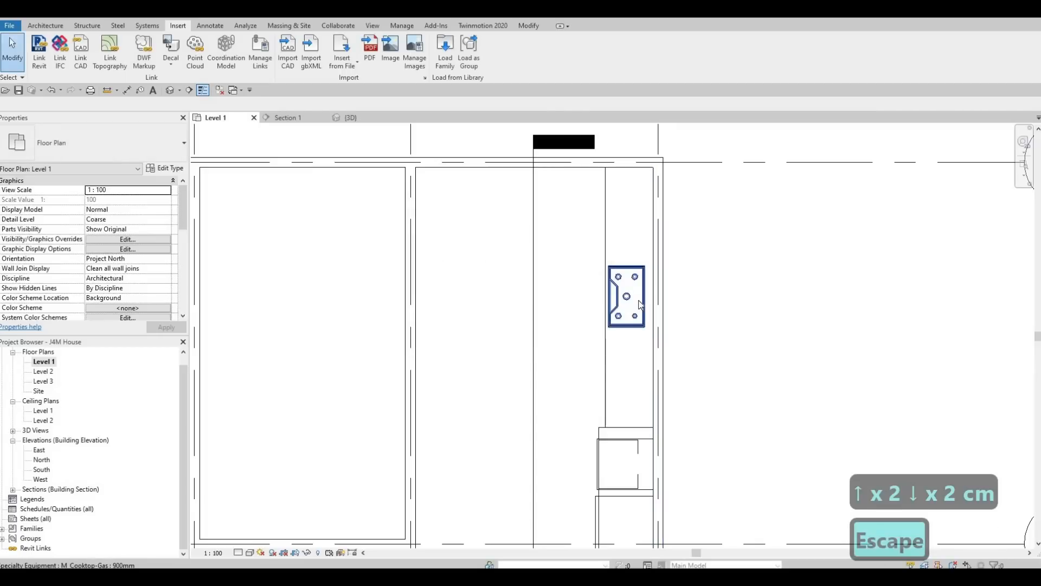
key("c")
key("m")
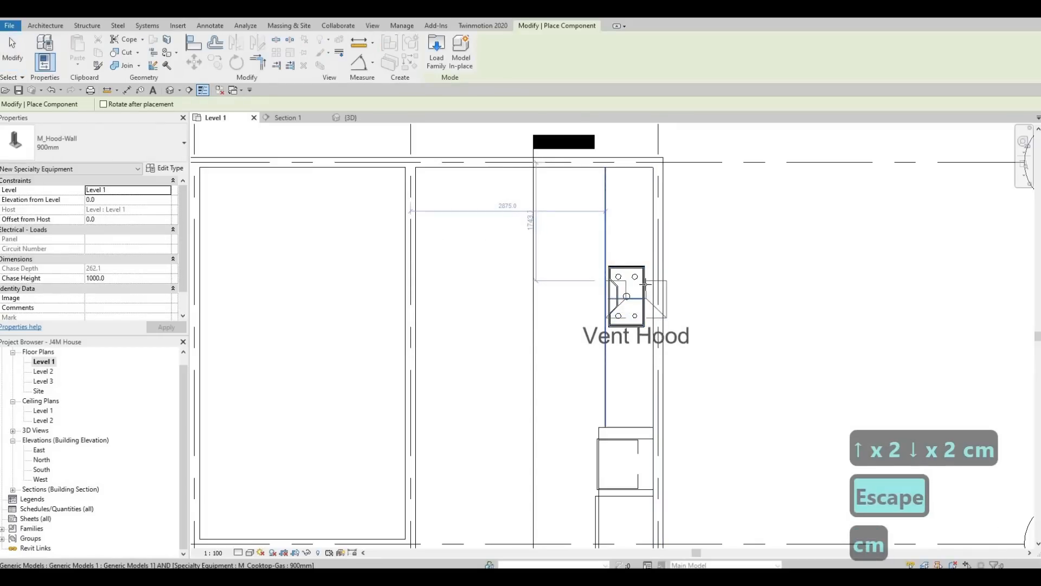
key("space")
key("space")
key("space")
key("space")
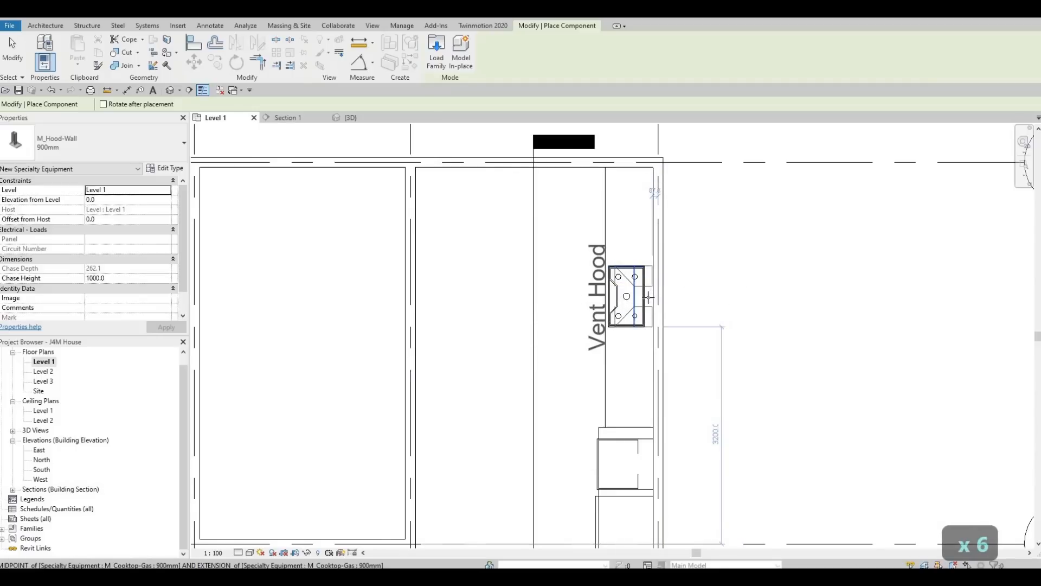
left_click(648, 297)
key("Escape")
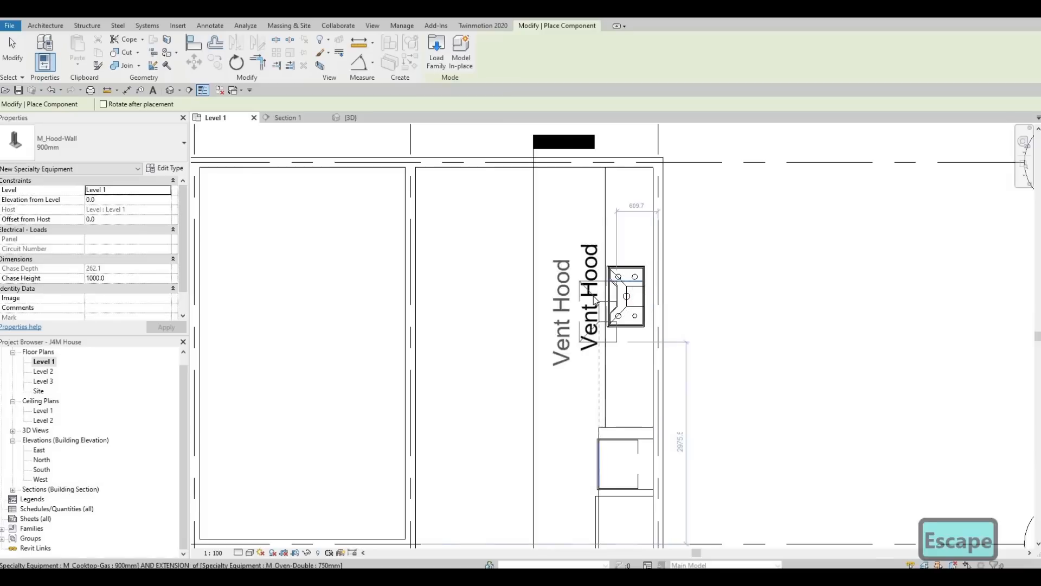
key("Escape")
key("Escape")
Step: Turn off Show Label in the M_Hood-Wall type properties
left_click(595, 300)
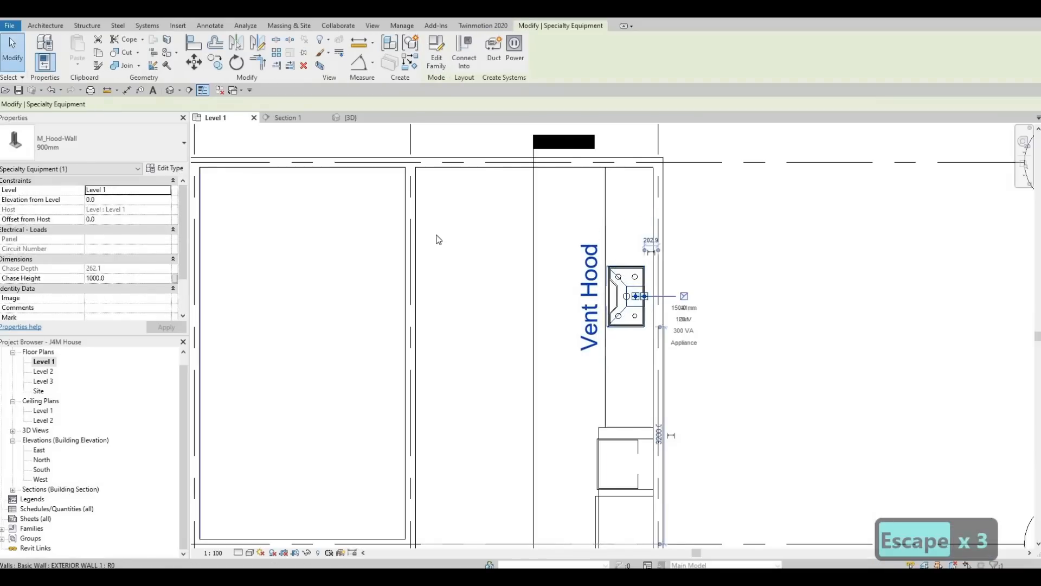
left_click(161, 168)
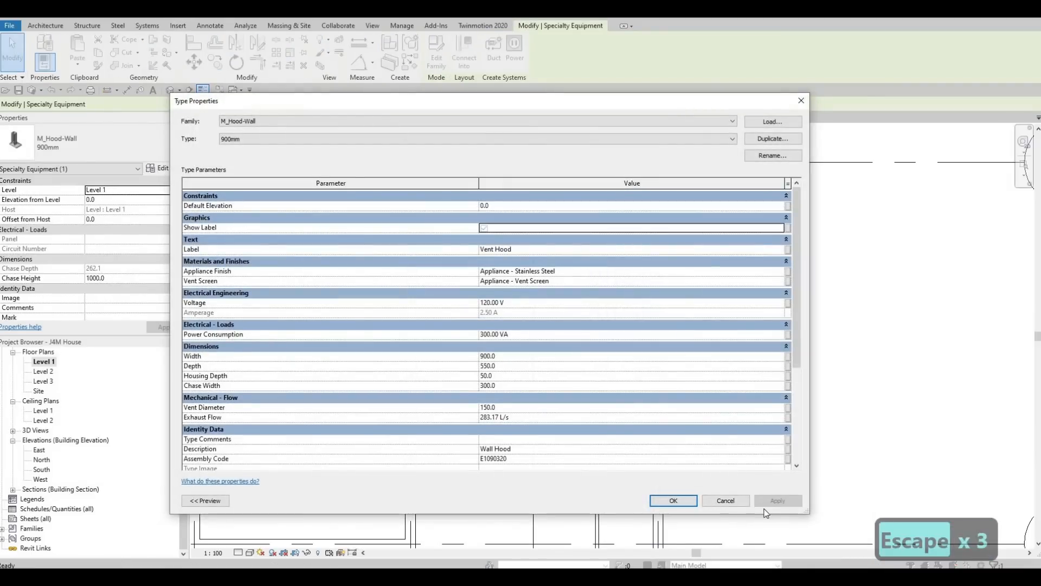
left_click(673, 500)
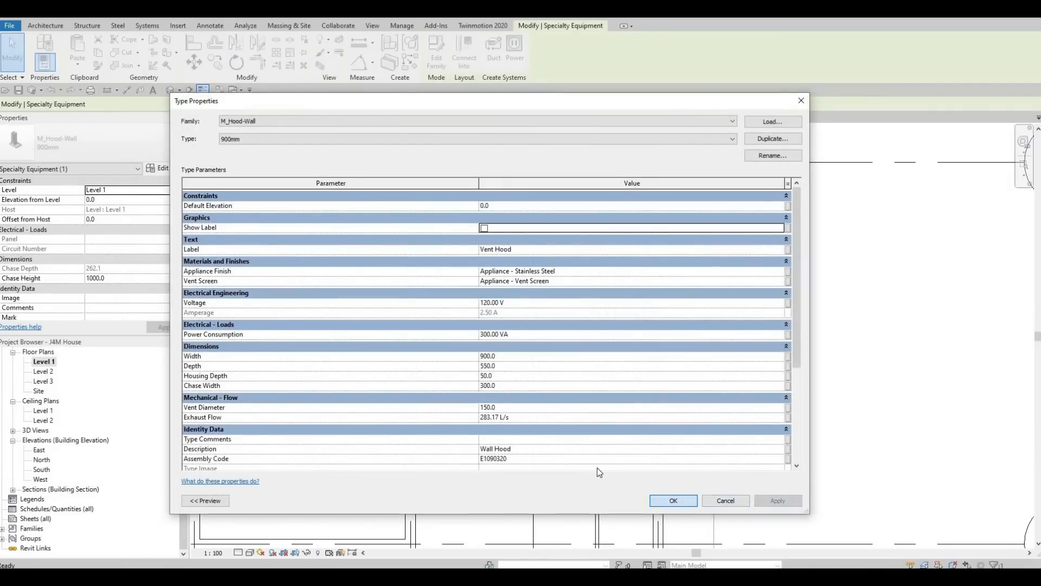
scroll(597, 466, "down", 3)
key("Escape")
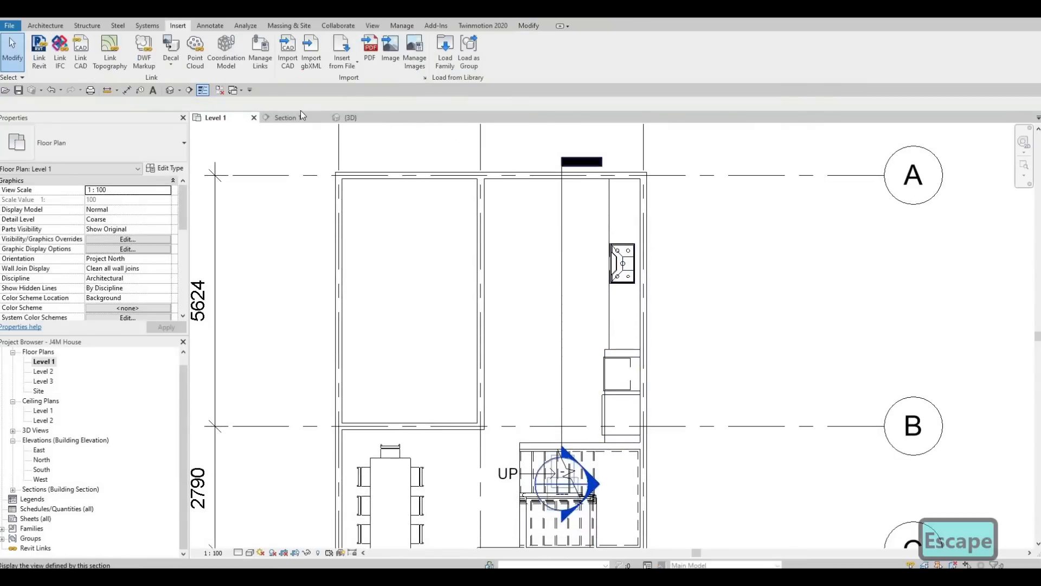
Step: In Section 1, nudge the wall hood upward until its offset reads 1680.0 above Level 1
left_click(284, 117)
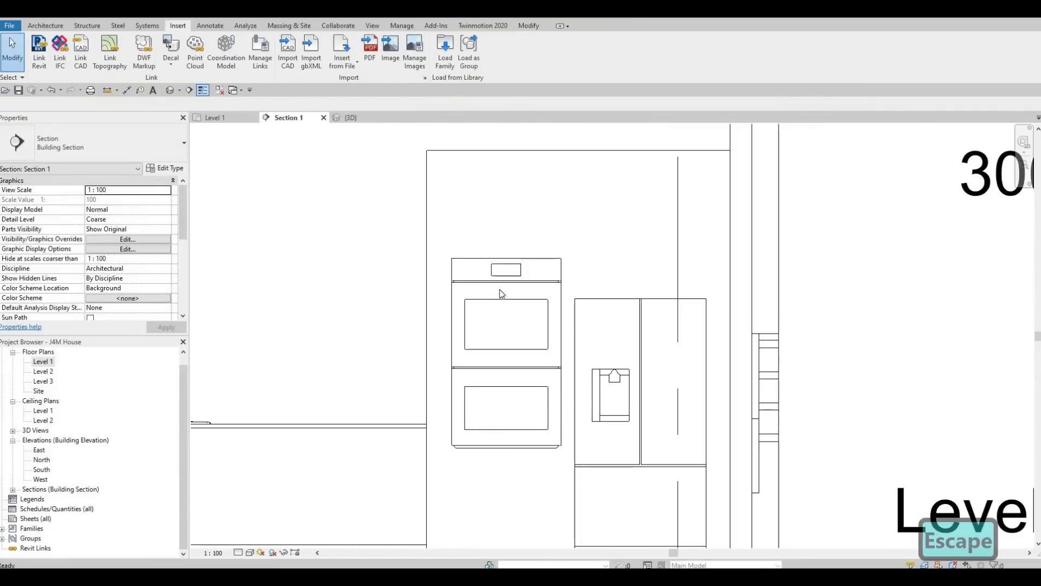
scroll(502, 323, "down", 3)
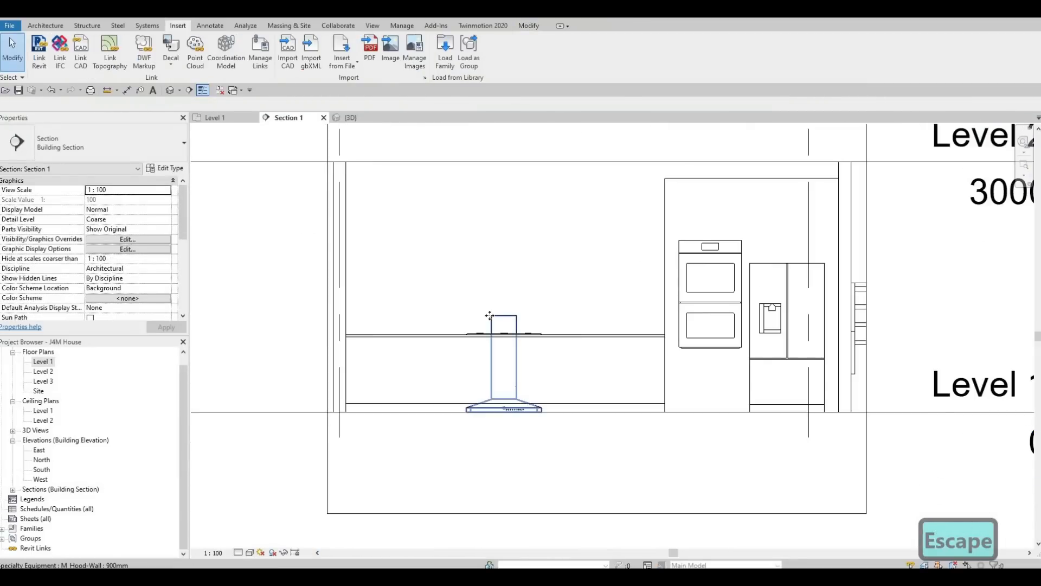
left_click(489, 315)
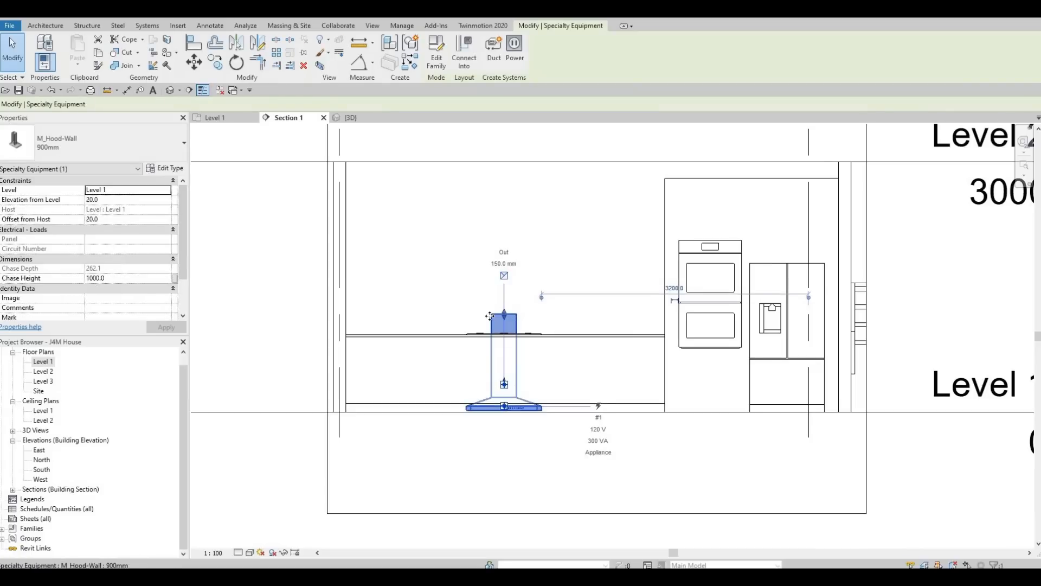
key("Up")
key("Up")
key("Up")
key("Up")
key("Up")
key("Up")
key("Up")
key("Up")
key("Up")
key("Up")
key("Up")
key("Up")
key("Up")
key("Up")
key("Up")
key("Up")
key("Up")
key("Up")
key("Up")
key("Up")
key("Up")
key("Up")
key("Up")
key("Up")
key("Up")
key("Up")
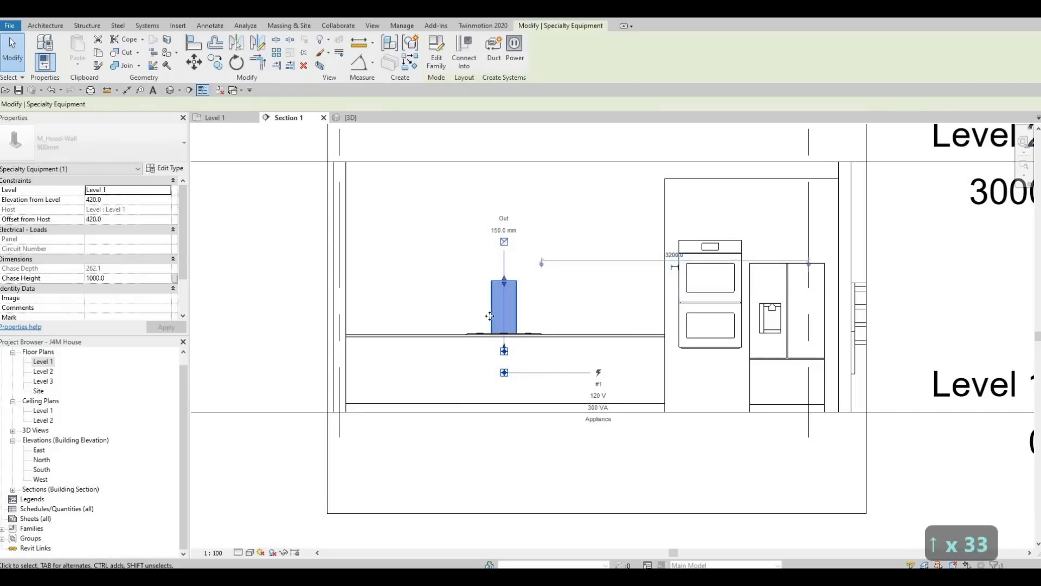
key("Up")
key("Up")
key("Up")
key("Up")
key("Up")
key("Up")
key("Up")
key("Up")
key("Up")
key("Up")
key("Up")
key("Up")
key("Up")
key("Up")
key("Up")
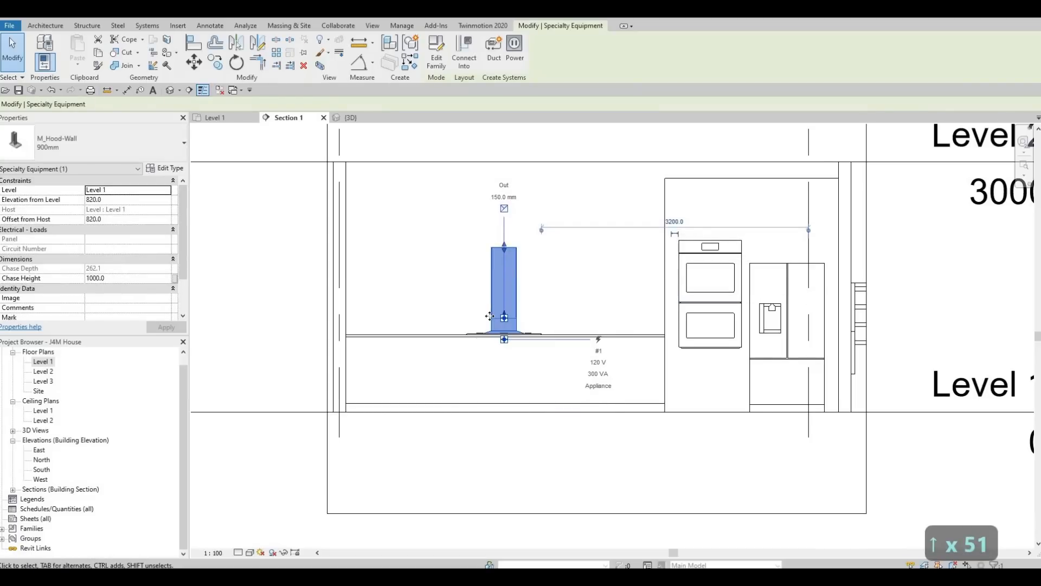
key("Up")
key("Up")
key("Up")
key("Up")
key("Up")
key("Up")
key("Up")
key("Up")
key("Up")
key("Up")
key("Up")
key("Up")
key("Up")
key("Up")
key("Up")
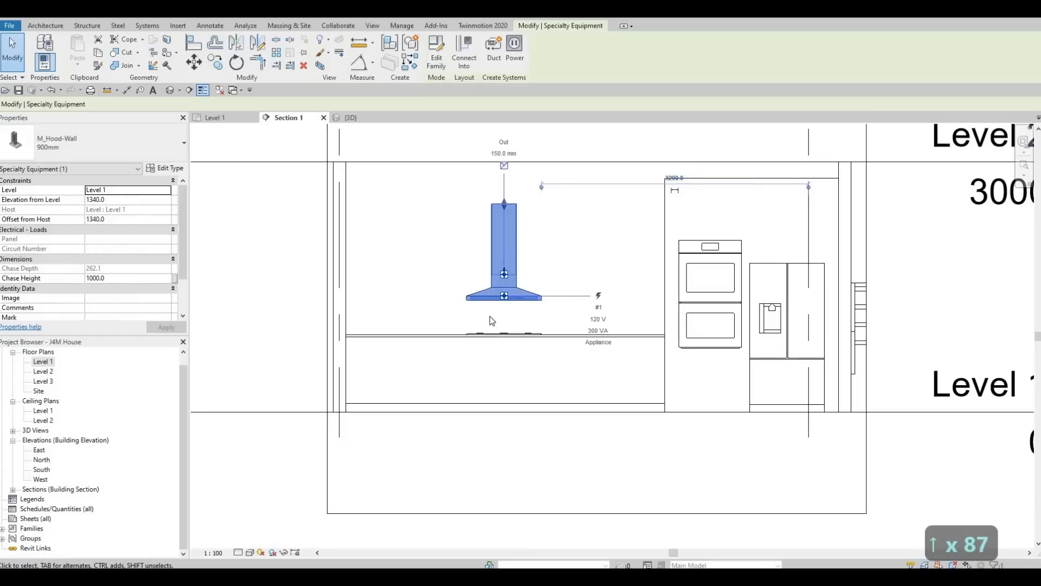
key("Up")
key("Up")
key("Up")
key("Up")
key("Up")
key("Up")
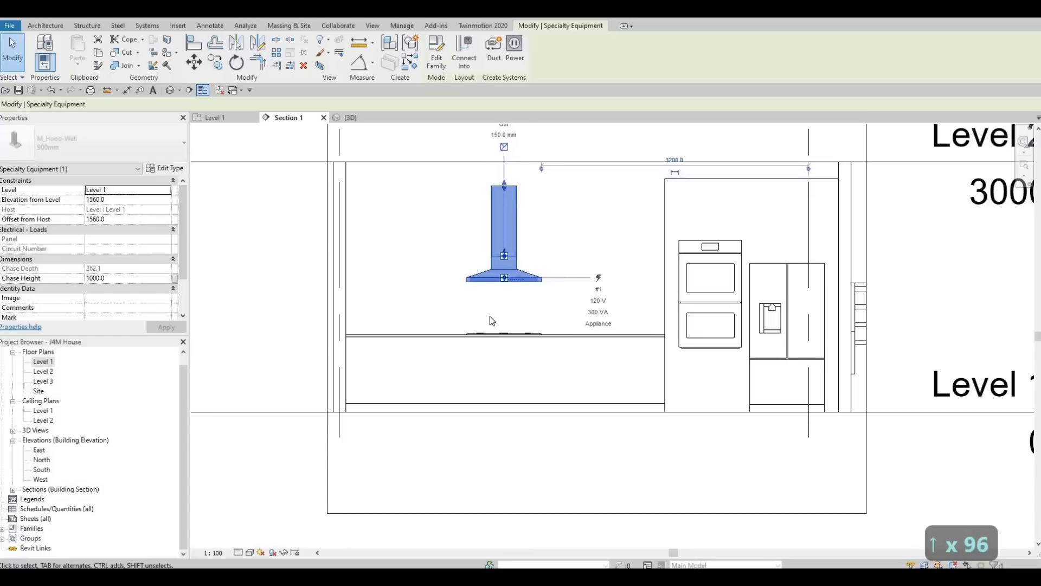
key("Up")
key("Up")
key("Up")
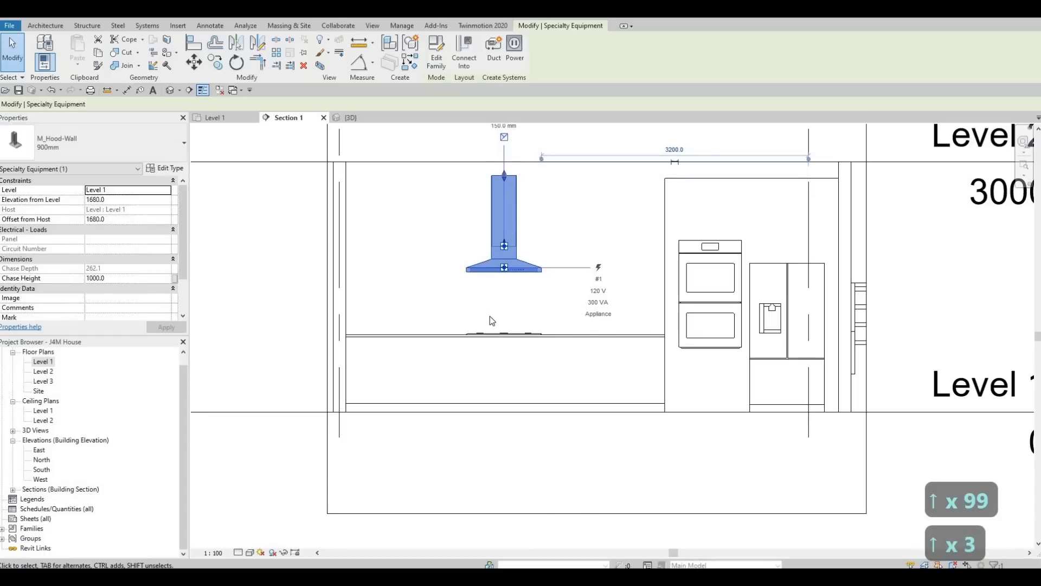
key("Up")
key("Up")
key("Escape")
key("Escape")
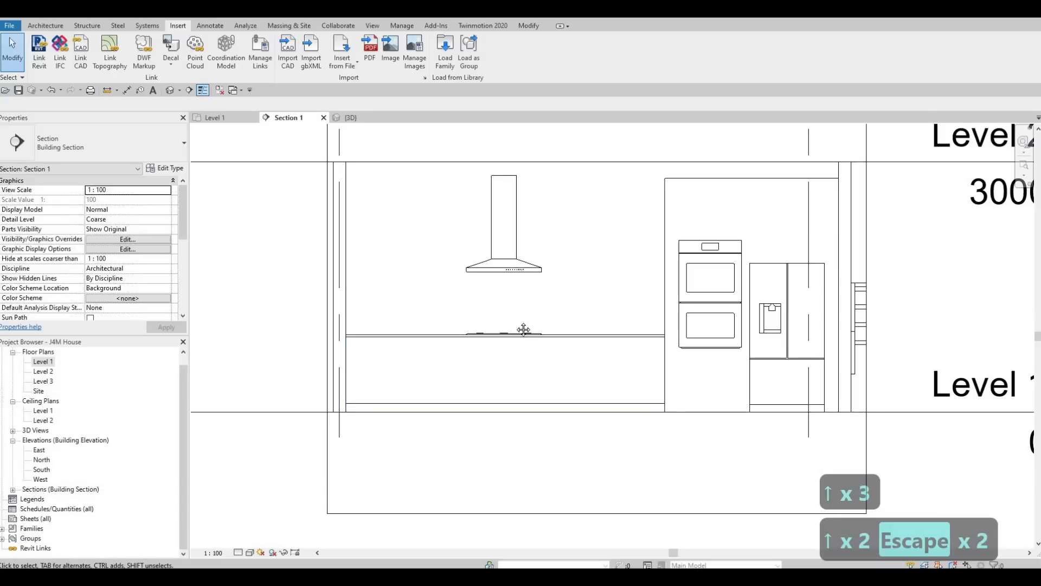
middle_click_drag(477, 259, 477, 255)
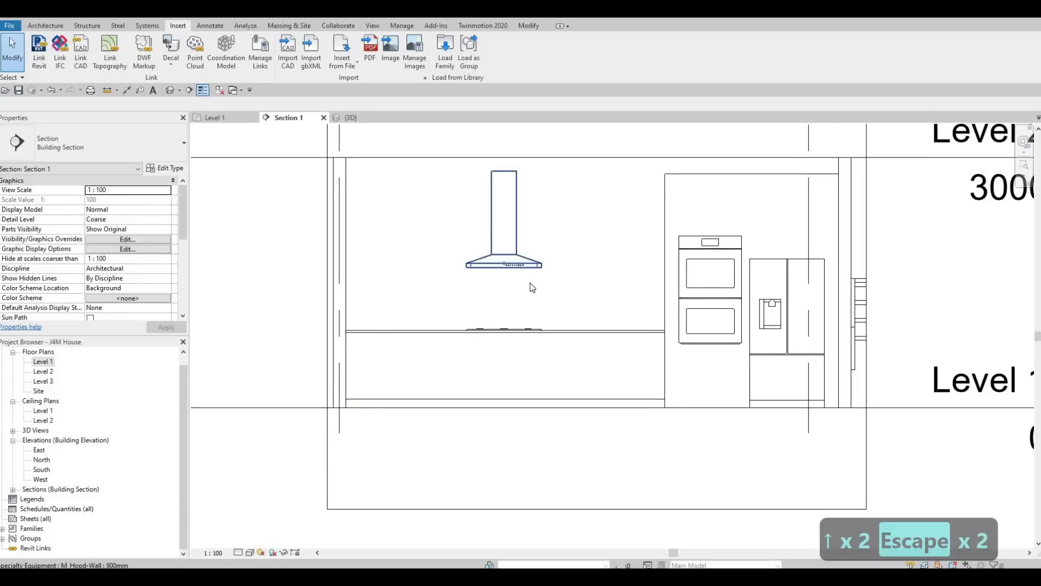
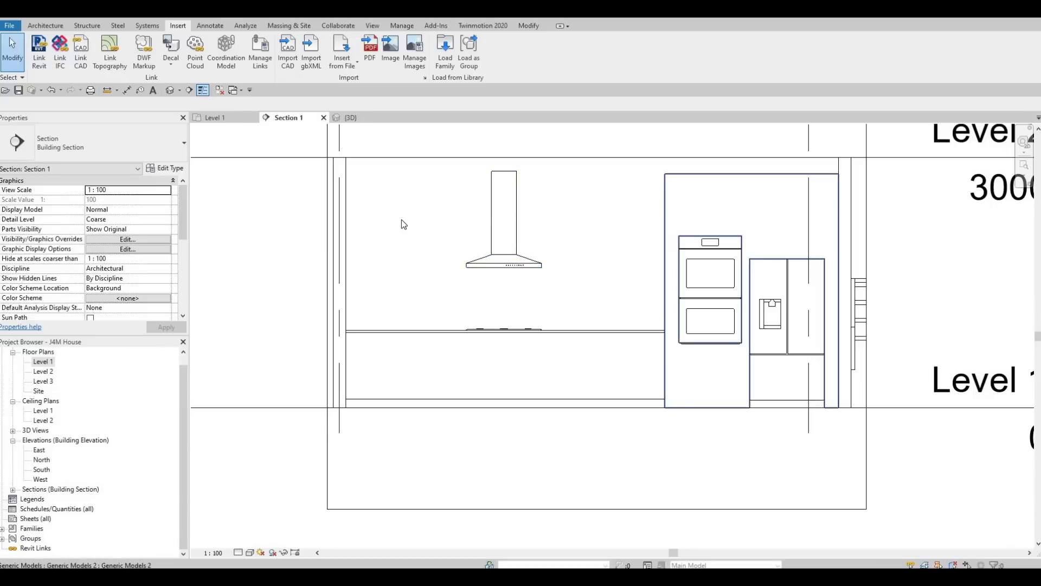
Step: Zoom out in Section 1 to show the whole kitchen between Level 1 and Level 2, and bring up the Architecture tools
scroll(401, 220, "down", 2)
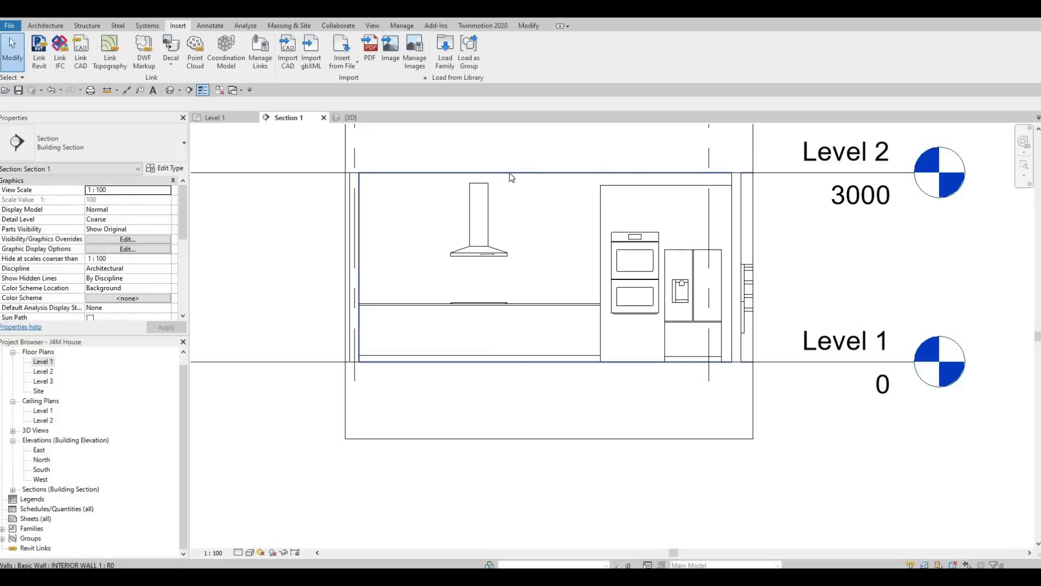
scroll(508, 246, "down", 1)
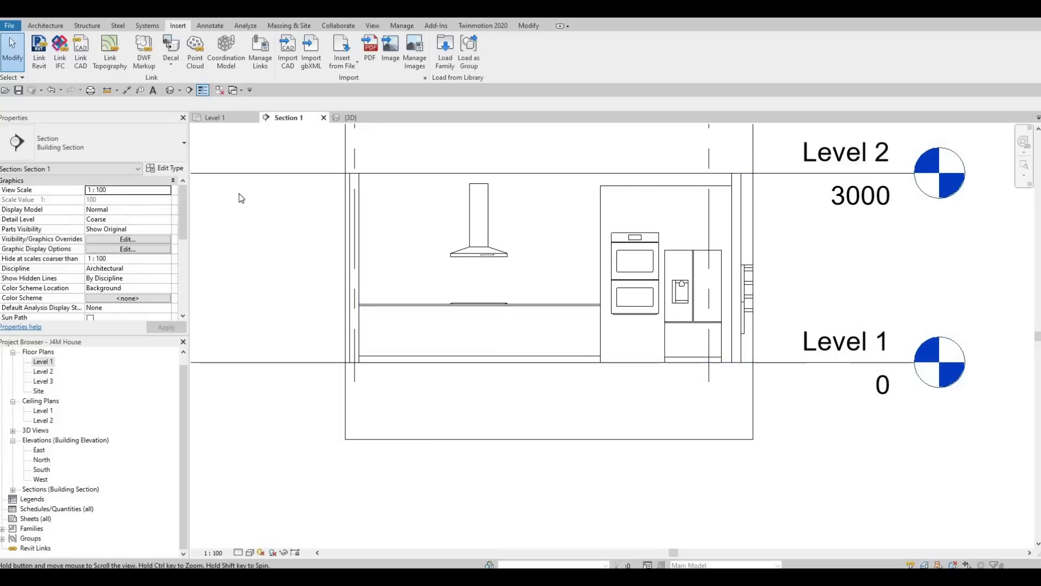
left_click(42, 26)
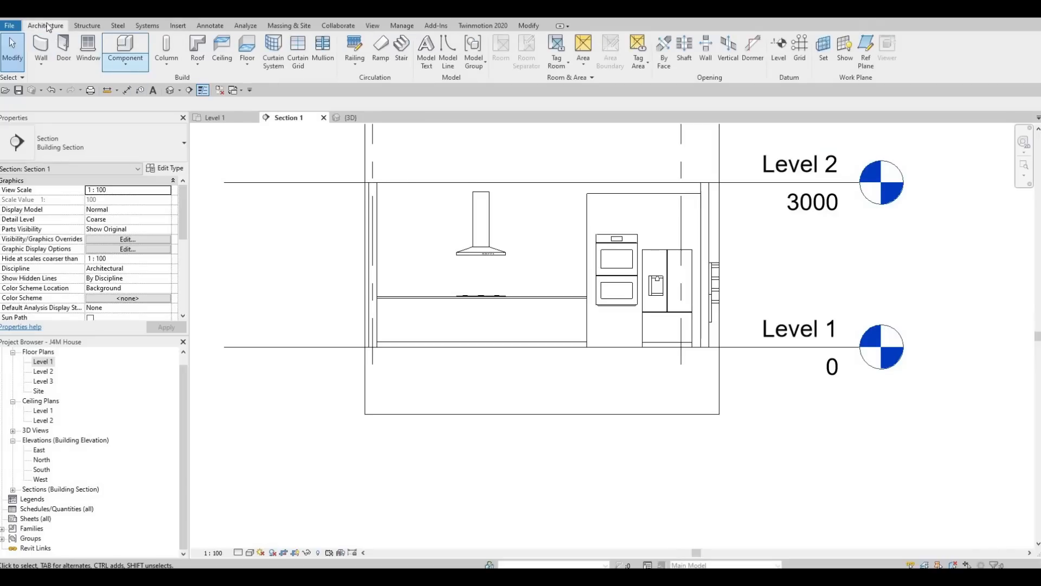
Step: Start a Model In-Place Generic Models component named Generic Models 3, saving the project at the reminder
left_click(118, 69)
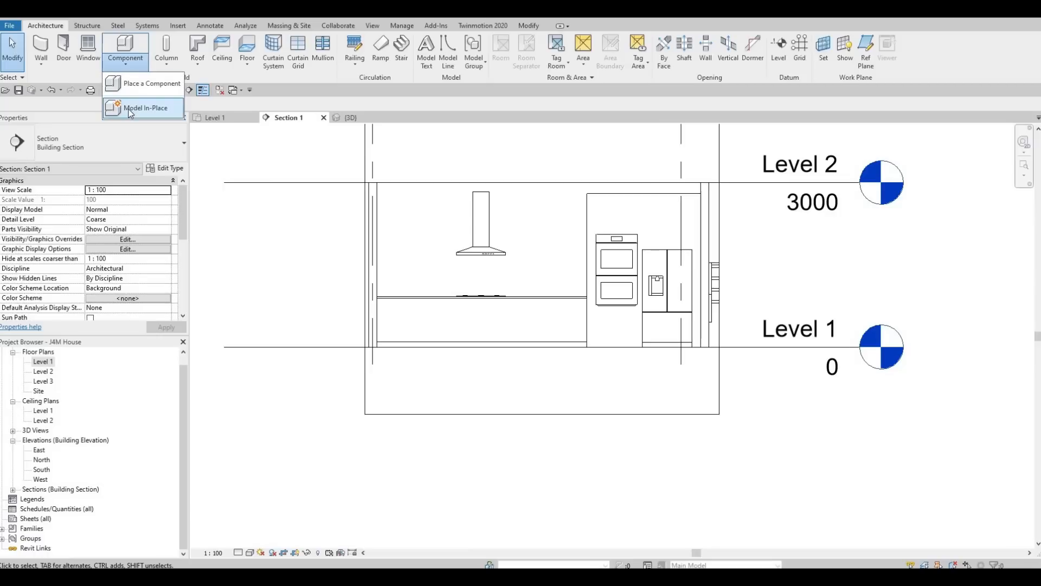
left_click(129, 108)
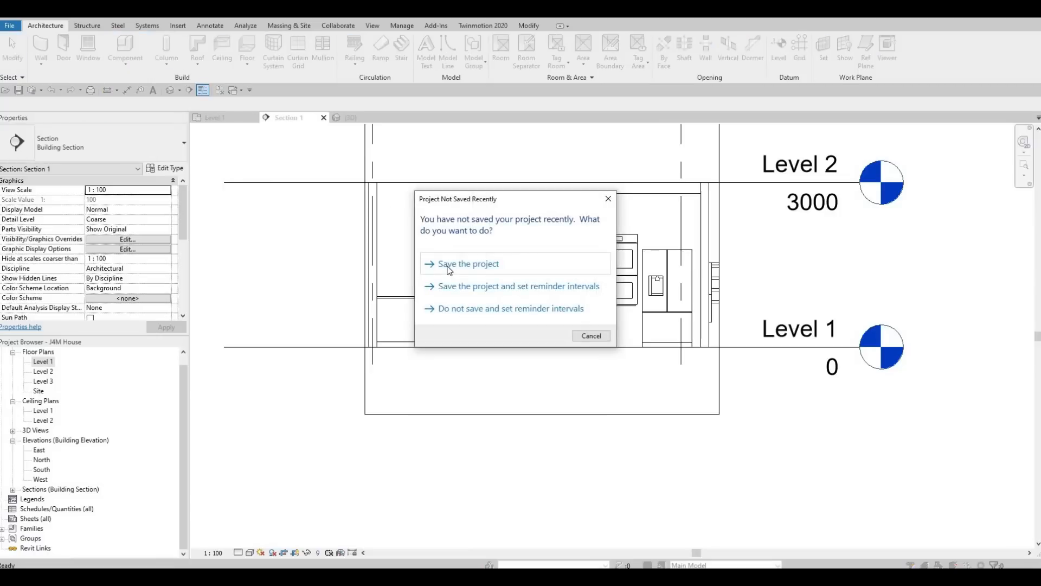
left_click(449, 268)
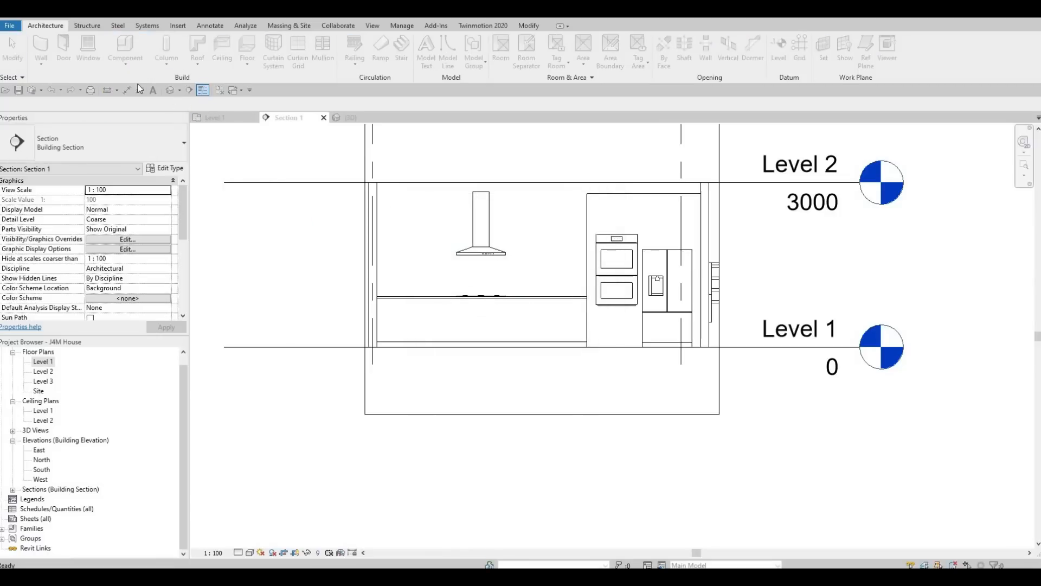
scroll(473, 297, "down", 2)
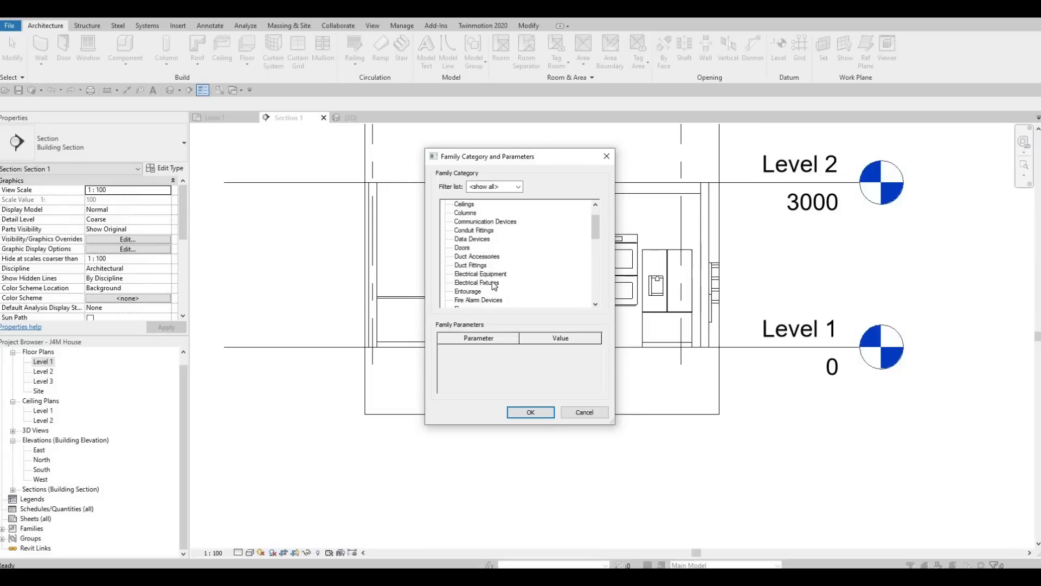
scroll(472, 298, "down", 1)
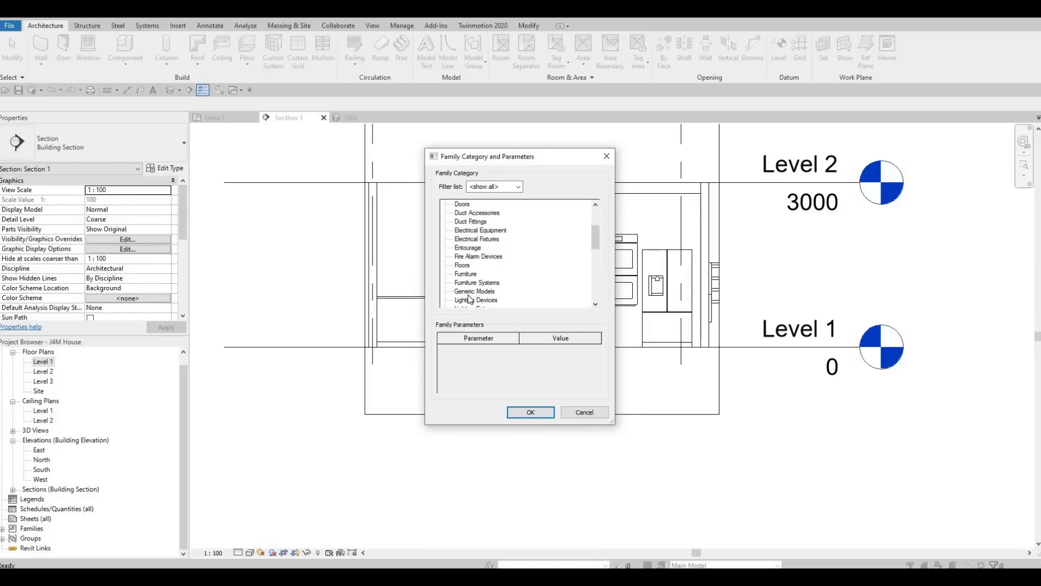
left_click(529, 412)
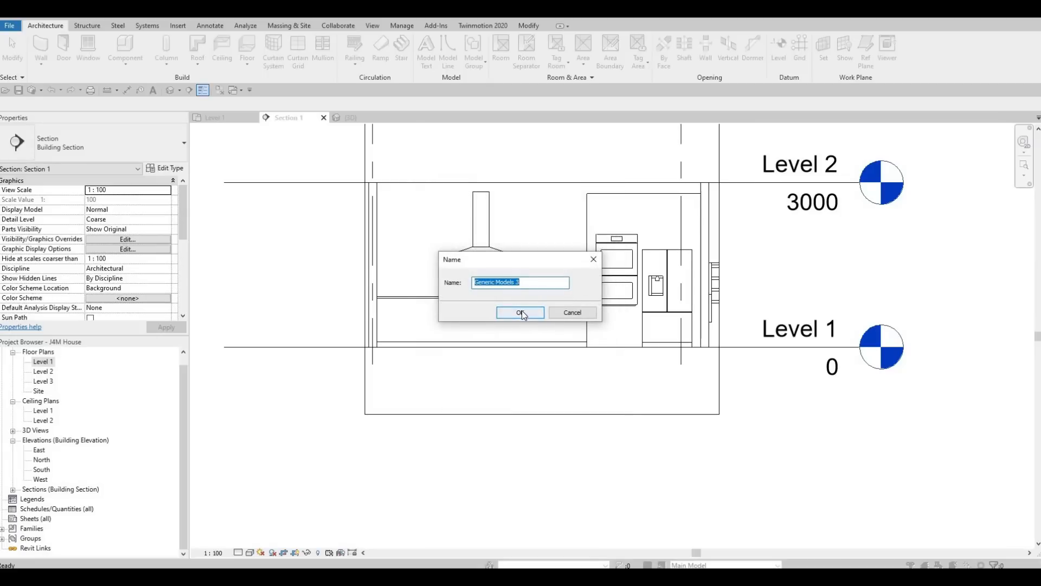
left_click(511, 313)
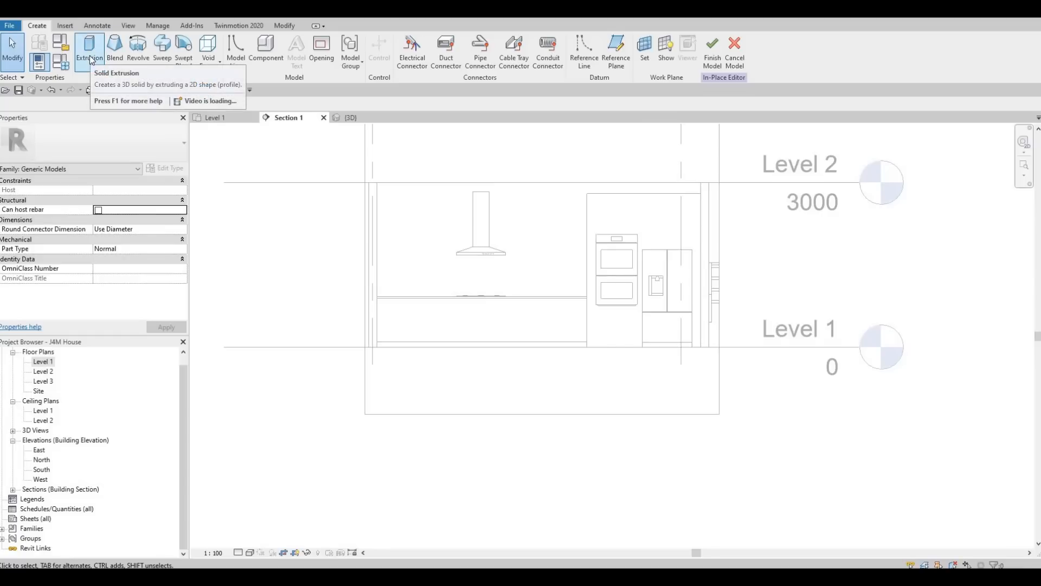
Step: Start an extrusion on the back wall and sketch a rectangle from its top left to beside the oven cabinet
left_click(90, 57)
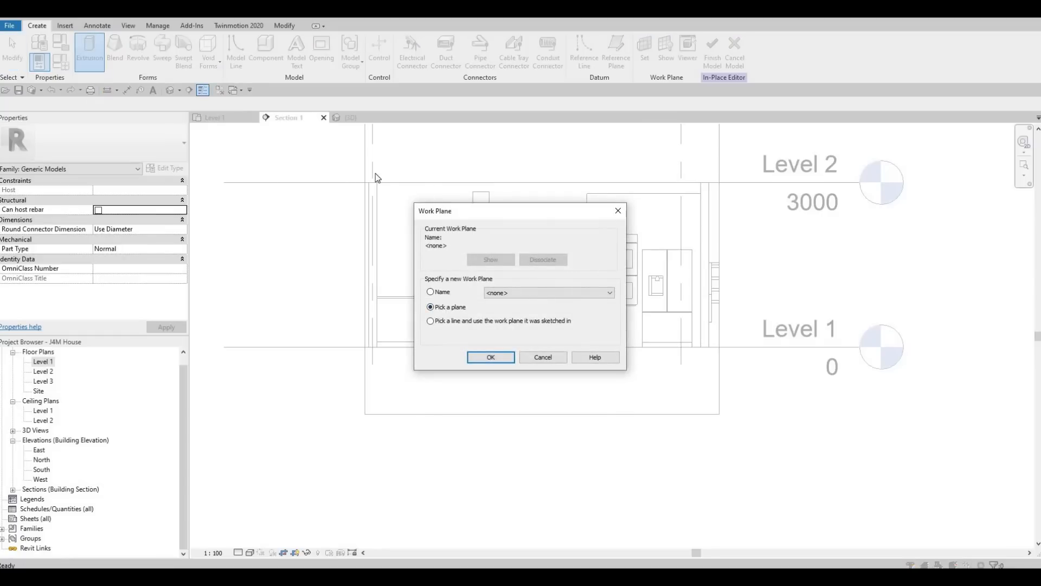
left_click(490, 356)
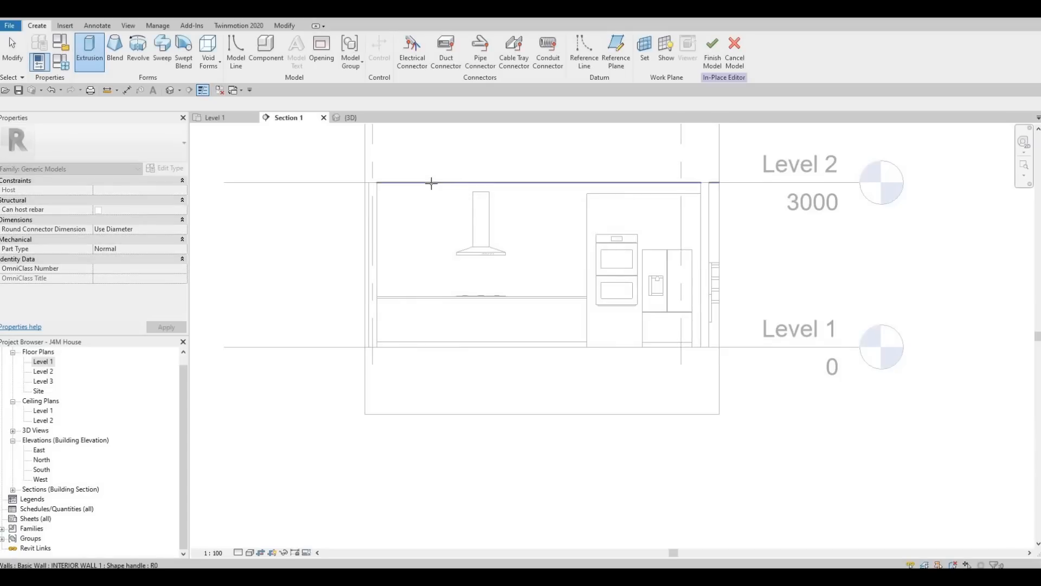
left_click(431, 183)
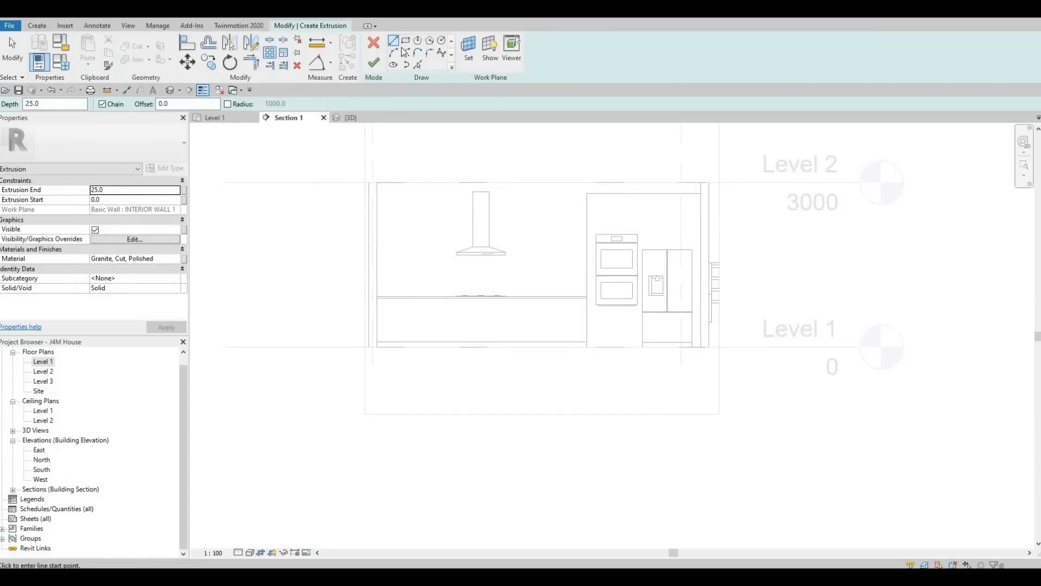
left_click(405, 43)
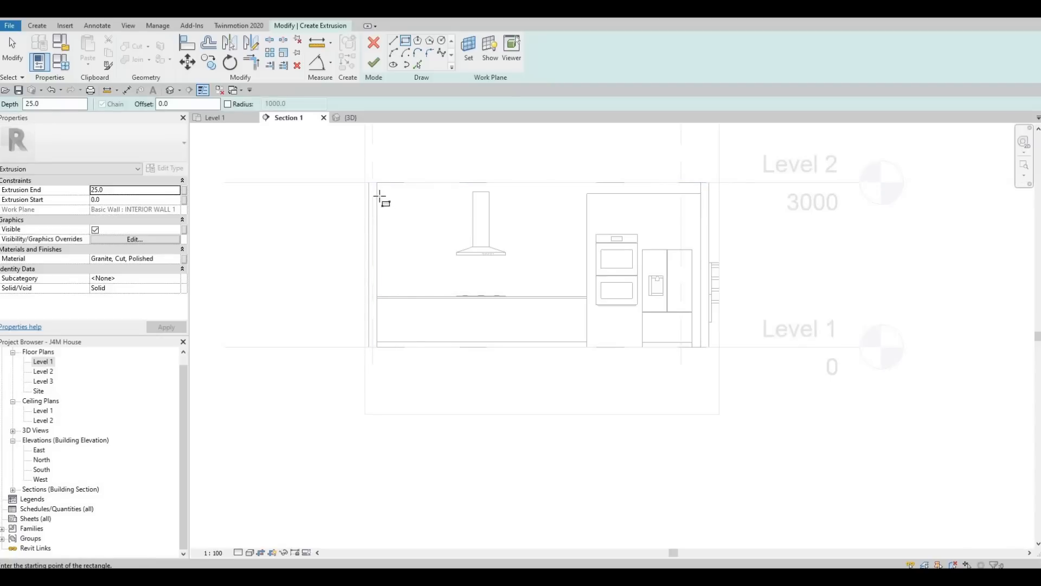
left_click(452, 216)
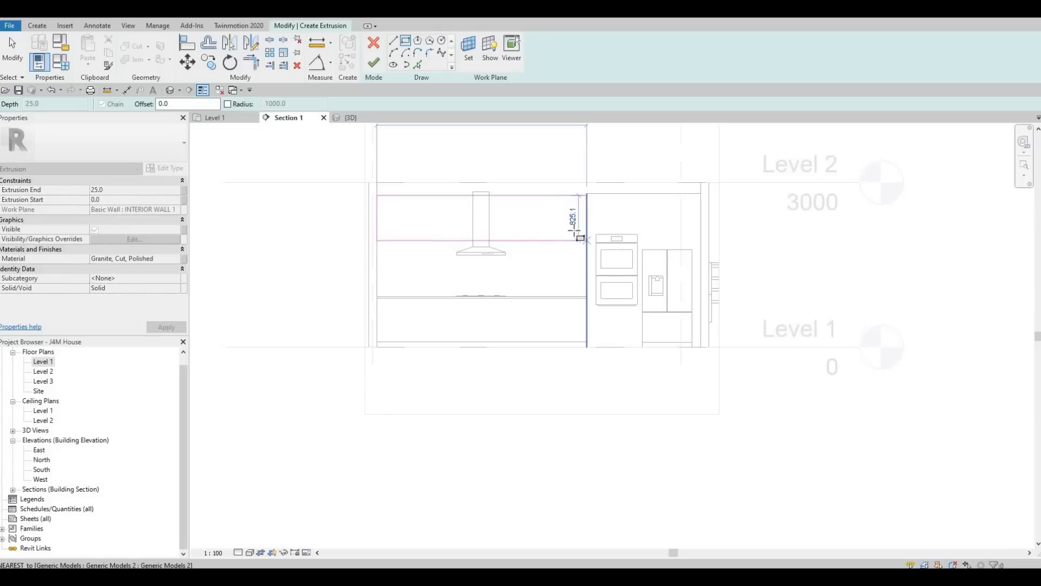
left_click(587, 240)
key("Escape")
key("Escape")
key("Escape")
key("Escape")
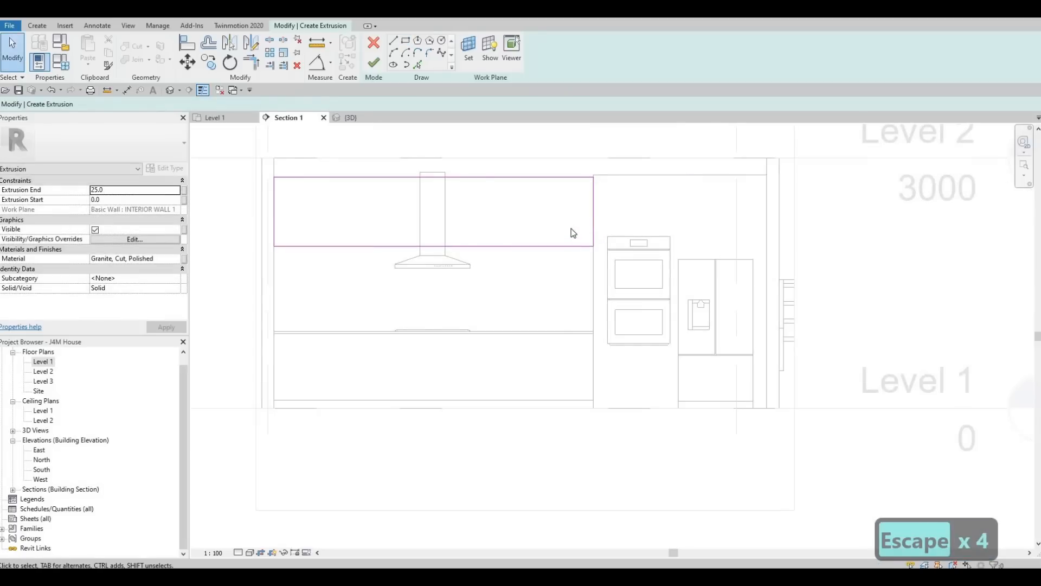
Step: Align the sketch's top edge to the reference line with AL
key("a")
key("l")
left_click(573, 178)
key("Escape")
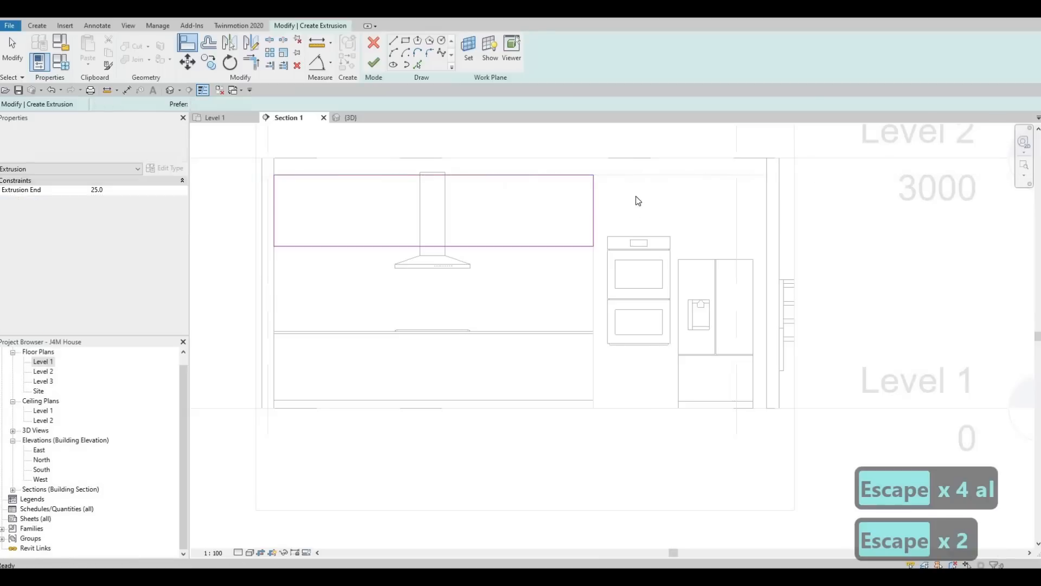
key("Escape")
Step: Change the rectangle's 854.9 height dimension to 850
middle_click_drag(461, 235, 492, 244)
key("Escape")
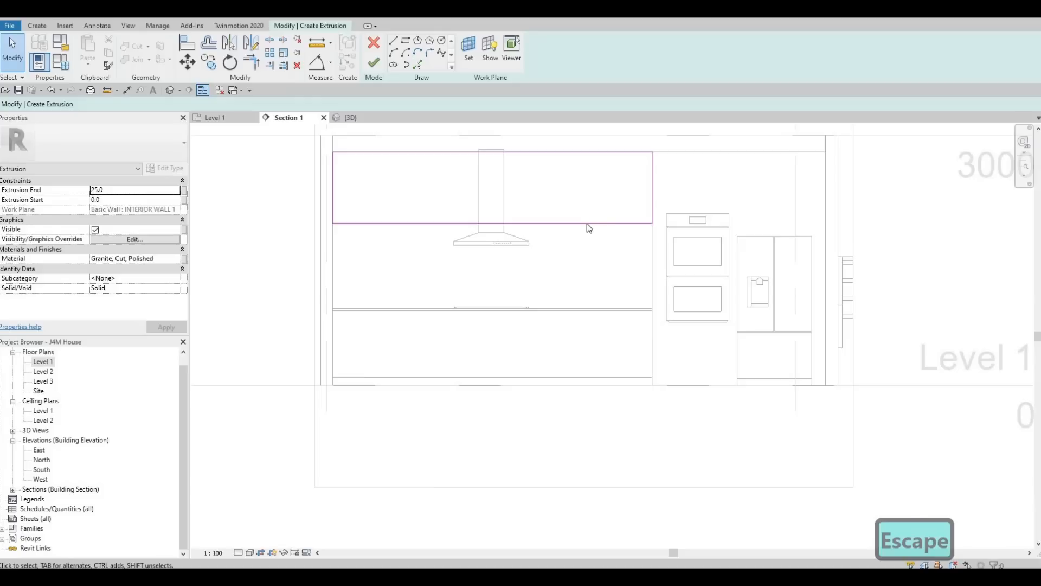
left_click(575, 223)
left_click(667, 187)
type("850")
key("Return")
key("Escape")
key("Escape")
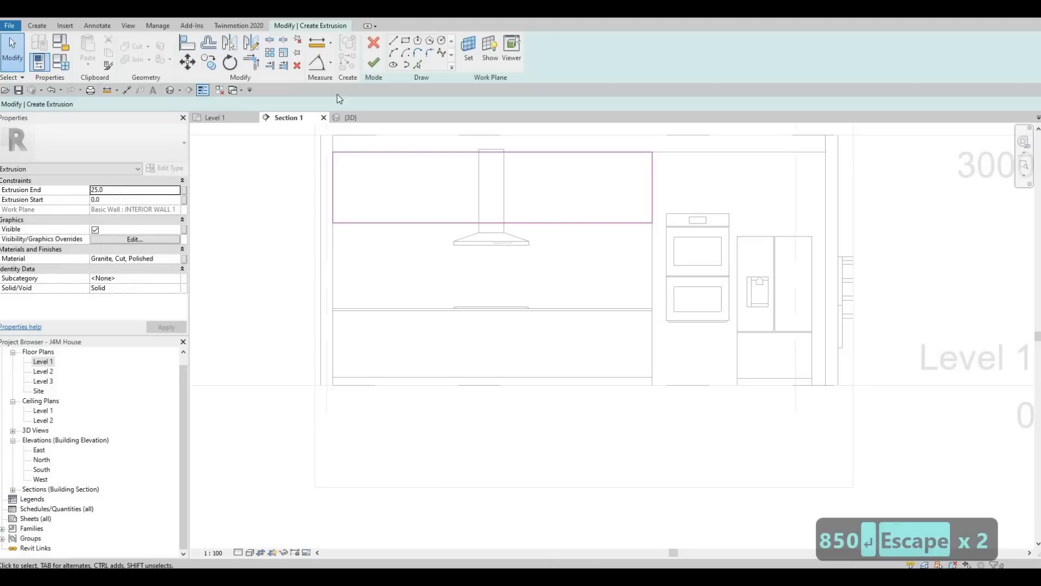
Step: Finish the extrusion sketch and open the Material Browser's library panel
left_click(379, 67)
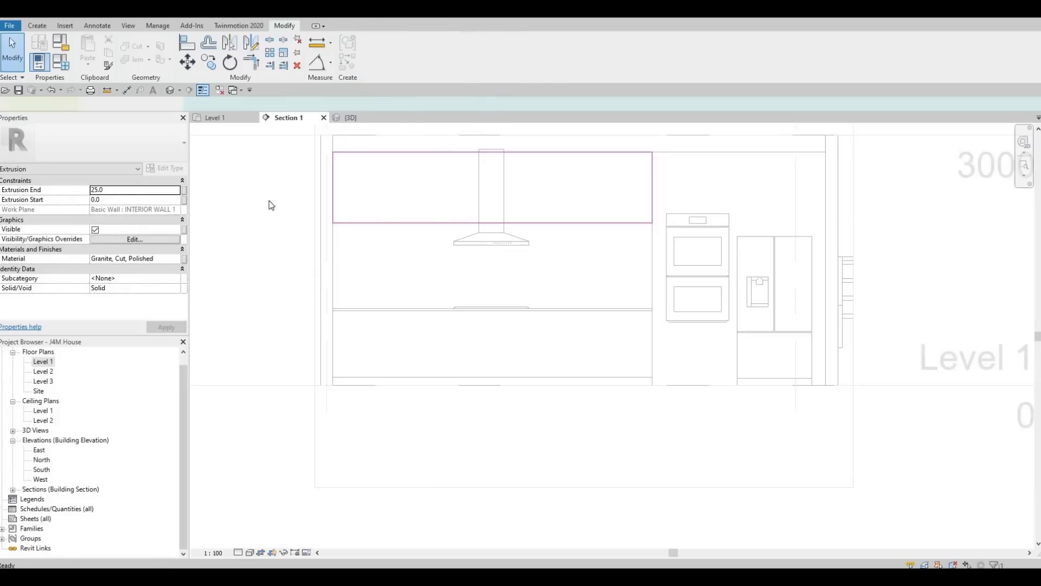
left_click(180, 261)
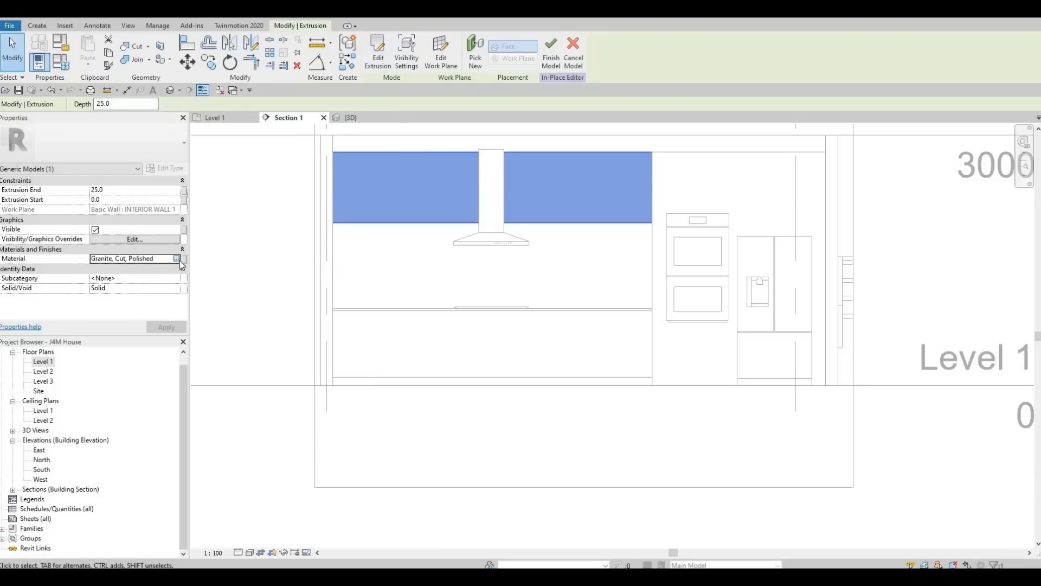
left_click(181, 259)
scroll(242, 267, "down", 3)
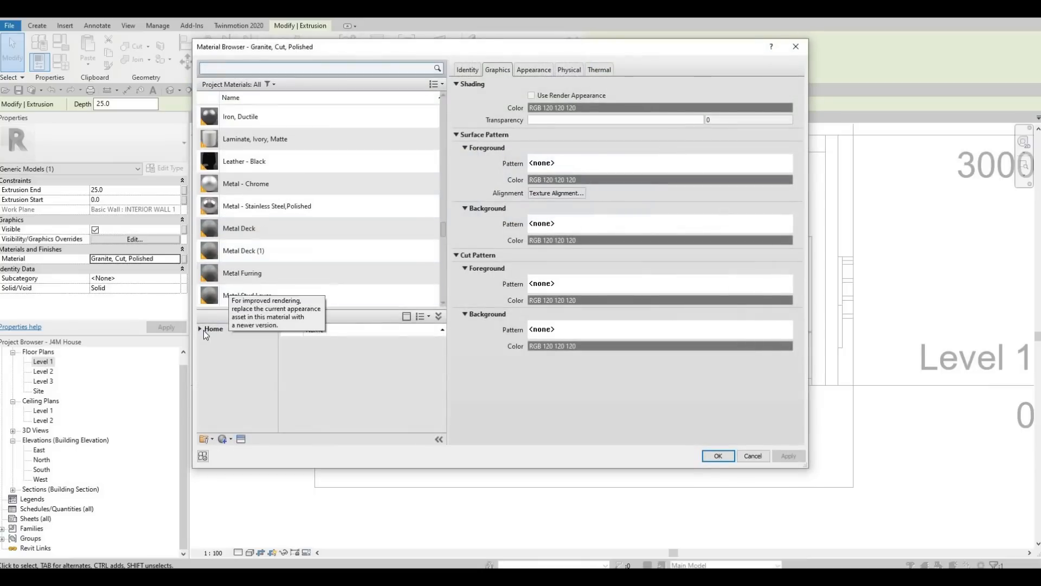
left_click(206, 328)
left_click(201, 329)
Step: Assign Douglas Fir from AEC Materials > Wood as the extrusion's material
scroll(235, 261, "up", 8)
scroll(235, 261, "up", 10)
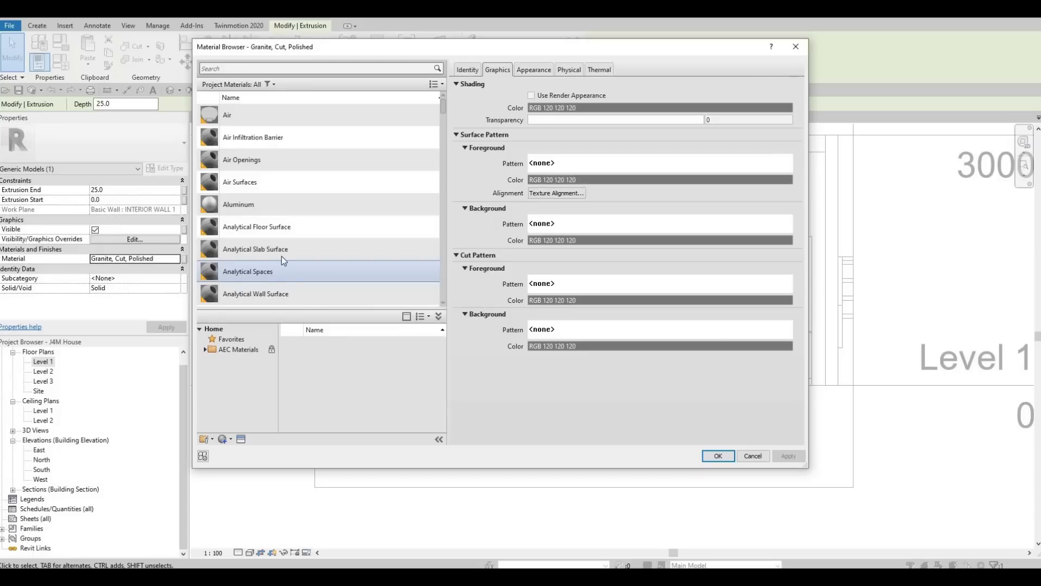
scroll(278, 262, "down", 3)
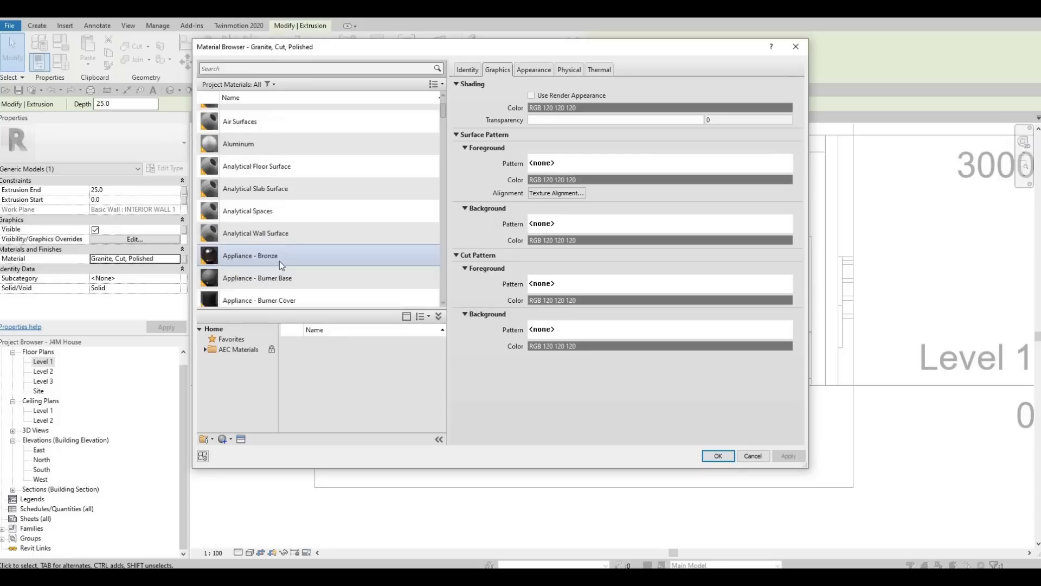
left_click(205, 350)
scroll(233, 383, "down", 5)
left_click(233, 421)
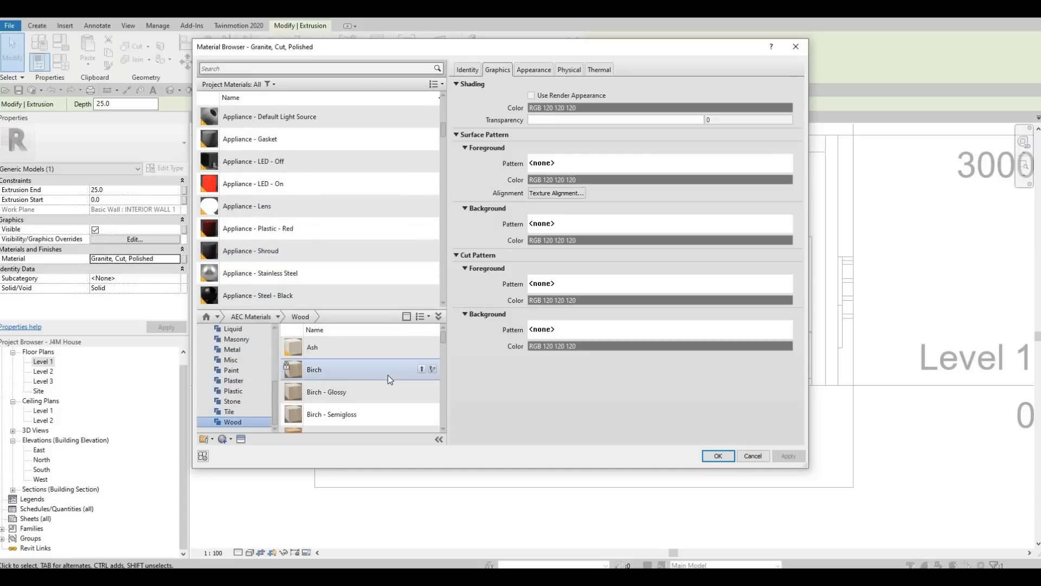
scroll(389, 386, "down", 1)
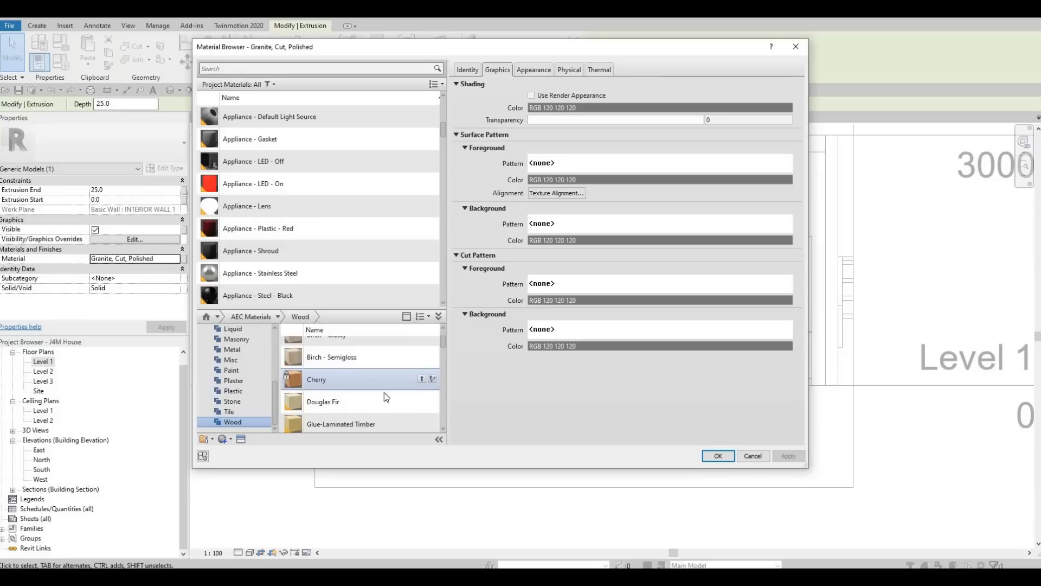
left_click(421, 401)
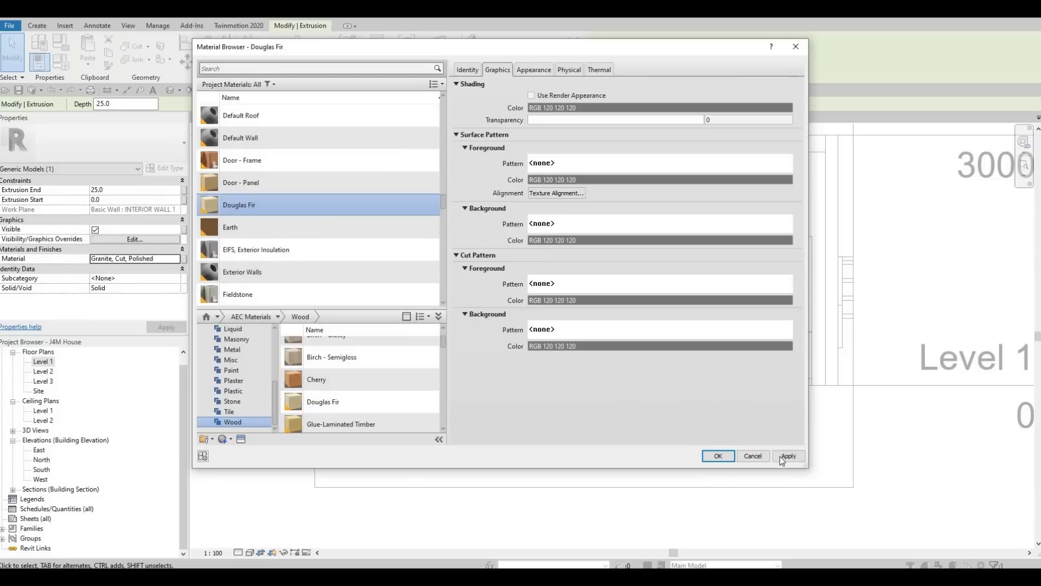
left_click(782, 460)
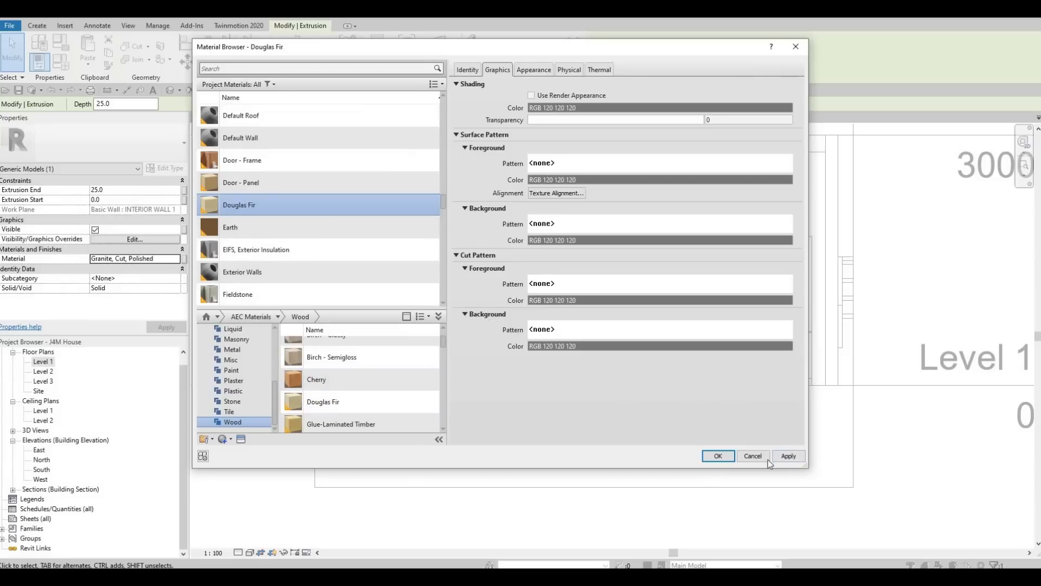
left_click(727, 461)
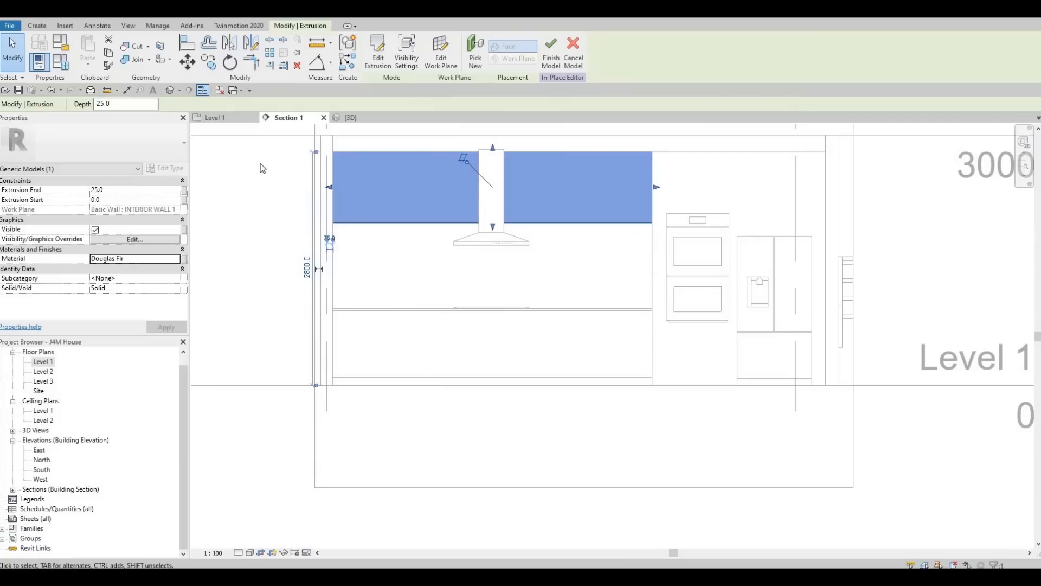
Step: Finish the backsplash model, then select the larger wall panel behind the hood in {3D}
left_click(551, 51)
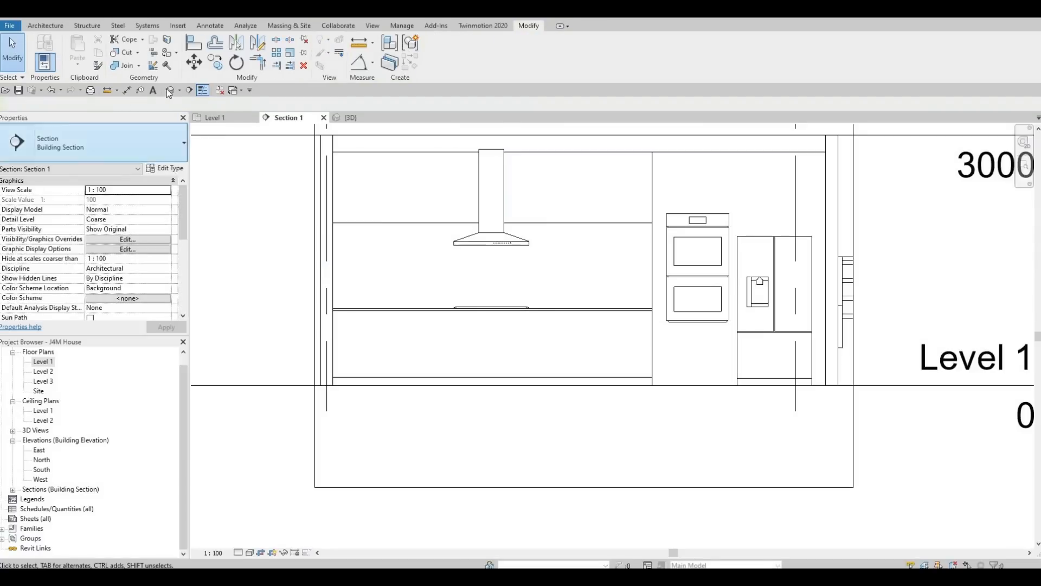
left_click(350, 117)
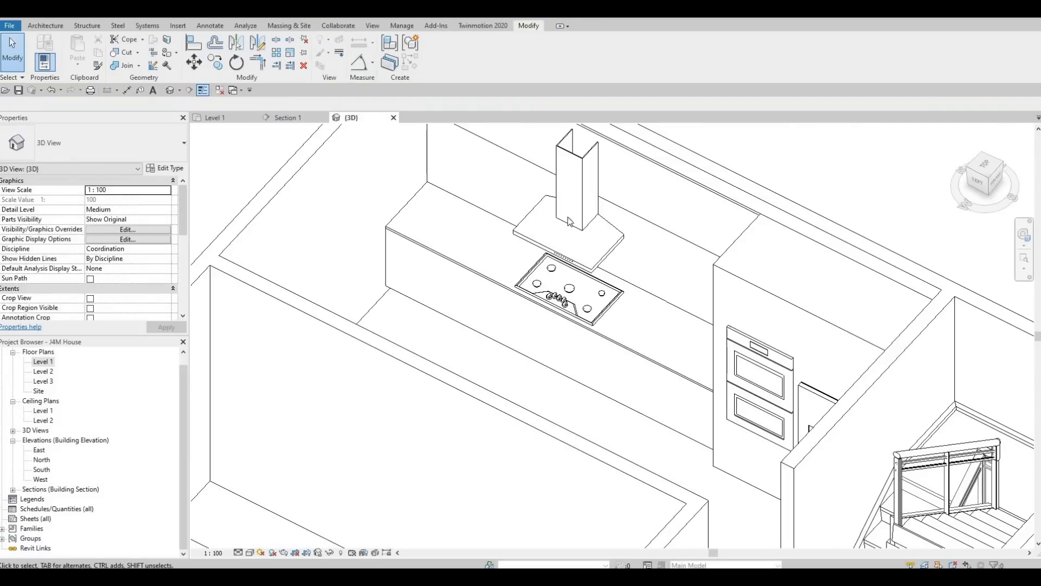
left_click(607, 187)
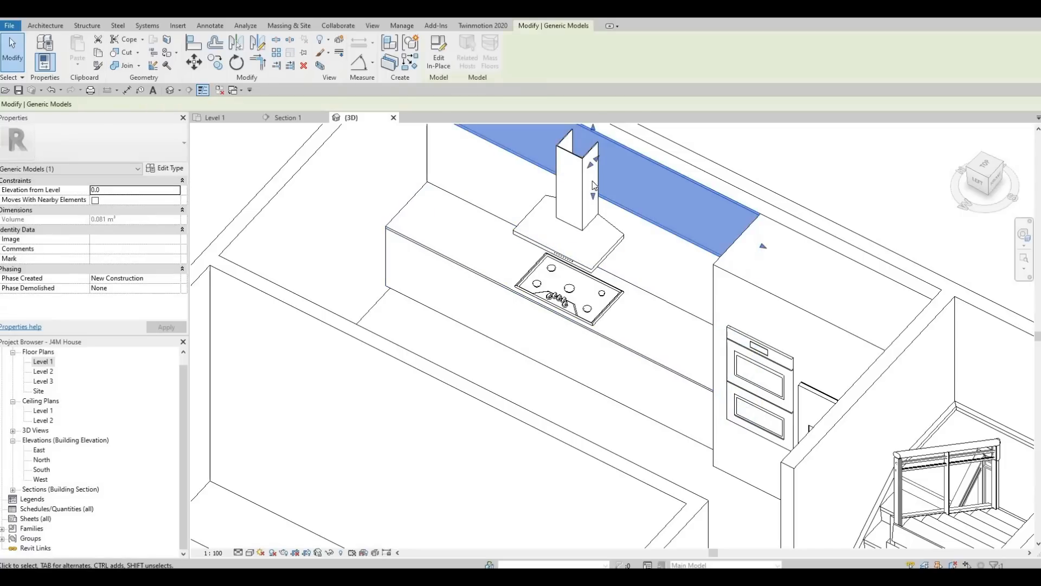
left_click(550, 193)
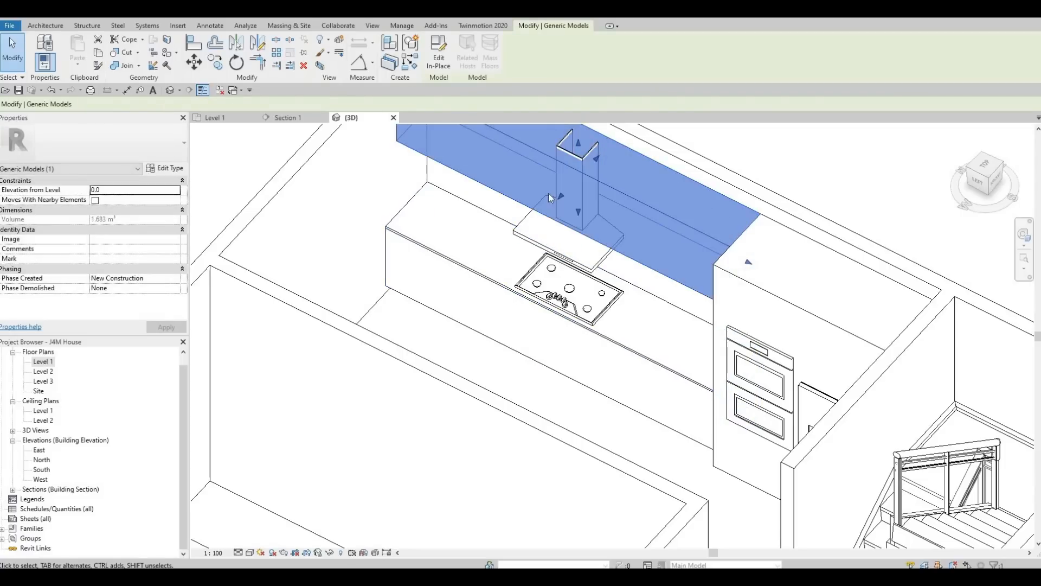
middle_click_drag(528, 266, 584, 393, "shift")
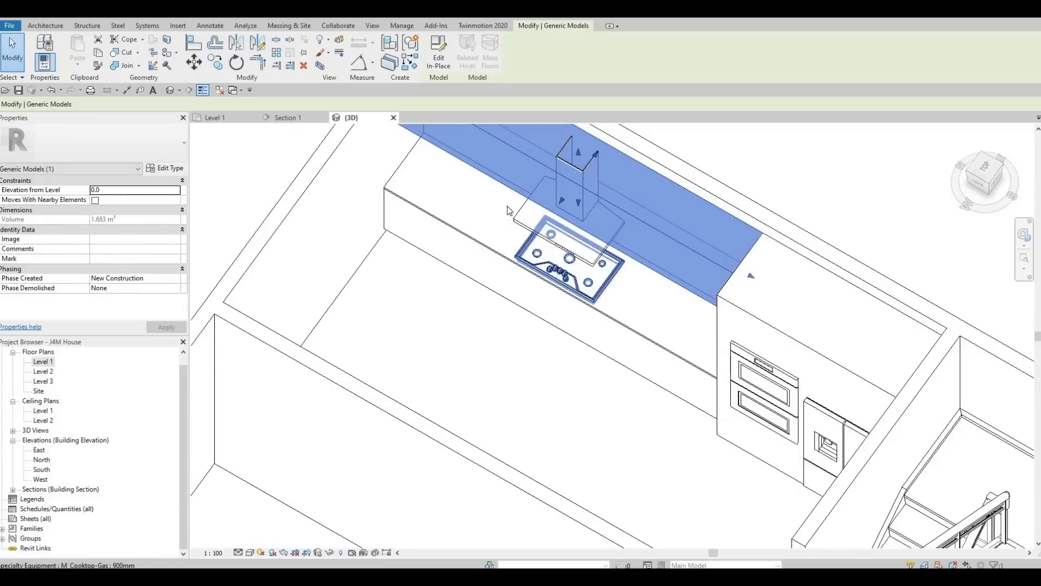
middle_click_drag(509, 211, 548, 303)
Step: Edit the wall panel's extrusion in place, leaving Extrusion End 517.0, and finish the model
left_click(429, 63)
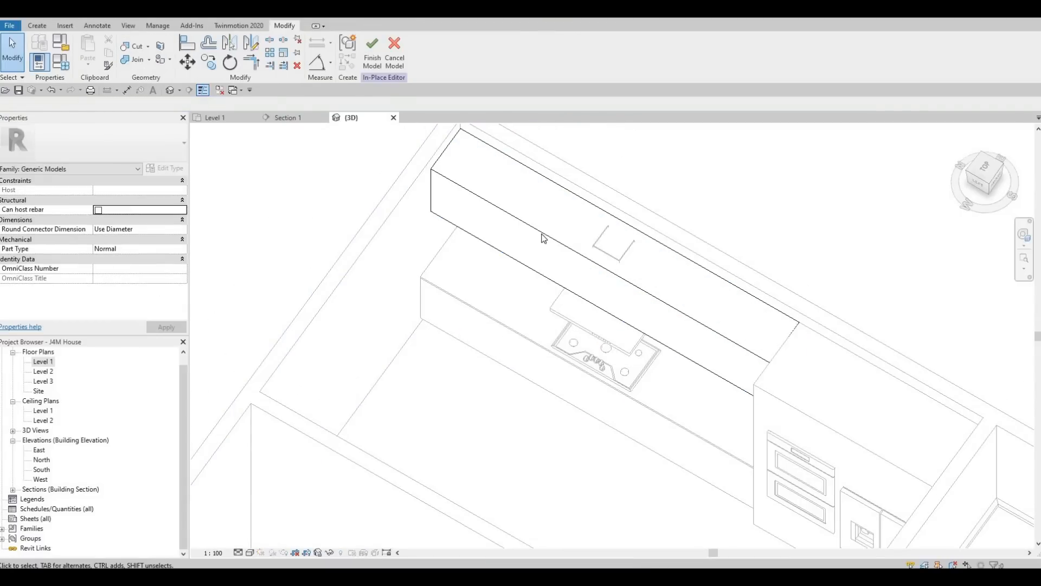
left_click(502, 193)
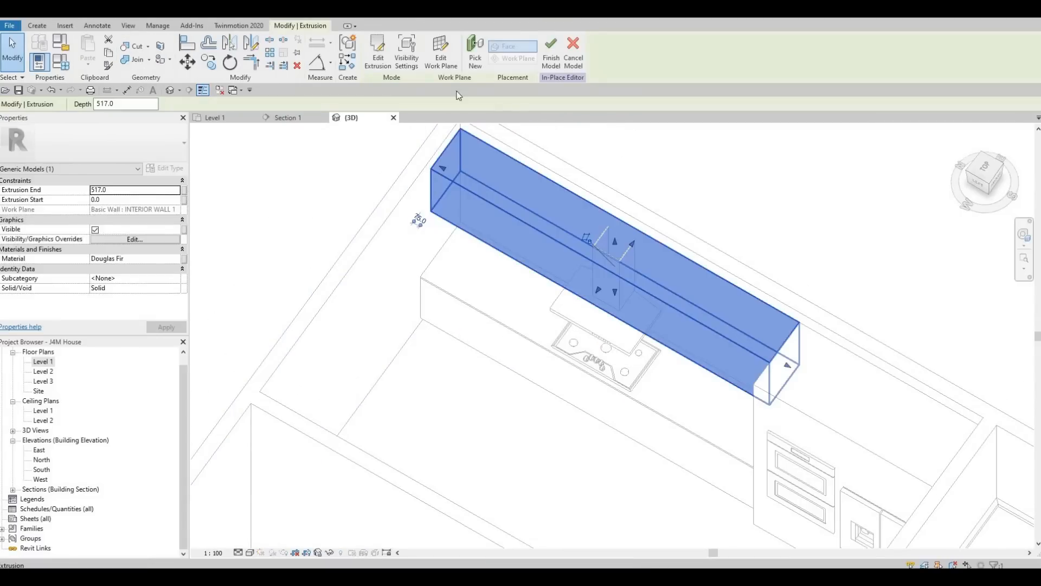
left_click(371, 60)
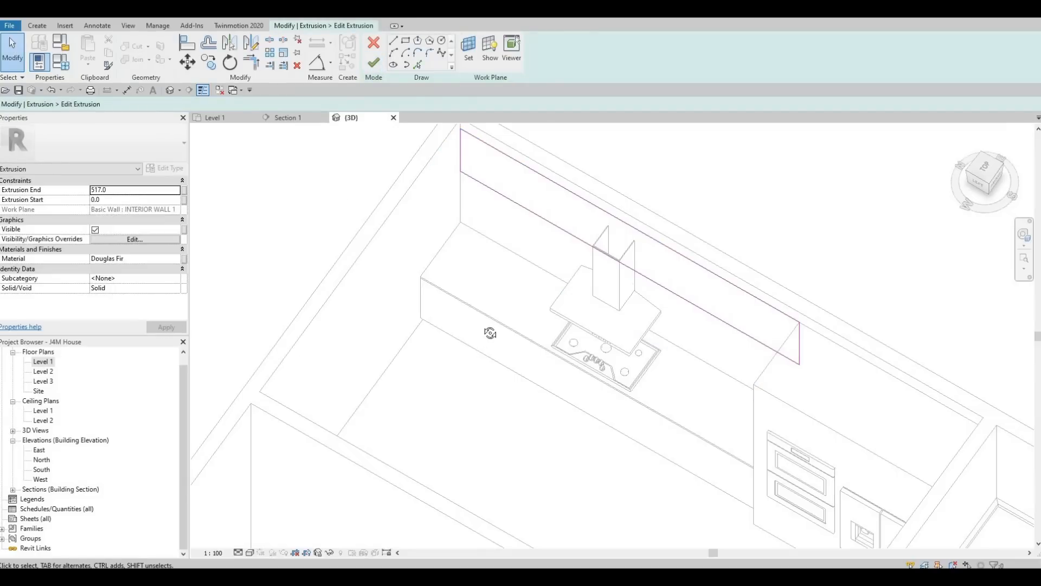
middle_click_drag(671, 260, 212, 401, "shift")
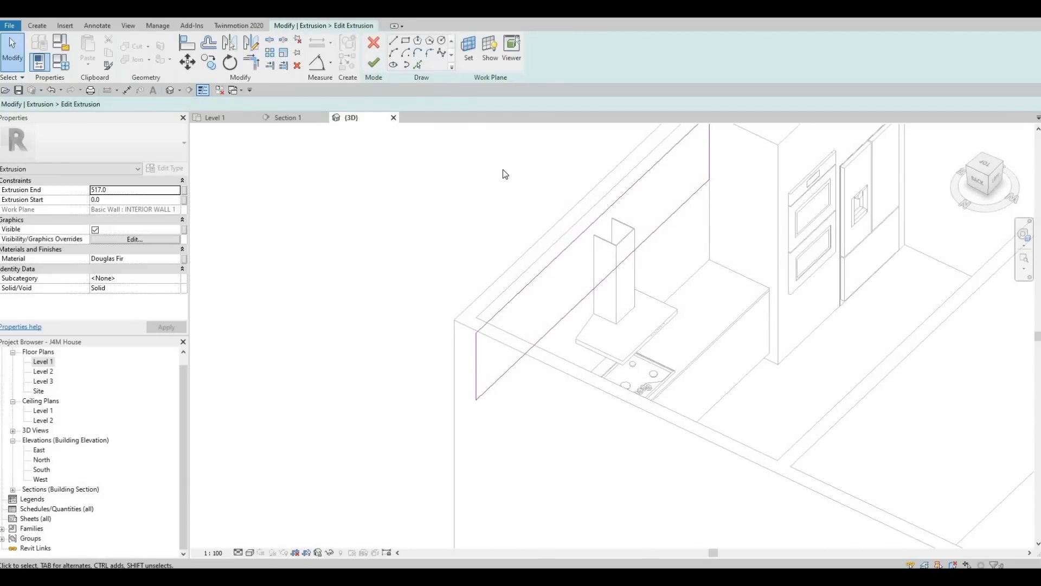
left_click(373, 57)
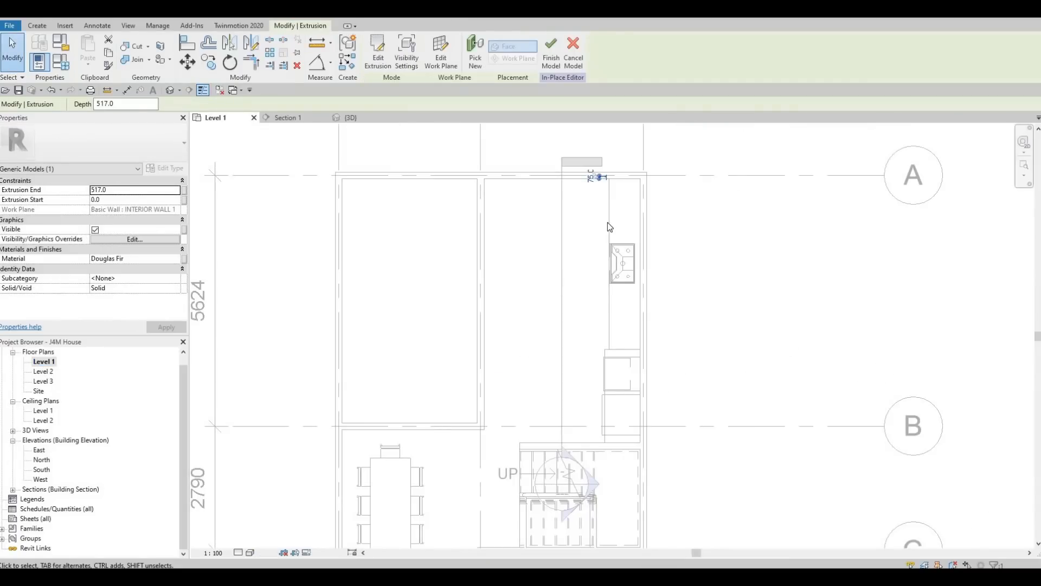
scroll(583, 239, "up", 3)
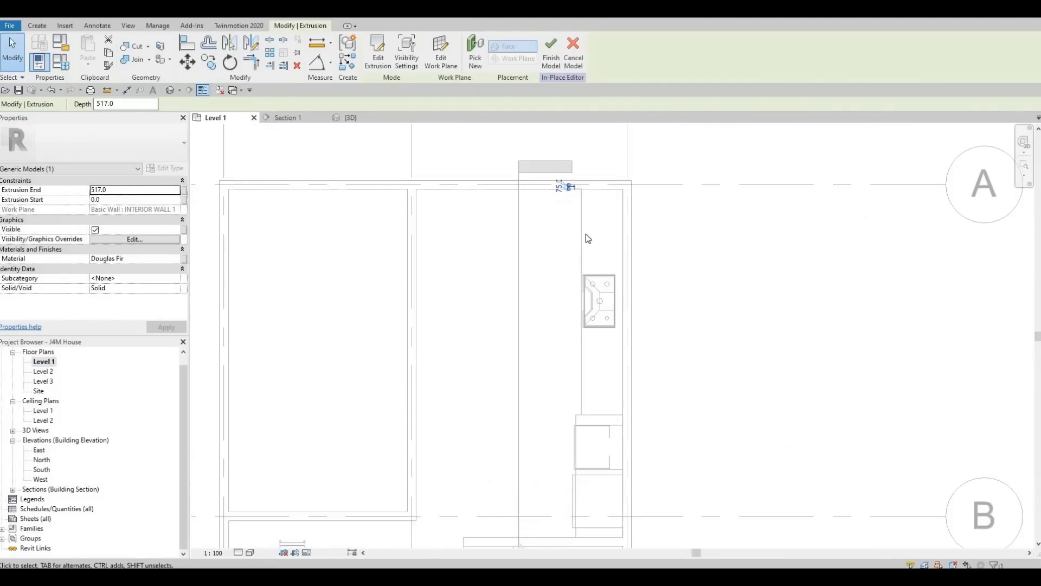
key("Escape")
left_click(380, 48)
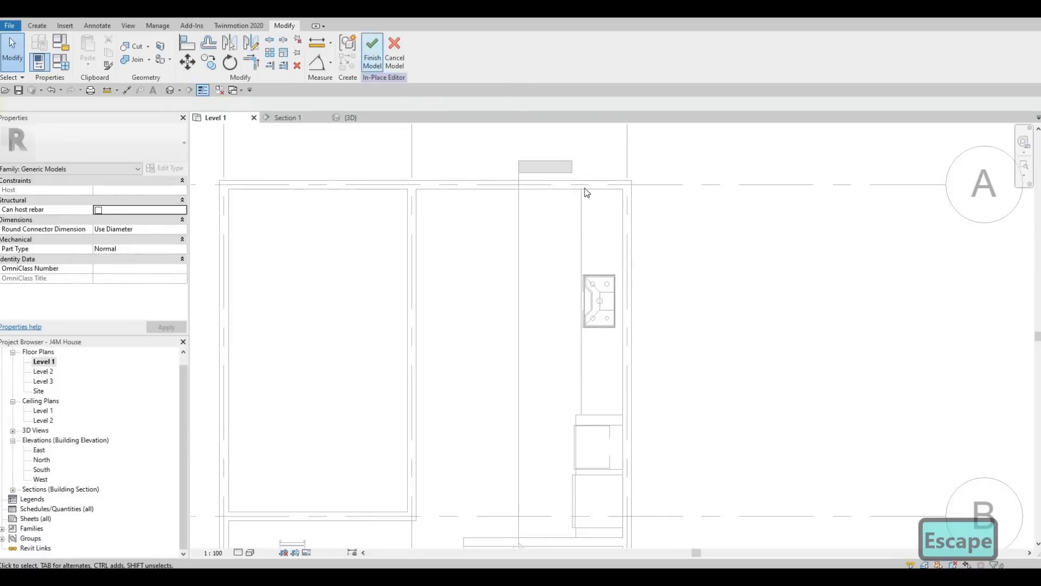
key("Escape")
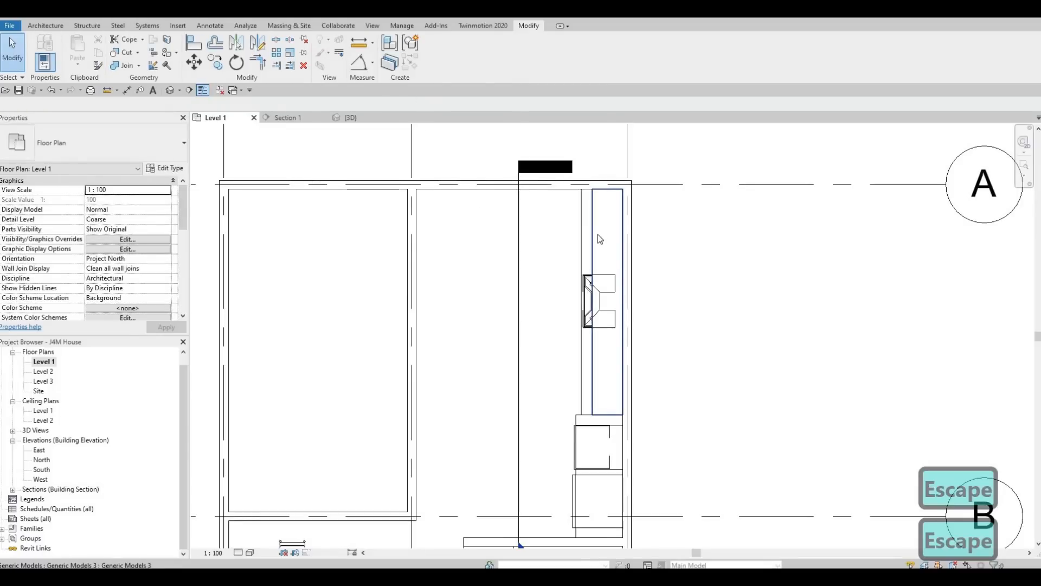
Step: Pull the backsplash panel's edge in to the midpoint and check it in {3D}
left_click(597, 234)
scroll(597, 231, "up", 2)
left_click_drag(592, 352, 595, 351)
key("Escape")
key("Escape")
key("Escape")
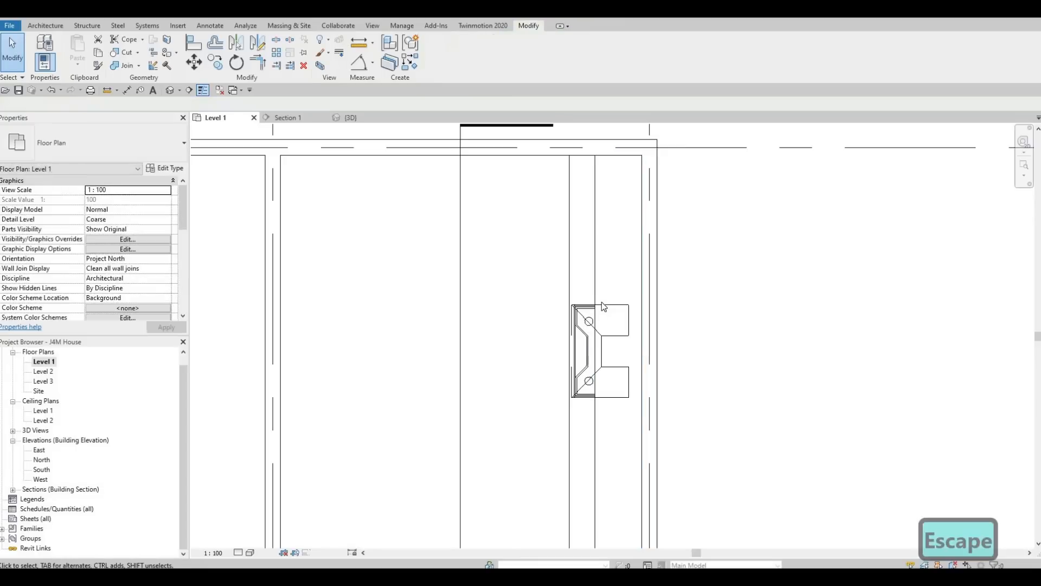
left_click(596, 242)
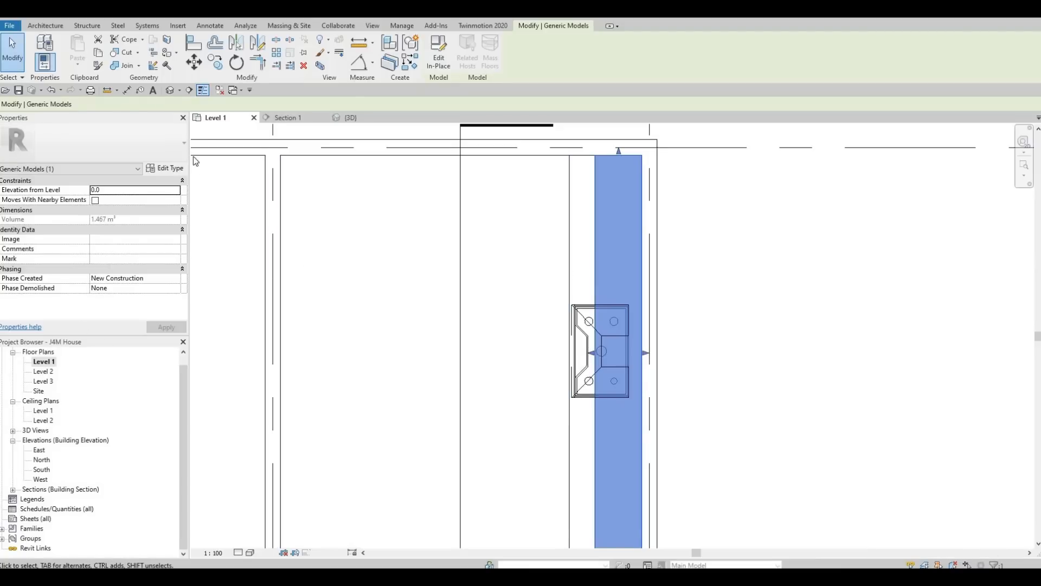
left_click(344, 118)
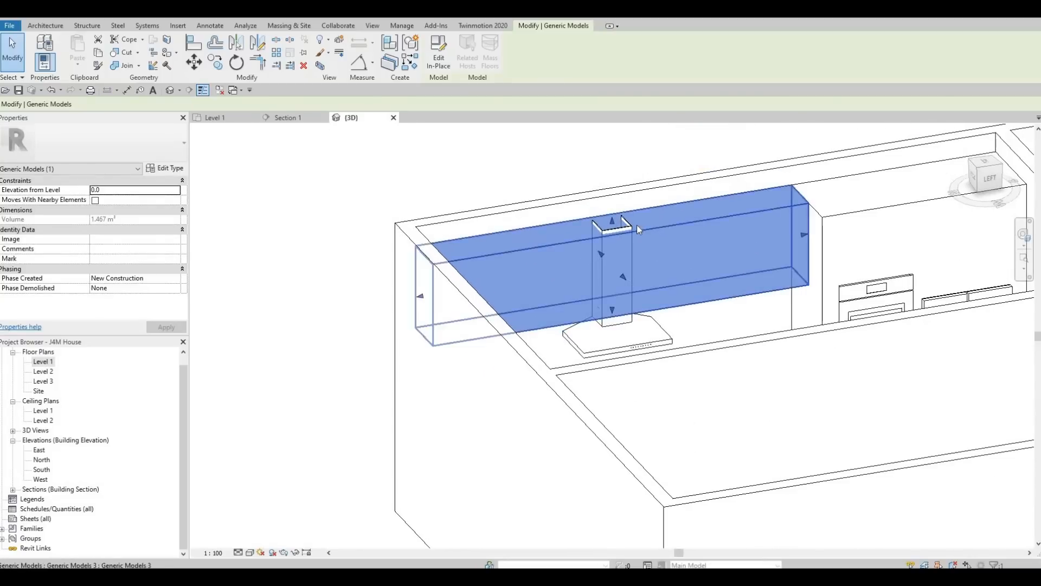
key("Escape")
Step: Shorten the wall hood's chase to 967.6 in Section 1
left_click(607, 271)
scroll(602, 324, "up", 2)
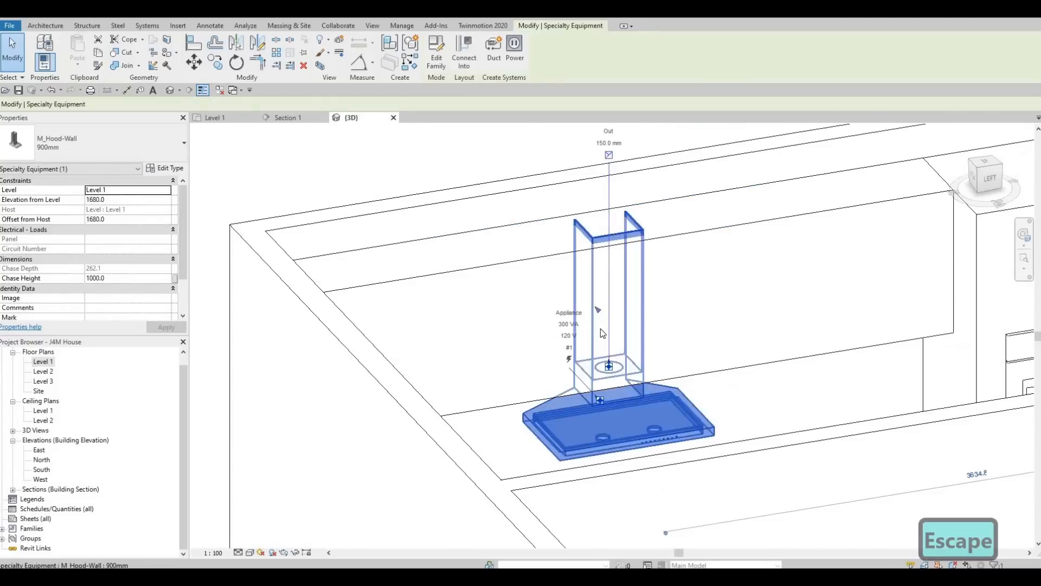
middle_click_drag(578, 330, 567, 371, "shift")
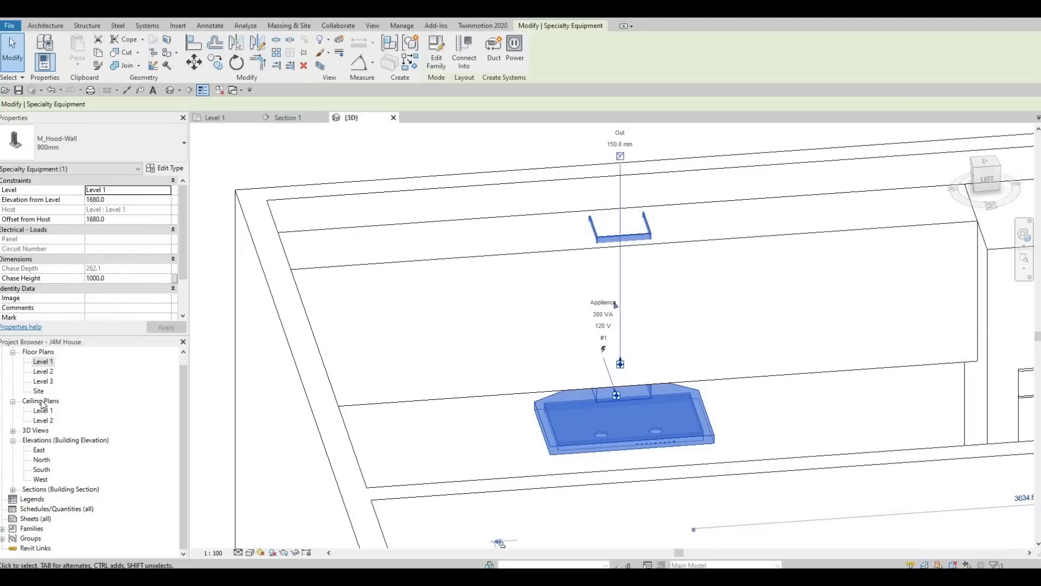
left_click(311, 118)
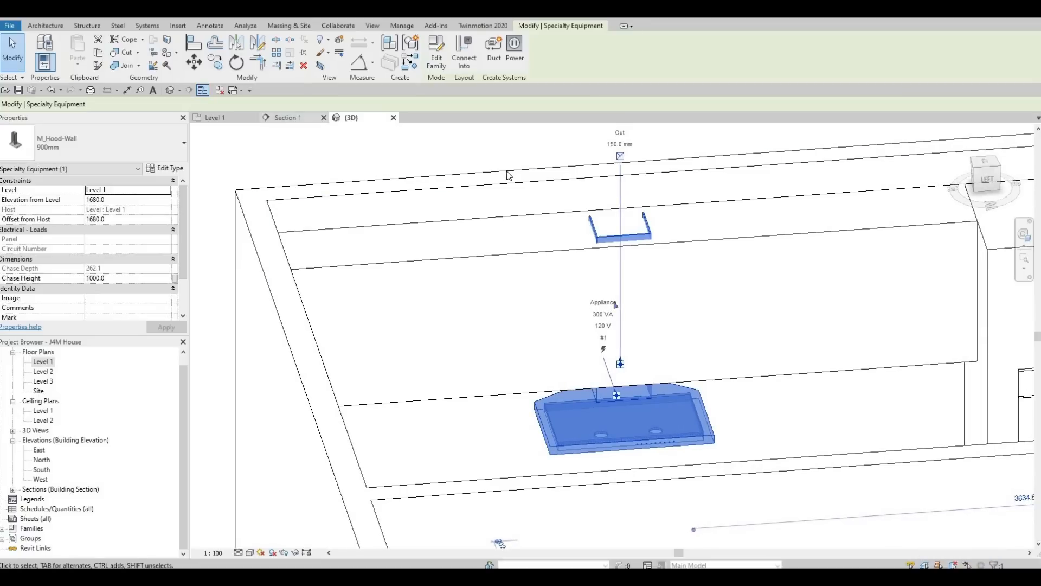
scroll(490, 152, "up", 4)
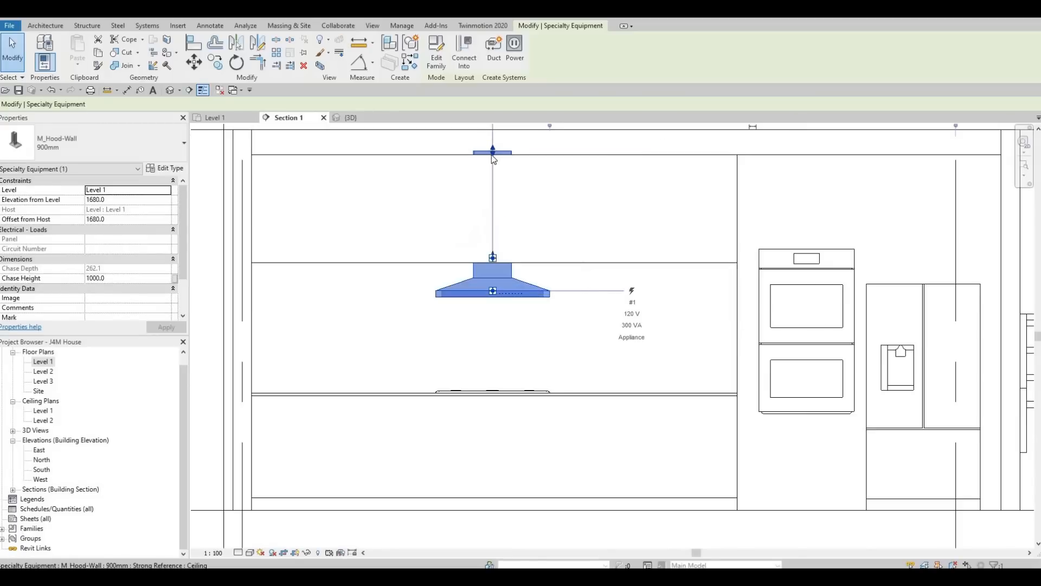
left_click_drag(499, 164, 495, 161)
scroll(494, 242, "down", 5)
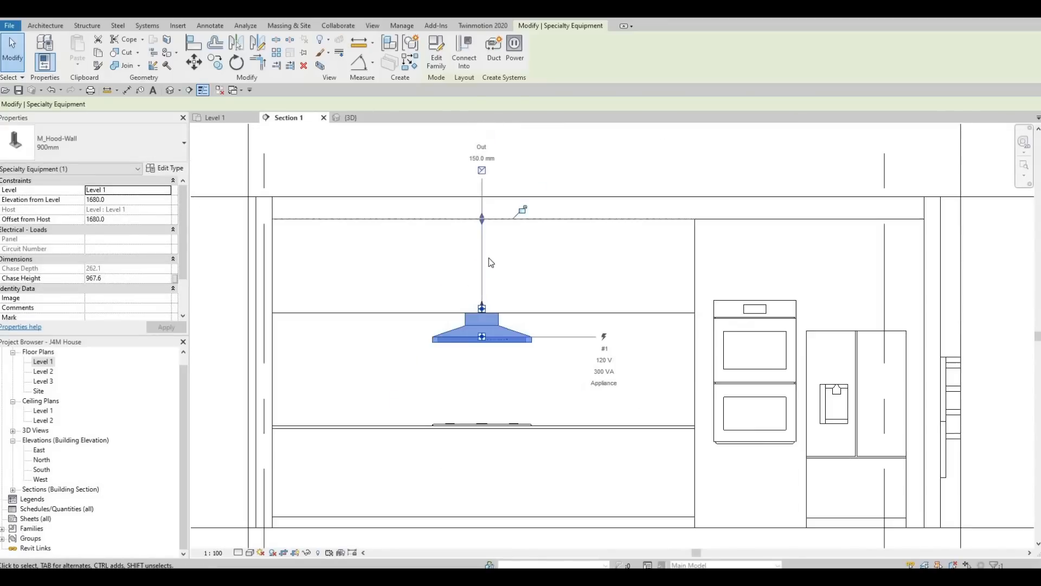
key("Escape")
key("Escape")
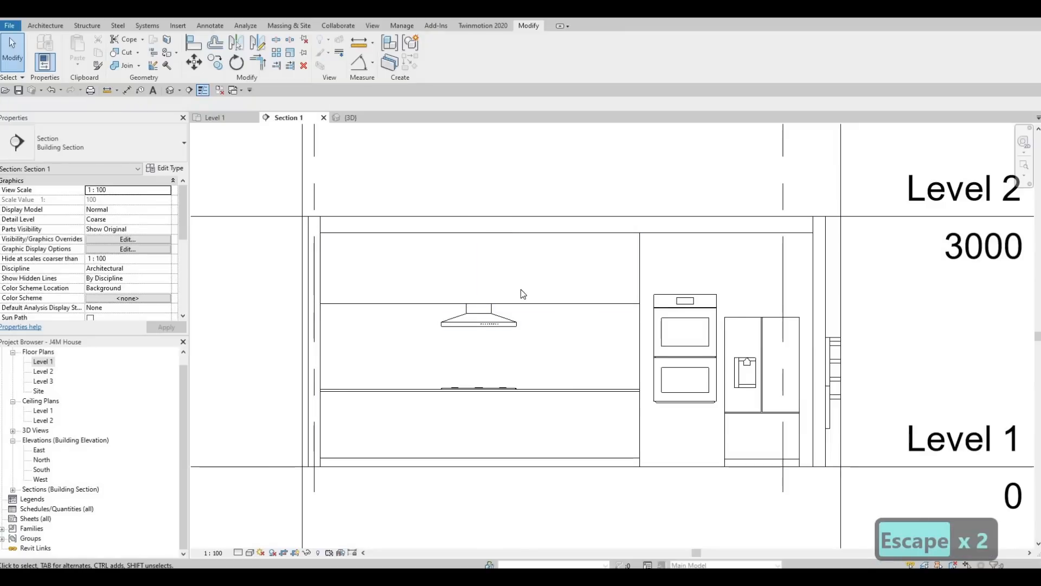
Step: Lower the wall hood to 1600.0 above Level 1
left_click(497, 317)
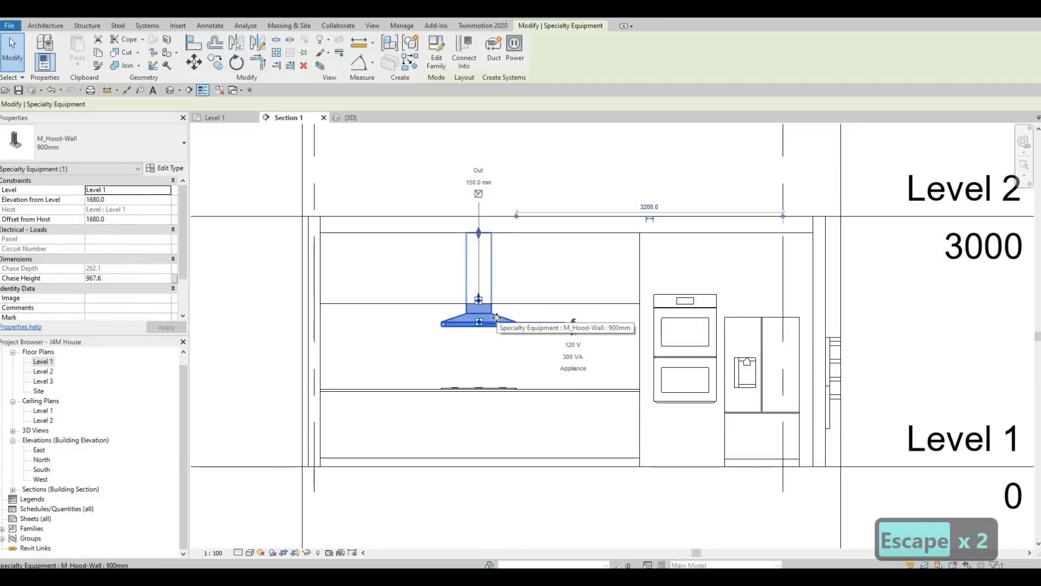
key("Down")
key("Down")
key("Down")
key("Down")
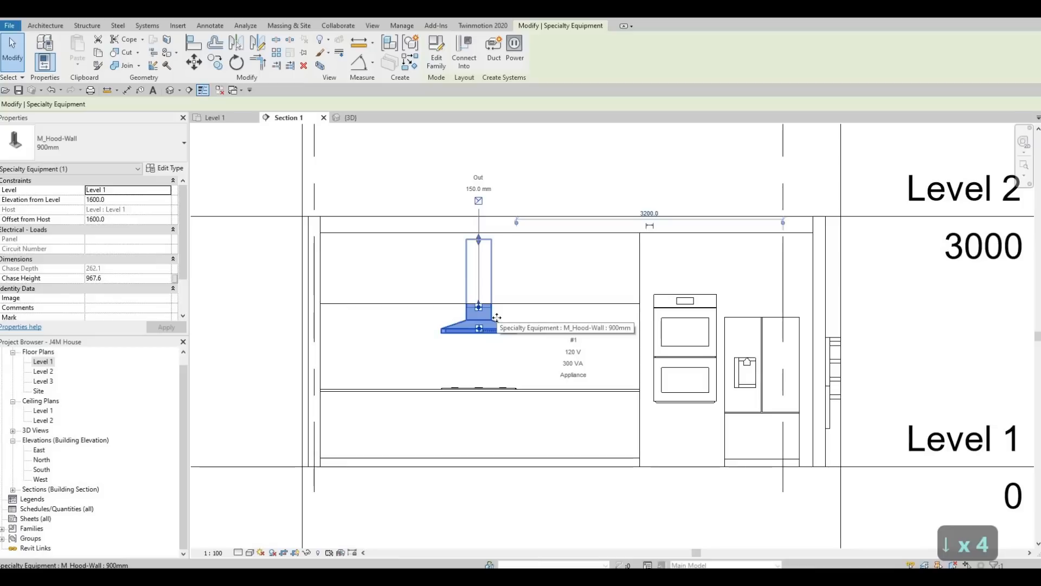
key("Escape")
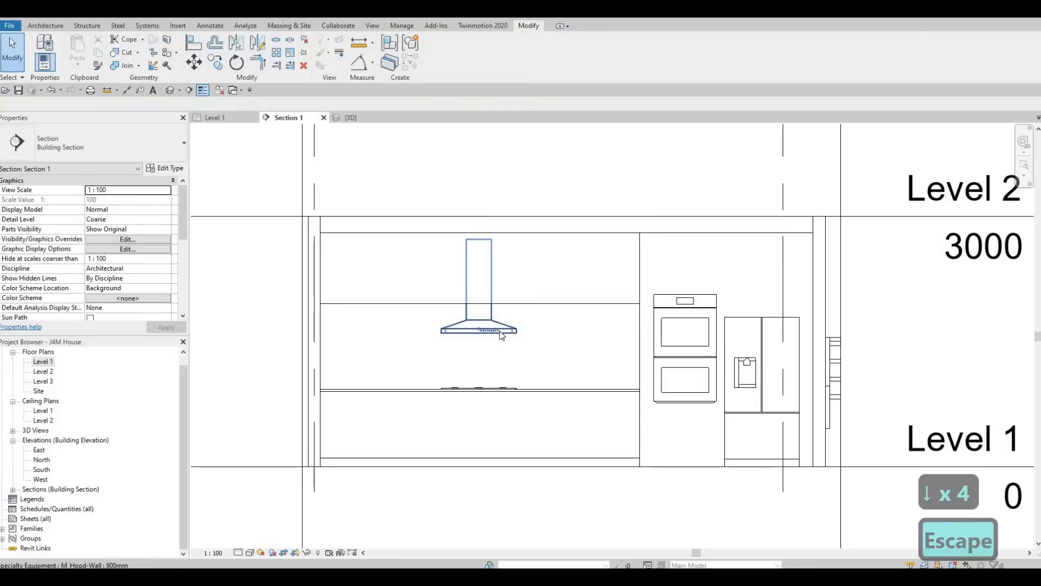
middle_click_drag(491, 339, 517, 276)
key("Escape")
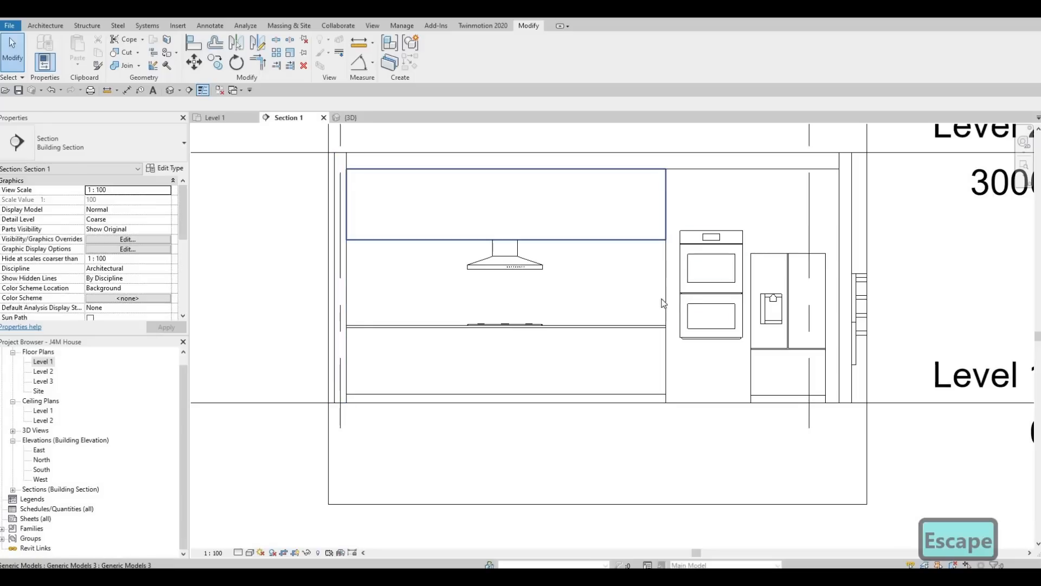
Step: Start a new in-place Generic Models component with the default name
left_click(39, 26)
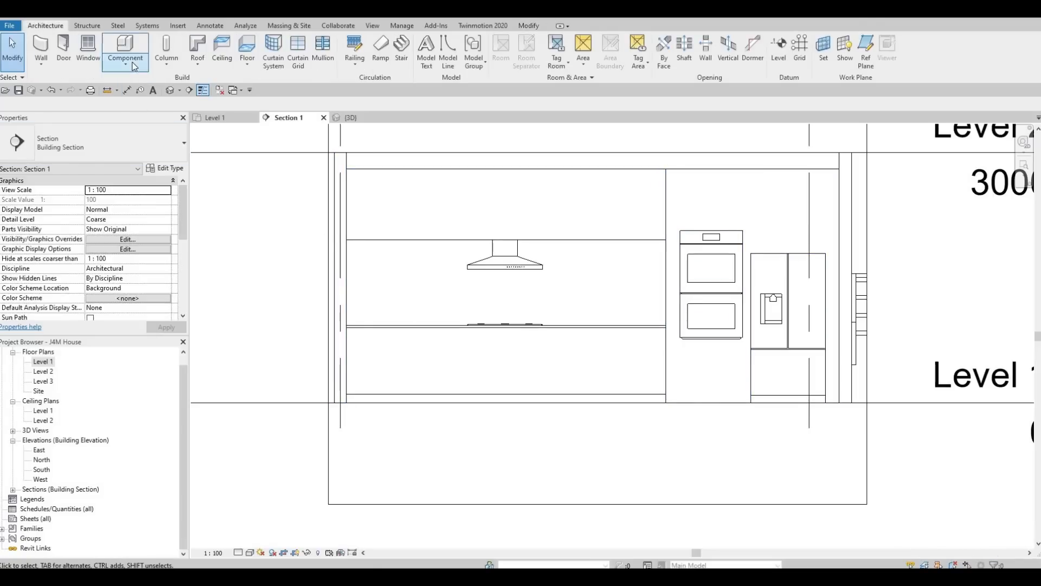
left_click(125, 62)
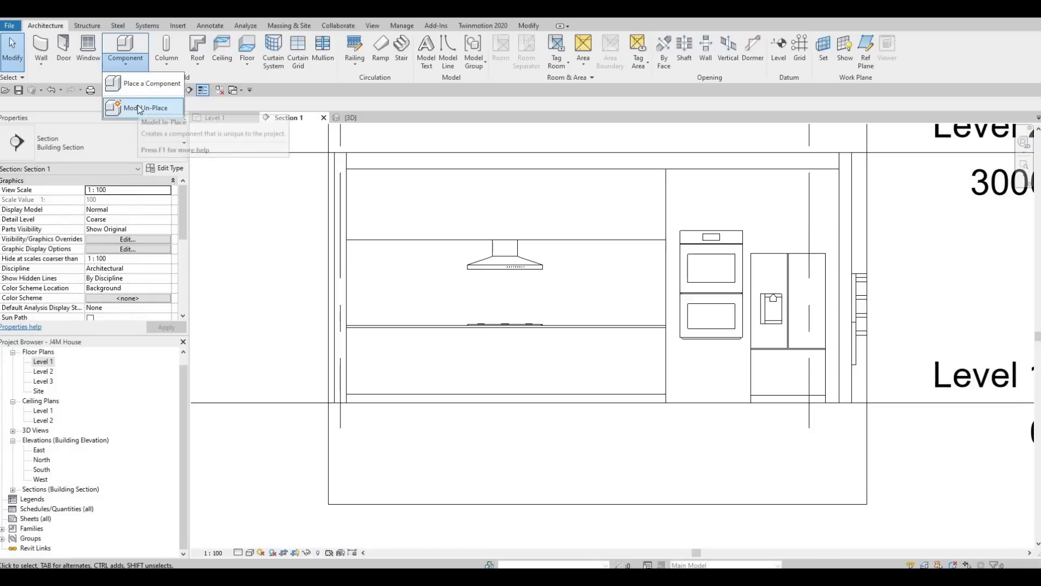
left_click(139, 108)
scroll(499, 255, "down", 3)
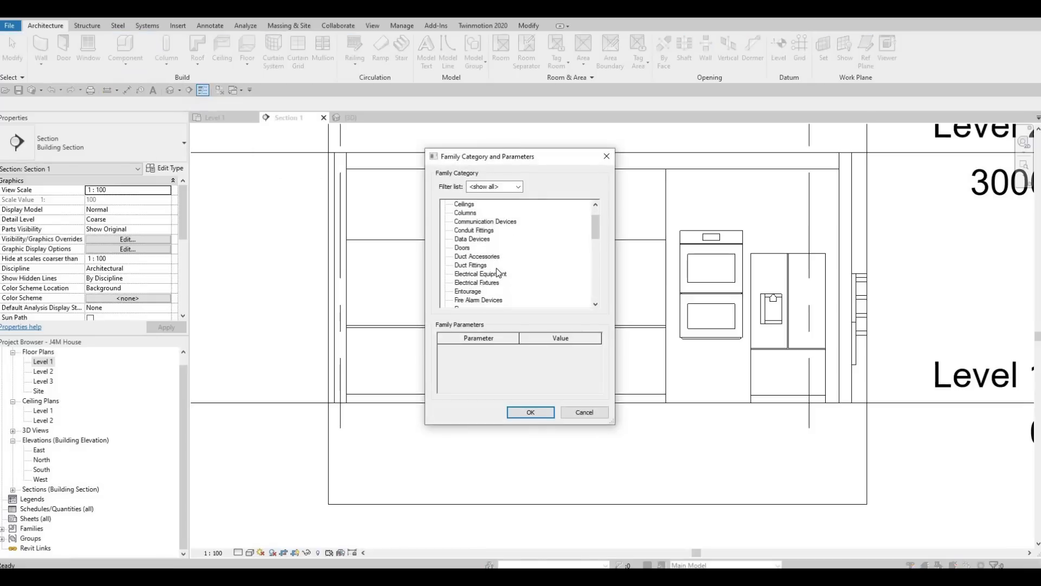
scroll(494, 279, "down", 4)
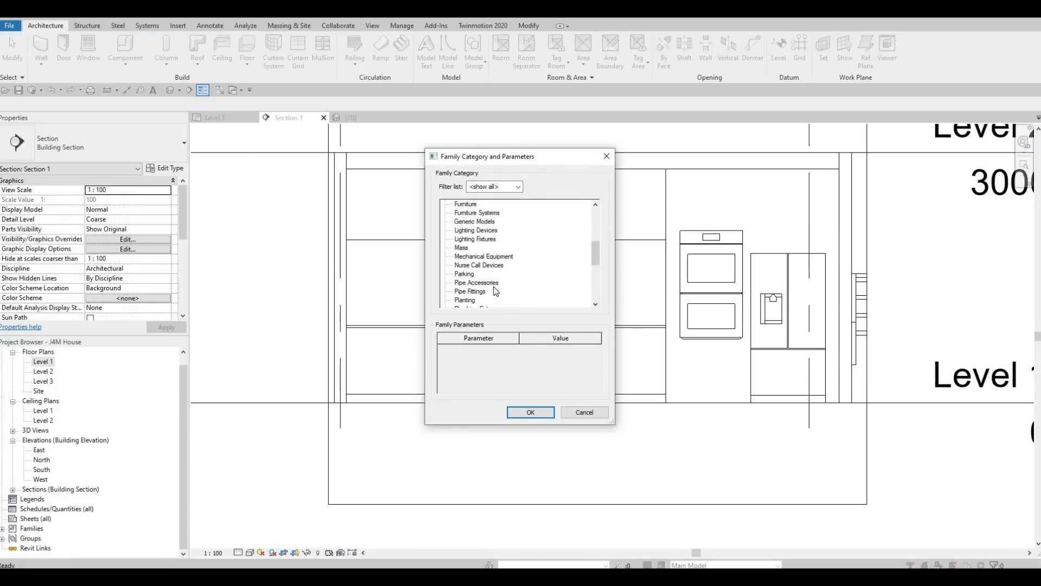
scroll(495, 292, "down", 5)
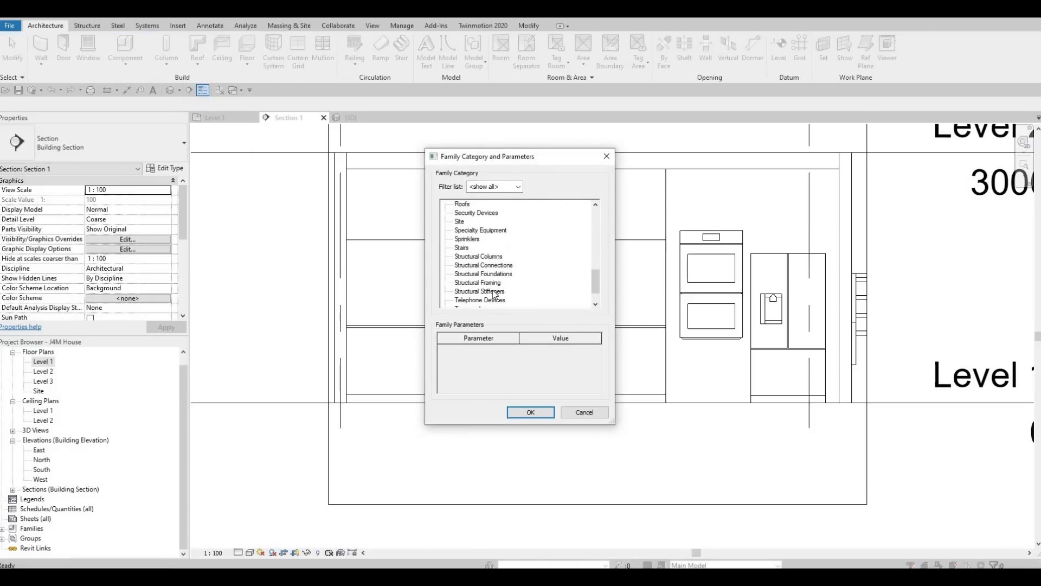
scroll(492, 289, "up", 7)
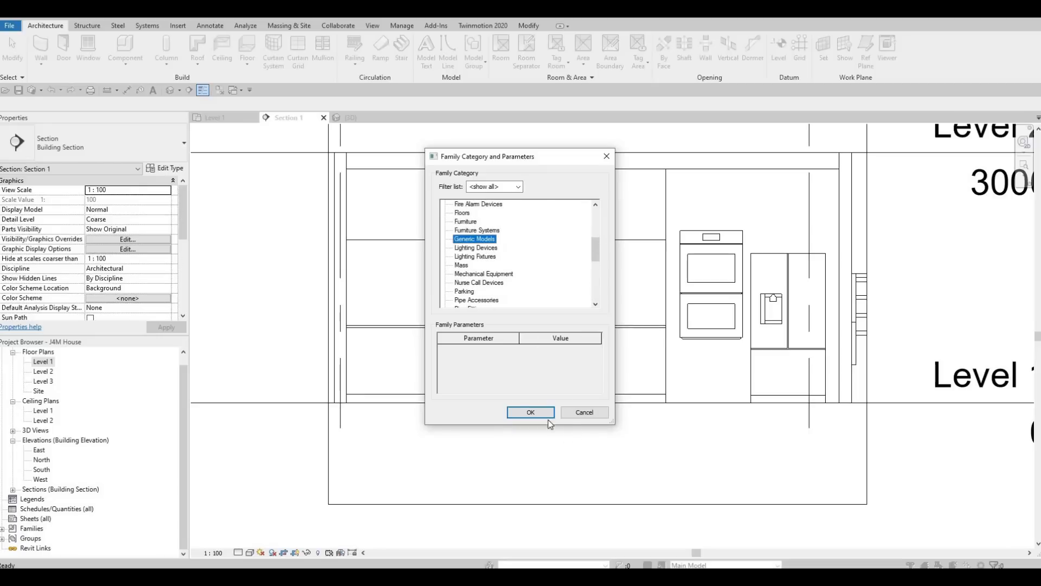
left_click(531, 412)
left_click(521, 313)
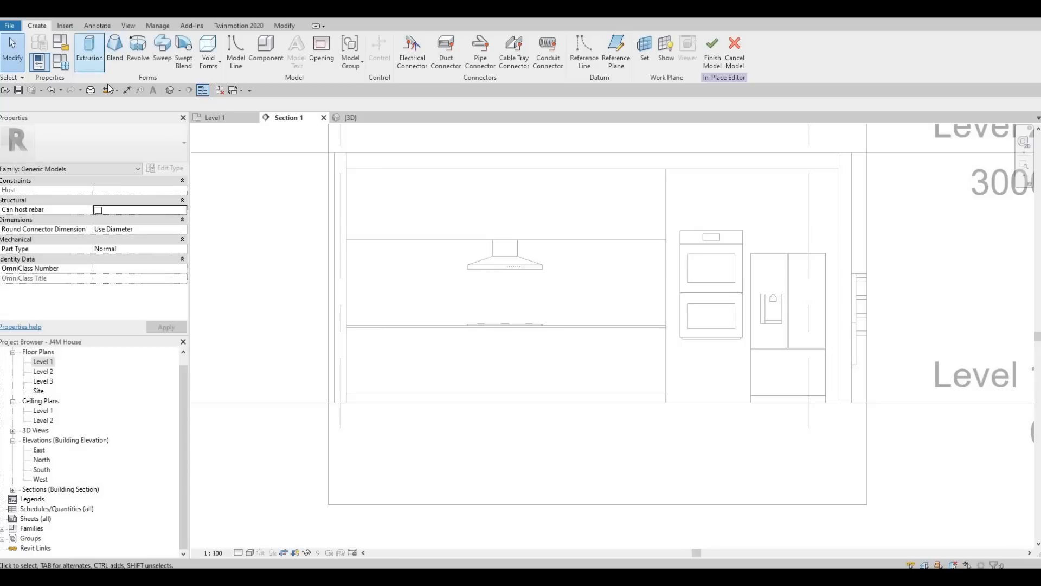
Step: Begin an extrusion using the kitchen's interior wall as the work plane
left_click(89, 50)
left_click(476, 356)
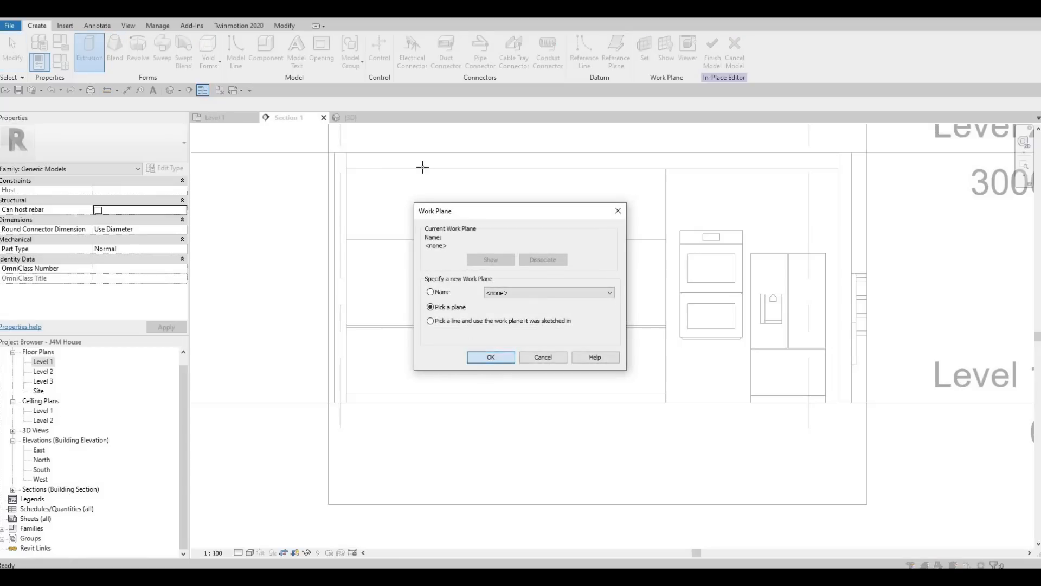
left_click(420, 154)
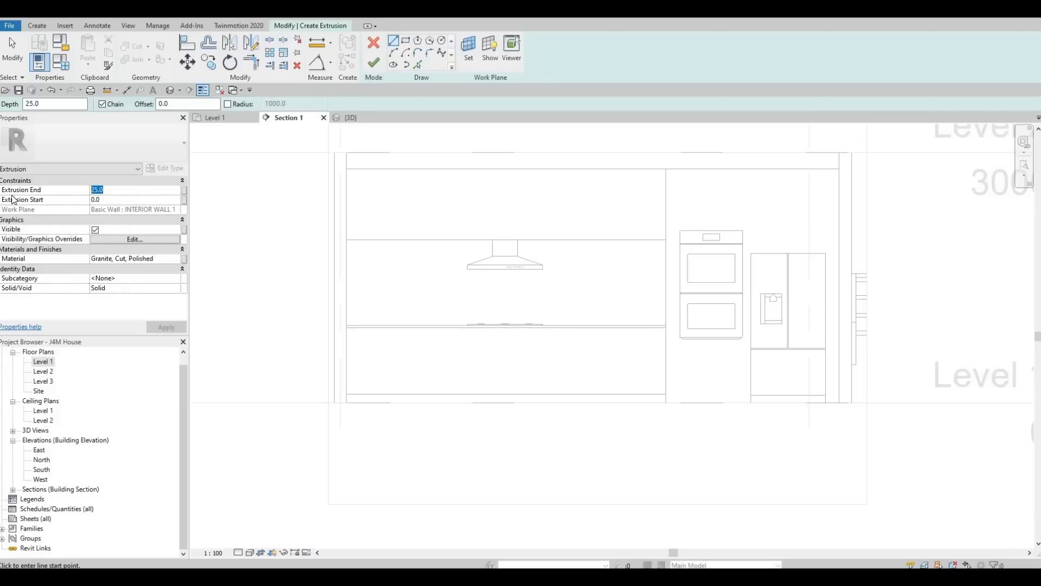
Step: Set Extrusion End to 10 and the material to Vinyl Composition Tile
type("10")
key("Return")
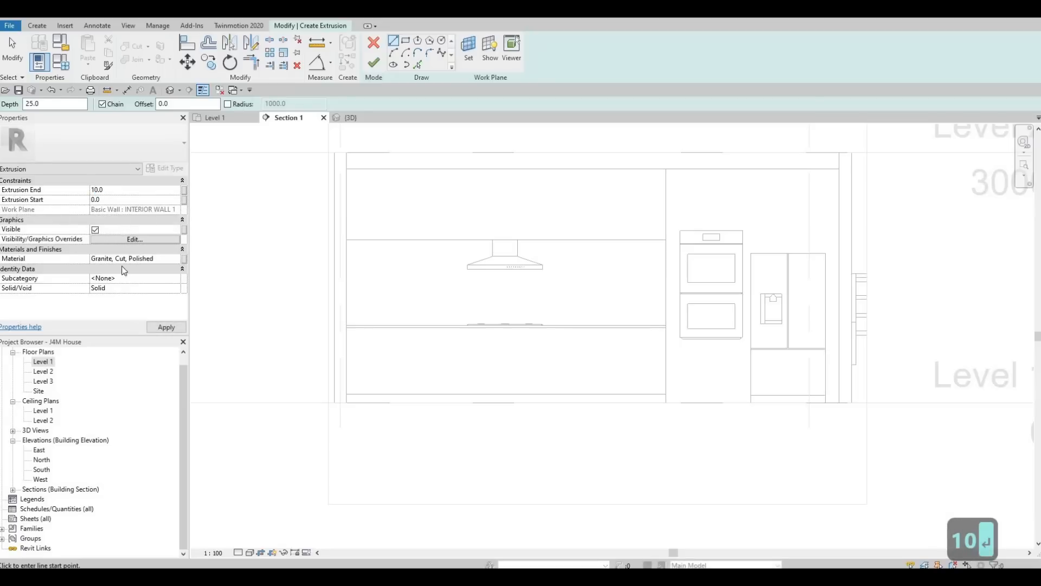
left_click(177, 260)
left_click(177, 259)
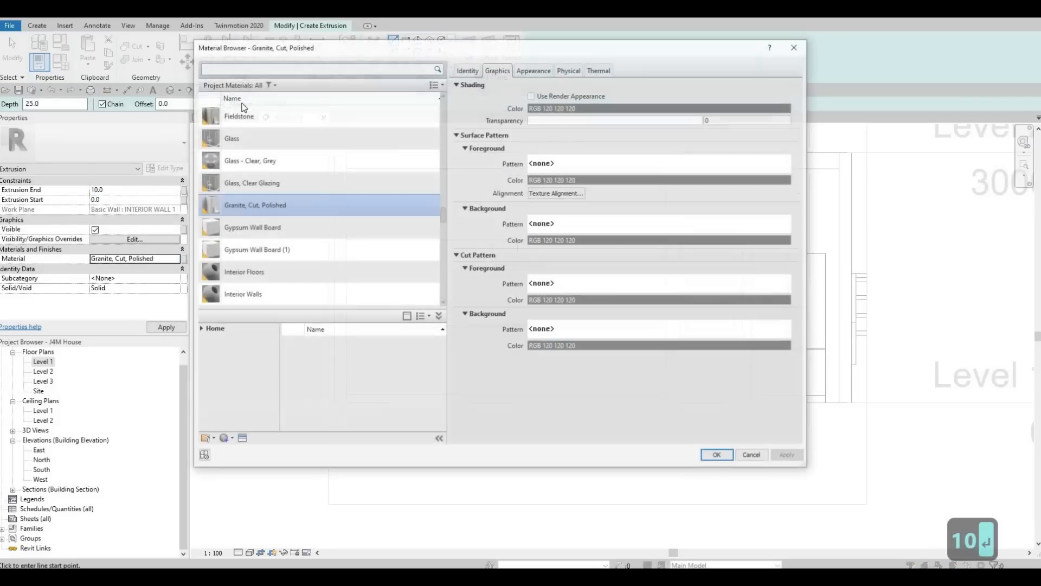
left_click(240, 71)
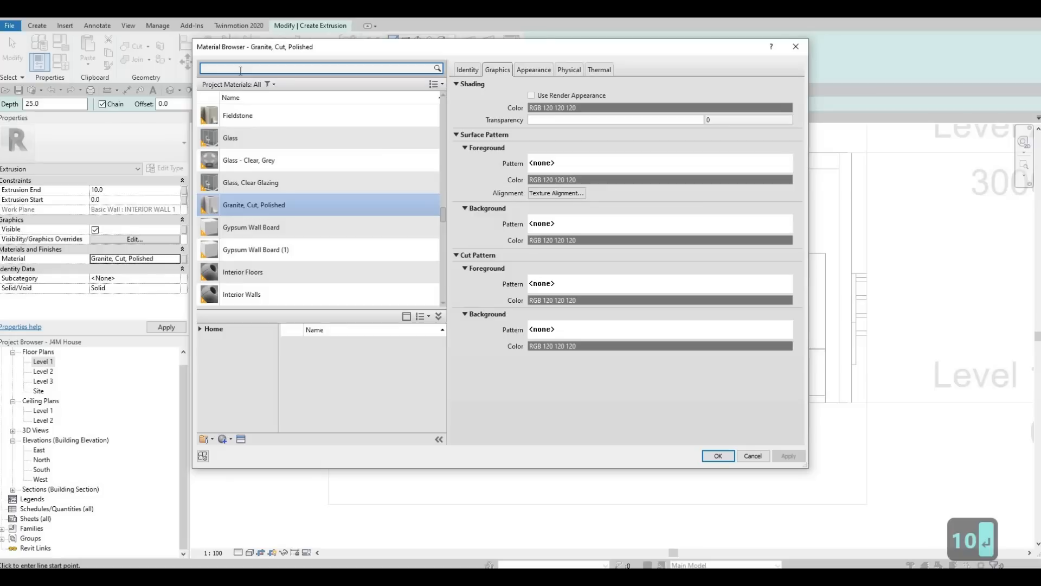
type("tile")
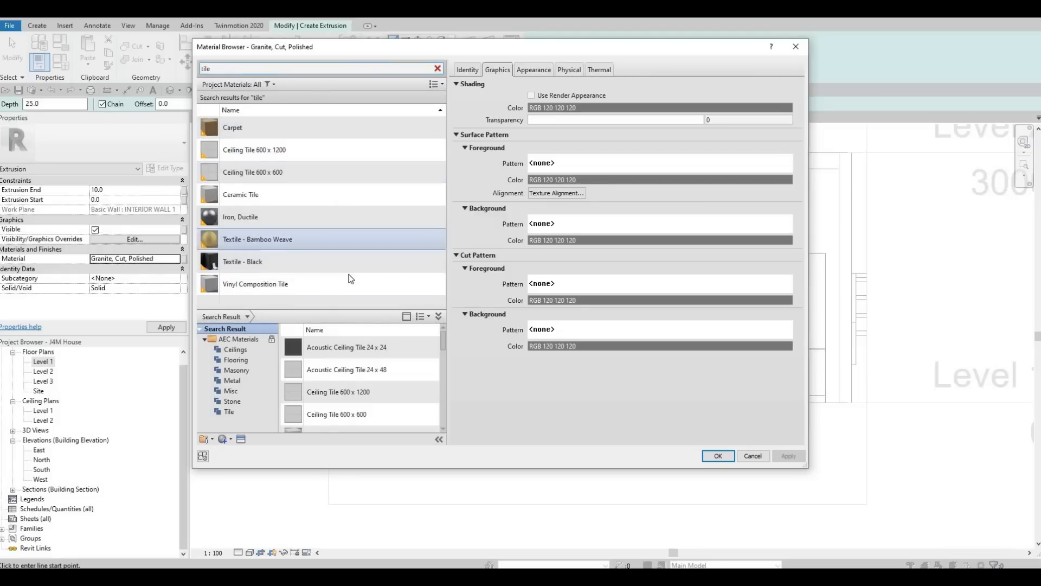
left_click(396, 290)
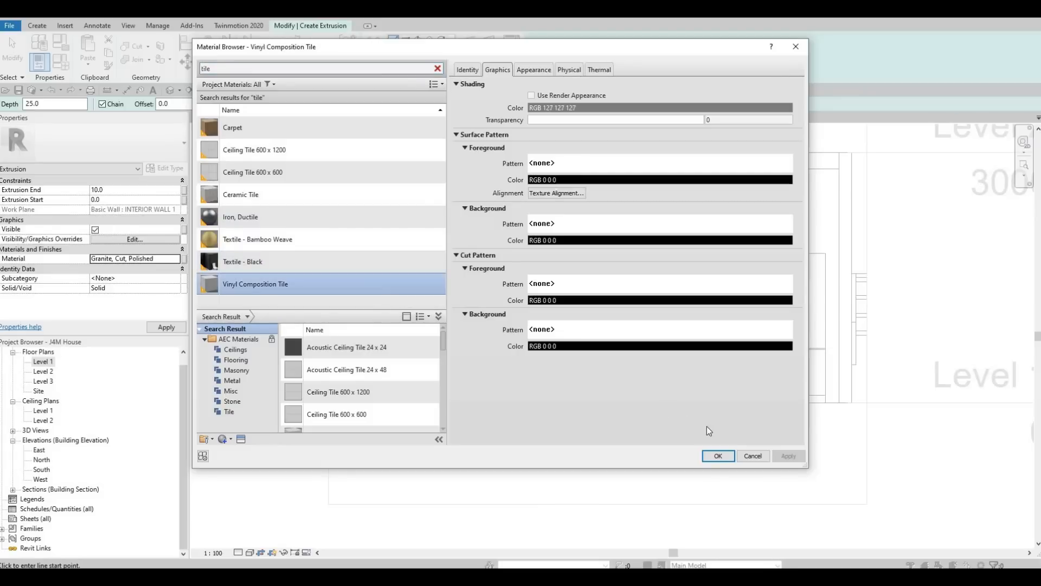
left_click(715, 455)
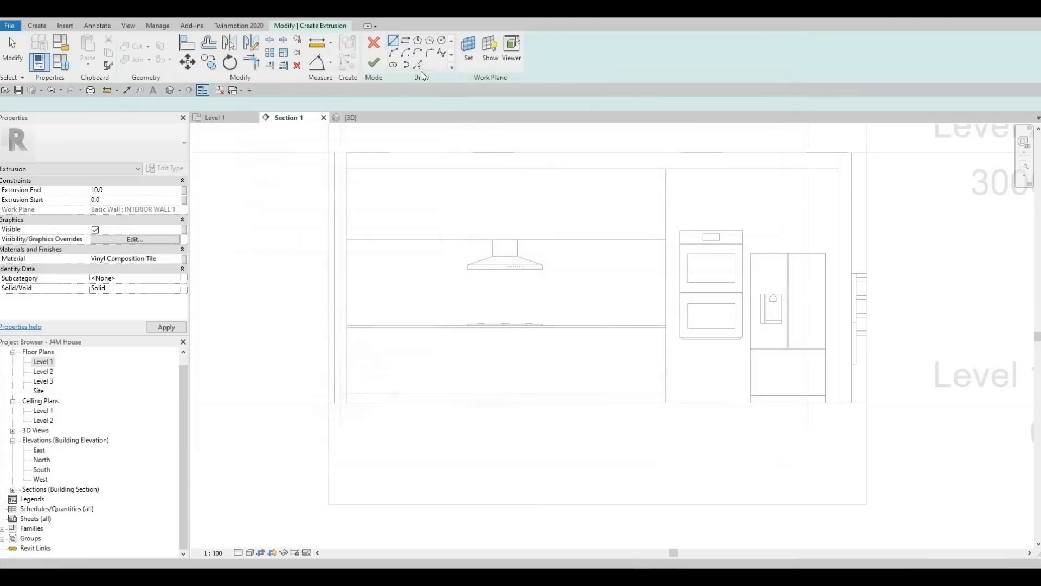
Step: Draw the backsplash rectangle along the countertop, then finish the extrusion and in-place model
left_click(407, 41)
left_click(348, 240)
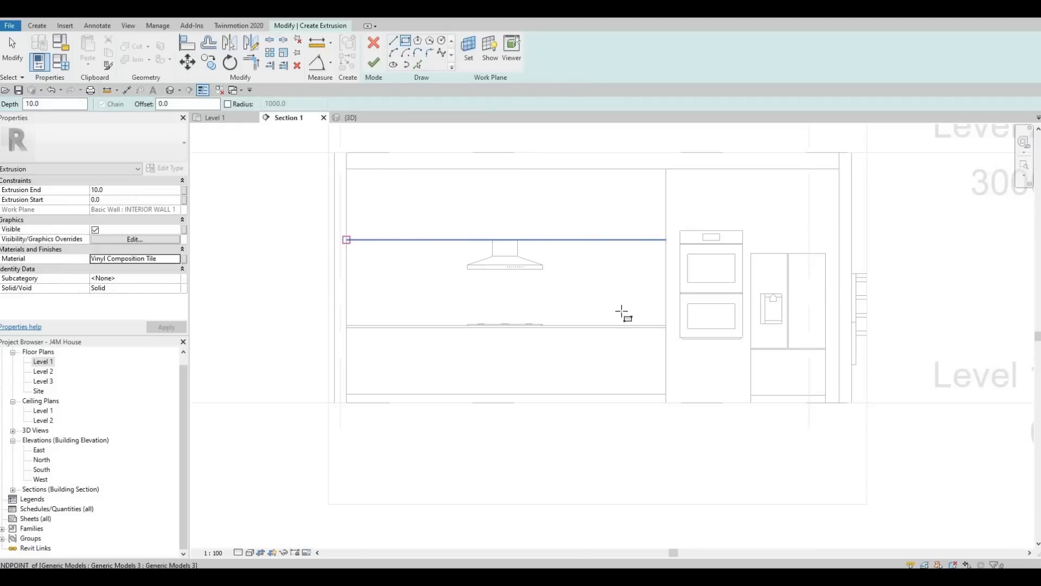
scroll(657, 336, "up", 5)
left_click(665, 325)
scroll(626, 291, "down", 5)
key("Escape")
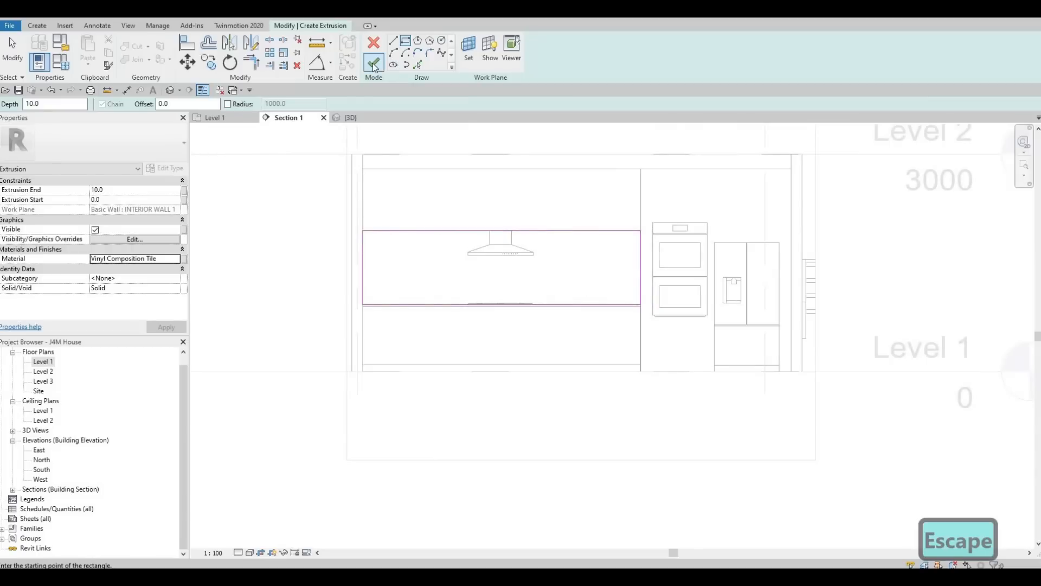
left_click(373, 64)
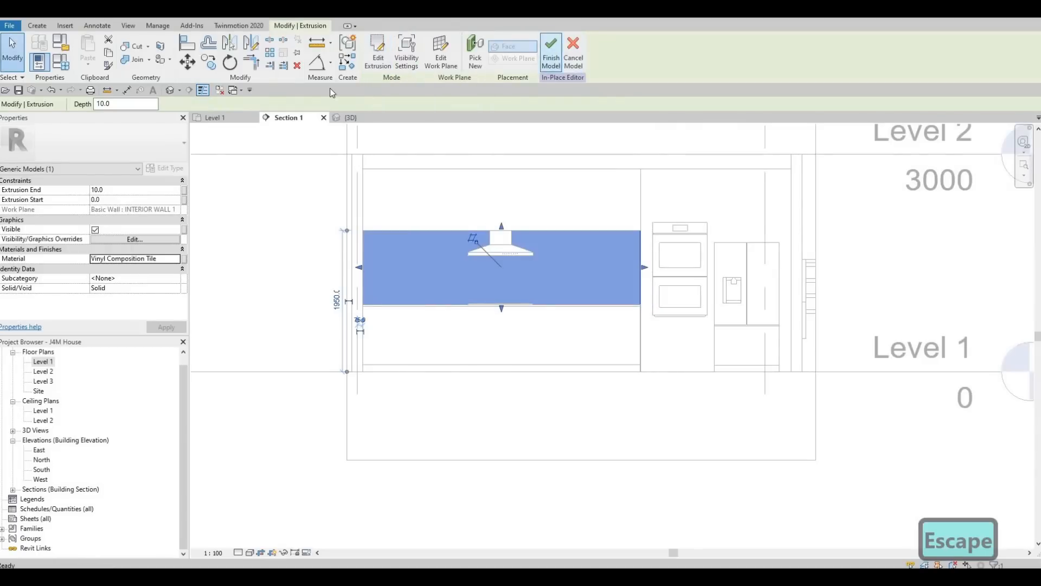
left_click(551, 51)
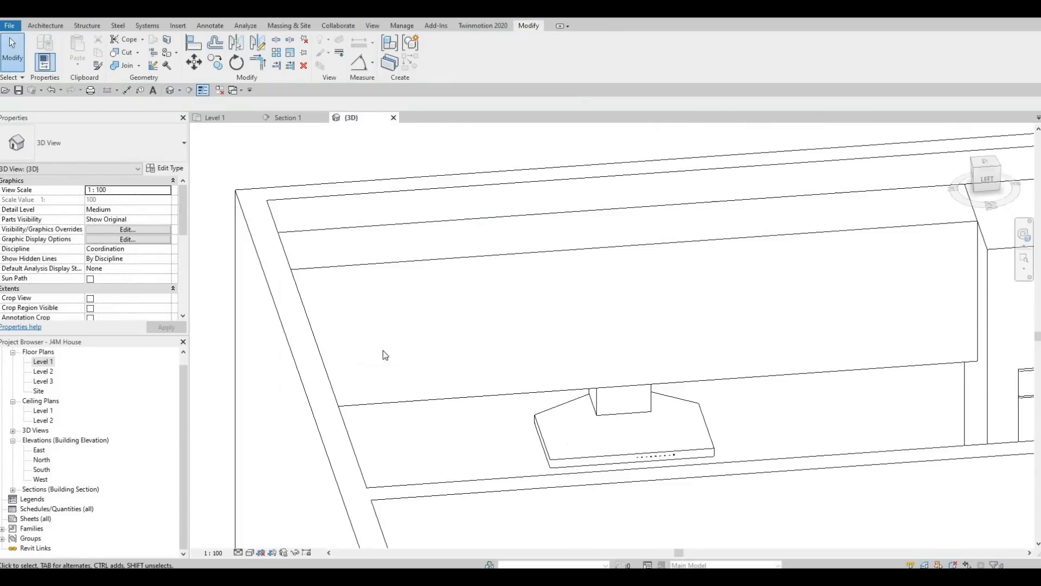
Step: Orbit the 3D view to inspect the cooktop, hood, ovens and fridge
middle_click_drag(385, 355, 542, 205, "shift")
scroll(607, 265, "down", 4)
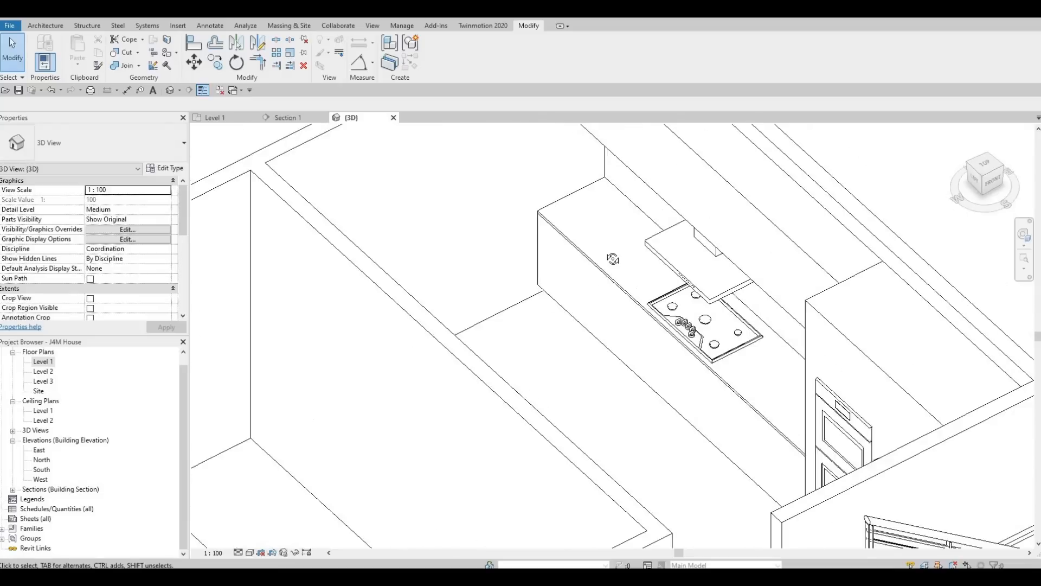
middle_click_drag(610, 252, 608, 275, "shift")
middle_click_drag(733, 333, 797, 342, "shift")
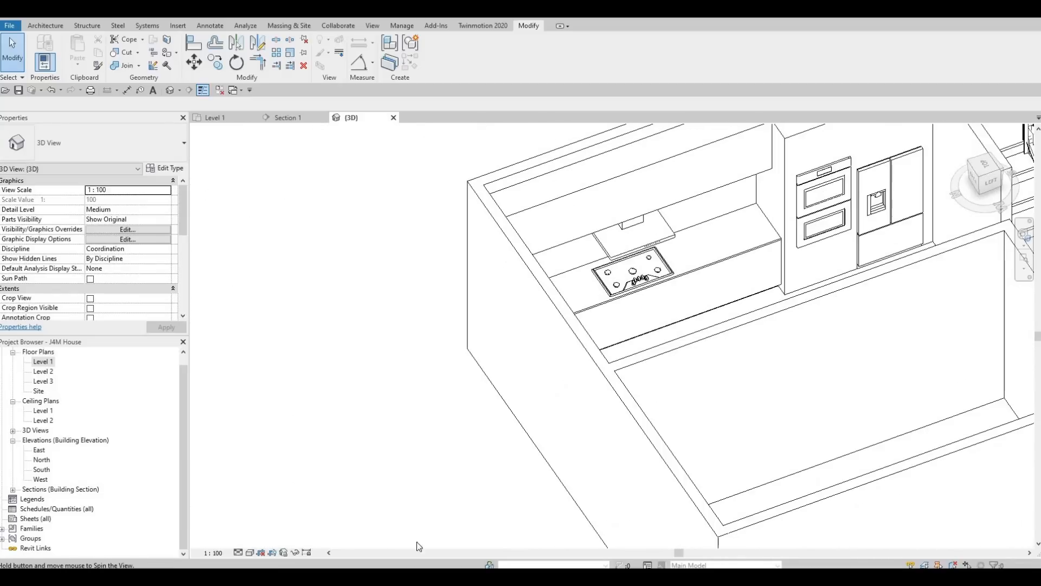
Step: Set the 3D detail level to Fine and review the cooktop grates from above and the front
left_click(238, 552)
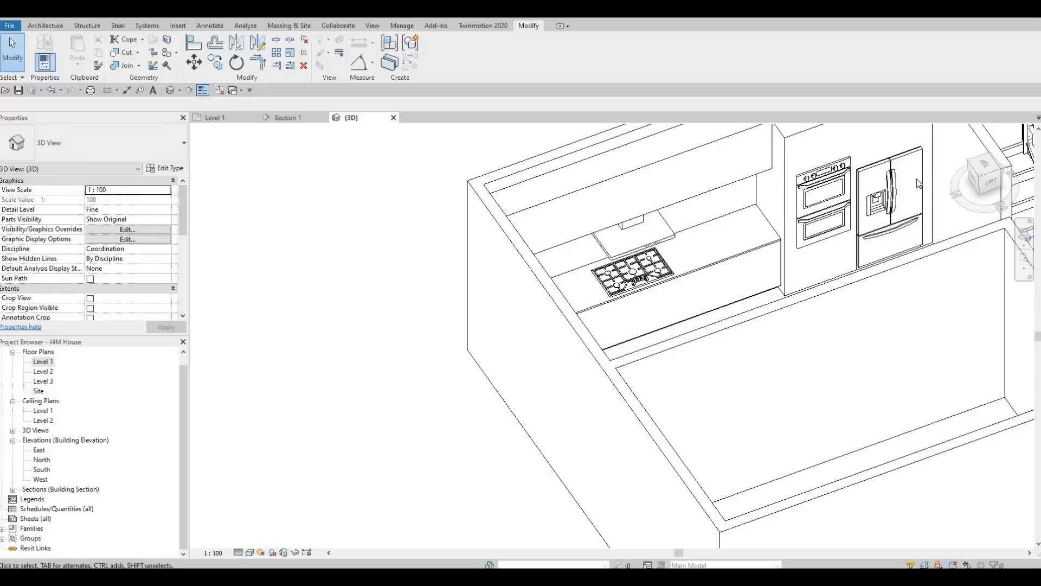
scroll(868, 208, "up", 6)
scroll(841, 217, "down", 4)
middle_click_drag(705, 222, 725, 209, "shift")
scroll(624, 266, "down", 1)
key("Escape")
mouse_move(650, 216)
middle_mouse_down("shift")
mouse_move(742, 205)
mouse_move(746, 270)
mouse_move(672, 281)
mouse_move(553, 269)
mouse_move(597, 206)
mouse_move(632, 181)
mouse_move(638, 205)
middle_mouse_up("shift")
scroll(623, 241, "up", 1)
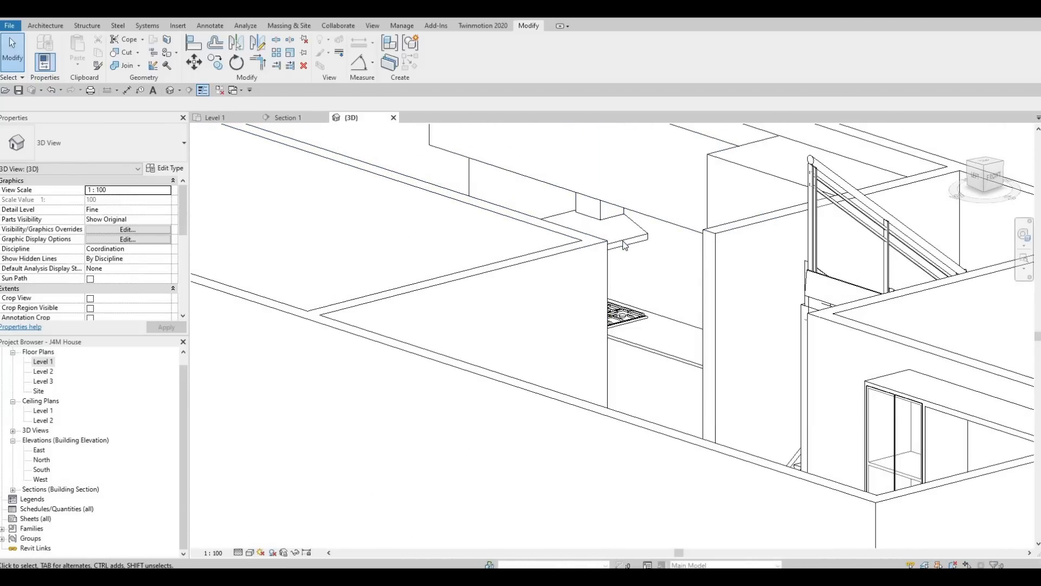
middle_click_drag(581, 288, 613, 300, "shift")
scroll(578, 289, "down", 1)
scroll(613, 301, "up", 1)
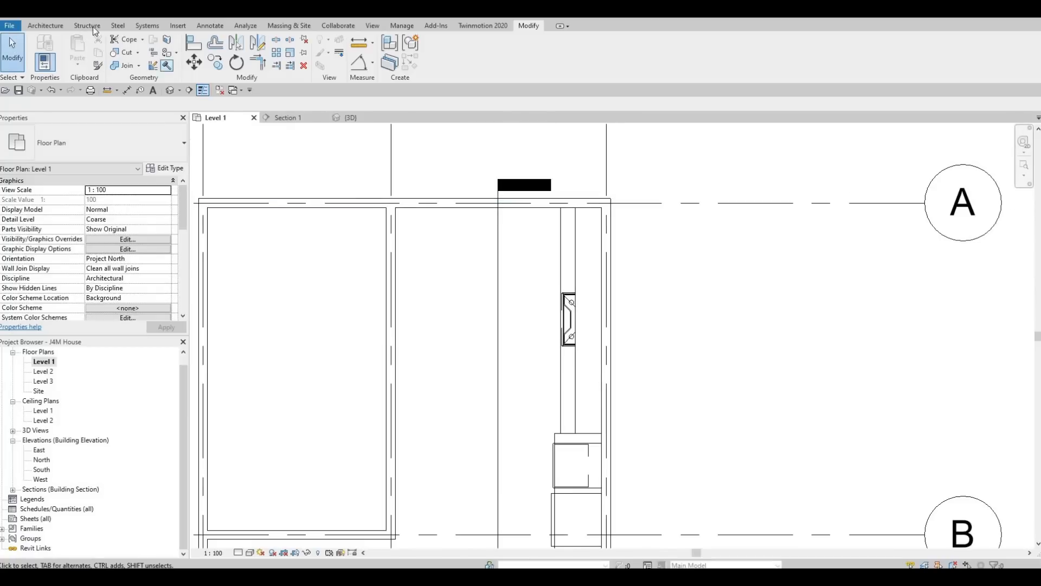
Step: Open Load Family and navigate to the Domestic Mid-Range appliance folder
left_click(177, 25)
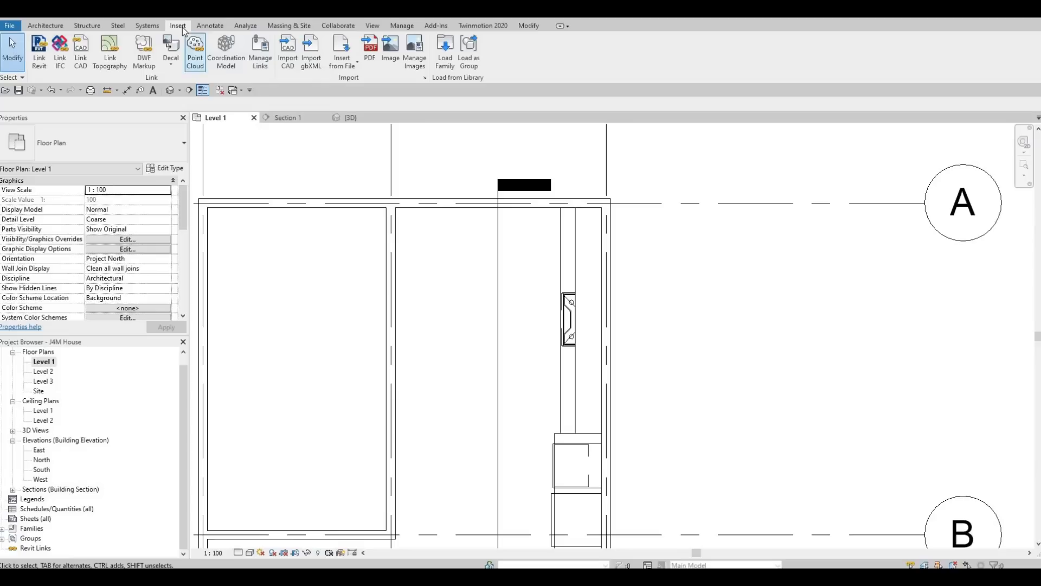
left_click(445, 49)
left_click(808, 105)
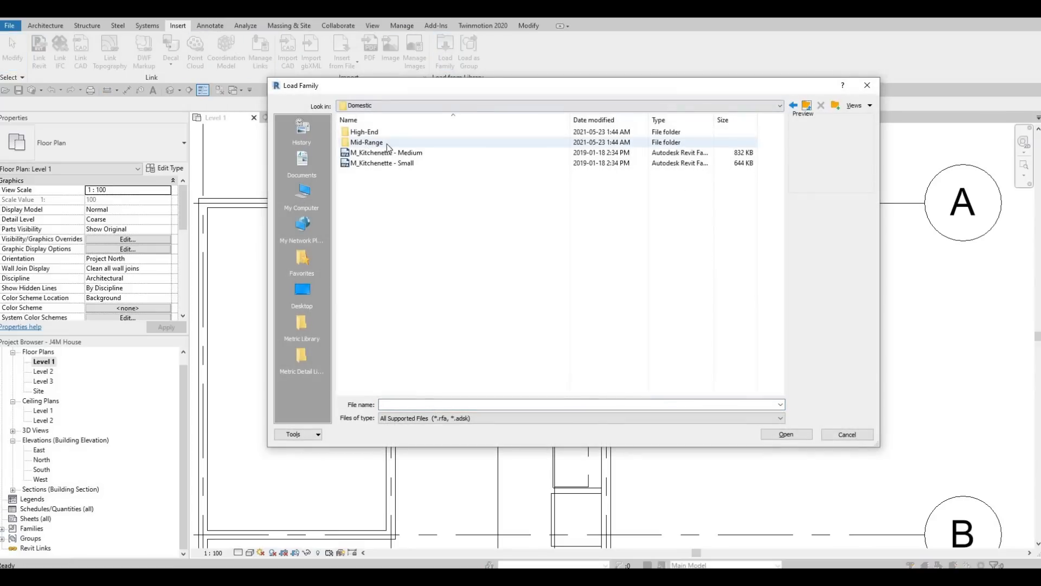
double_click(386, 144)
Step: Preview the Mid-Range families, from M_Cooktop-Electric through dryers, ovens and refrigerators
left_click(386, 133)
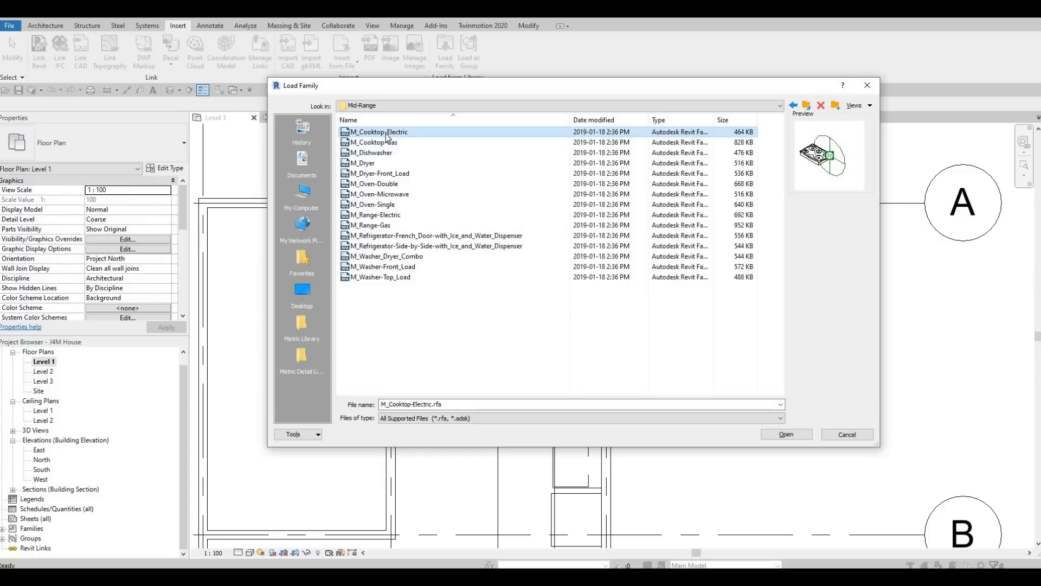
key("Down")
key("Down")
key("Down")
key("Up")
key("Down")
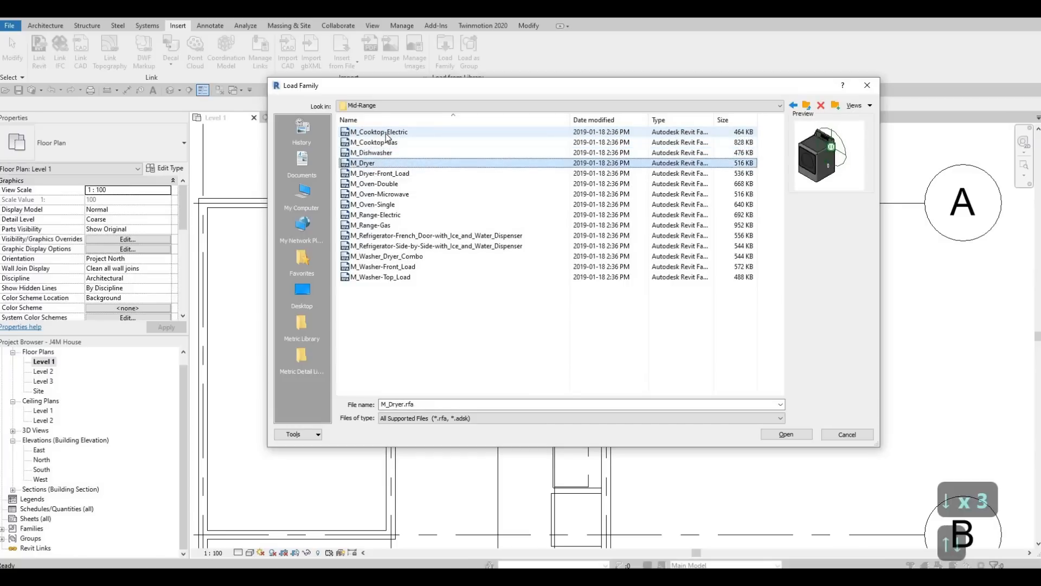
key("Down")
key("Down")
key("Down")
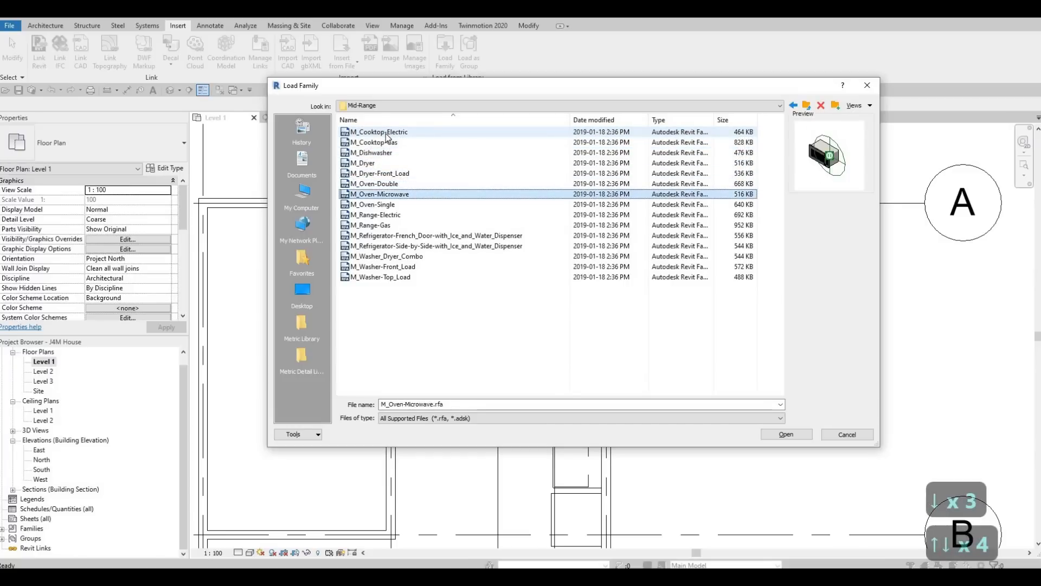
key("Up")
key("Up")
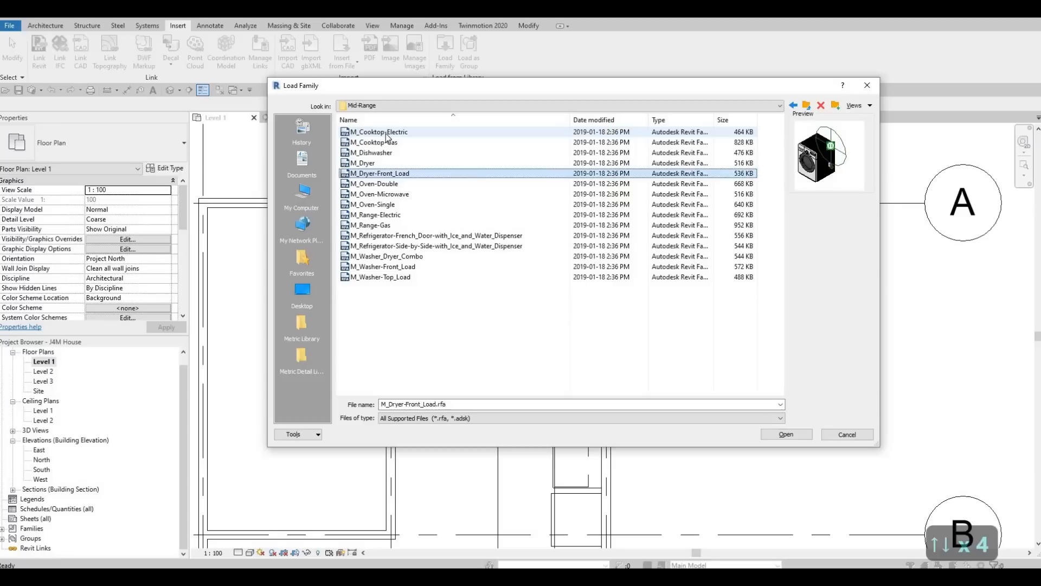
key("Down")
key("Down")
key("Down")
key("Down")
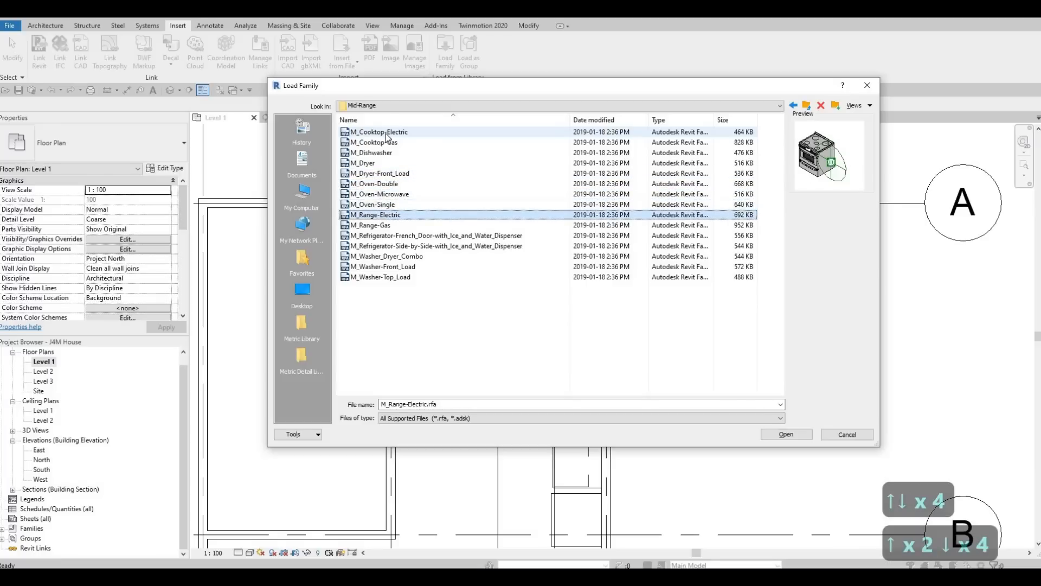
key("Down")
key("Down")
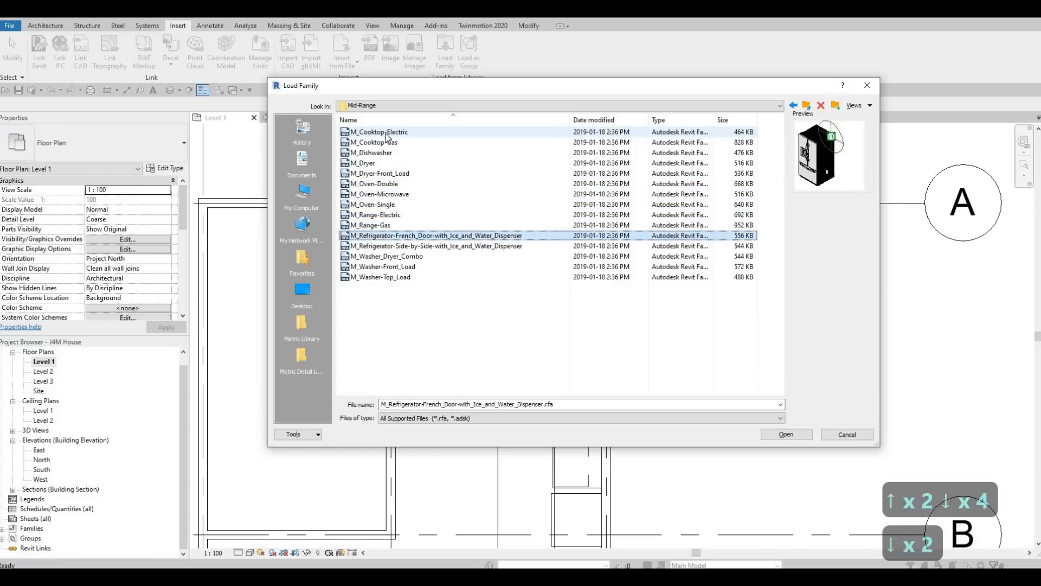
key("Down")
key("Down")
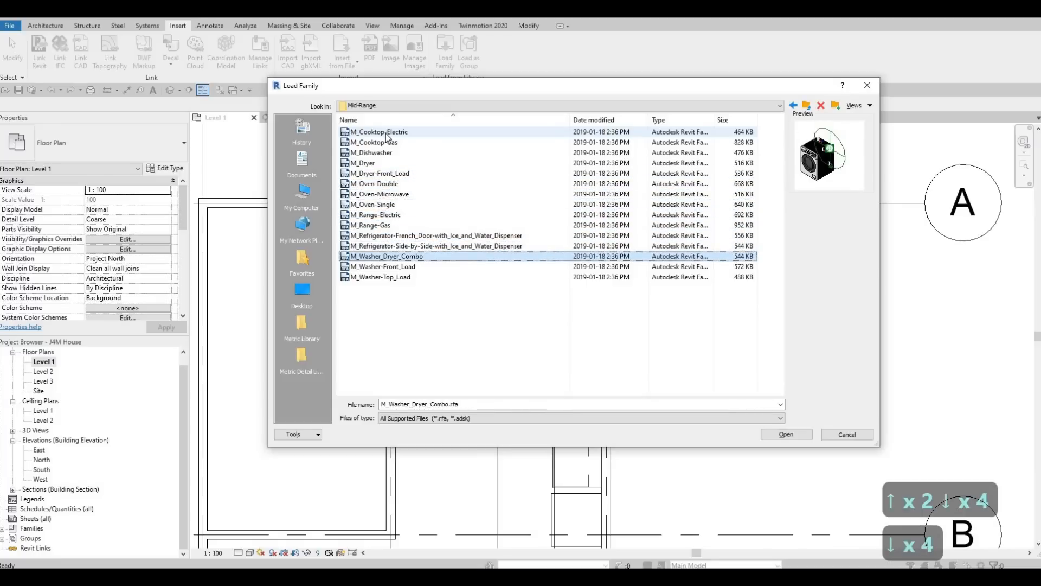
key("Down")
key("Down")
key("Up")
key("Up")
key("Up")
key("Up")
key("Up")
key("Up")
key("Up")
key("Up")
key("Down")
key("Up")
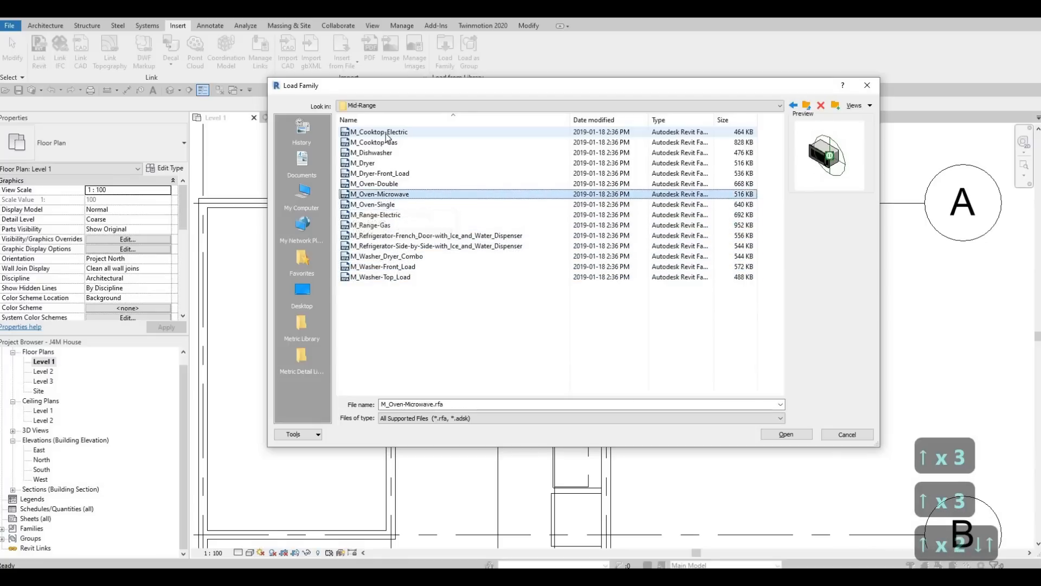
key("Up")
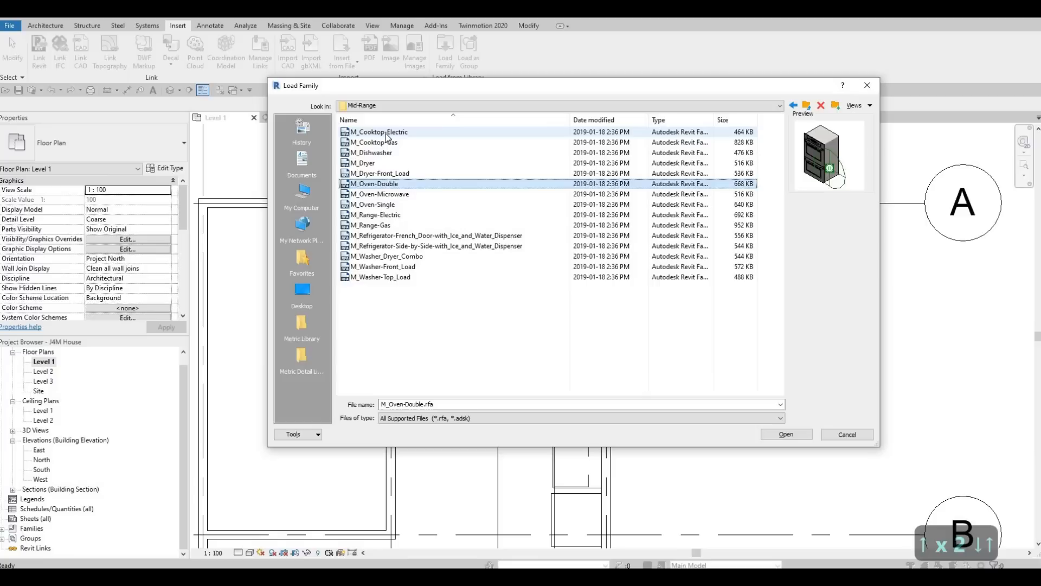
key("Up")
key("Up")
key("Up")
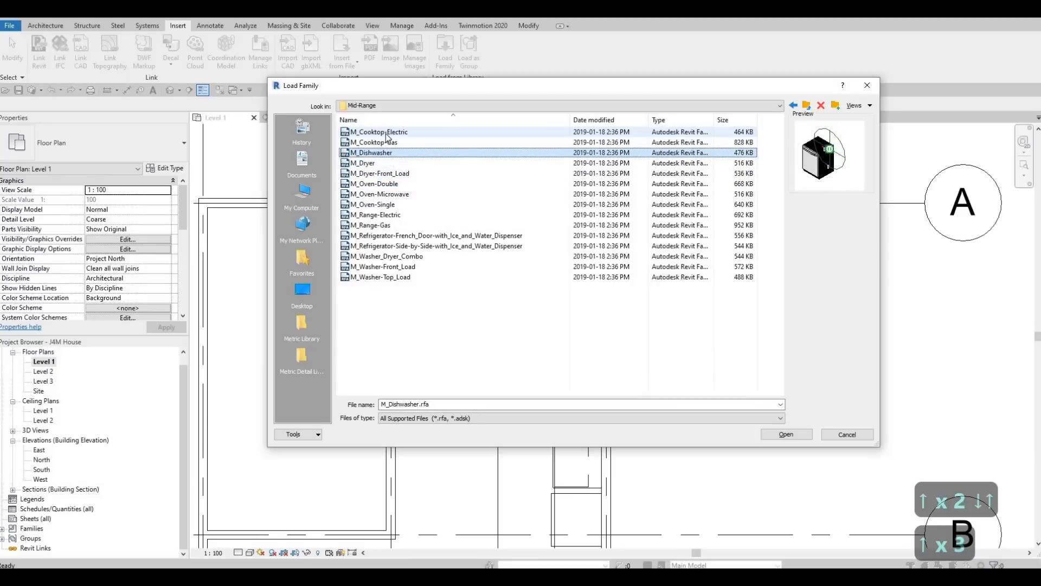
key("Up")
key("Up")
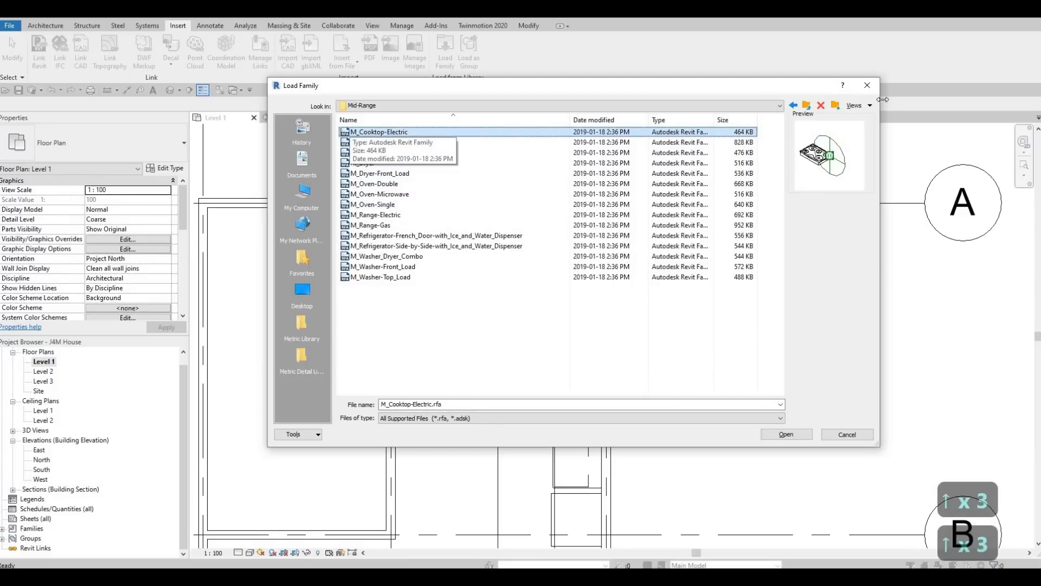
Step: Preview the High-End appliance families, then cancel the loader without loading anything
left_click(808, 105)
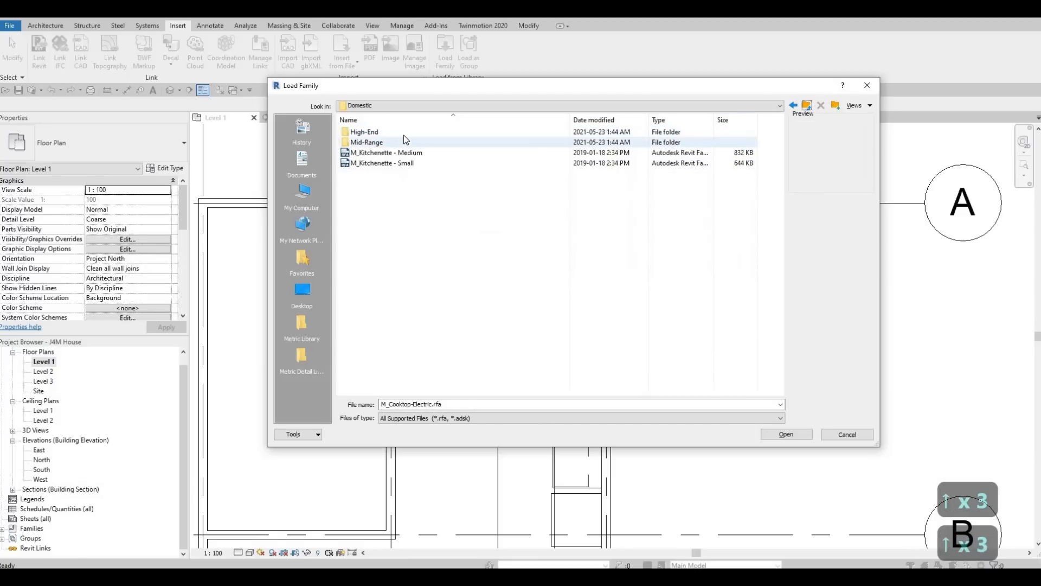
double_click(397, 134)
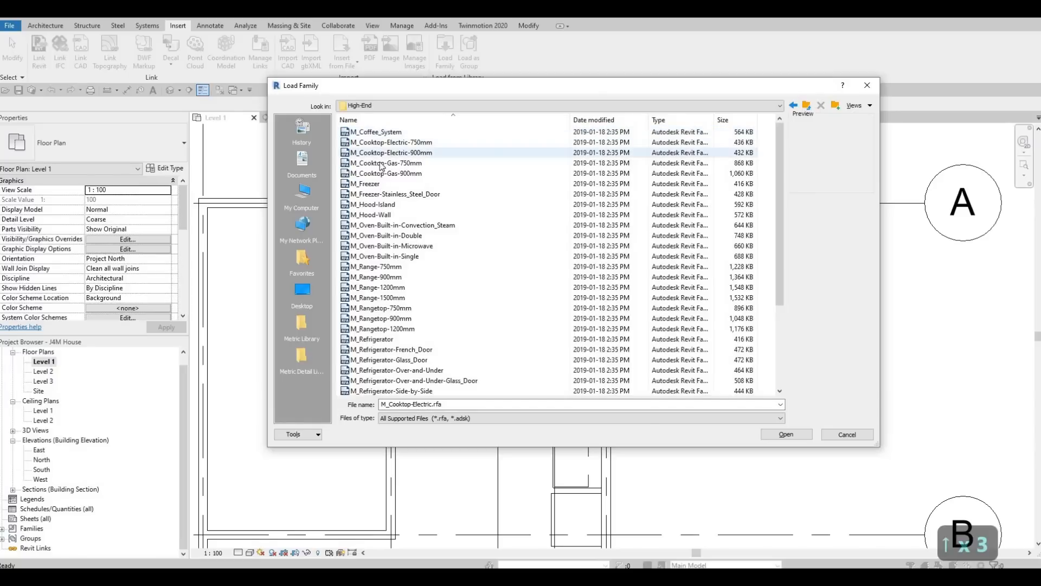
left_click(378, 132)
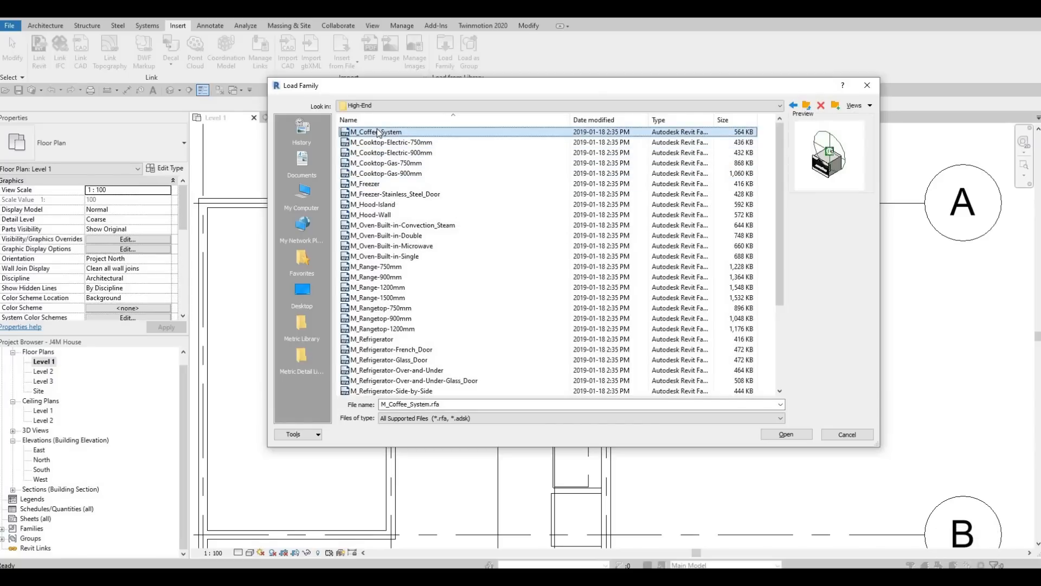
key("Down")
key("Down")
key("Down")
key("Down")
key("Down")
key("Down")
key("Down")
key("Down")
key("Down")
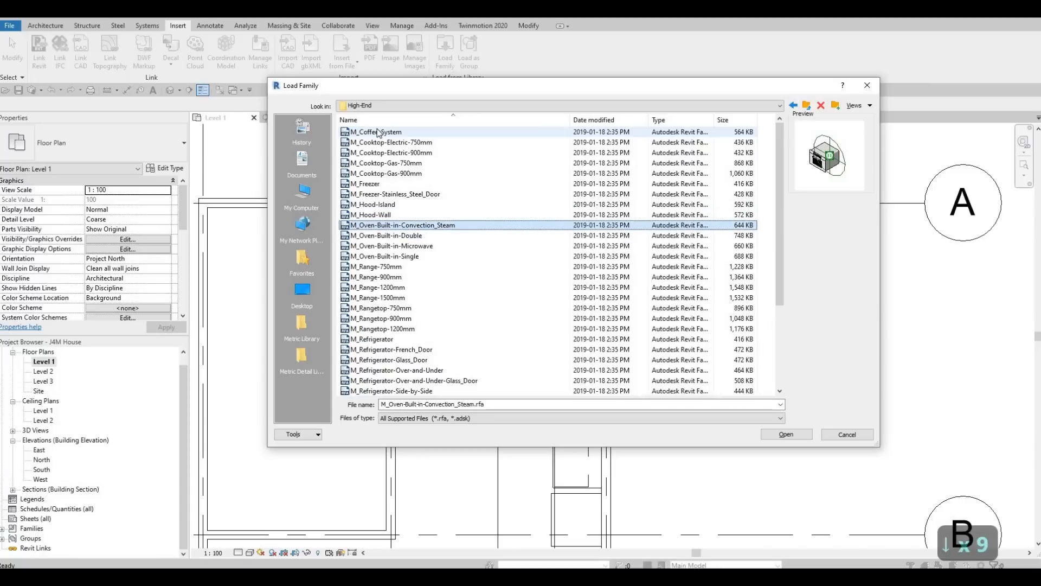
key("Down")
key("Down")
key("Down")
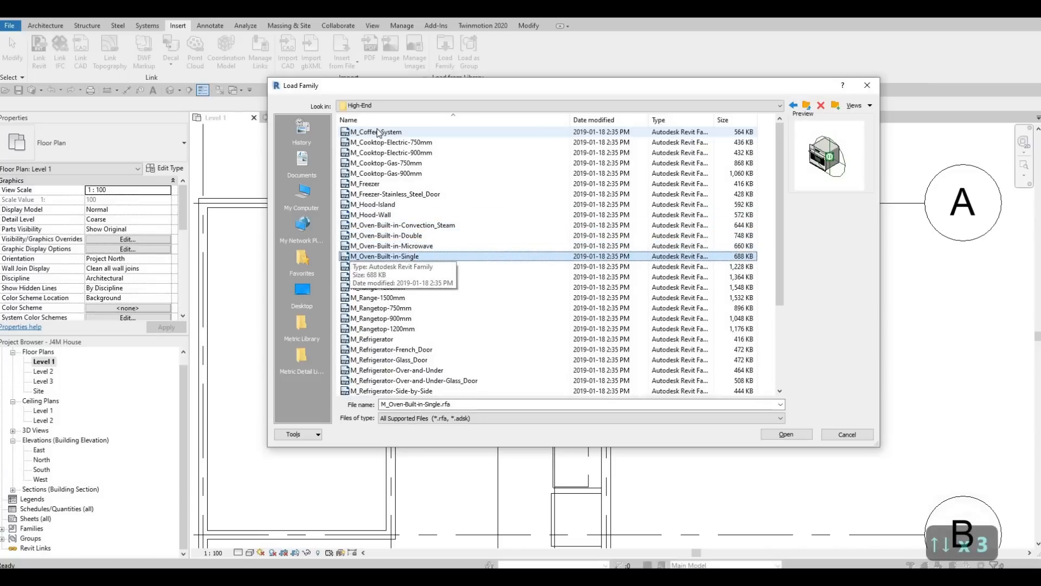
key("Down")
key("Down")
key("Down")
key("Down")
key("Down")
key("Down")
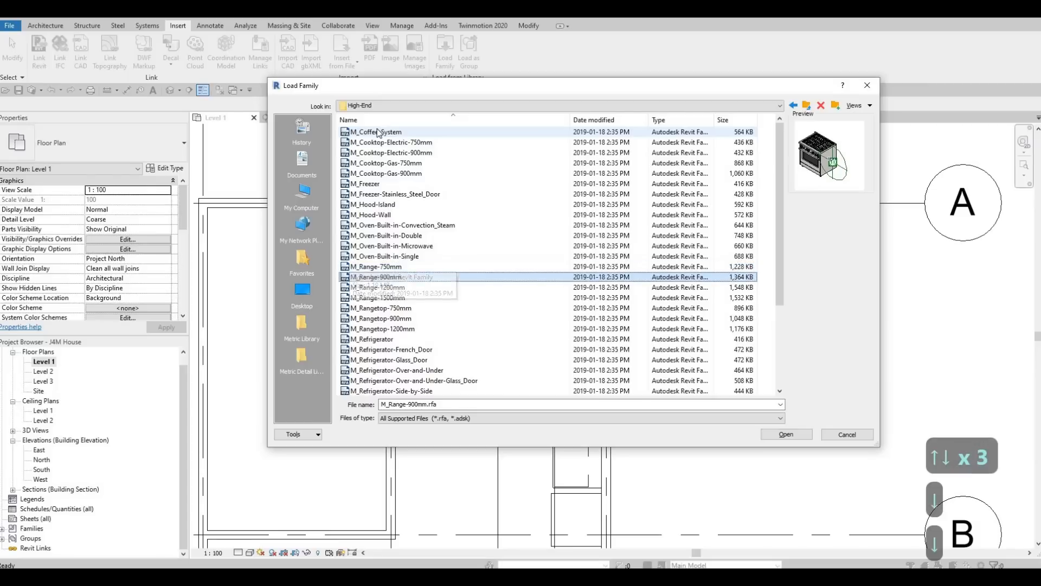
key("Down")
key("Down")
key("Down")
key("Down")
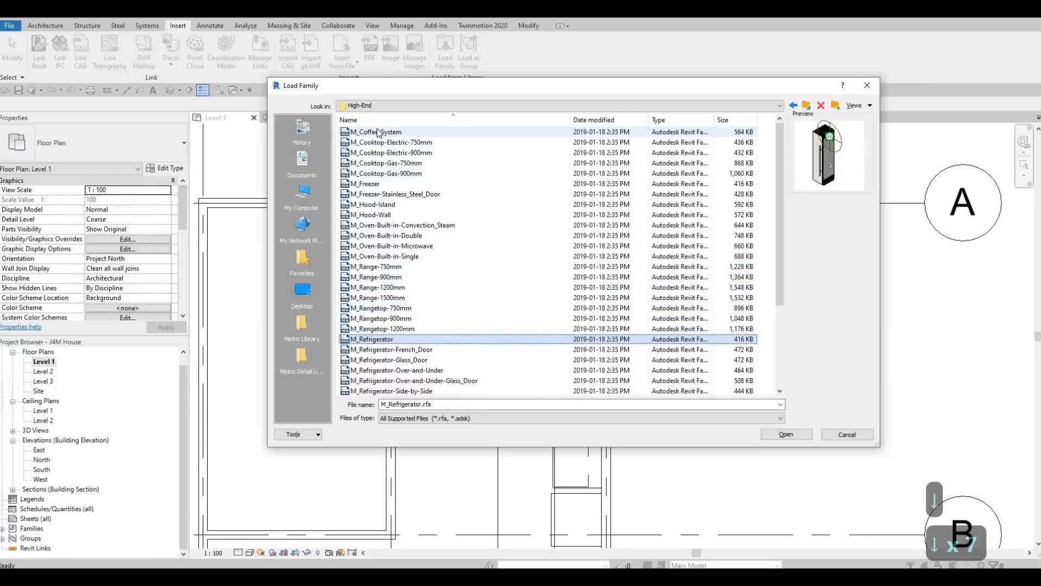
key("Down")
key("Down")
key("Down")
key("Down")
key("Down")
key("Down")
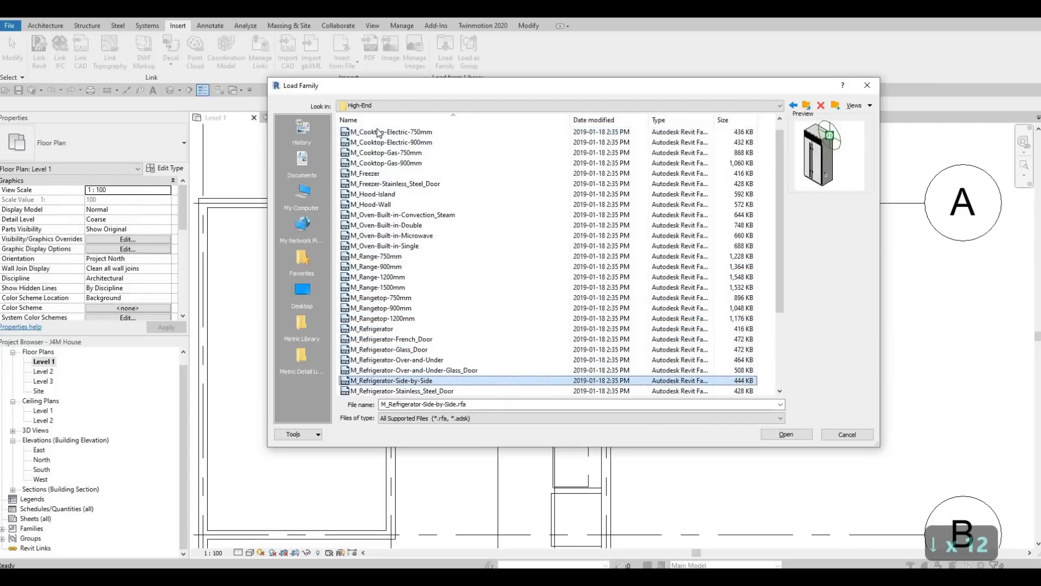
key("Up")
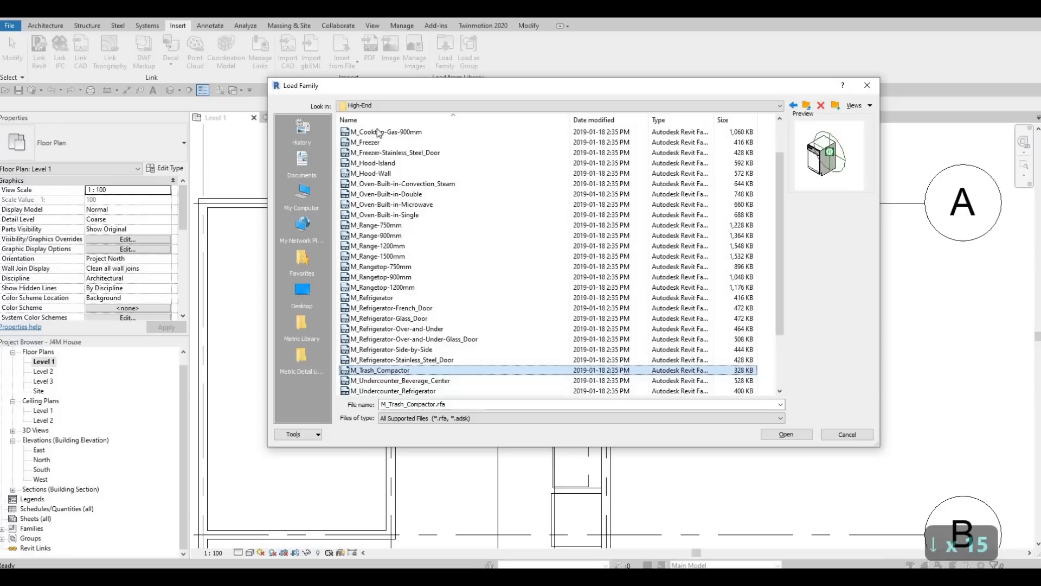
key("Up")
key("Down")
key("Down")
key("Down")
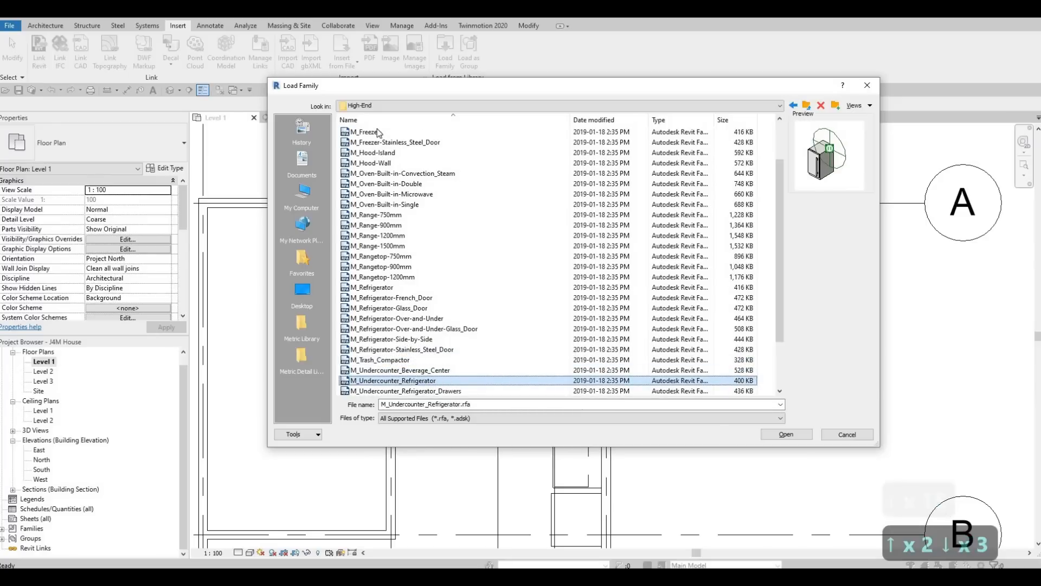
key("Up")
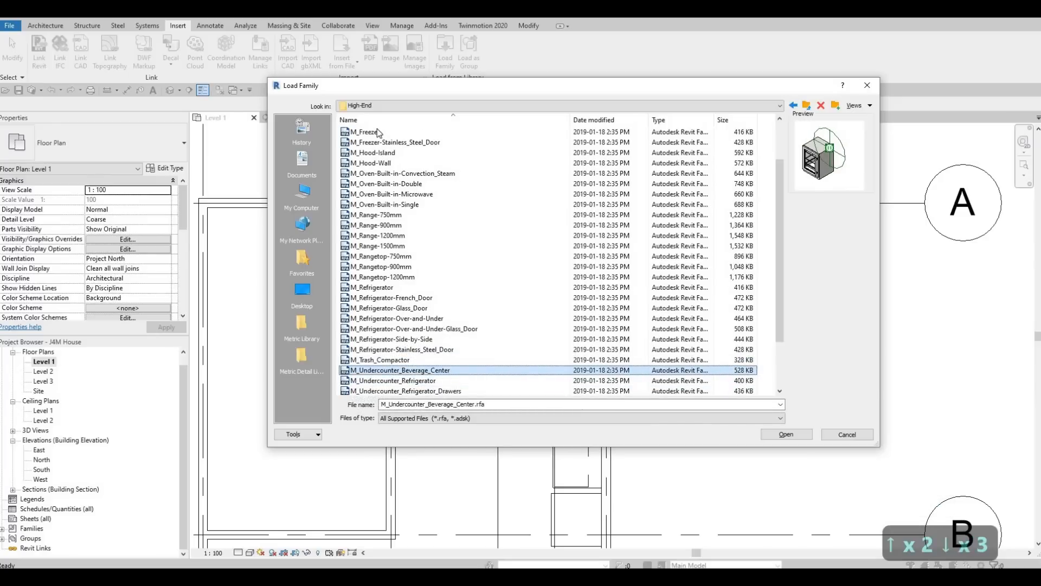
key("Down")
key("Down")
key("Down")
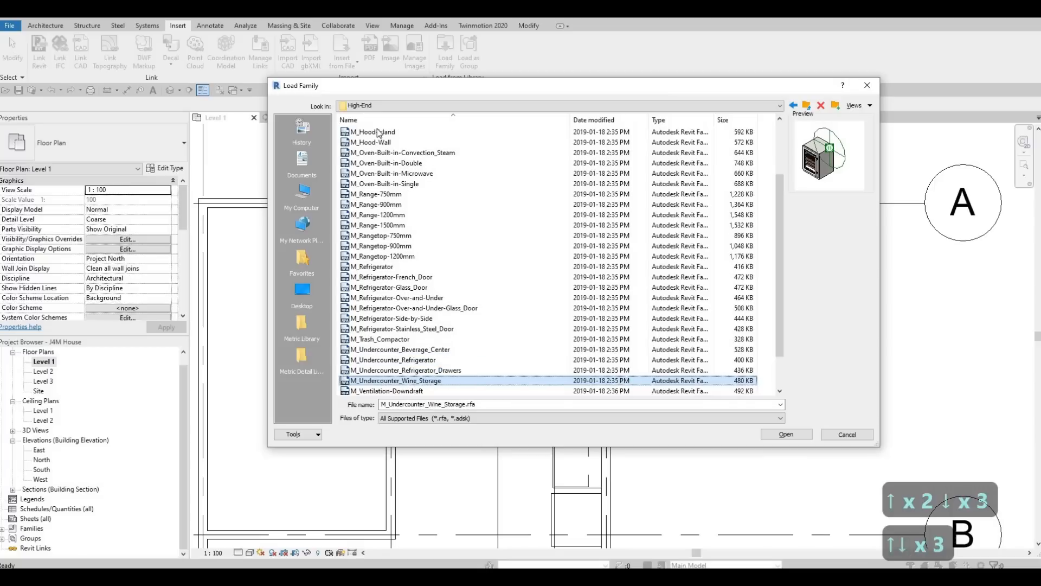
key("Down")
key("Down")
key("Down")
key("Down")
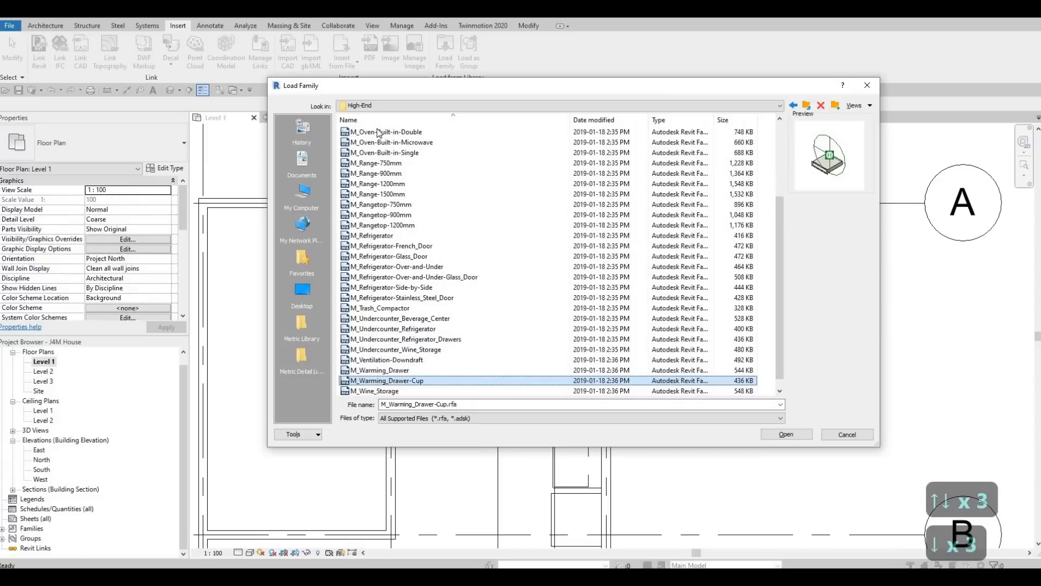
key("Up")
key("Up")
key("Up")
key("Up")
key("Up")
key("Up")
key("Up")
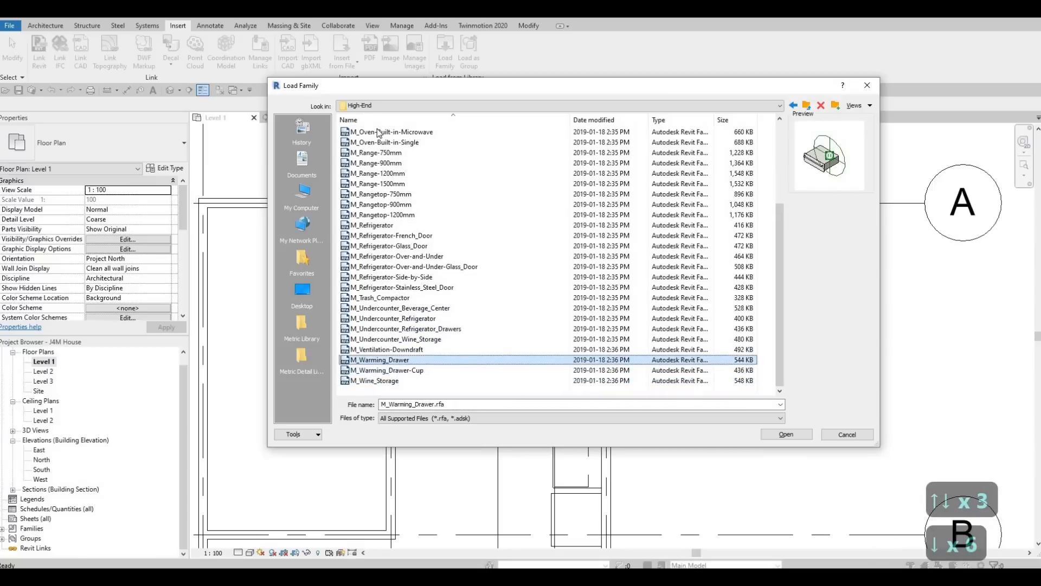
key("Up")
key("Up")
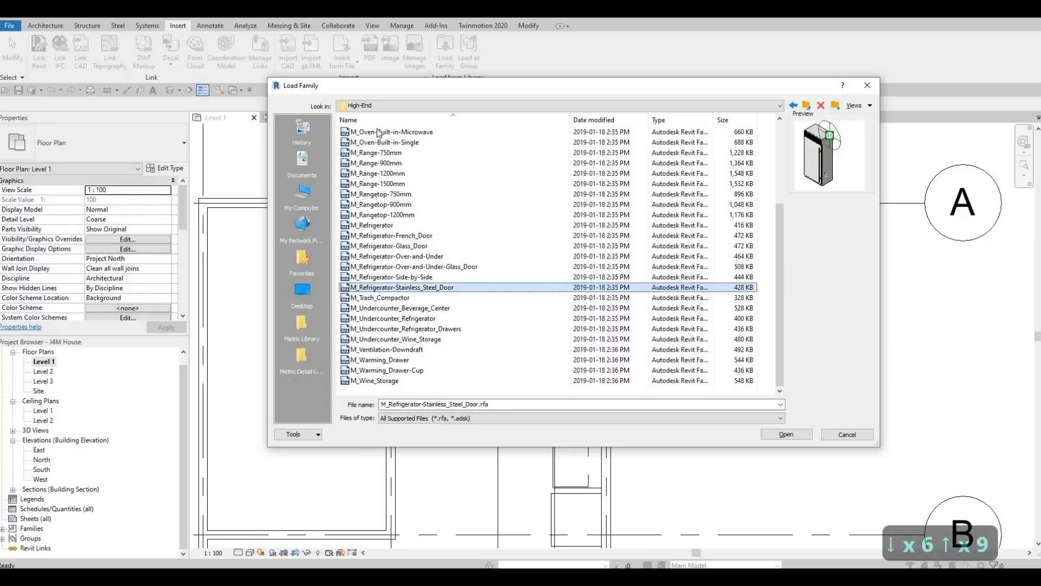
key("Down")
key("Up")
key("Up")
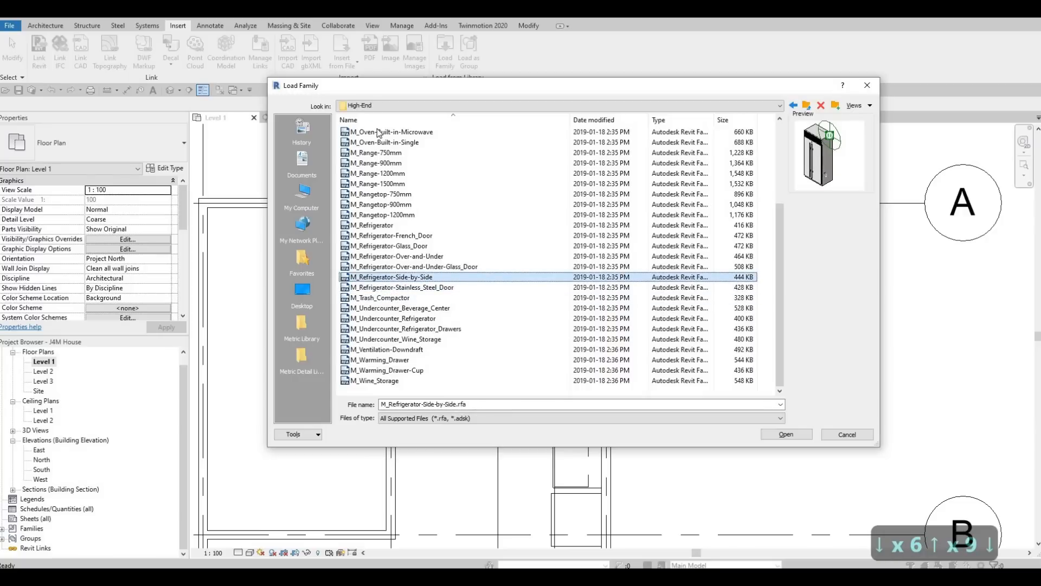
key("Up")
key("Up")
key("Up")
key("Up")
key("Up")
key("Escape")
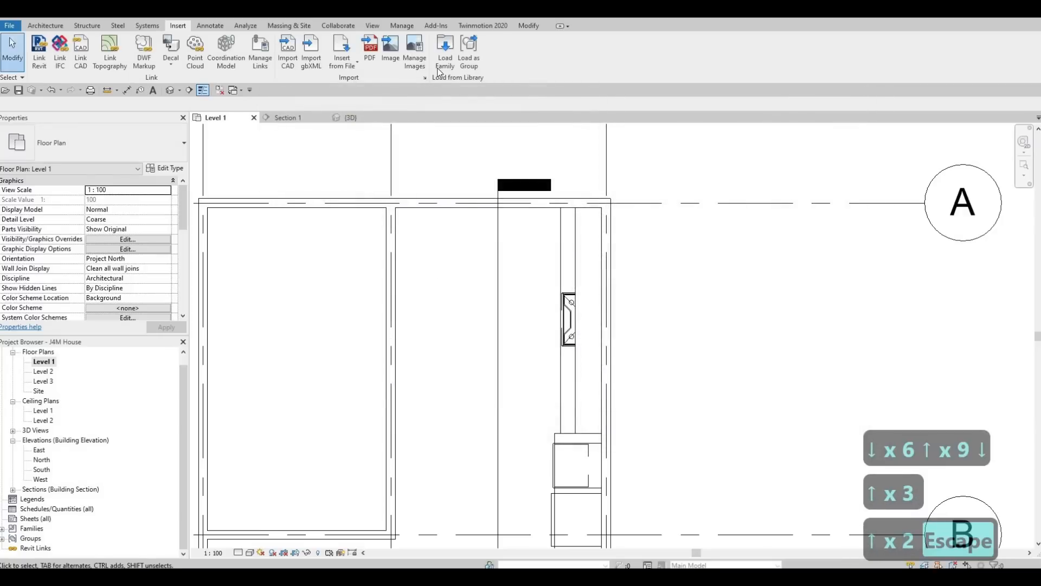
Step: Load M_Dishwasher from the Mid-Range appliance folder into the project
left_click(440, 65)
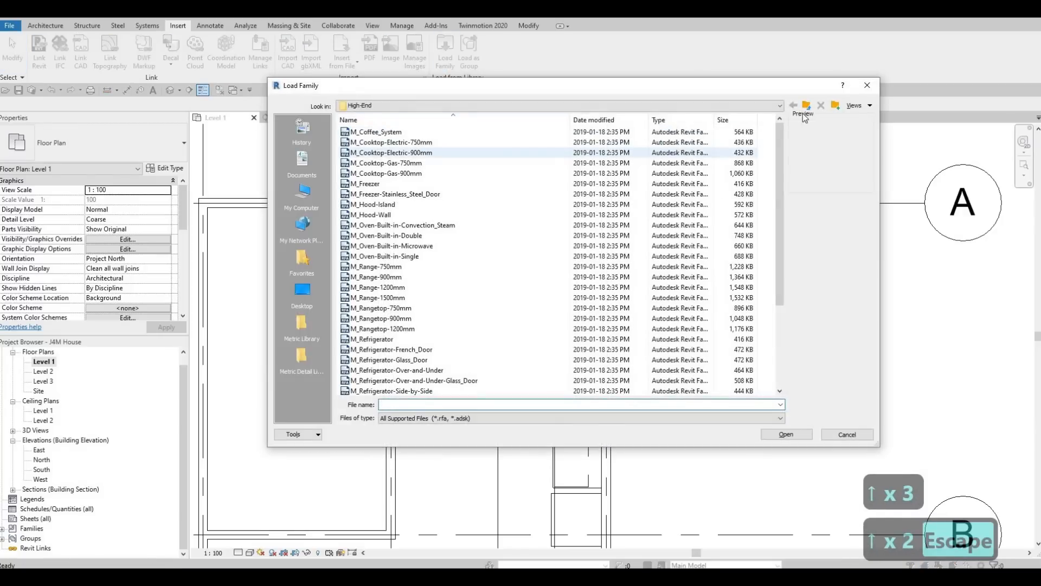
left_click(806, 106)
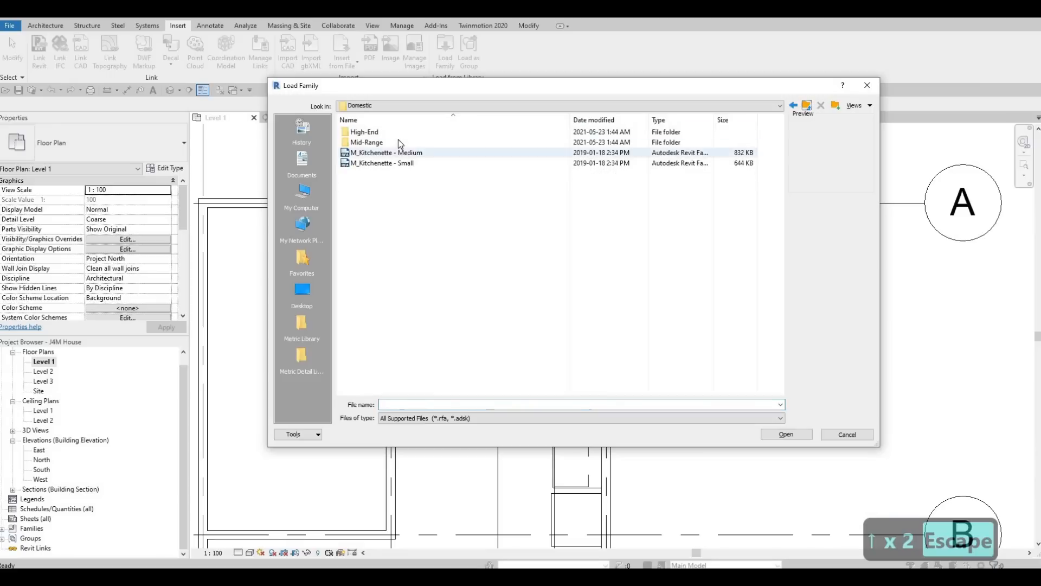
double_click(366, 142)
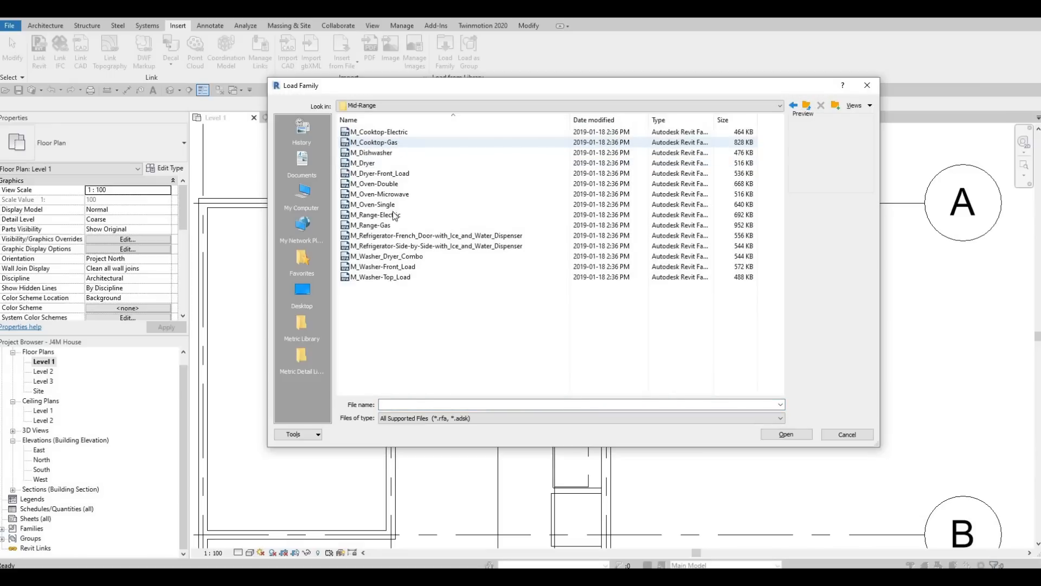
key("Down")
left_click(393, 237)
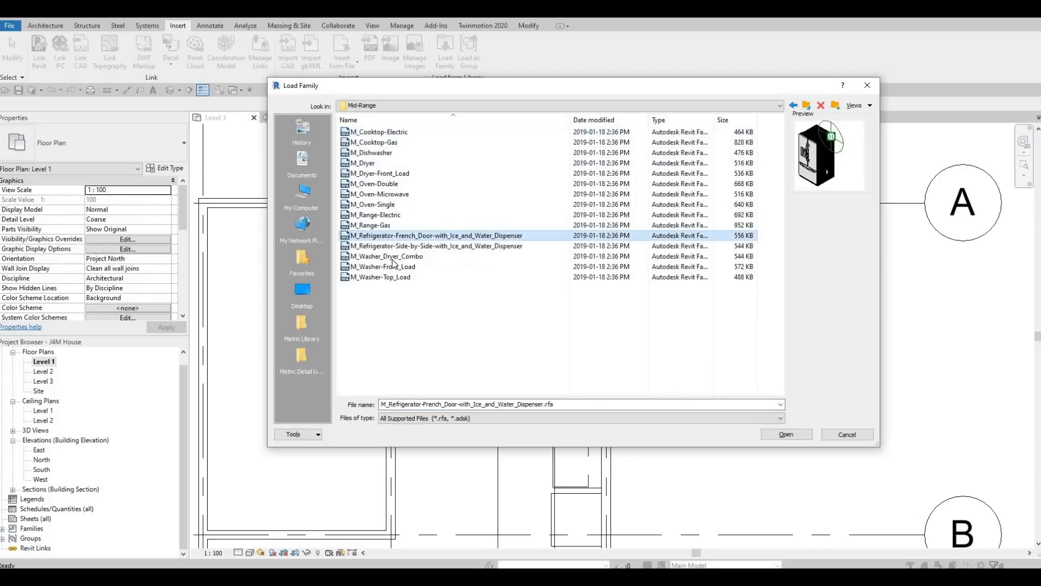
left_click(388, 256)
left_click(383, 277)
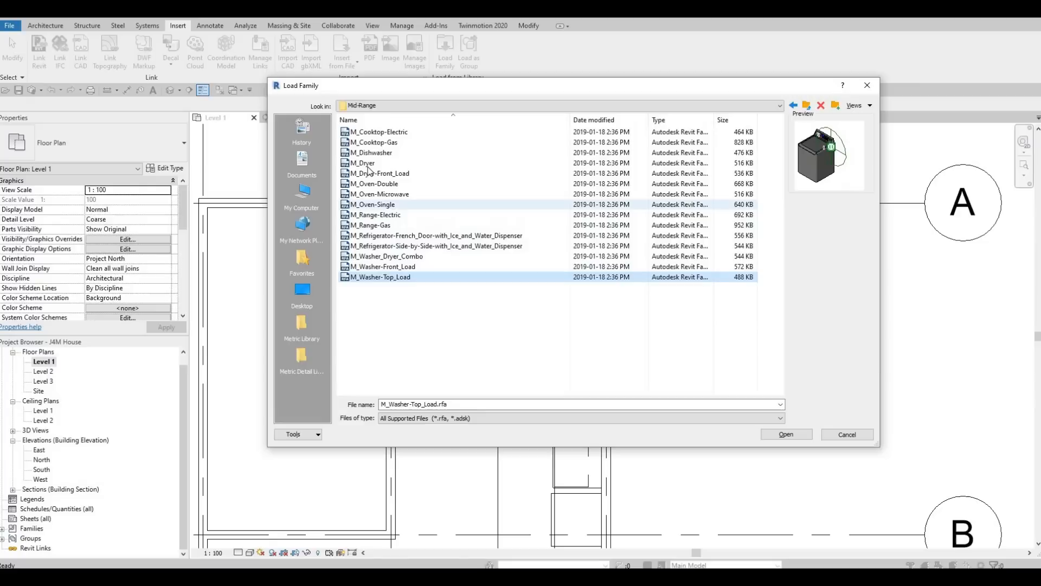
left_click(368, 165)
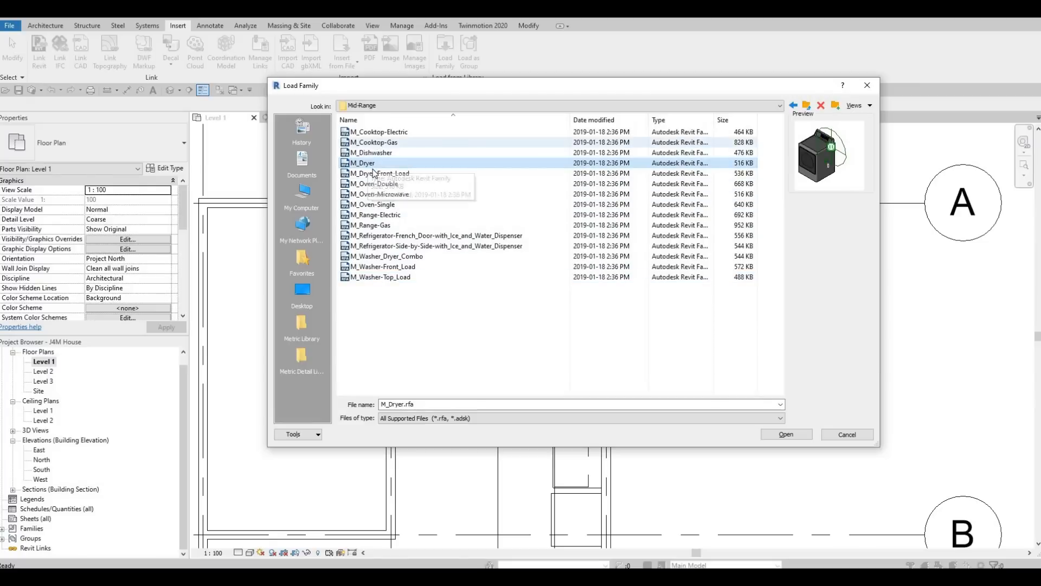
key("Up")
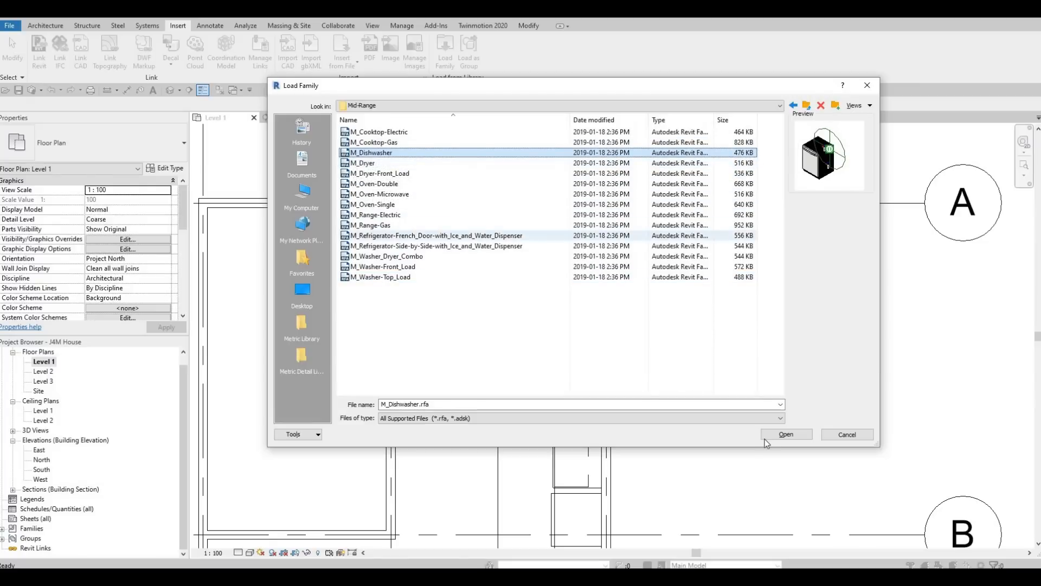
key("Return")
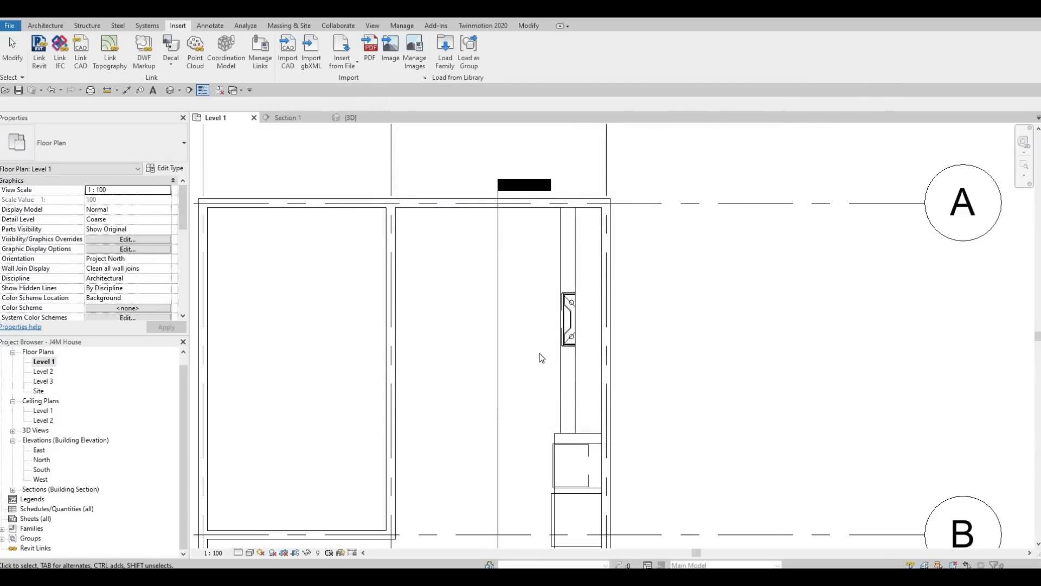
Step: Place a 600mm M_Dishwasher beside the base cabinet using CM
key("c")
key("m")
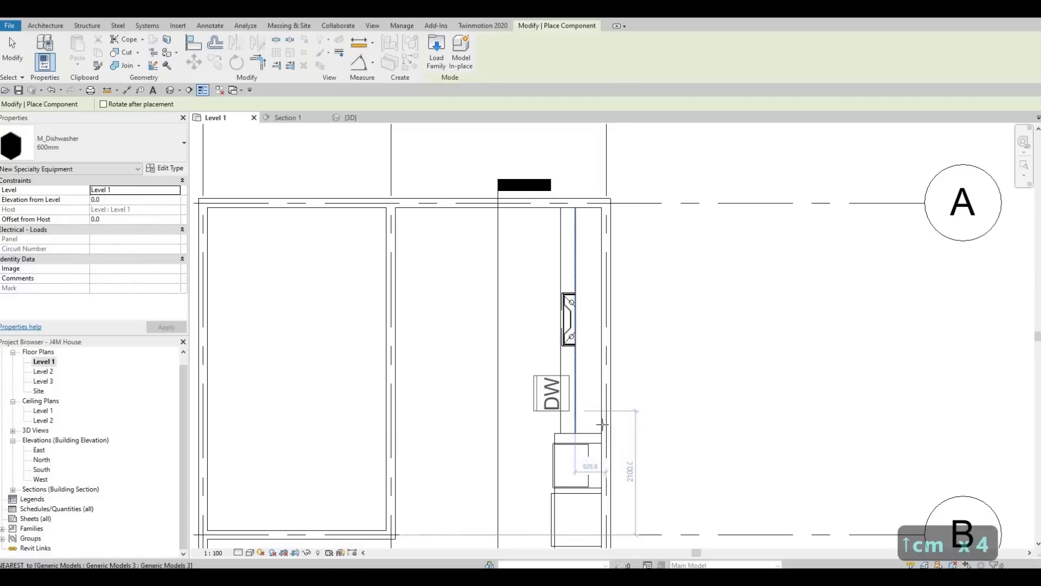
scroll(612, 419, "up", 4)
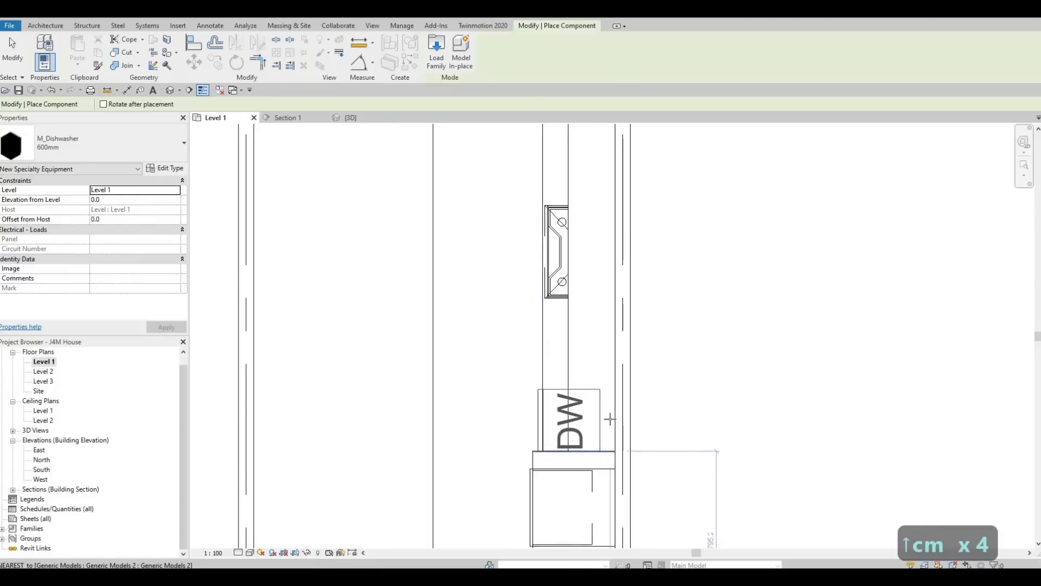
key("Escape")
key("Escape")
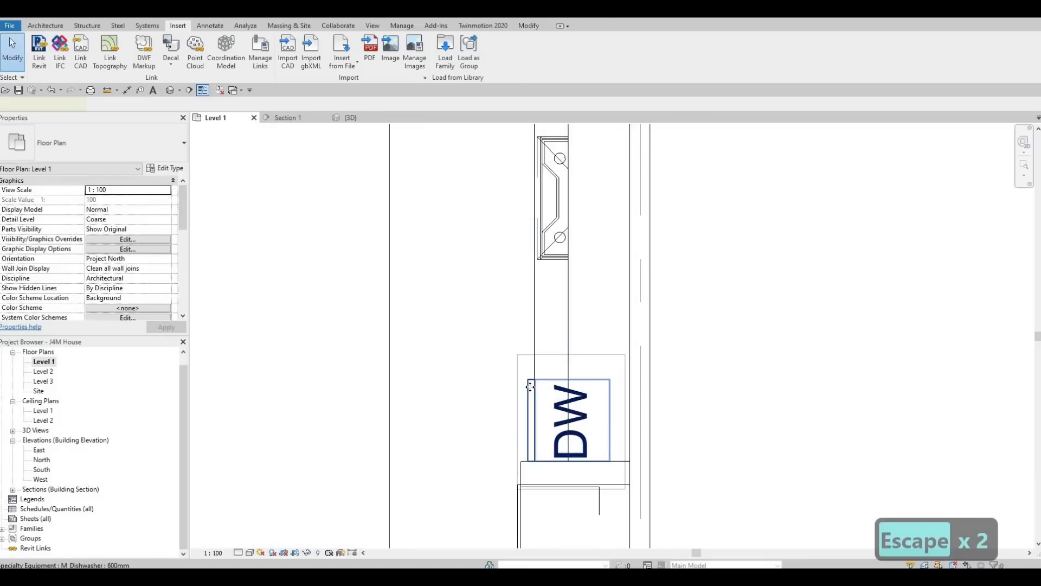
Step: Uncheck Show Label in the dishwasher's type properties to hide its DW label
left_click(531, 391)
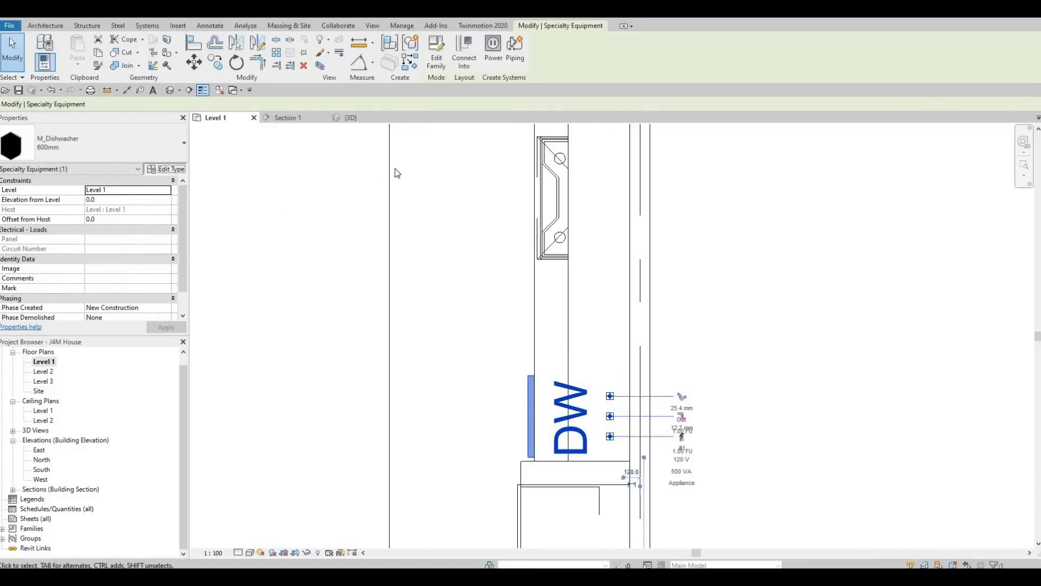
left_click(164, 168)
left_click(772, 138)
key("Escape")
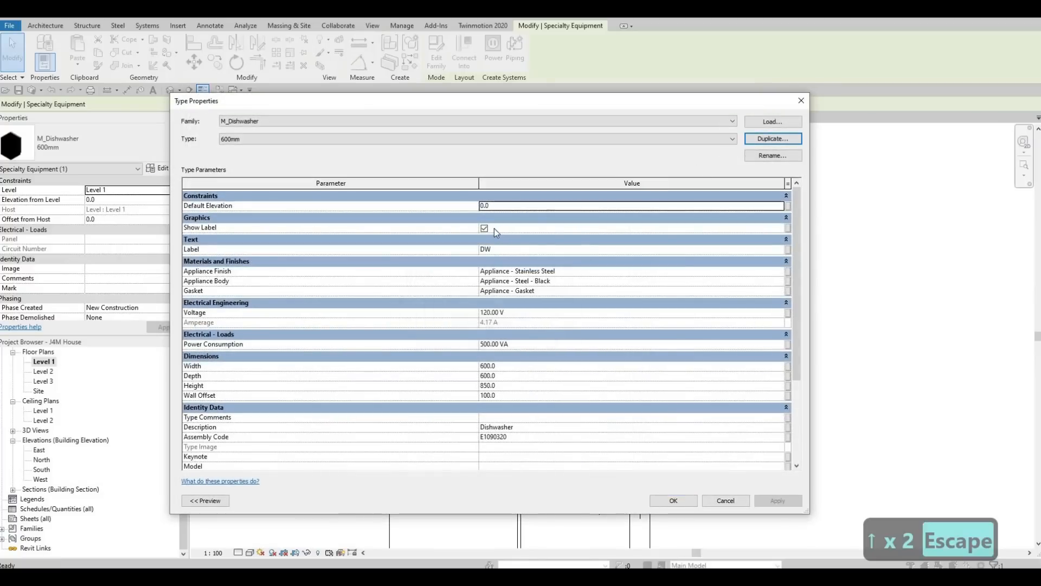
left_click(486, 228)
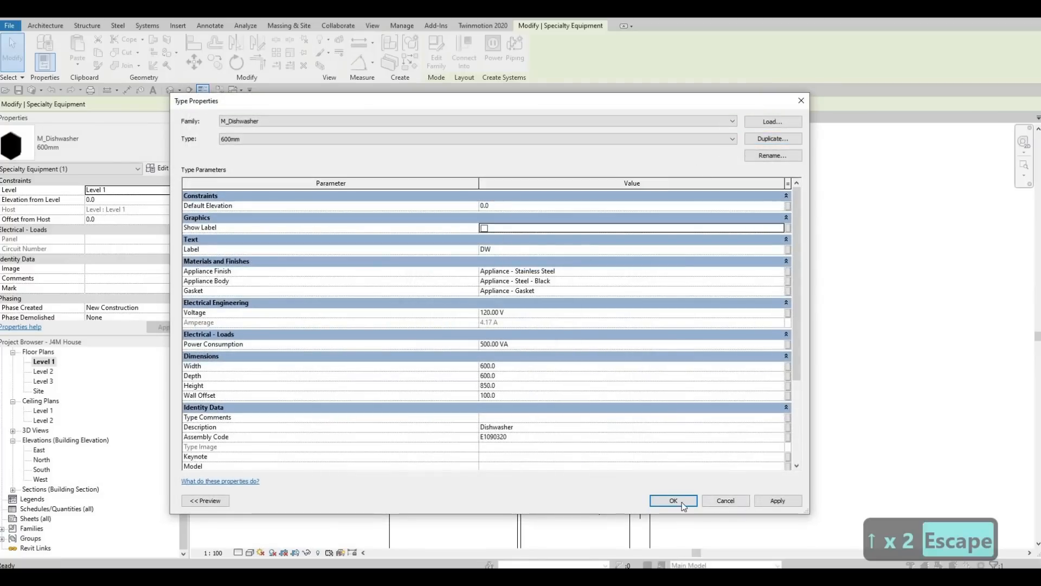
key("Escape")
key("Escape")
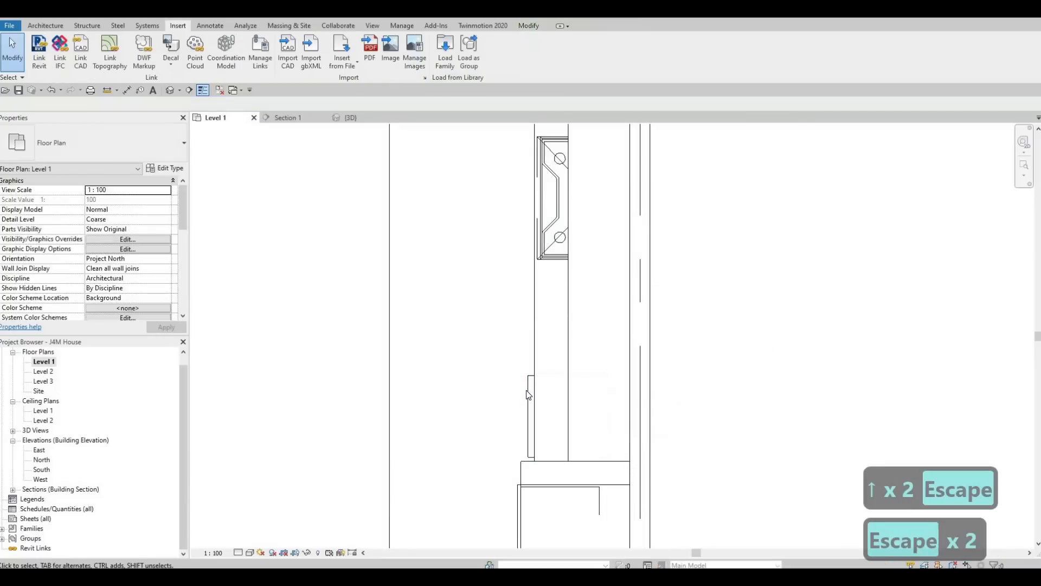
Step: Nudge the dishwasher slightly left and check it in the 3D view
left_click(529, 394)
key("Left")
key("Left")
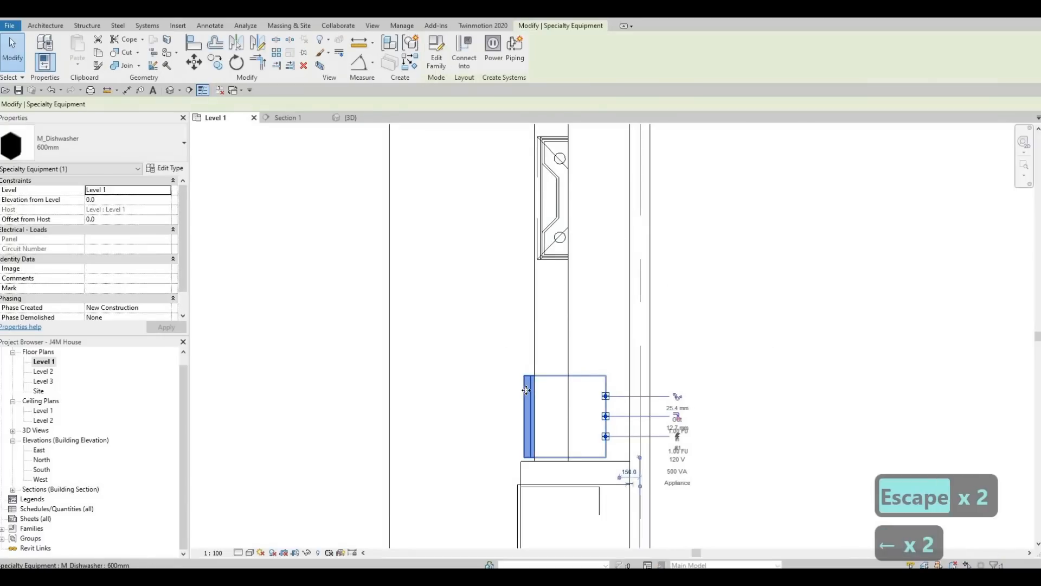
key("Escape")
key("Escape")
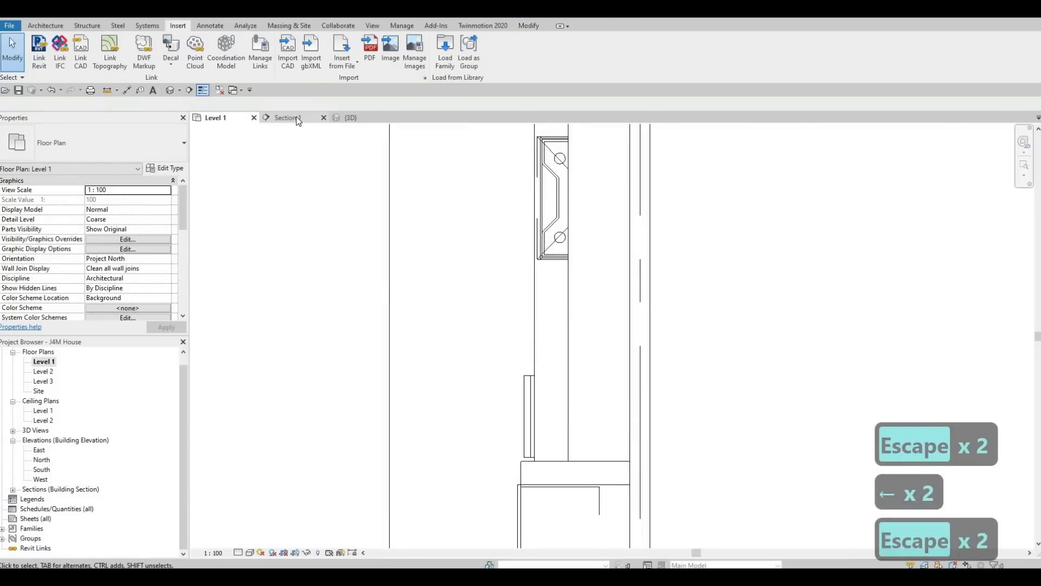
left_click(287, 117)
left_click(349, 118)
middle_click_drag(574, 449, 692, 337, "shift")
scroll(694, 335, "up", 4)
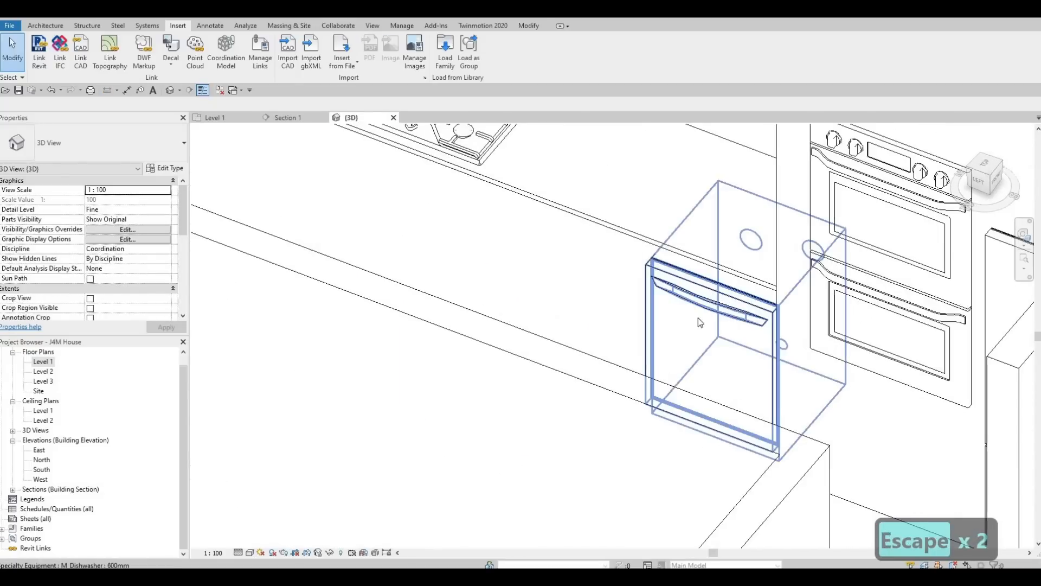
scroll(610, 385, "down", 5)
middle_click_drag(636, 333, 409, 146, "shift")
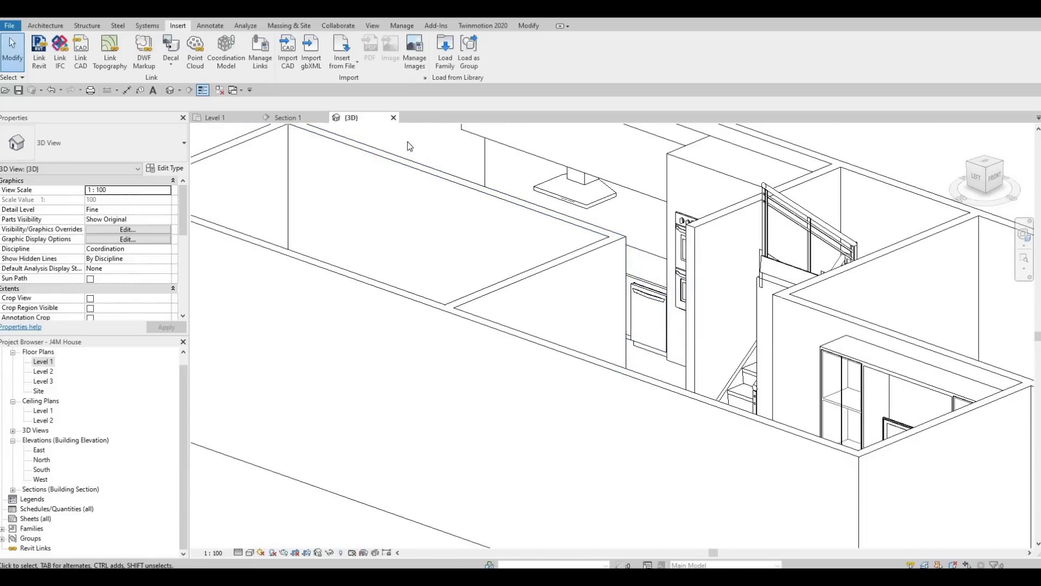
Step: Raise the dishwasher in the section to 20.0 above Level 1, then reopen Level 1
left_click(288, 117)
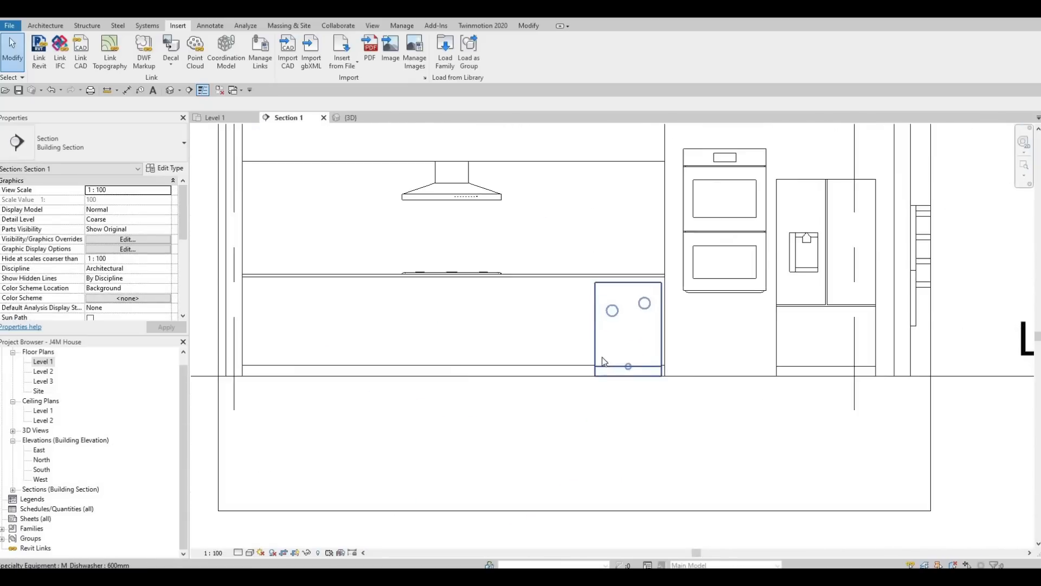
scroll(602, 359, "up", 2)
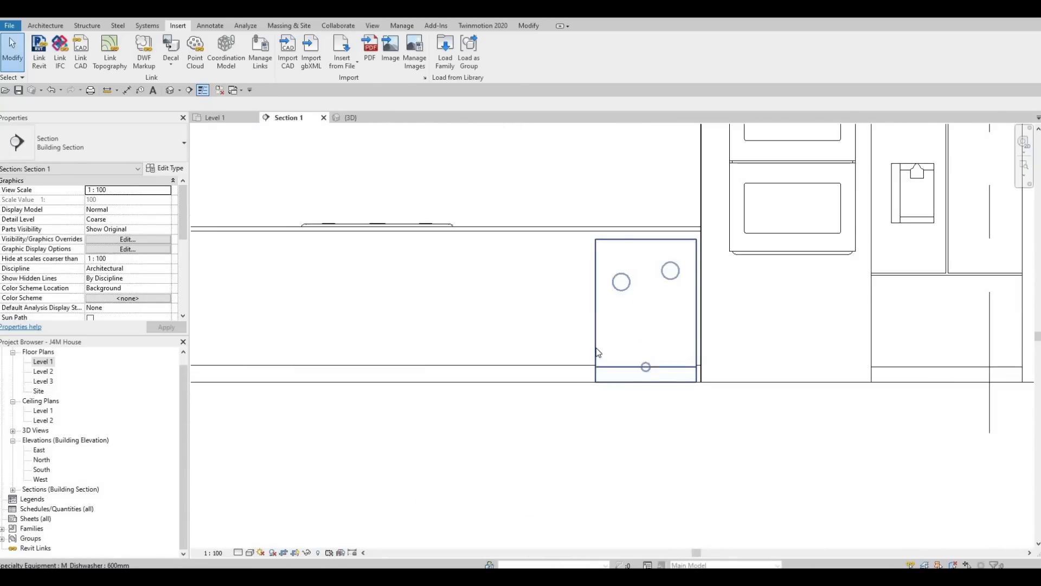
left_click(598, 352)
scroll(596, 349, "up", 4)
scroll(596, 347, "down", 1)
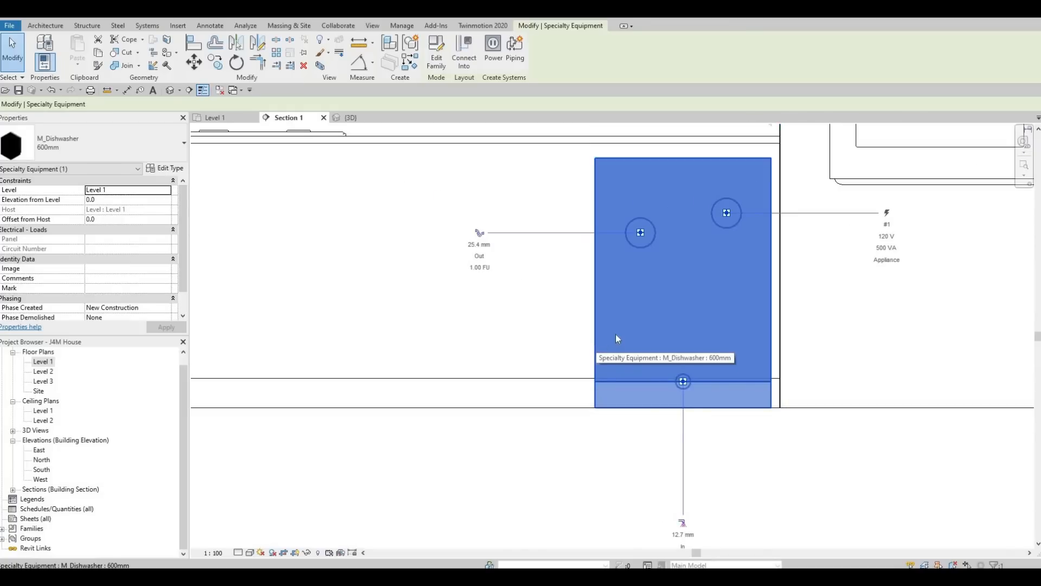
key("Up")
key("Up")
key("Up")
key("Up")
key("Down")
key("Up")
key("Escape")
key("Escape")
key("Escape")
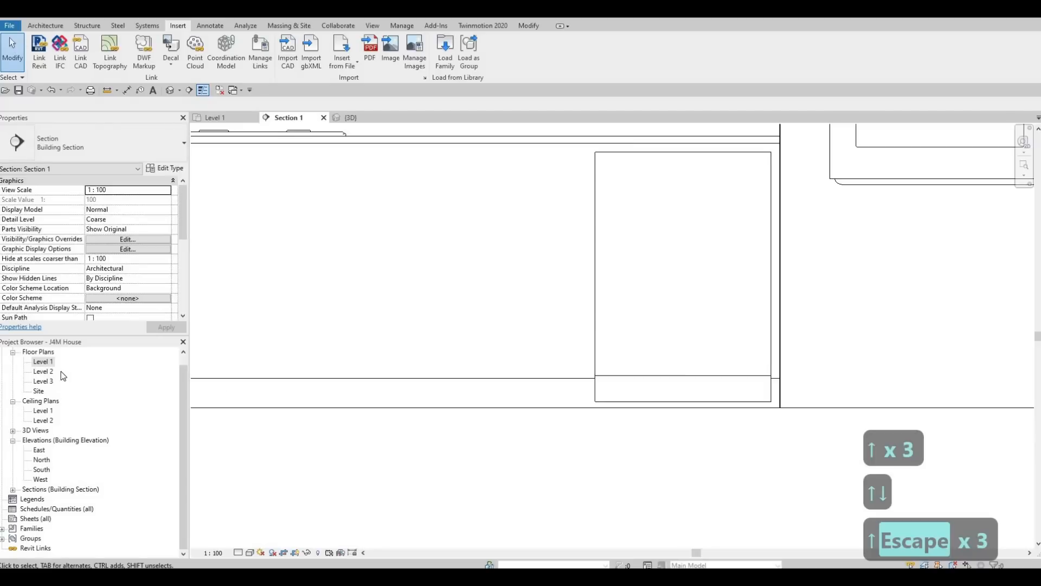
double_click(46, 363)
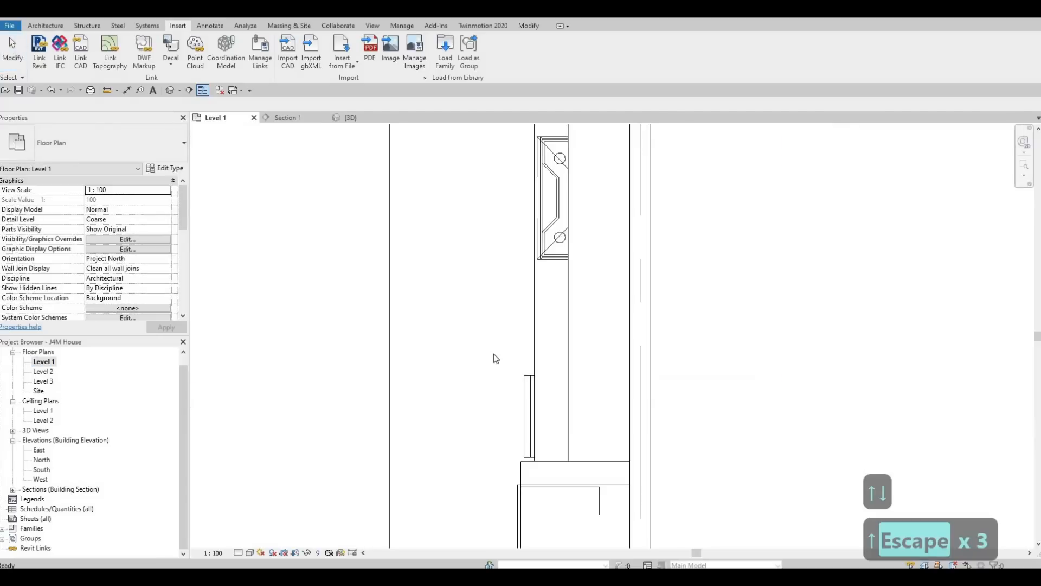
Step: Nudge the dishwasher slightly right and look down over the kitchen in 3D
left_click(523, 392)
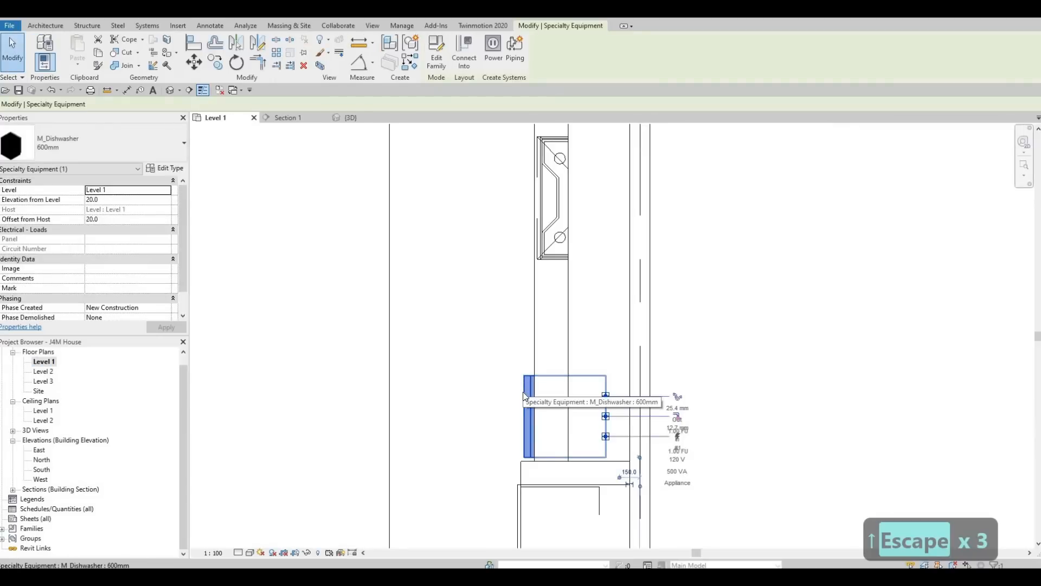
key("Right")
key("Right")
key("Escape")
key("Escape")
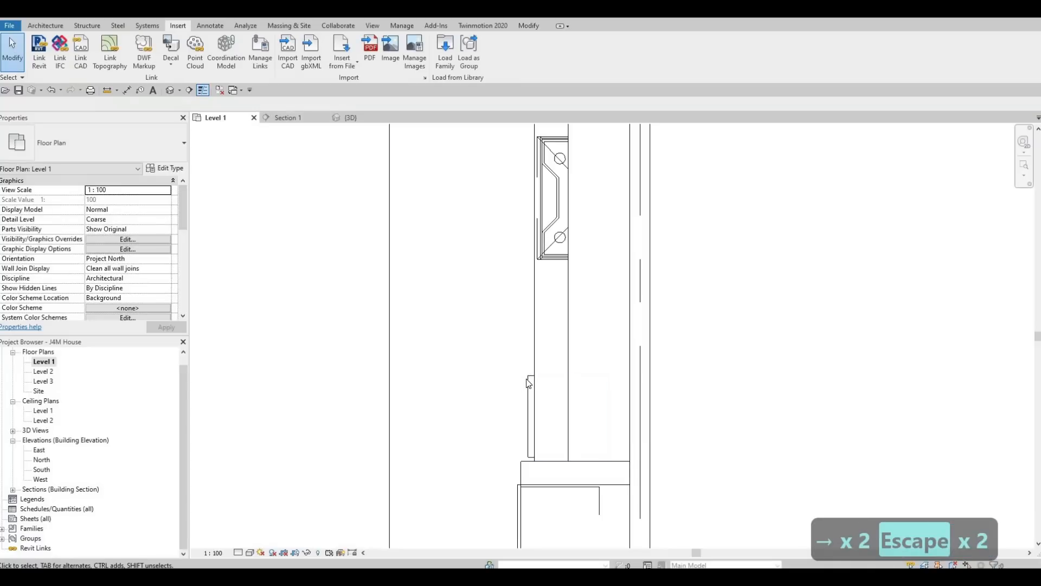
left_click(357, 123)
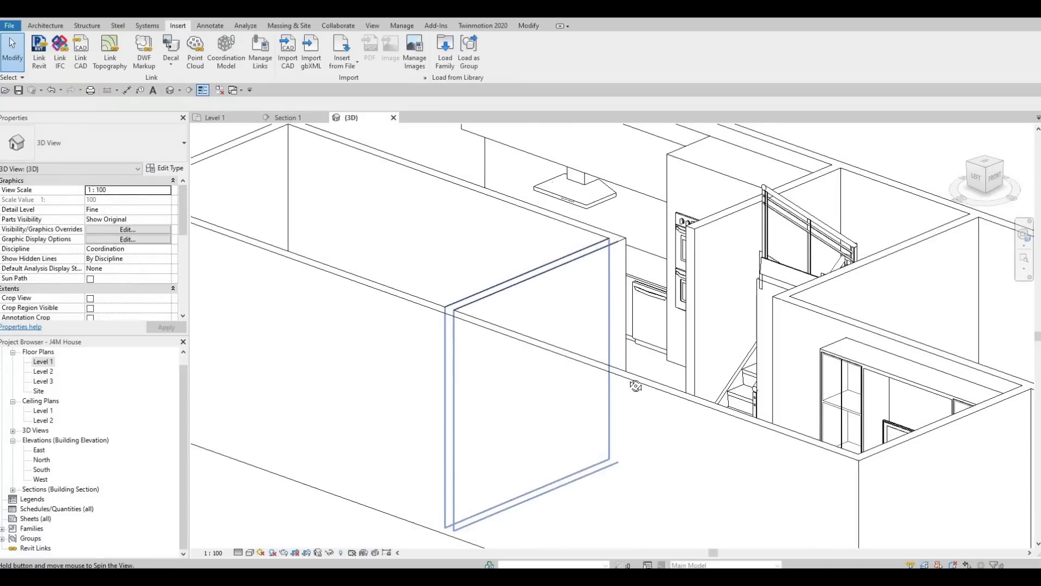
scroll(680, 414, "up", 3)
middle_click_drag(681, 414, 661, 228, "shift")
scroll(663, 196, "up", 5)
scroll(663, 197, "down", 2)
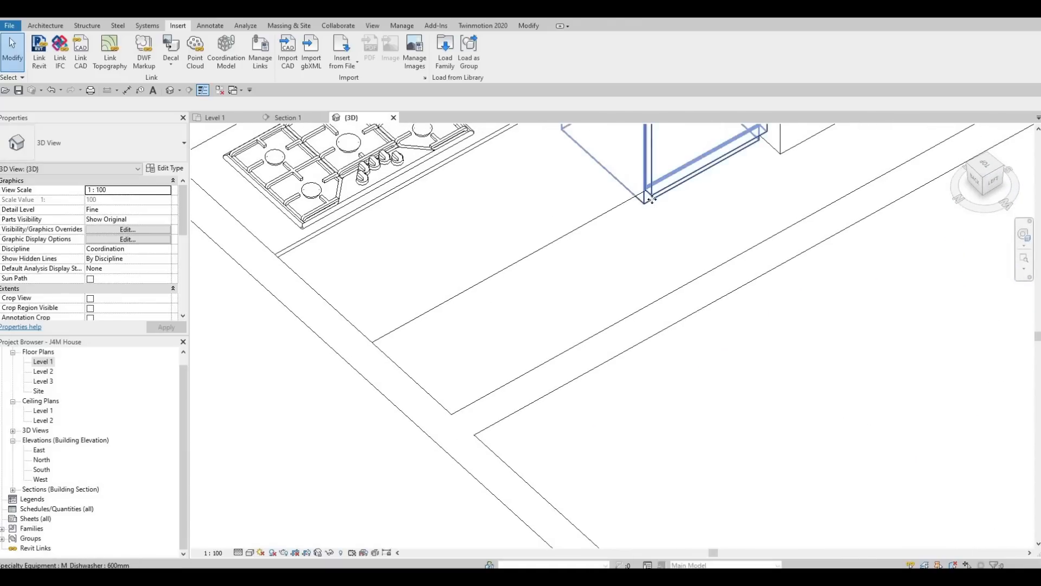
Step: Shift the dishwasher right again into the counter run and inspect it in 3D
left_click(652, 199)
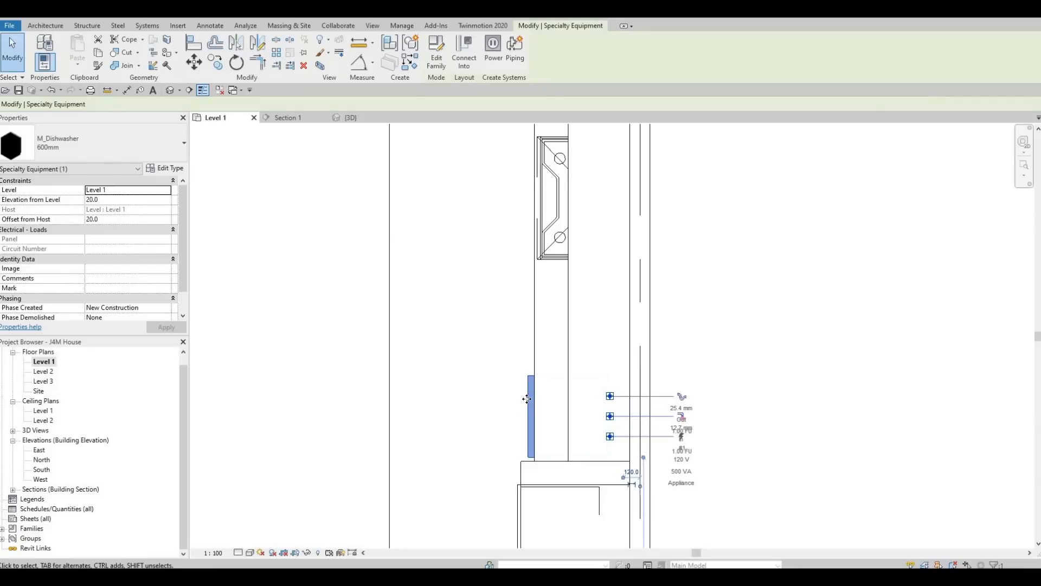
key("Right")
key("Right")
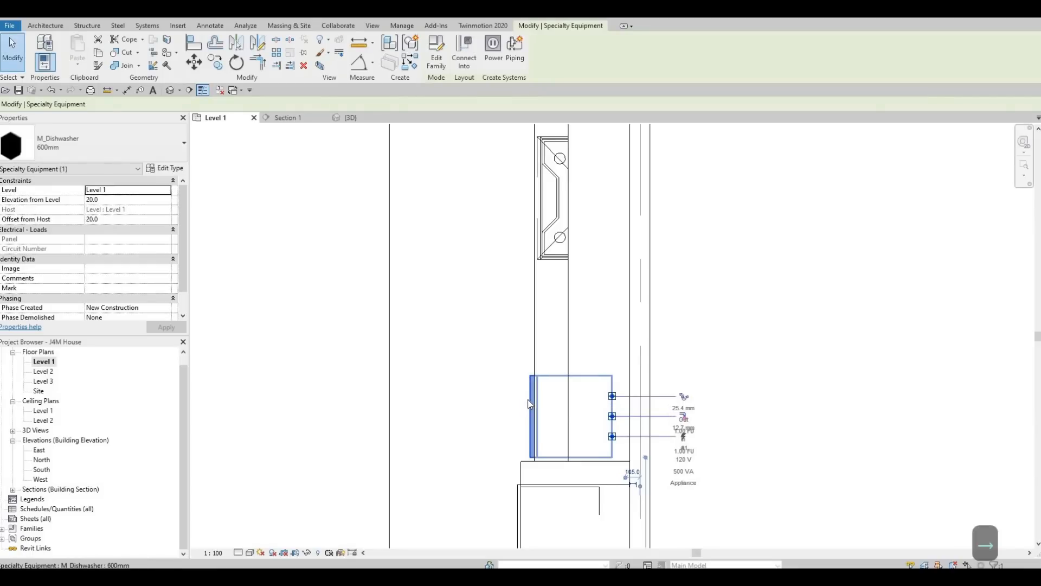
key("Escape")
key("Escape")
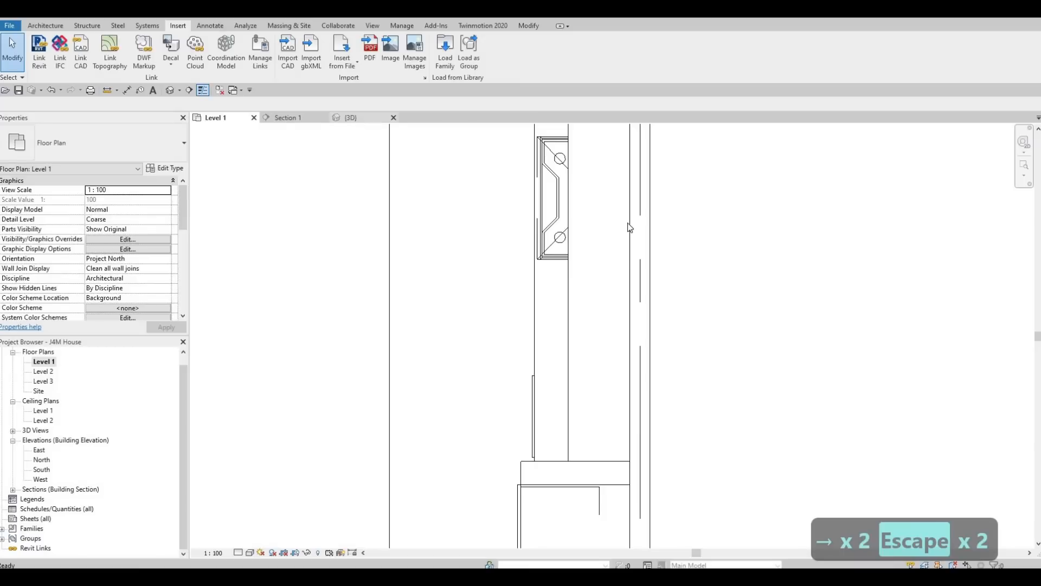
left_click(348, 117)
middle_click_drag(663, 224, 646, 282, "shift")
scroll(646, 282, "down", 1)
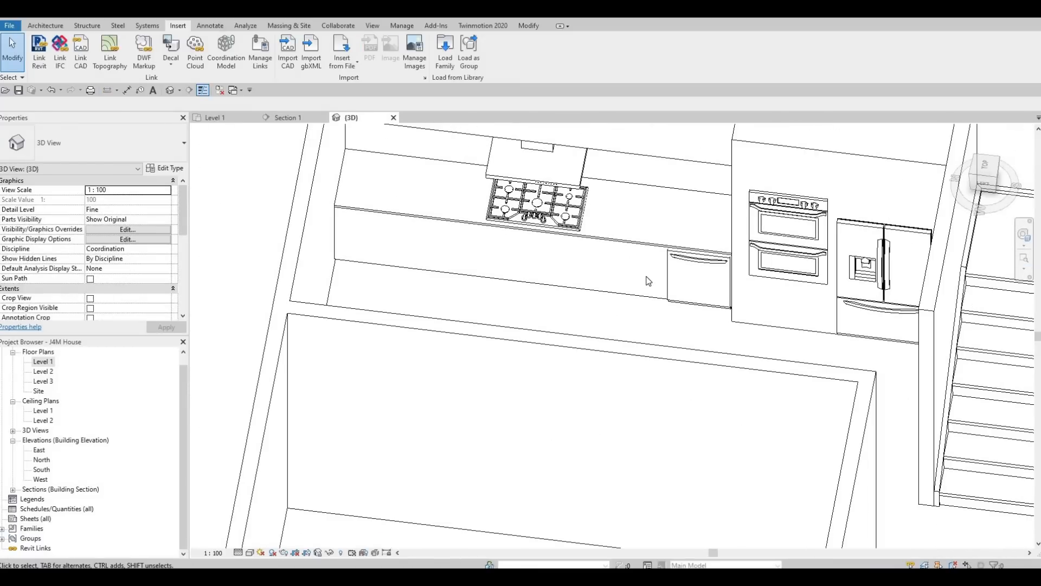
scroll(751, 327, "down", 4)
scroll(708, 271, "up", 3)
middle_click_drag(622, 205, 624, 378, "shift")
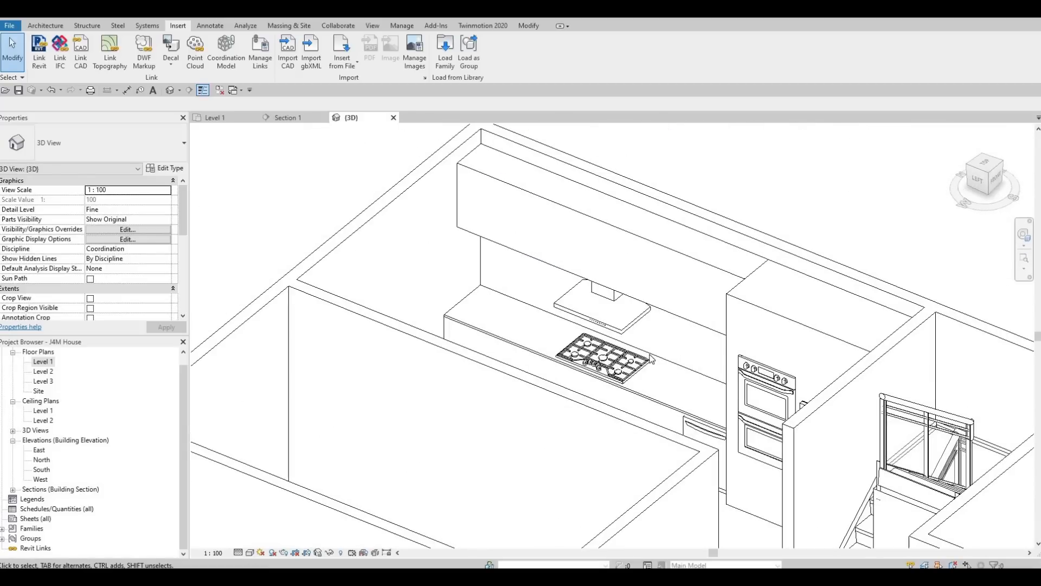